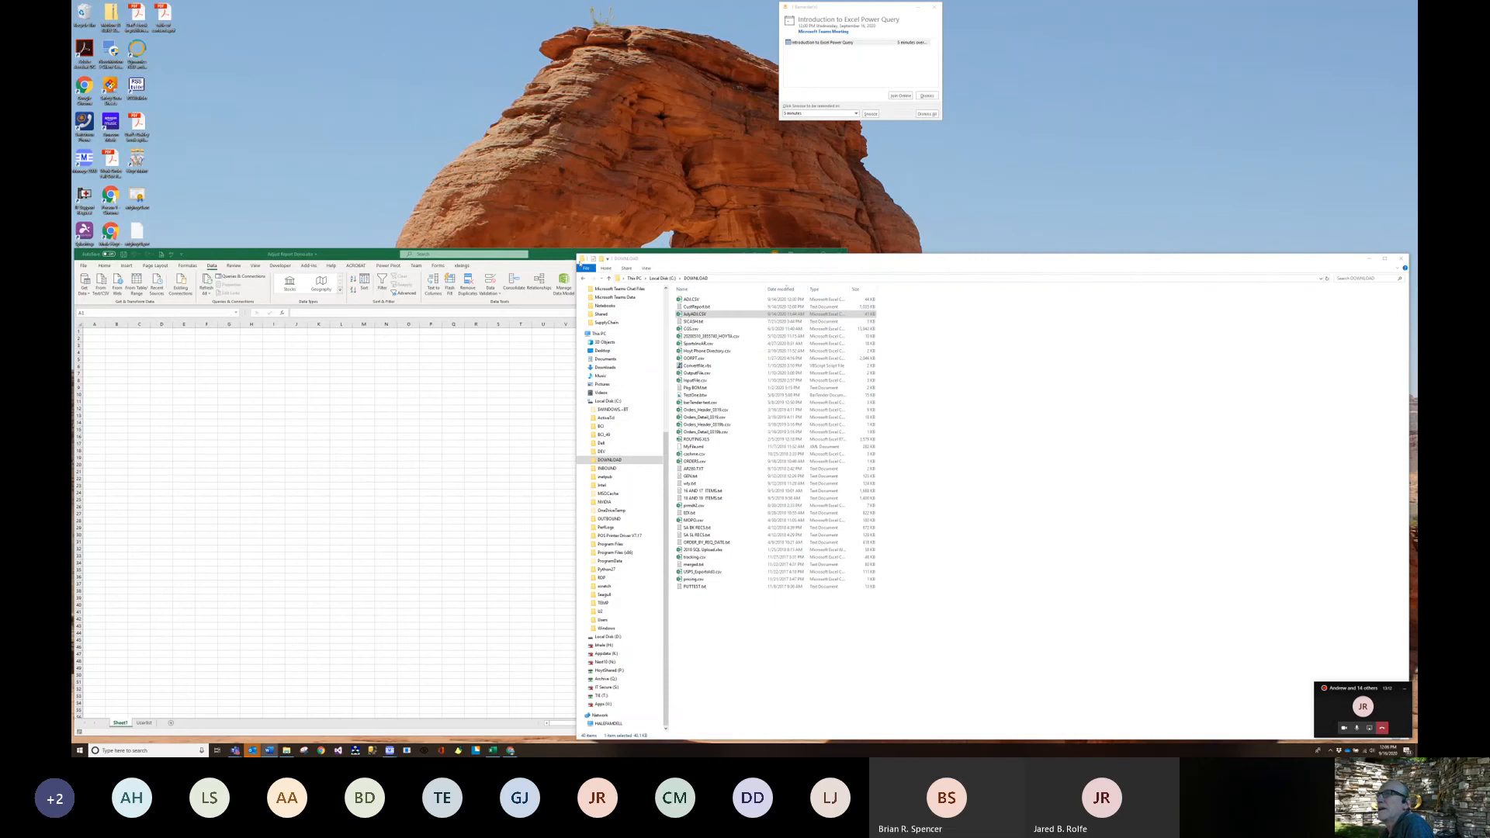
- Minimize the blank Excel workbook and open the ADJ.CSV file from the DOWNLOAD folder
click(570, 256)
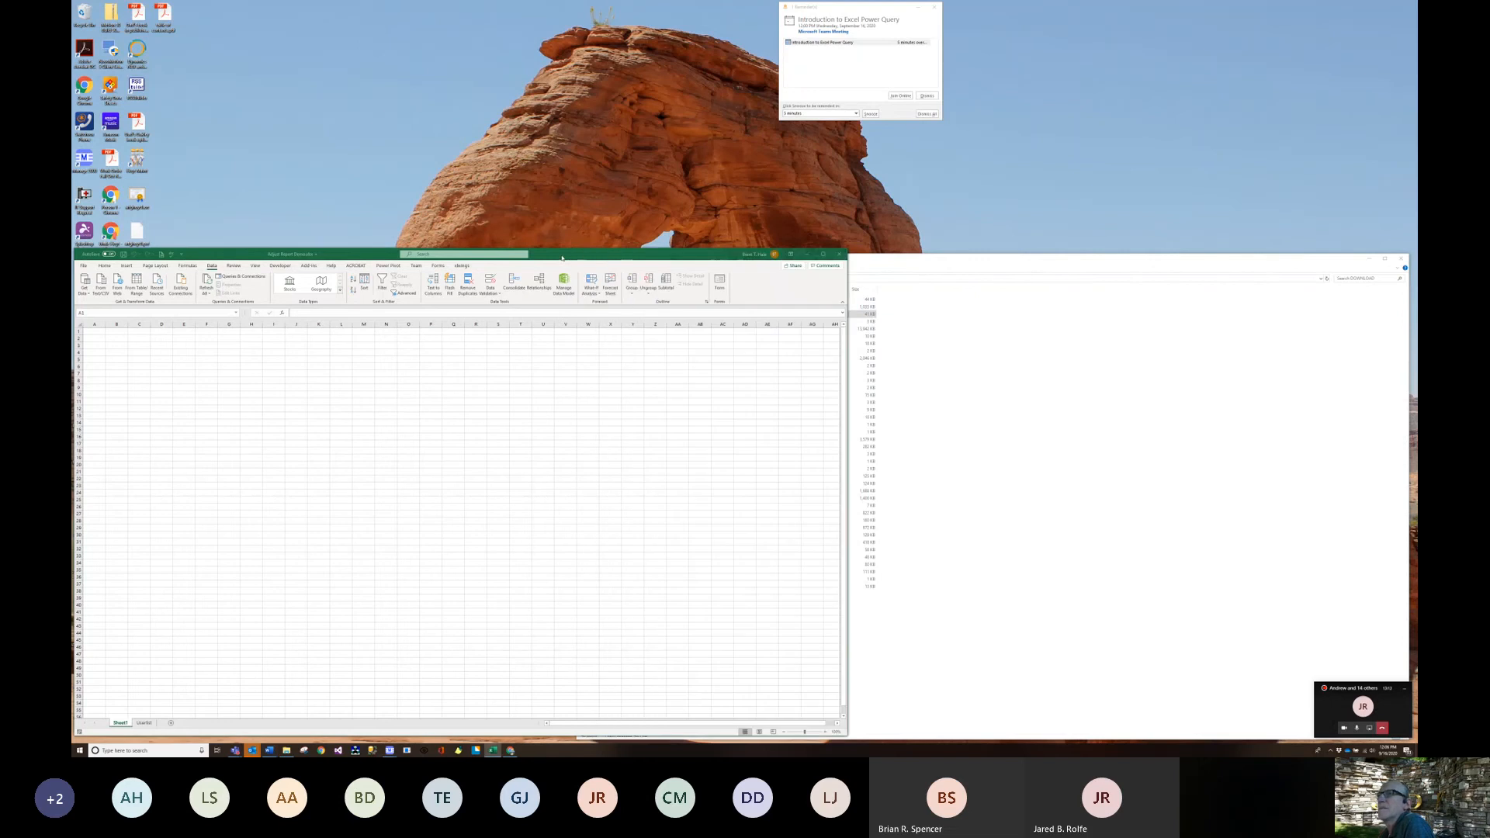
click(808, 255)
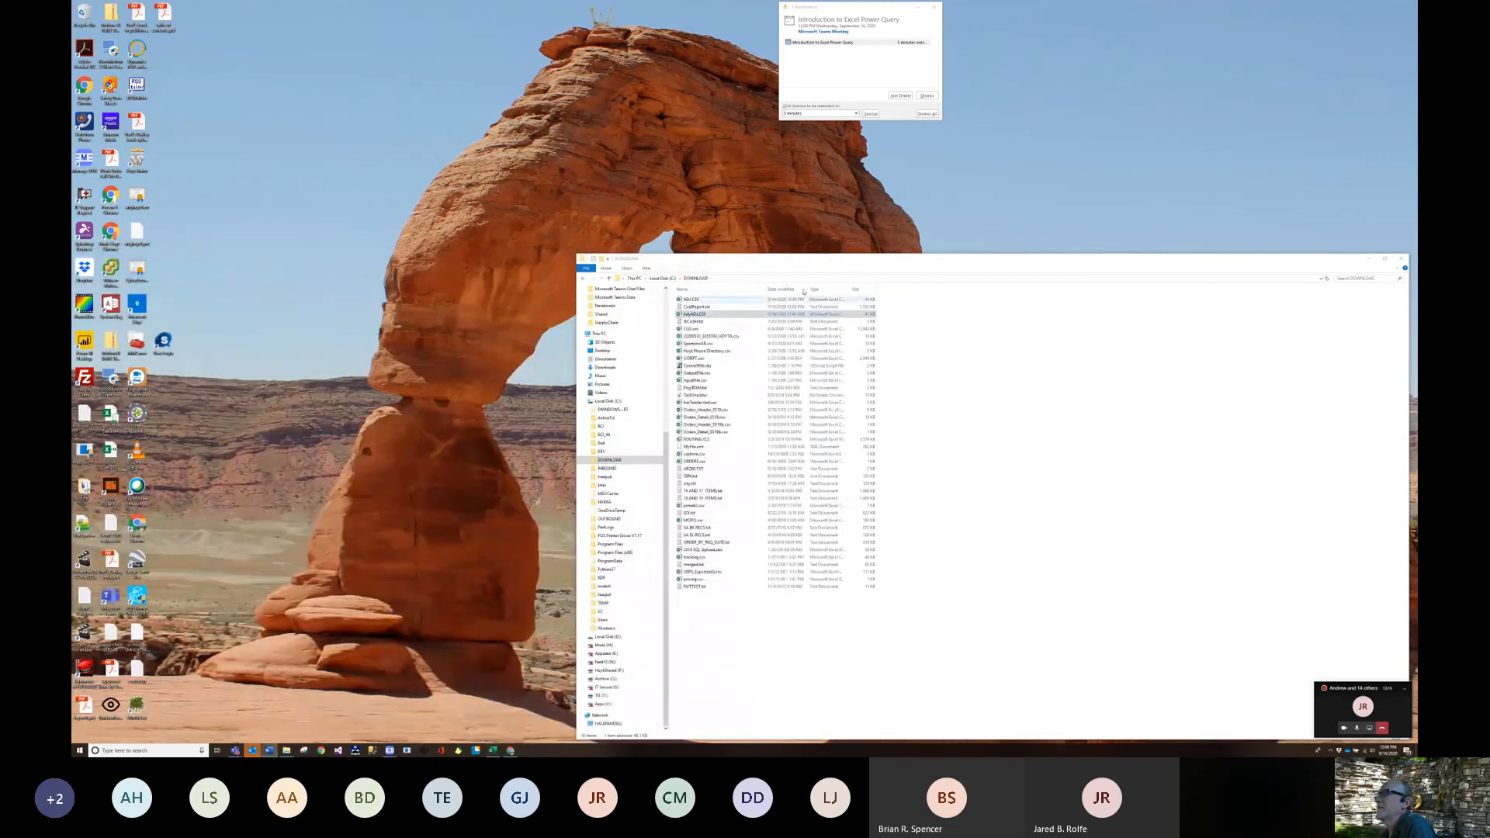
click(694, 300)
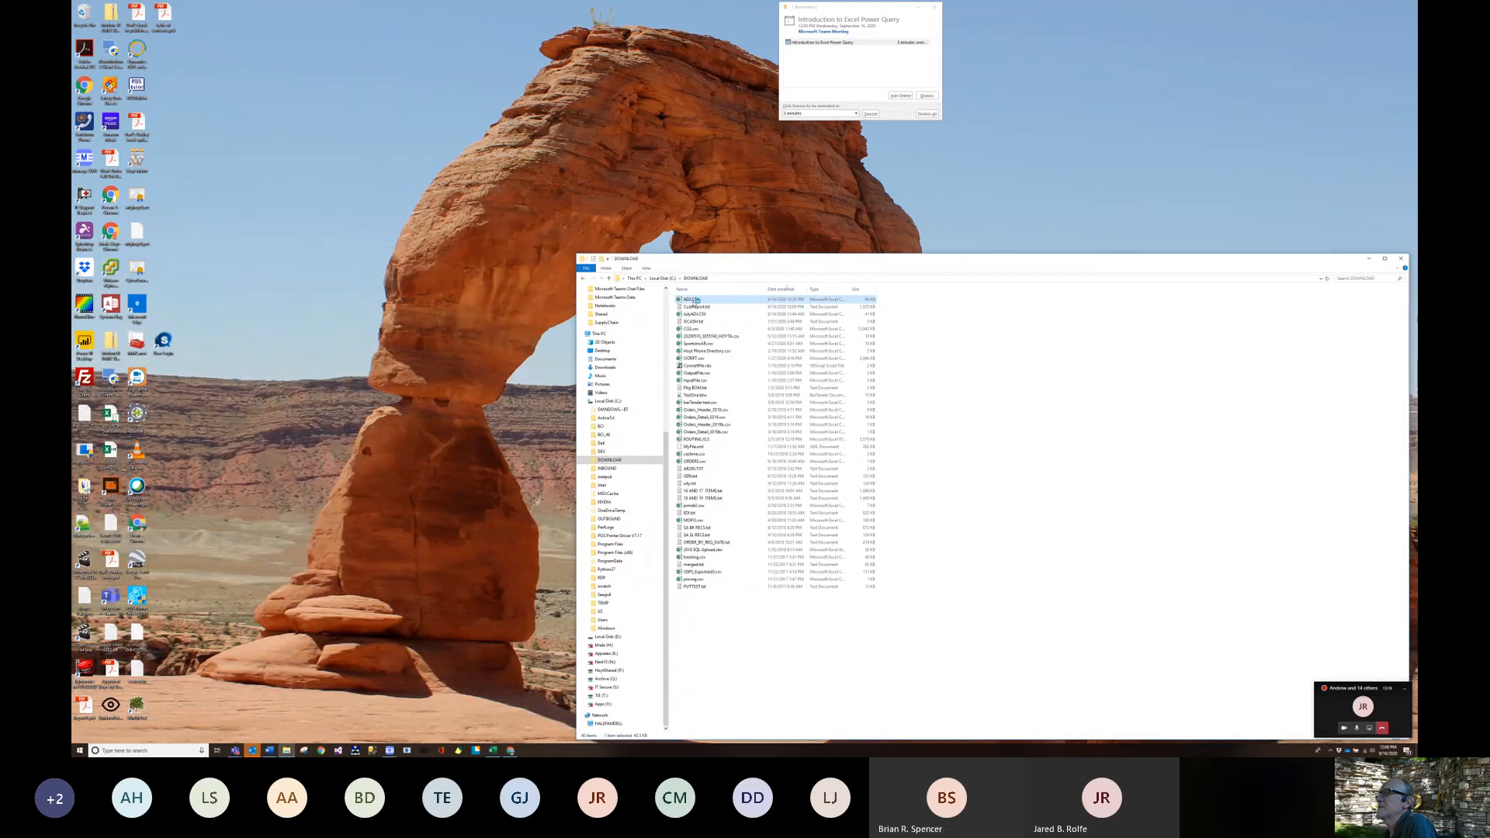
double_click(694, 300)
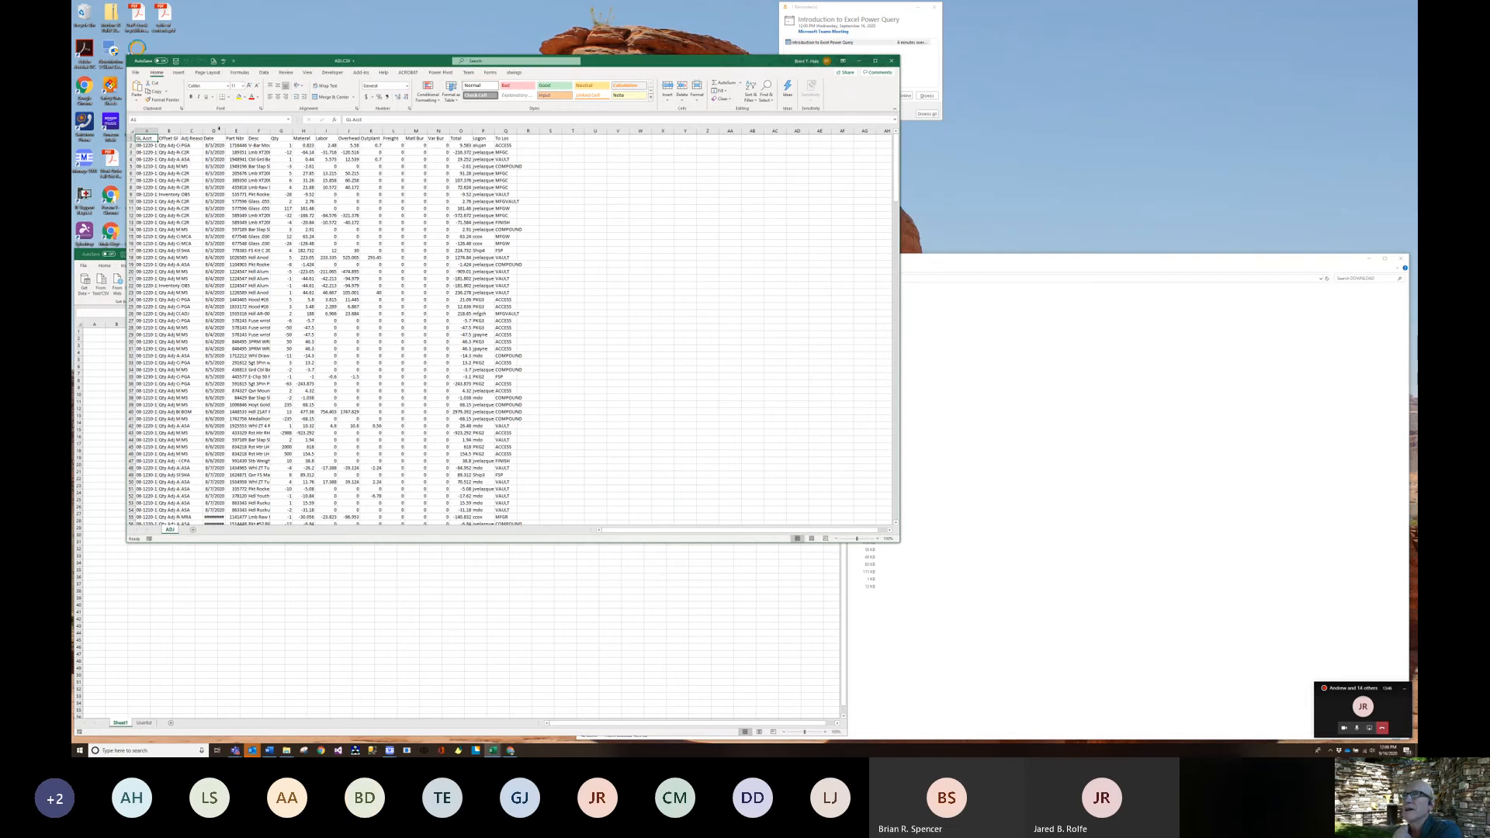
- Widen the Date and GL Acct columns and fit the Offset Gl column to its contents
drag(225, 131, 241, 137)
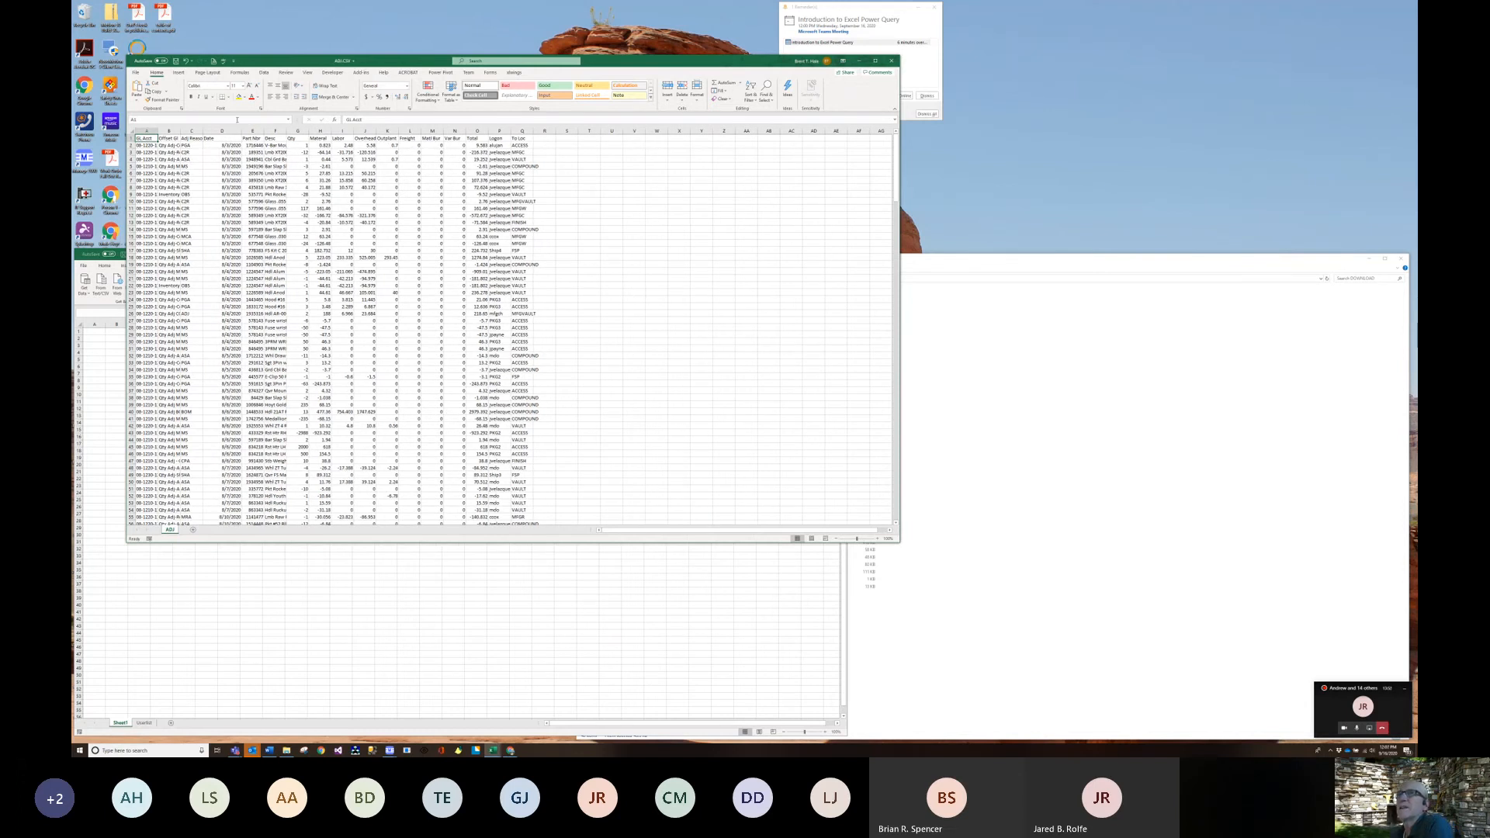
drag(158, 131, 193, 130)
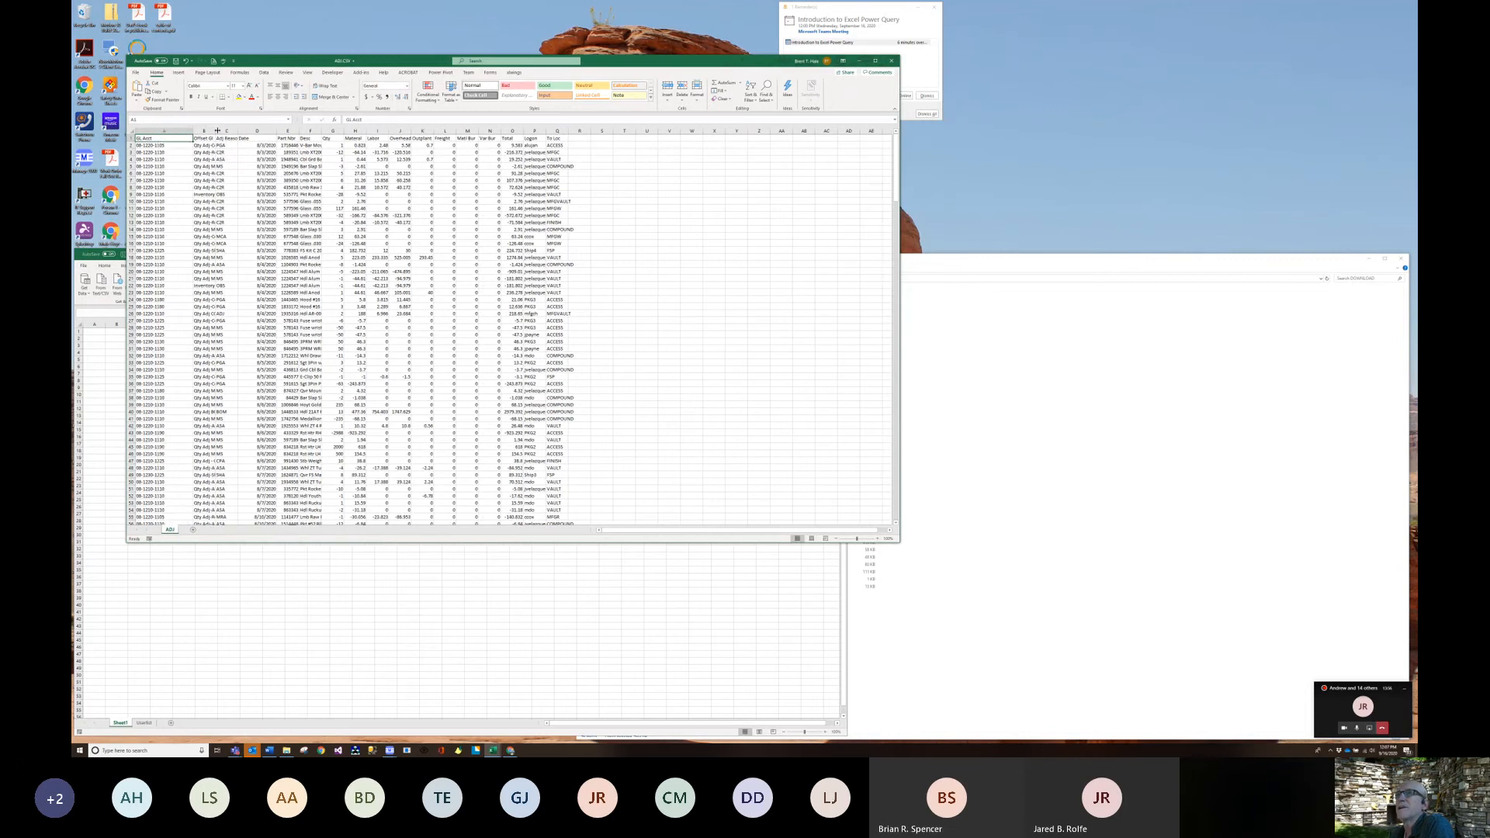
double_click(215, 130)
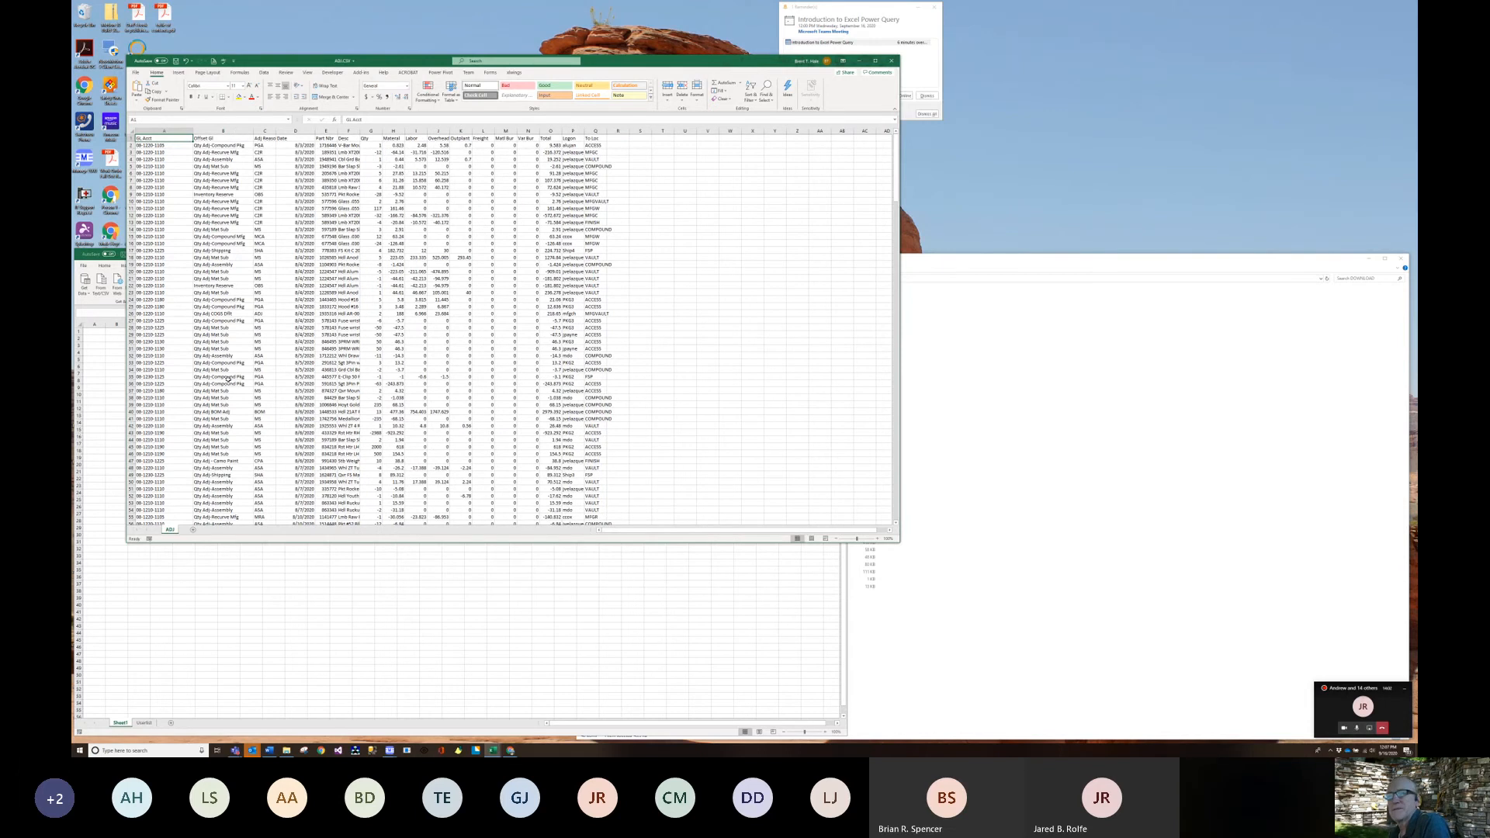
- Review the adjustment rows down the sheet, checking the To Loc header and the Offset Gl column
scroll(231, 397, down, 1)
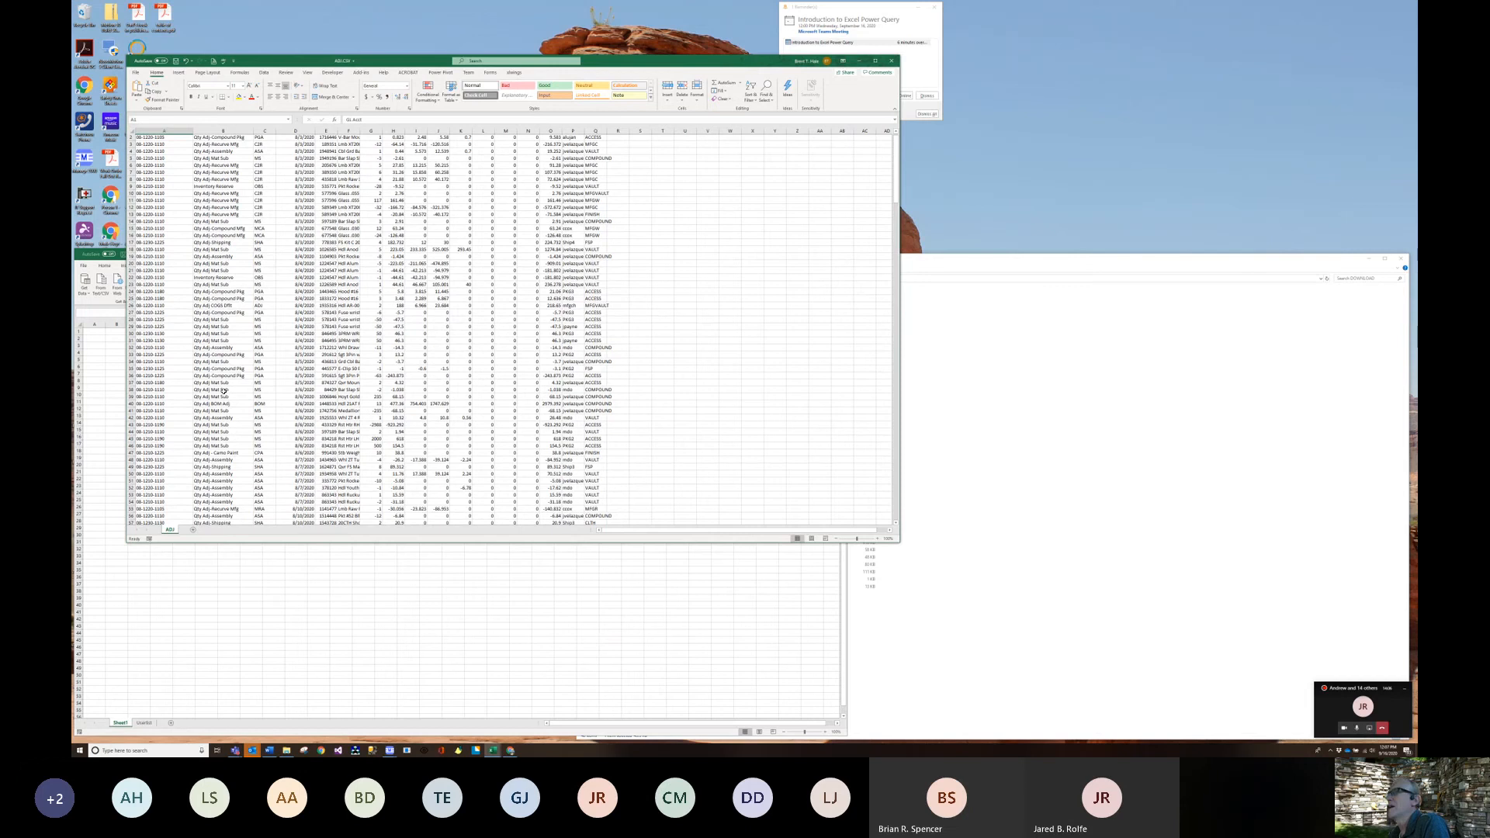
scroll(466, 154, down, 20)
scroll(377, 244, up, 20)
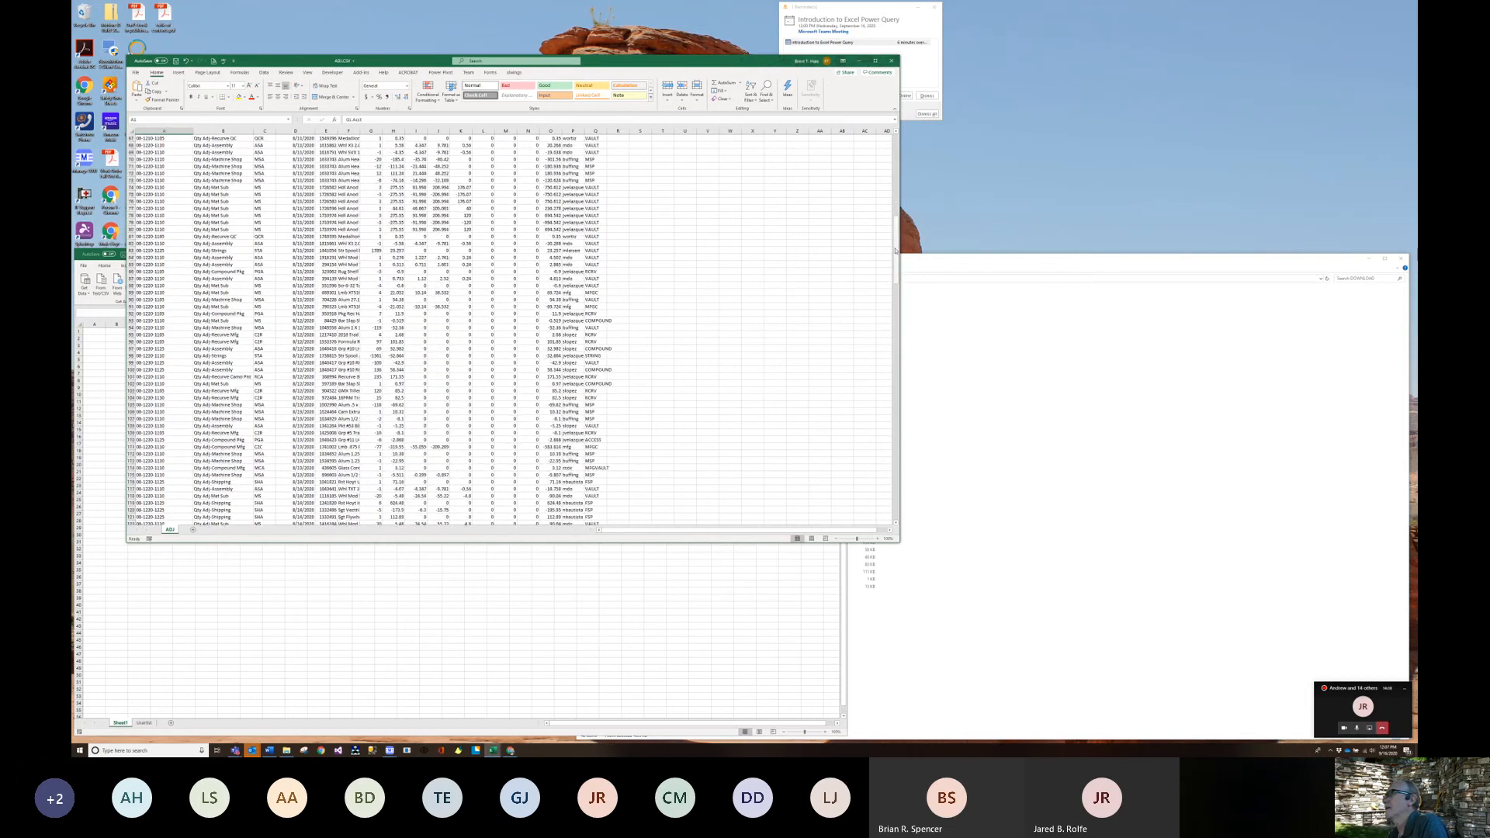
drag(895, 250, 899, 155)
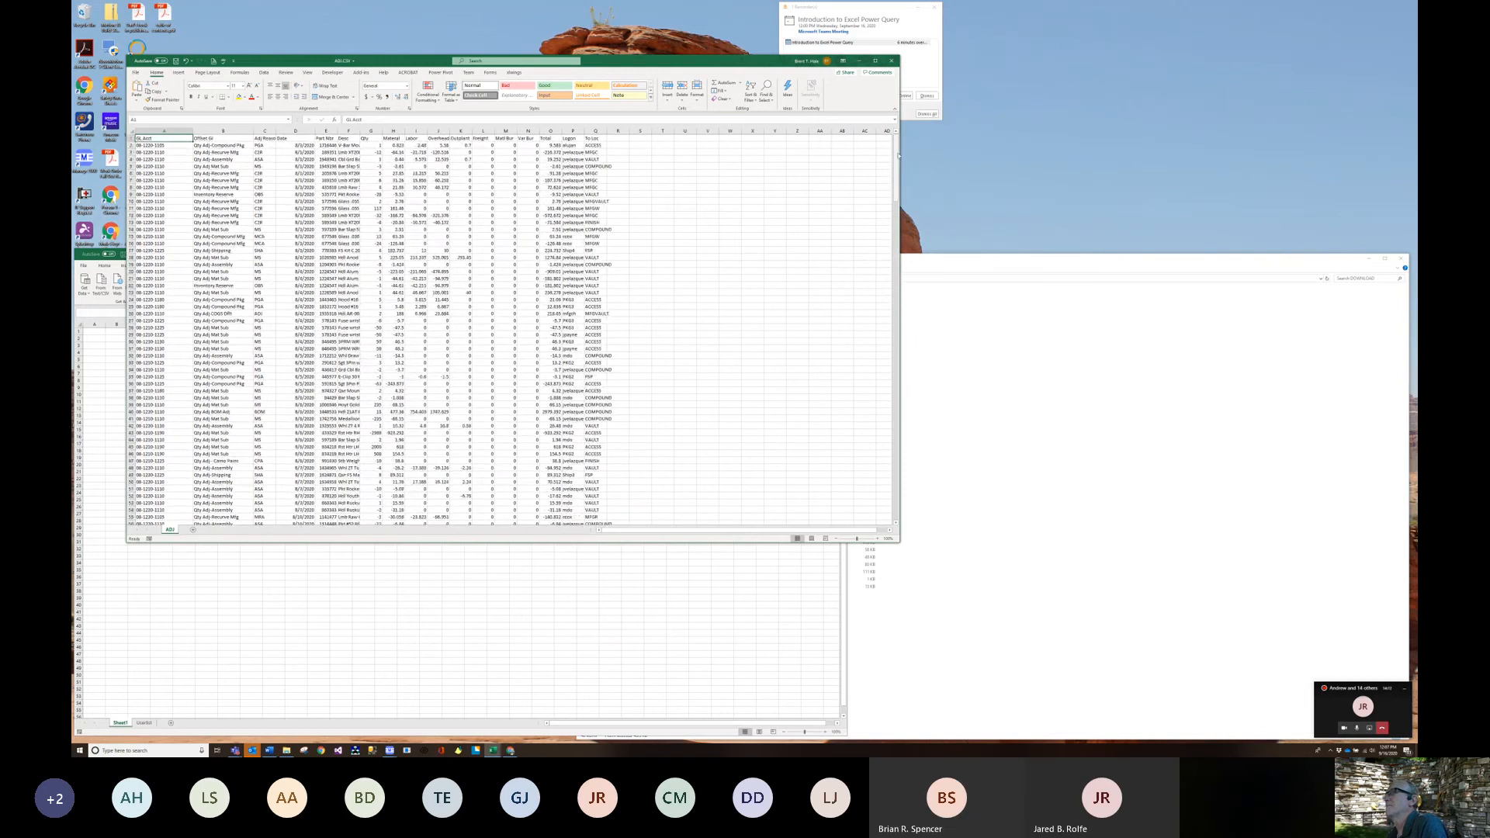
click(595, 140)
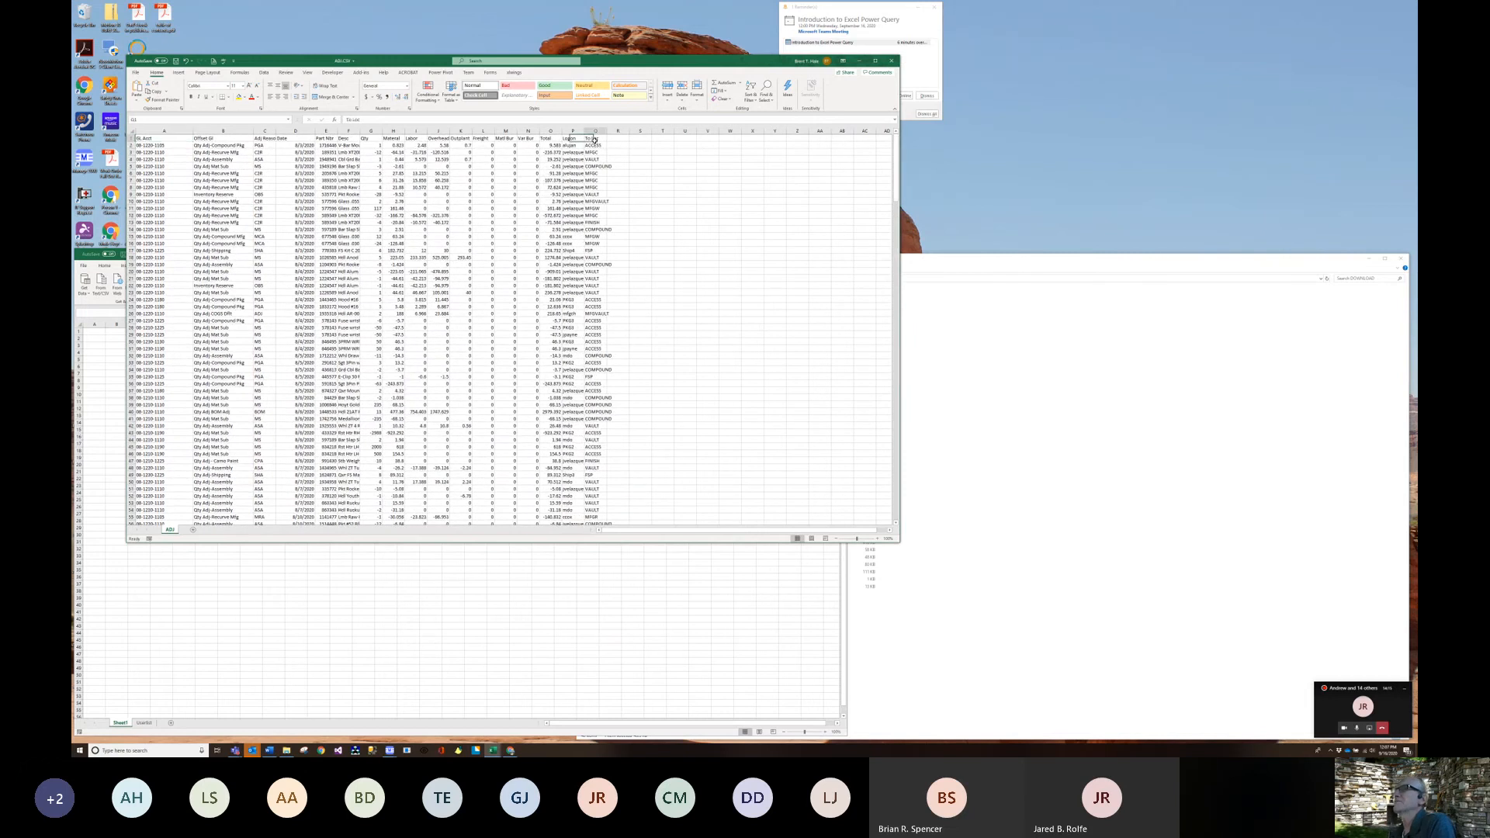
click(223, 130)
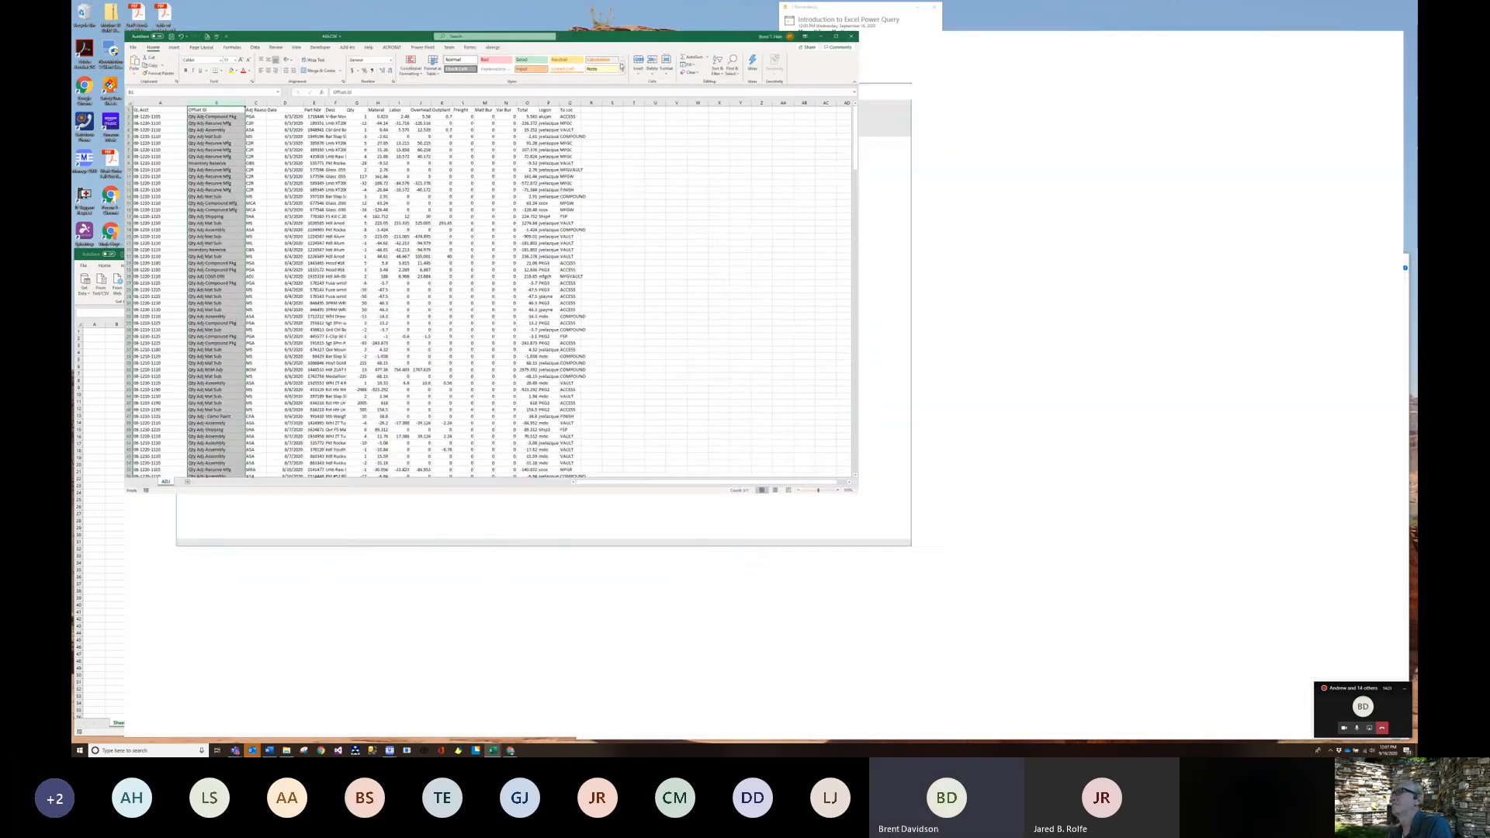
- Maximize the ADJ.CSV window and enlarge the worksheet display by several zoom levels for easier reading
double_click(621, 65)
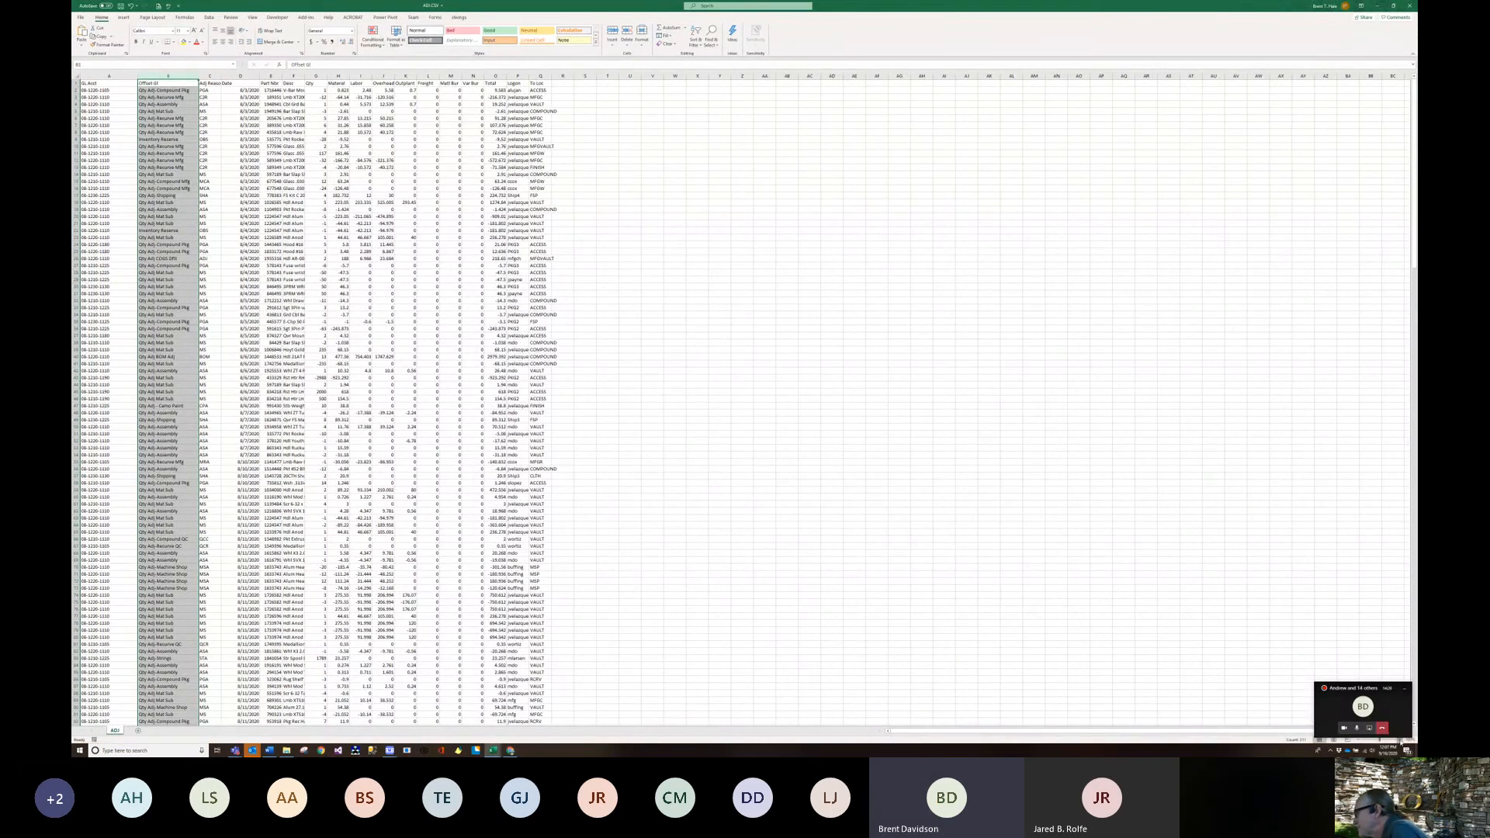
click(1402, 740)
click(1402, 740)
click(1402, 740)
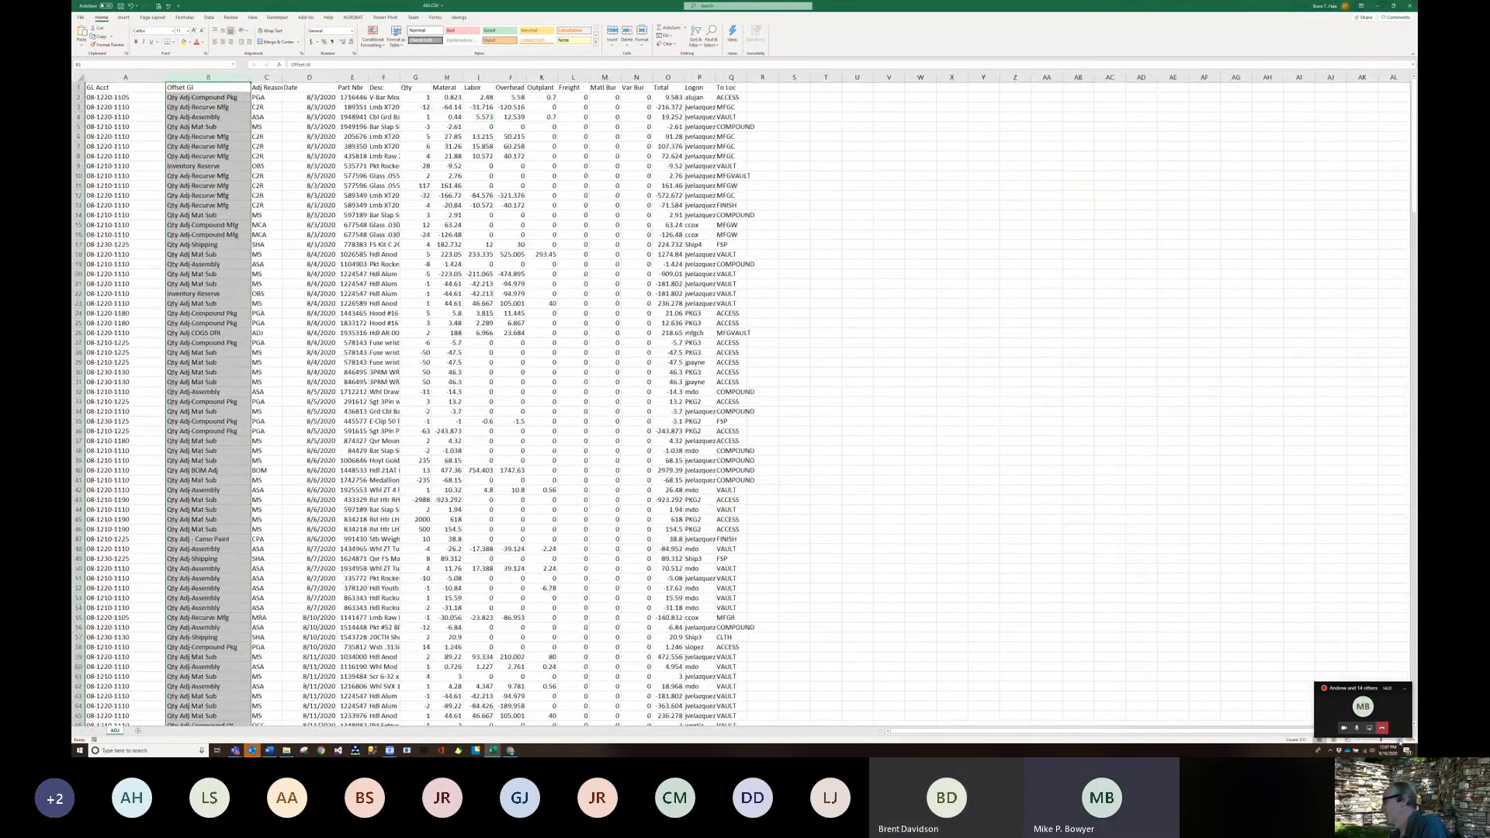
click(1402, 741)
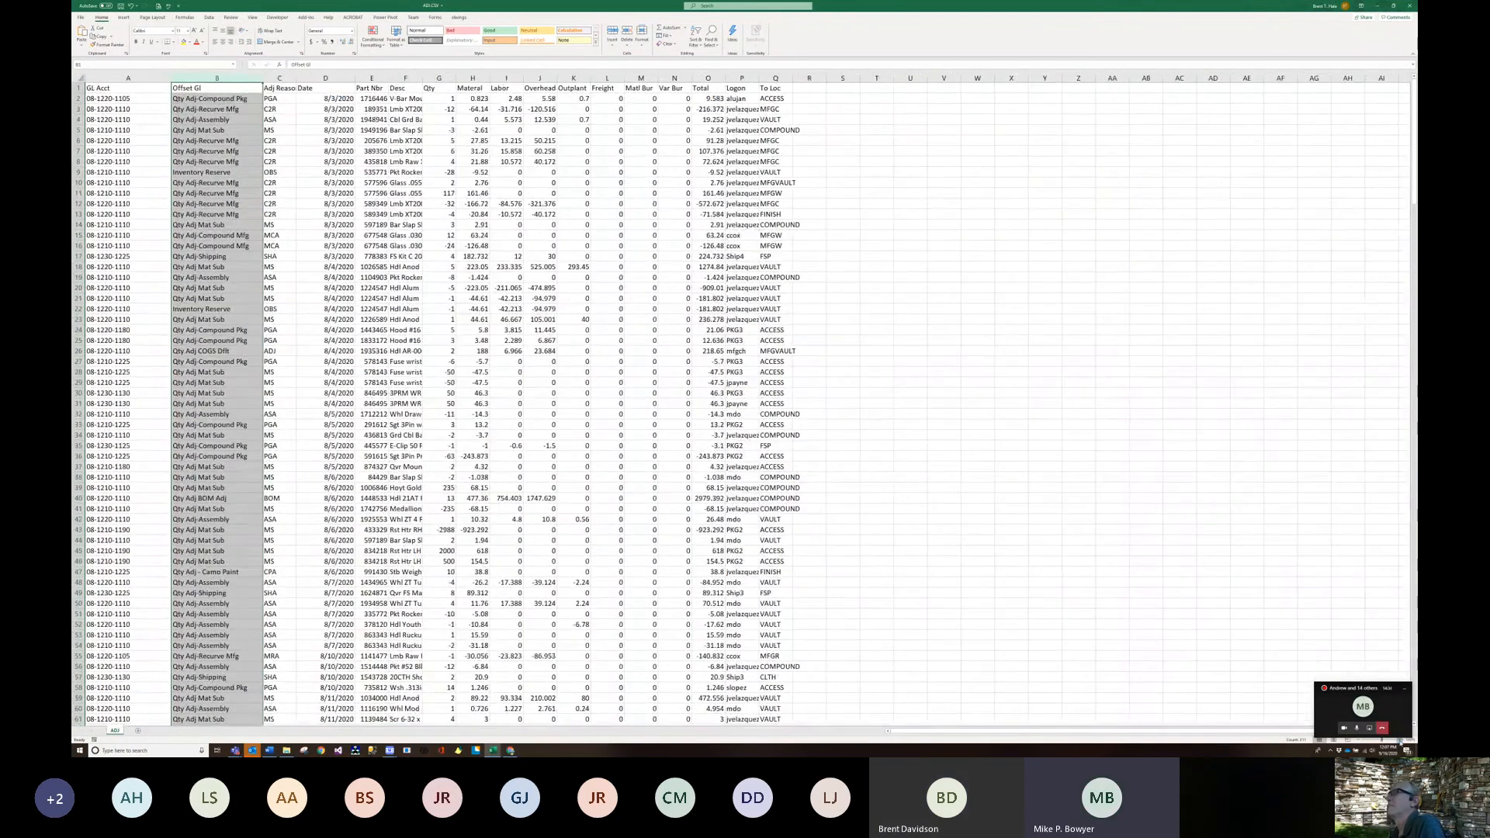
click(1402, 740)
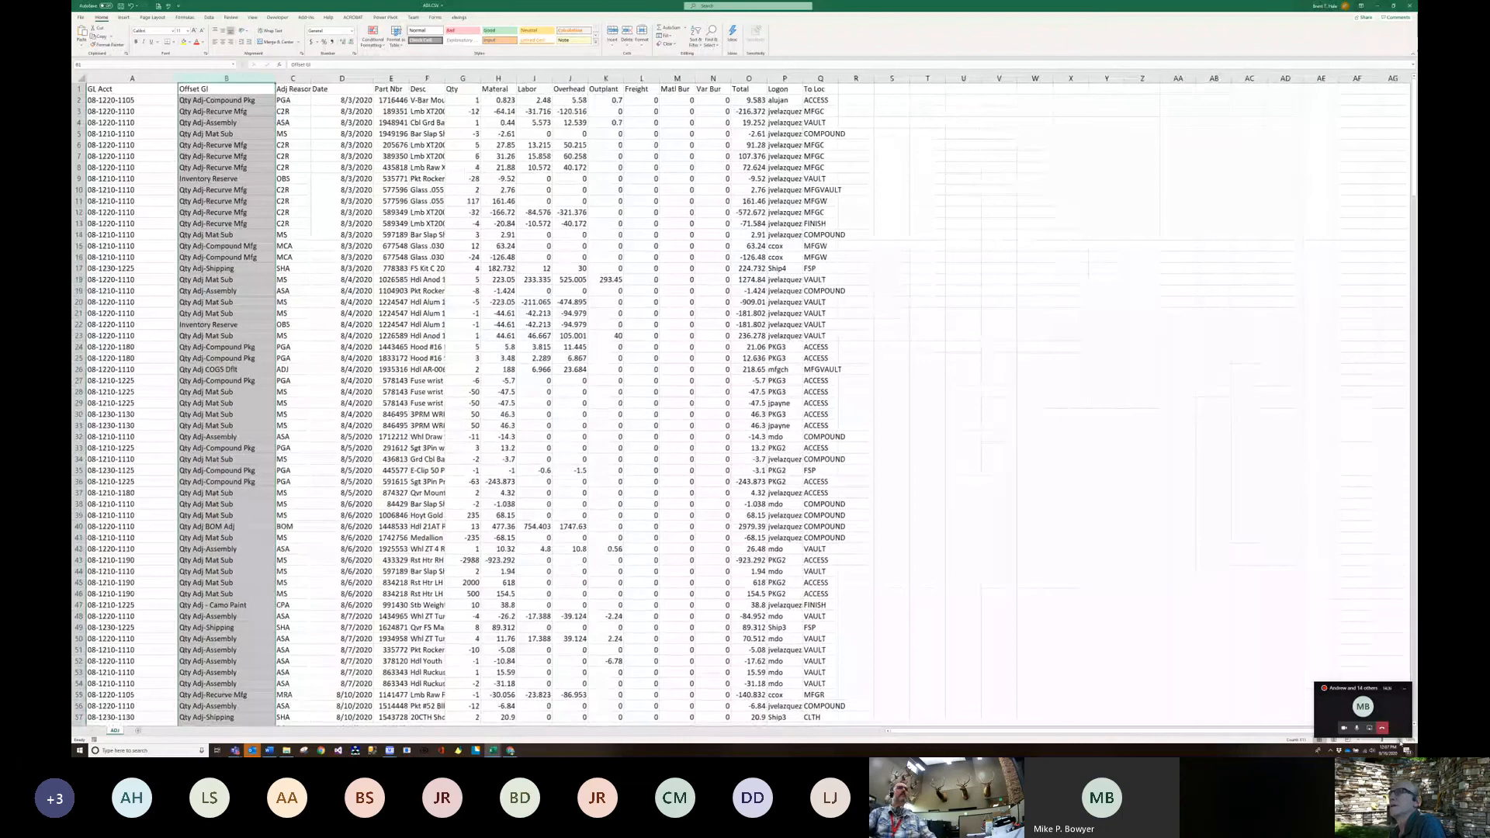
click(1402, 740)
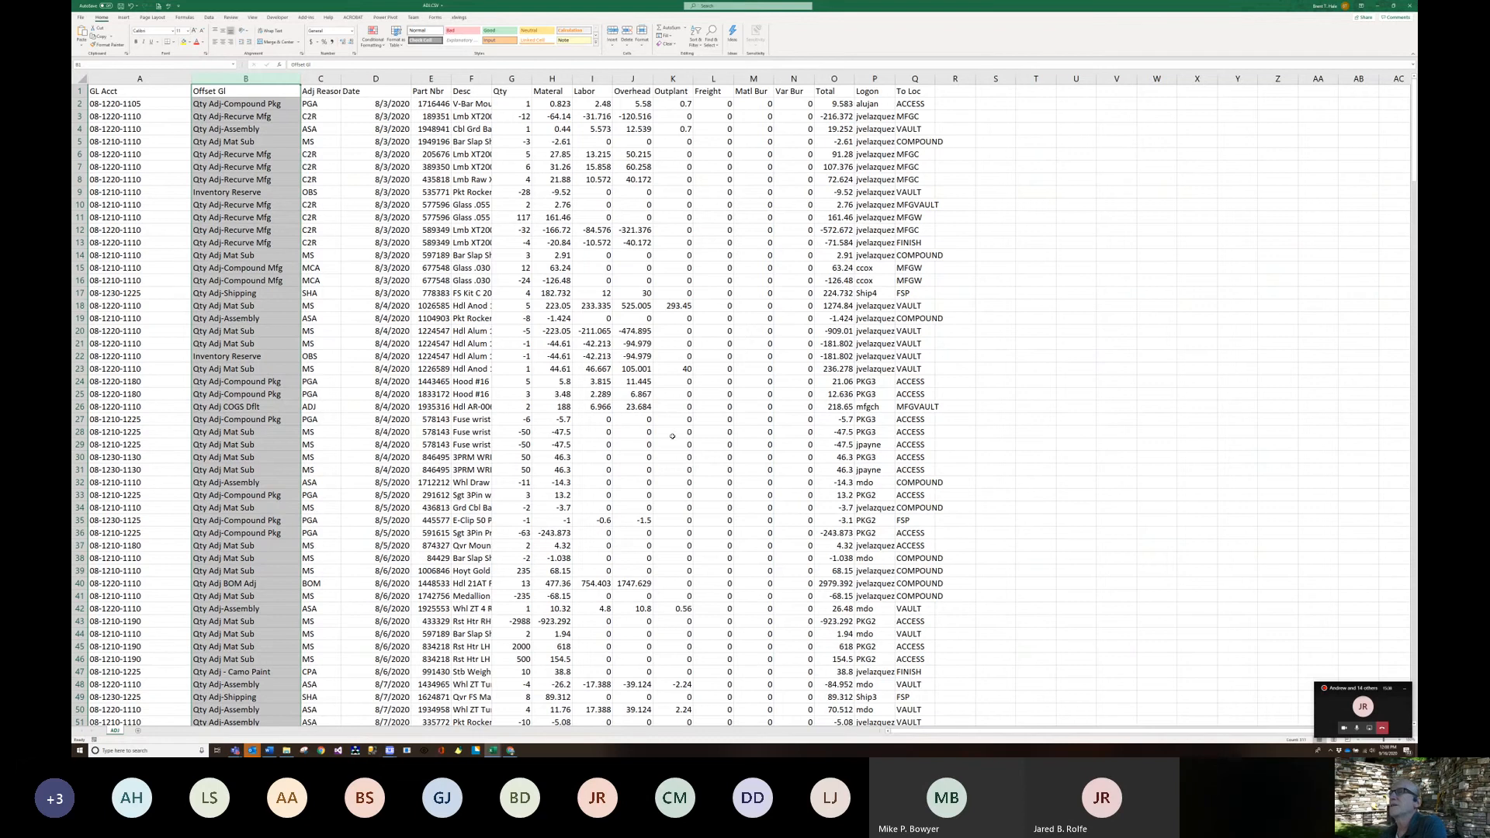
- Fit the widths of the Desc and To Loc columns to their contents
double_click(491, 78)
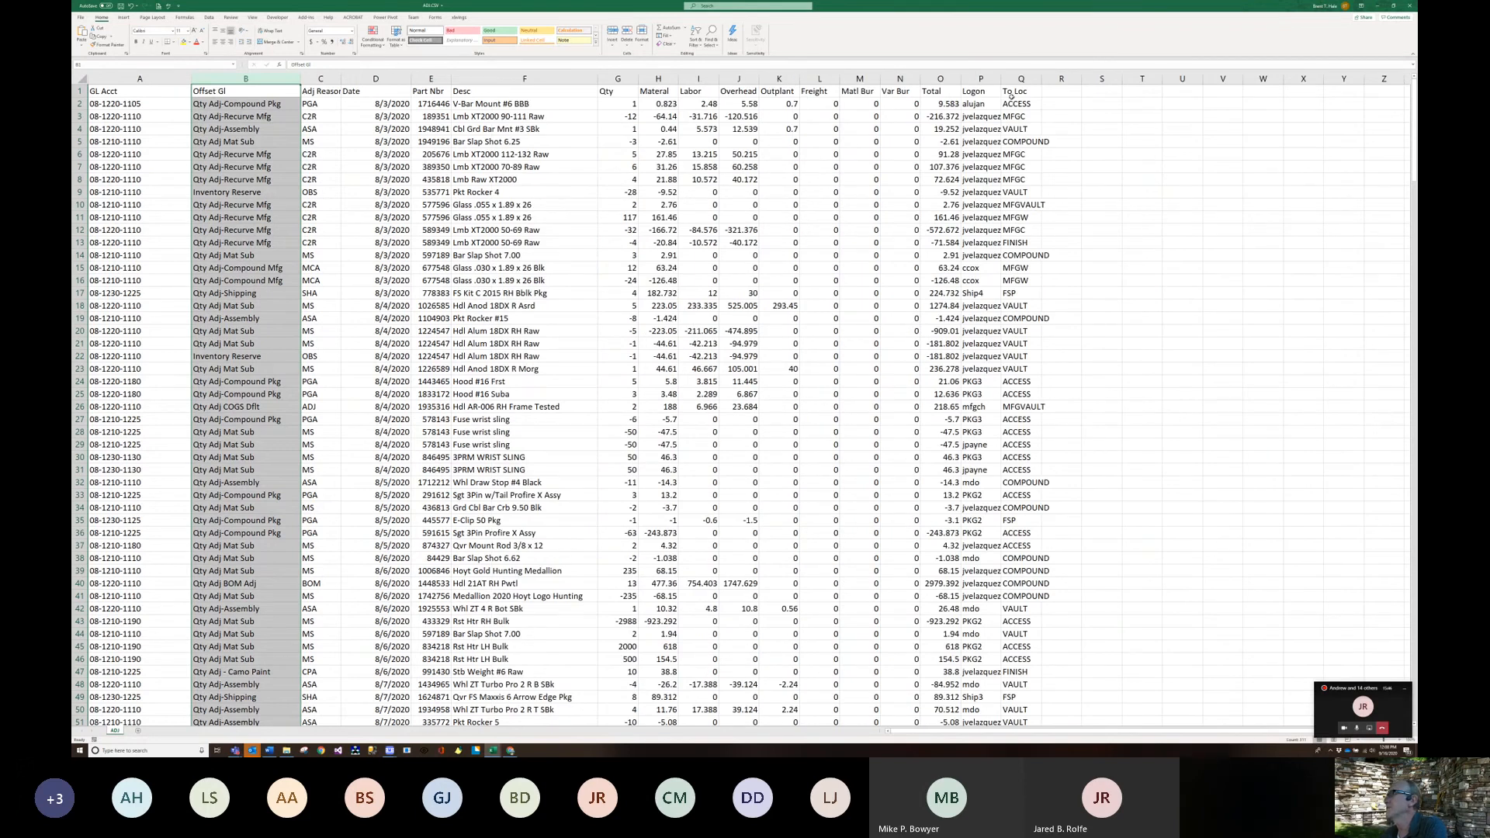
double_click(1041, 79)
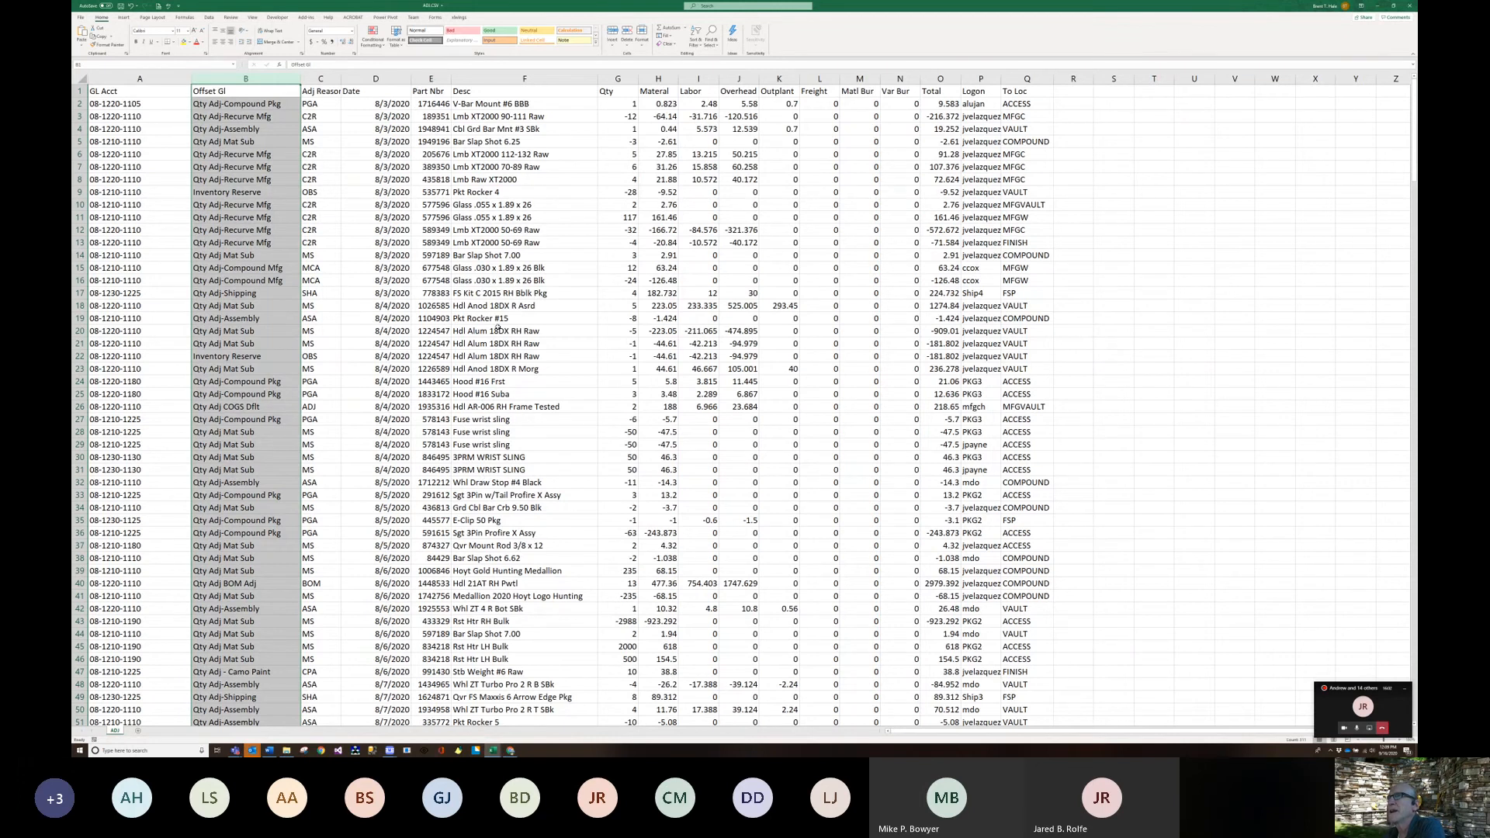
- Apply the custom number format 000000 to the Part Nbr column and check the part number for Bar Slap Shot 6.62
click(437, 558)
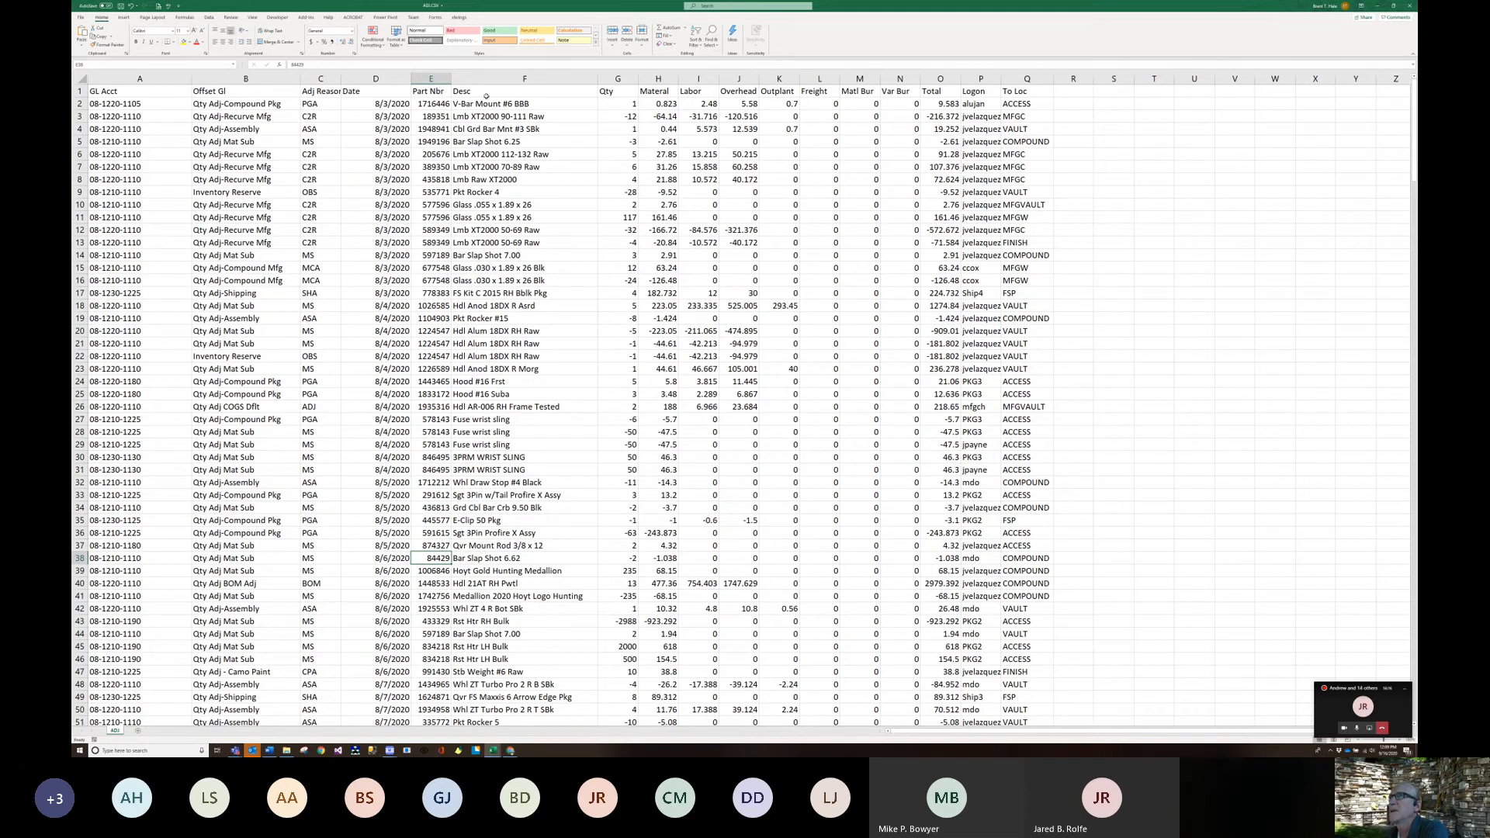
click(433, 79)
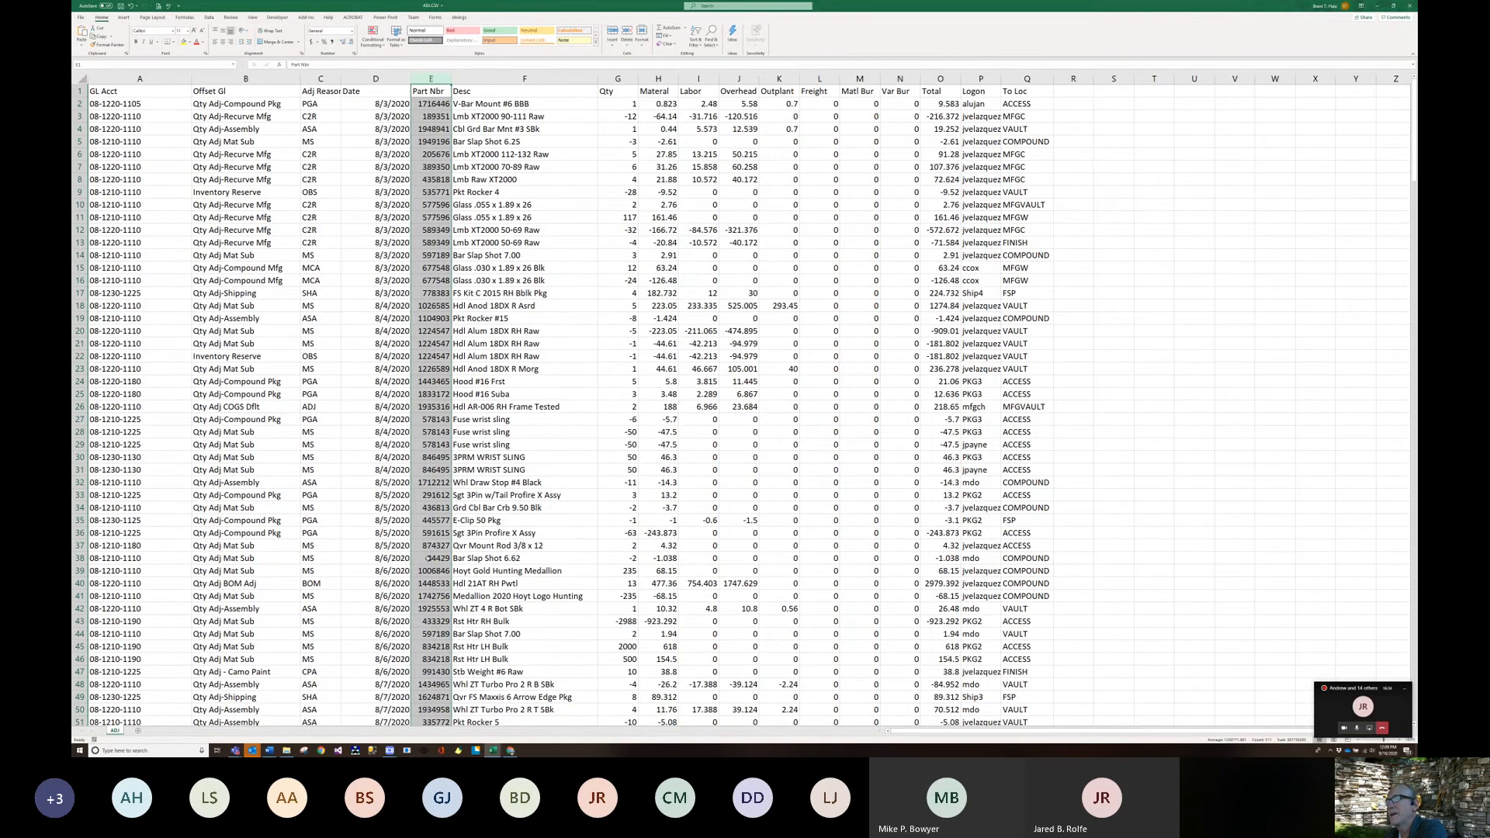
click(428, 558)
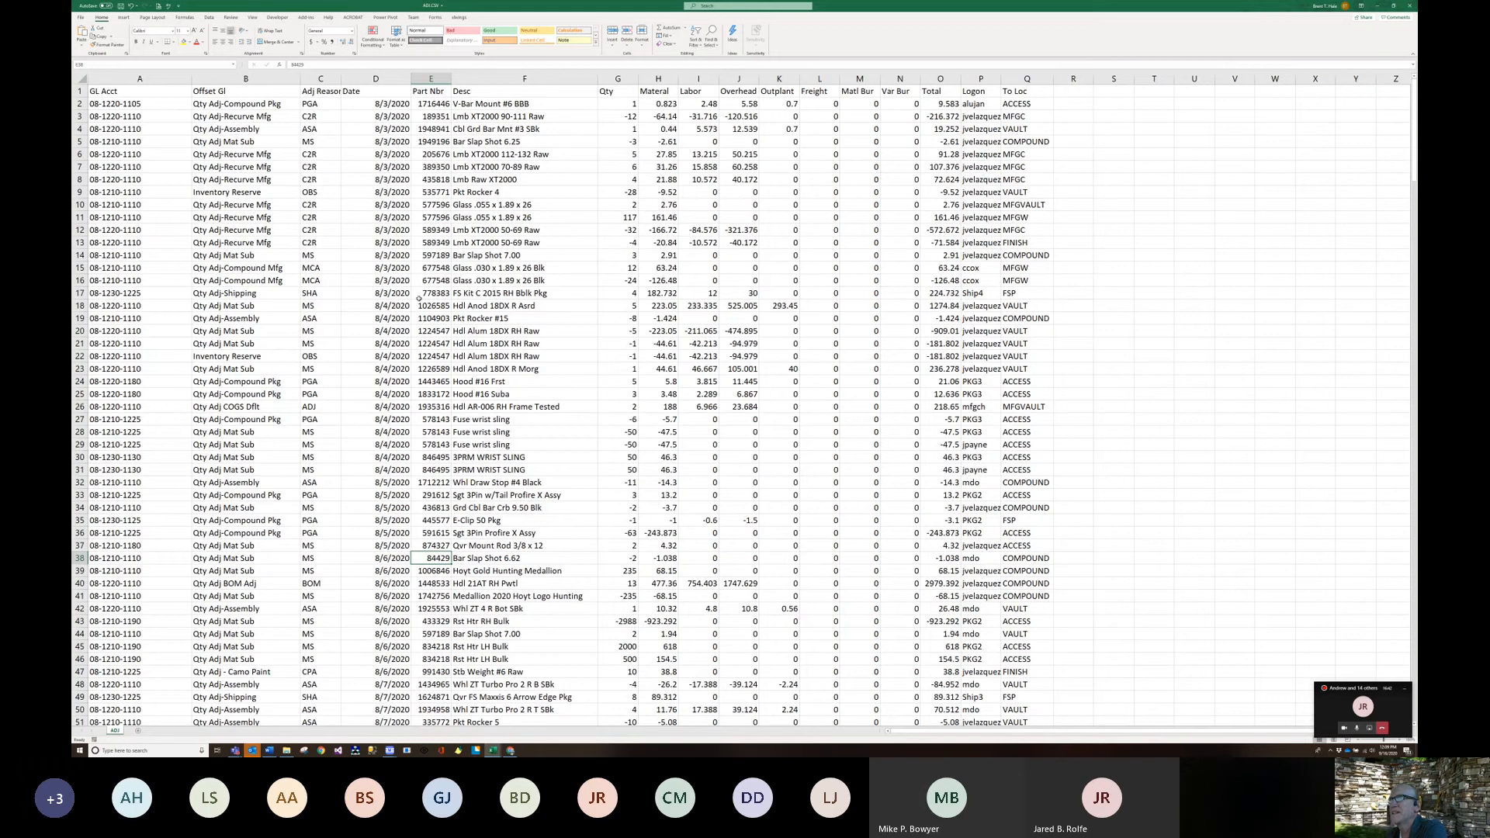
click(432, 79)
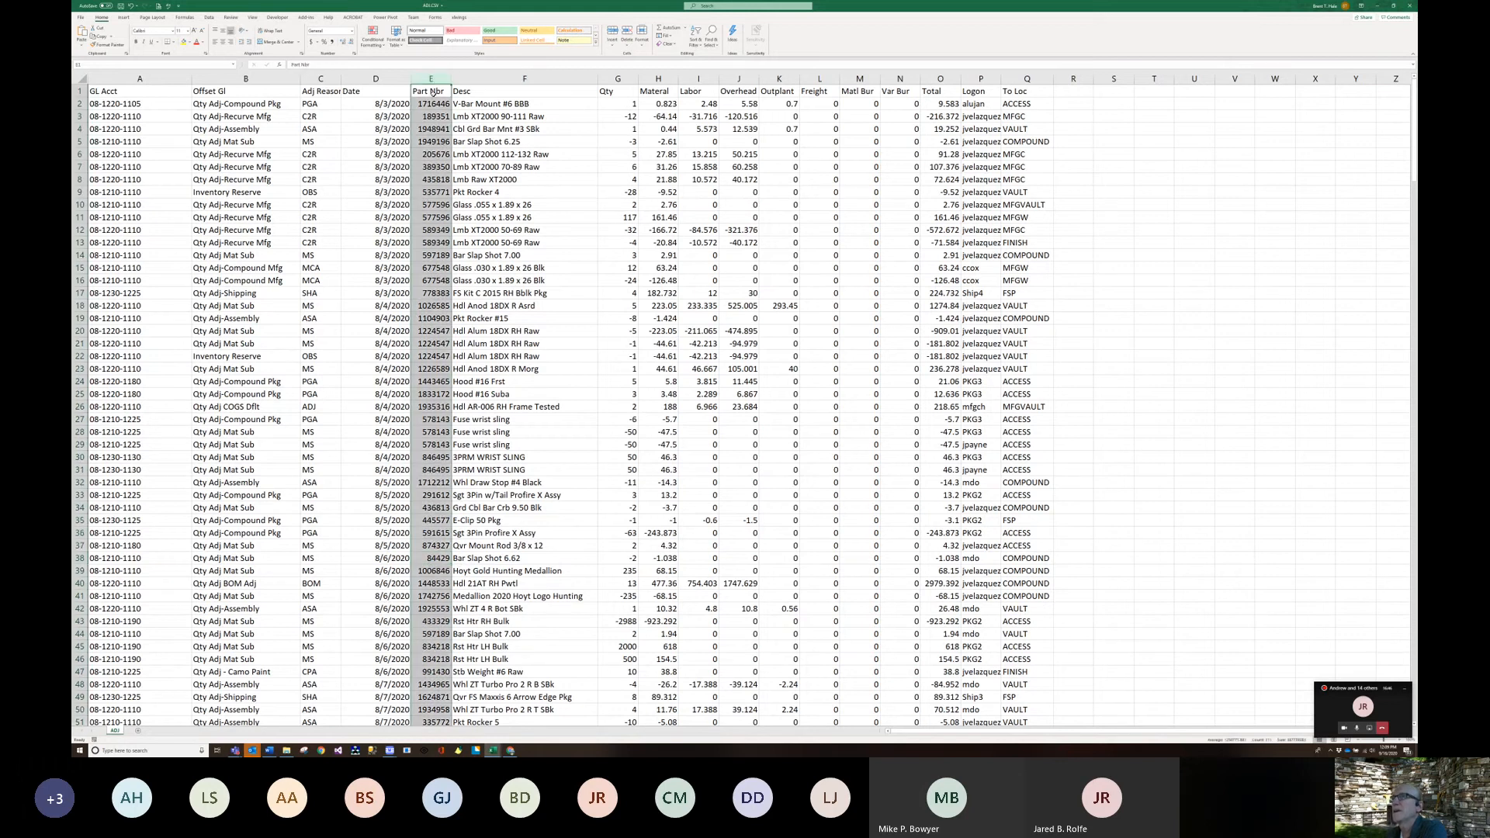
right_click(428, 128)
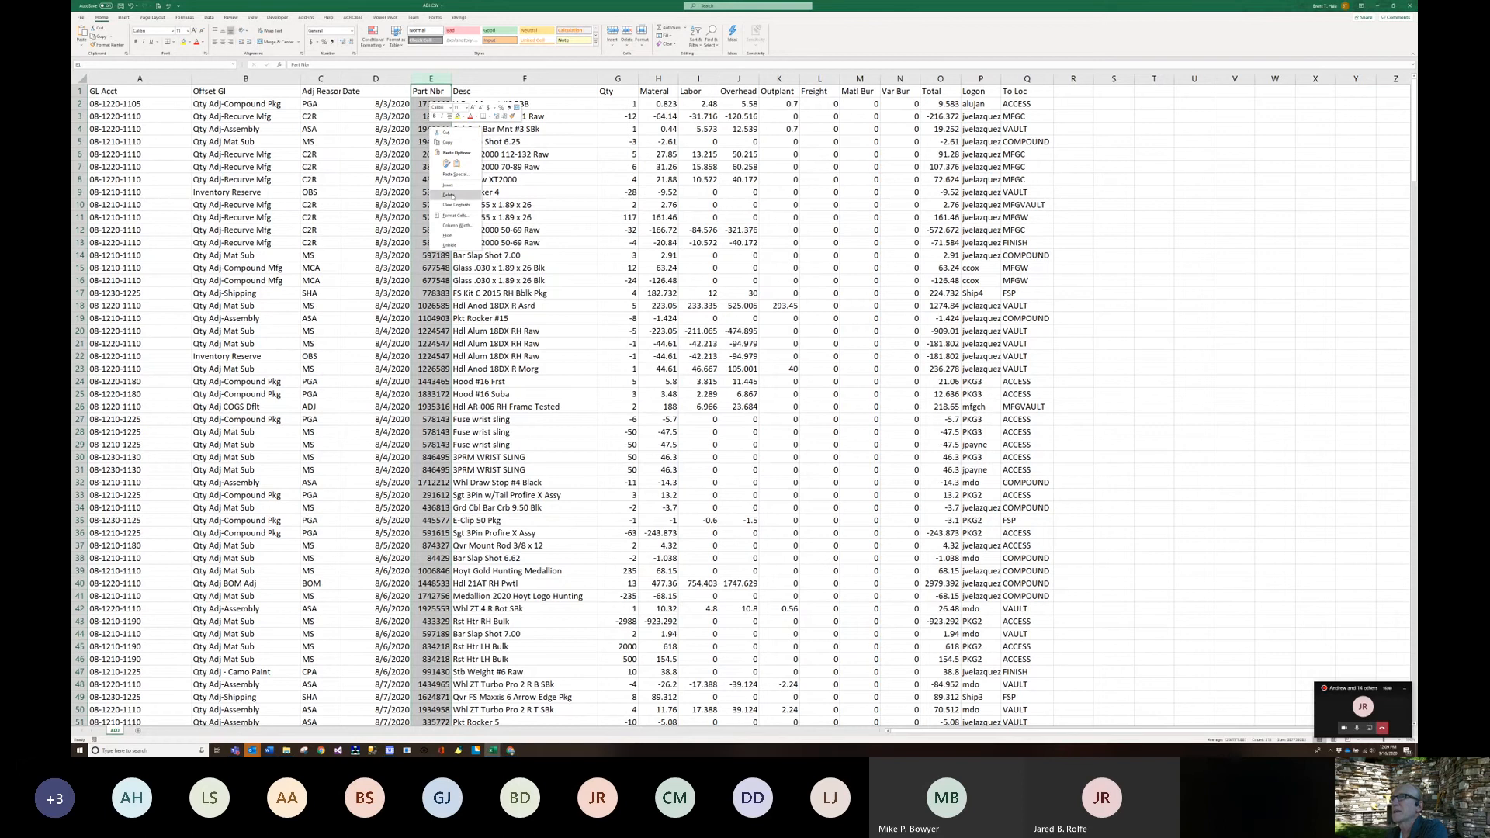
click(458, 217)
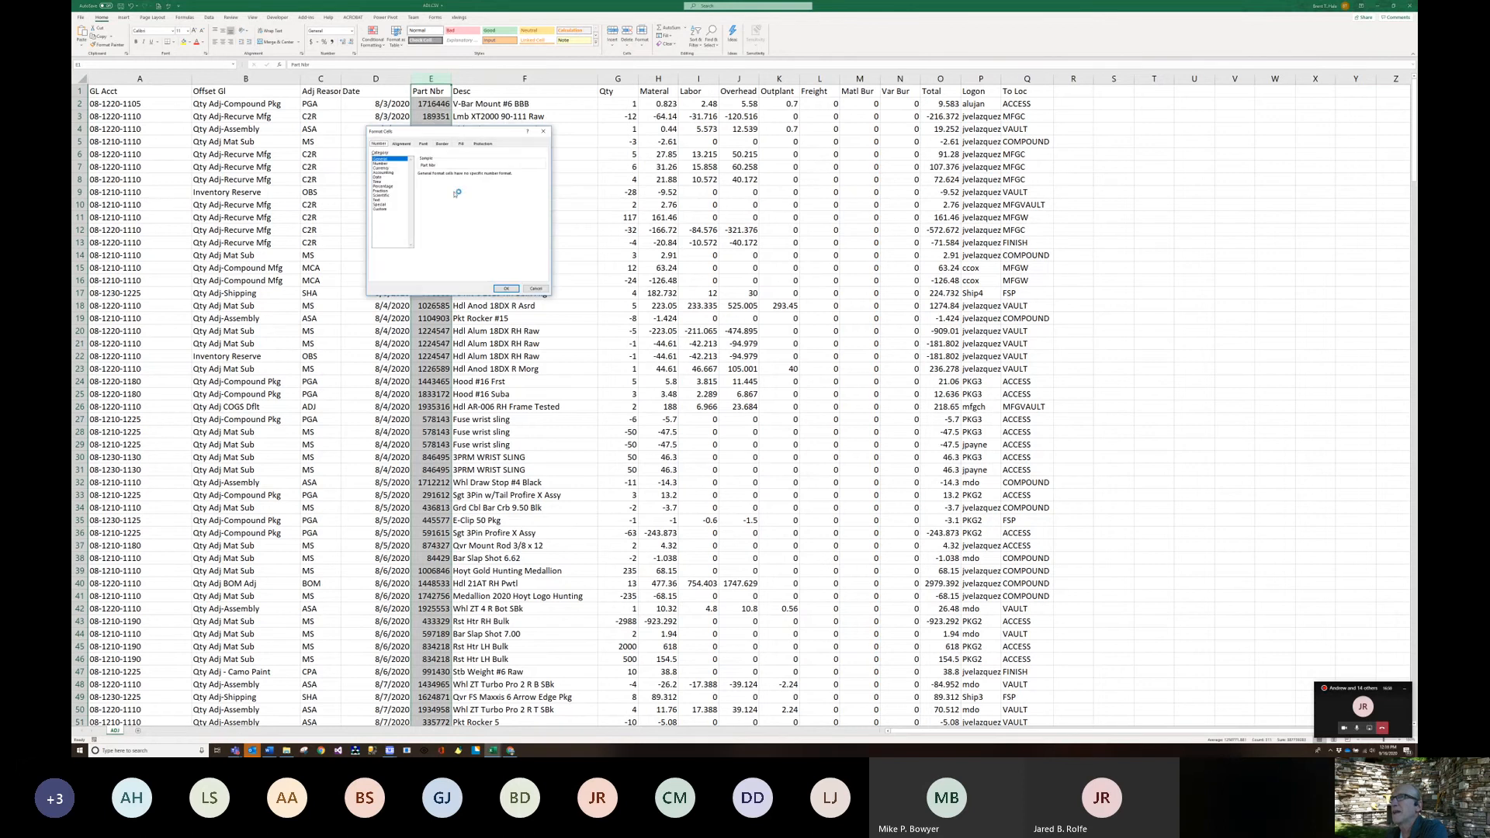
click(380, 210)
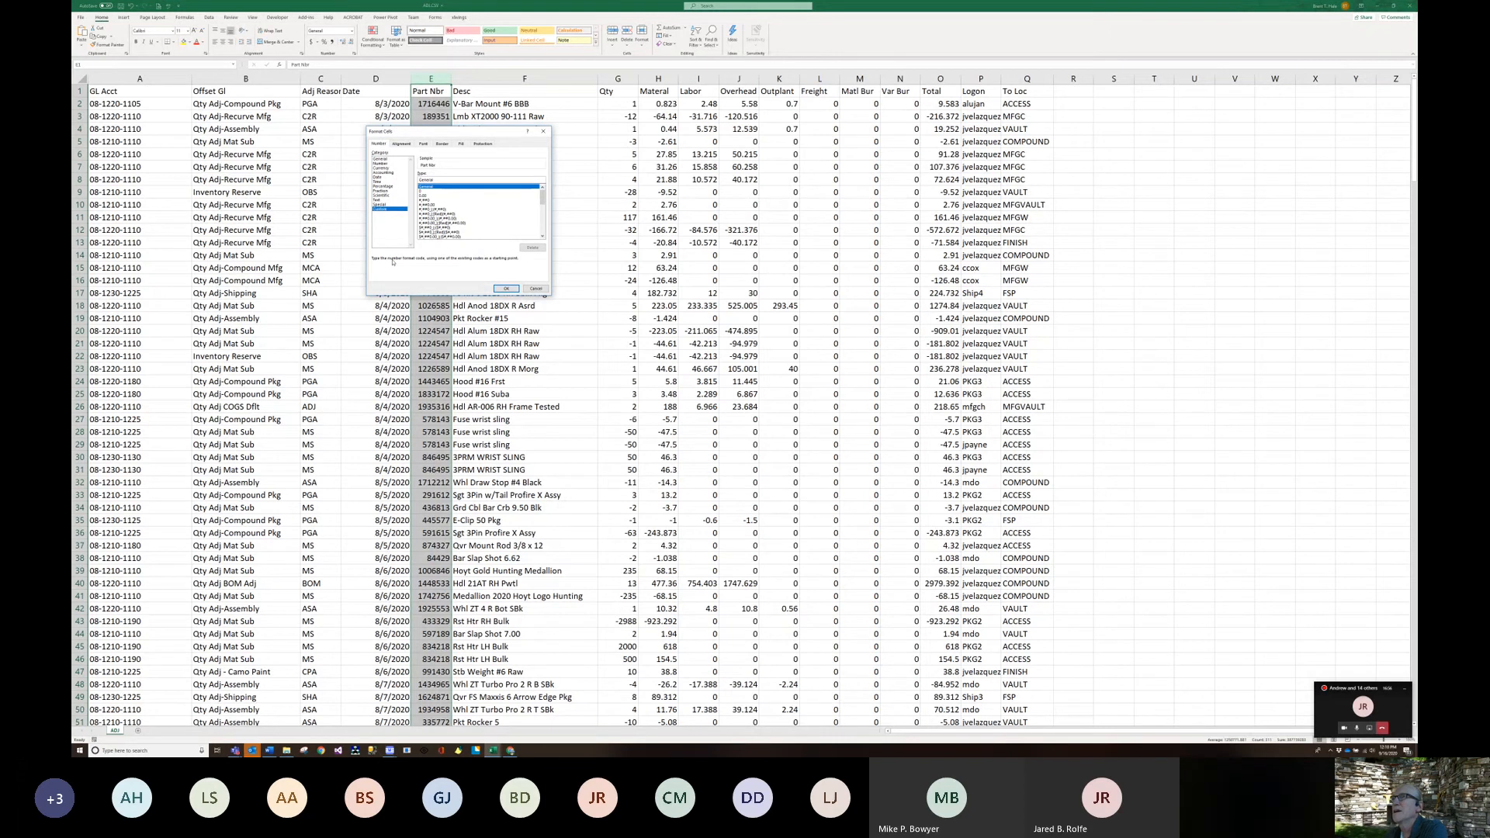
click(434, 191)
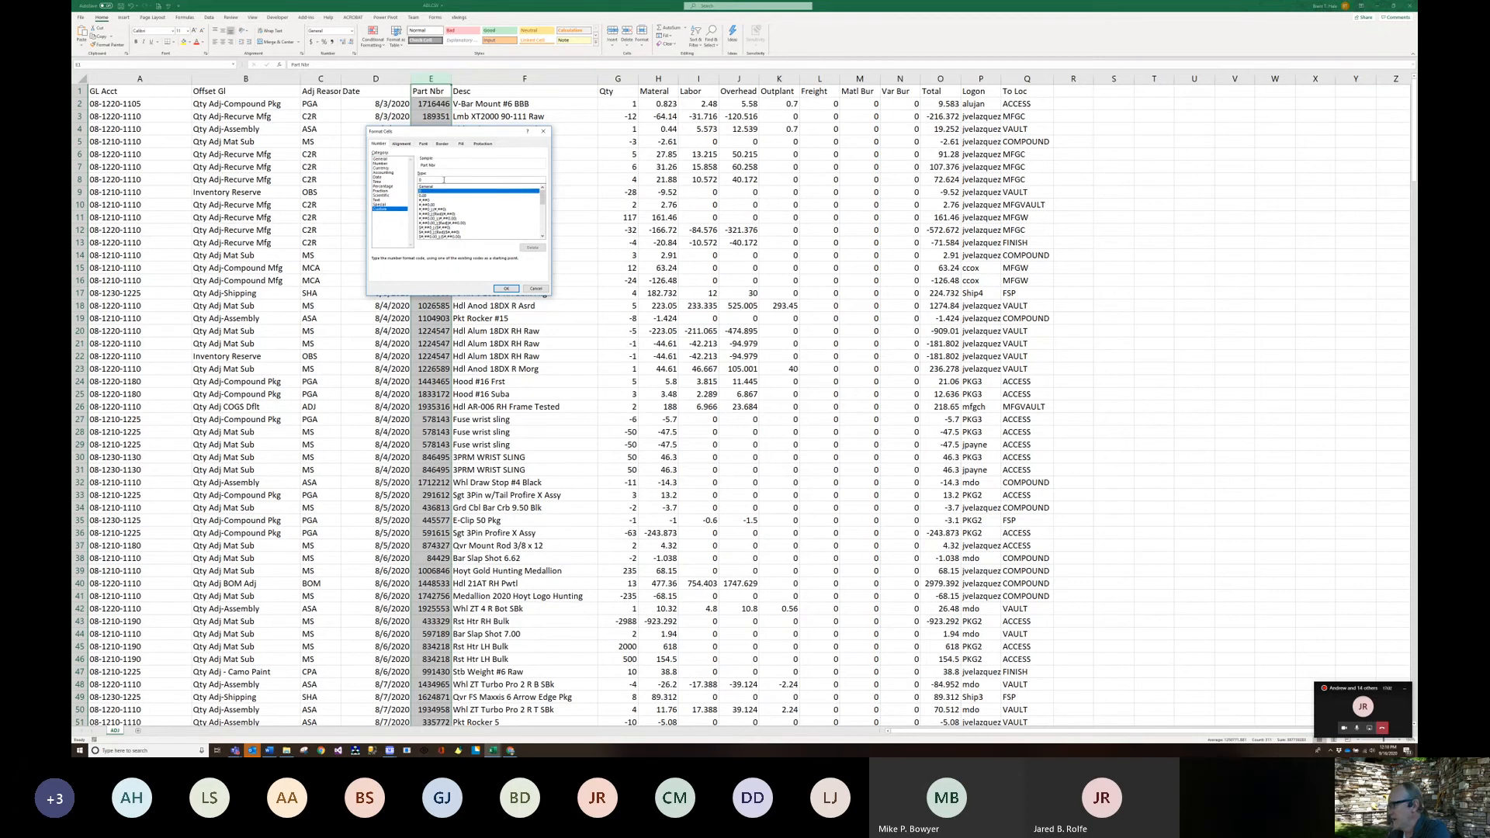
text(00000)
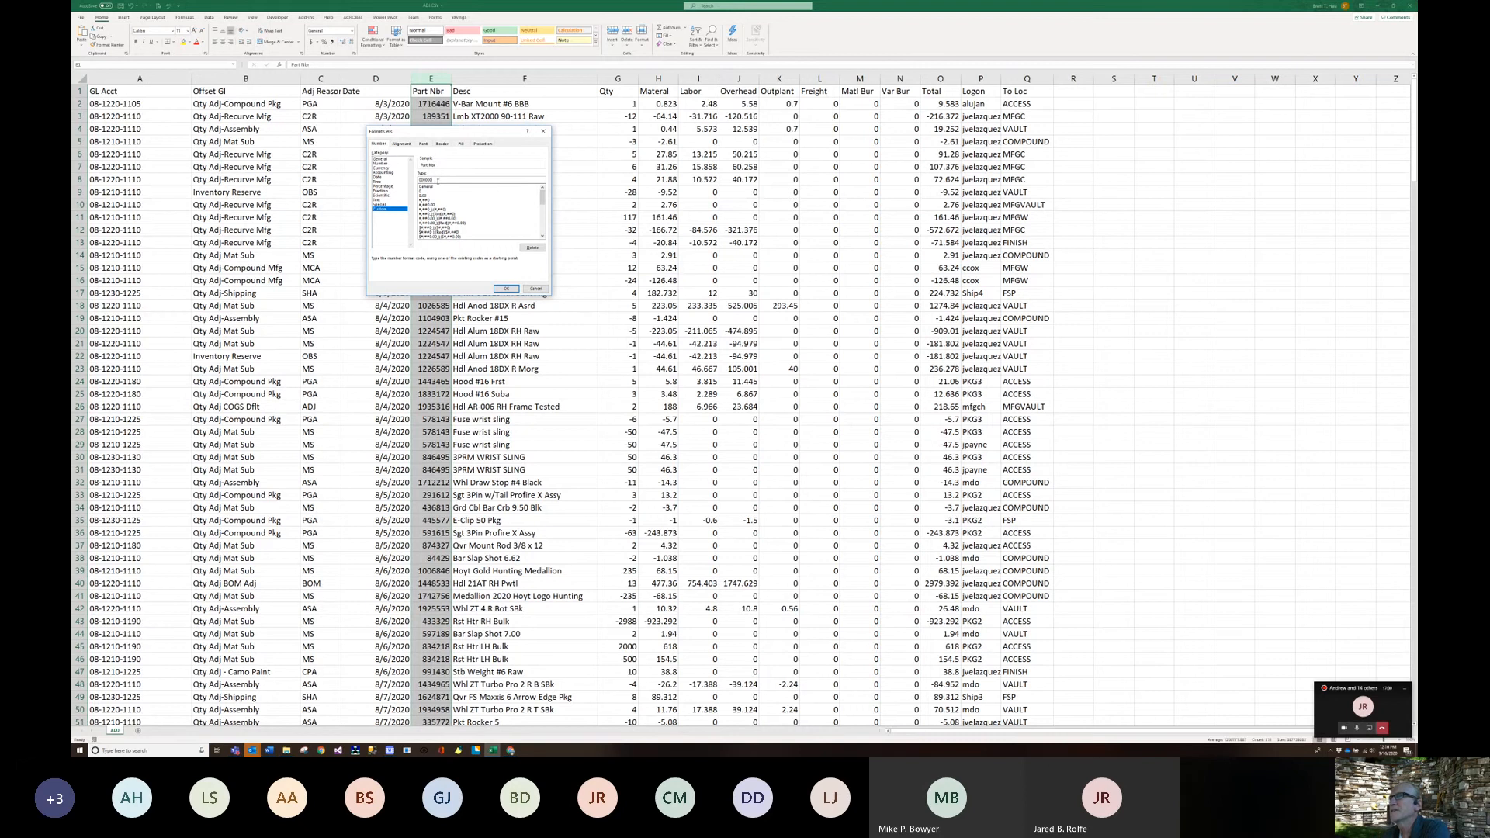
drag(438, 180, 388, 179)
click(505, 289)
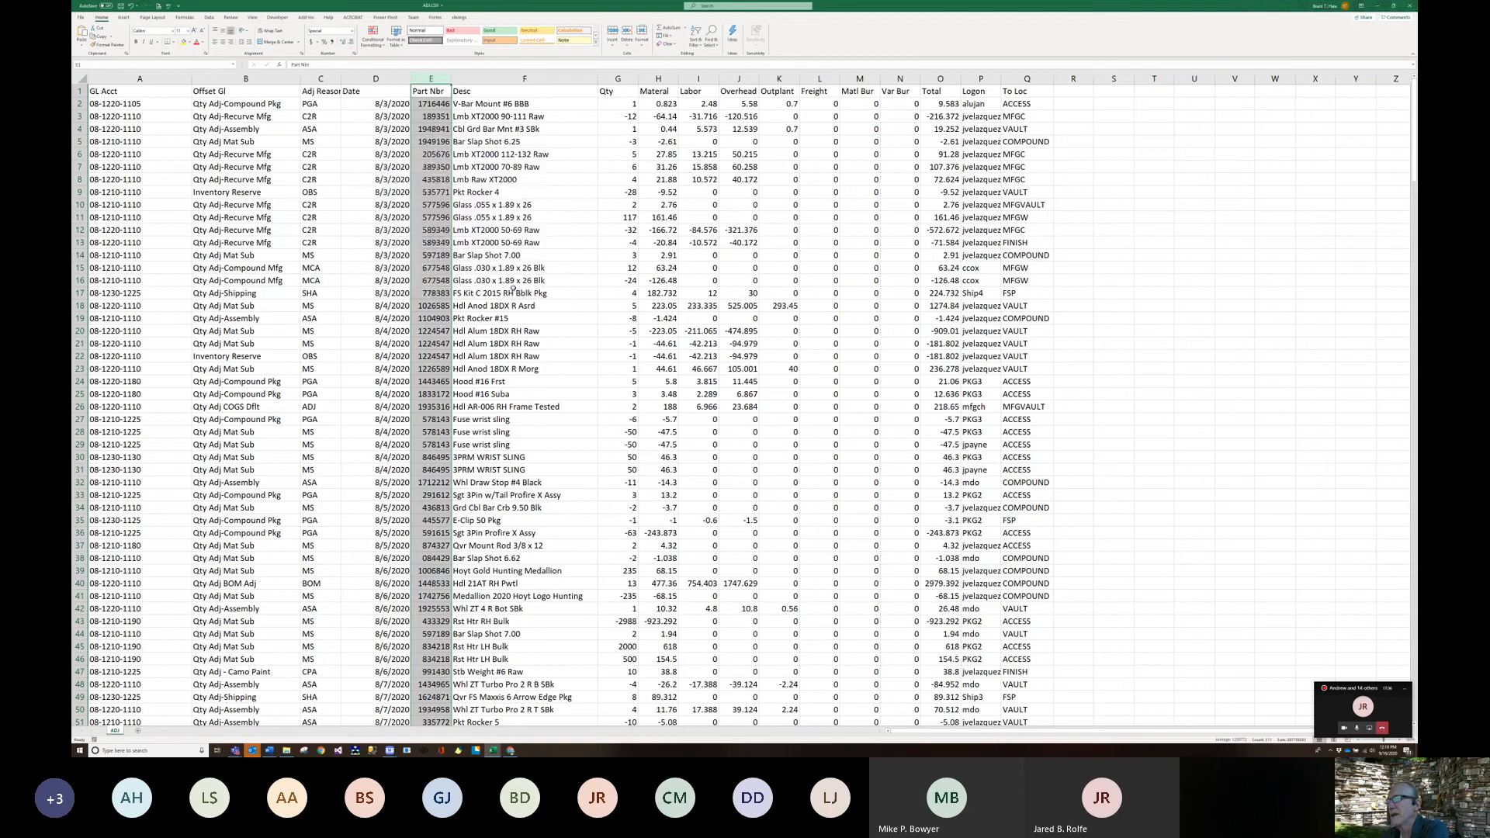
click(439, 558)
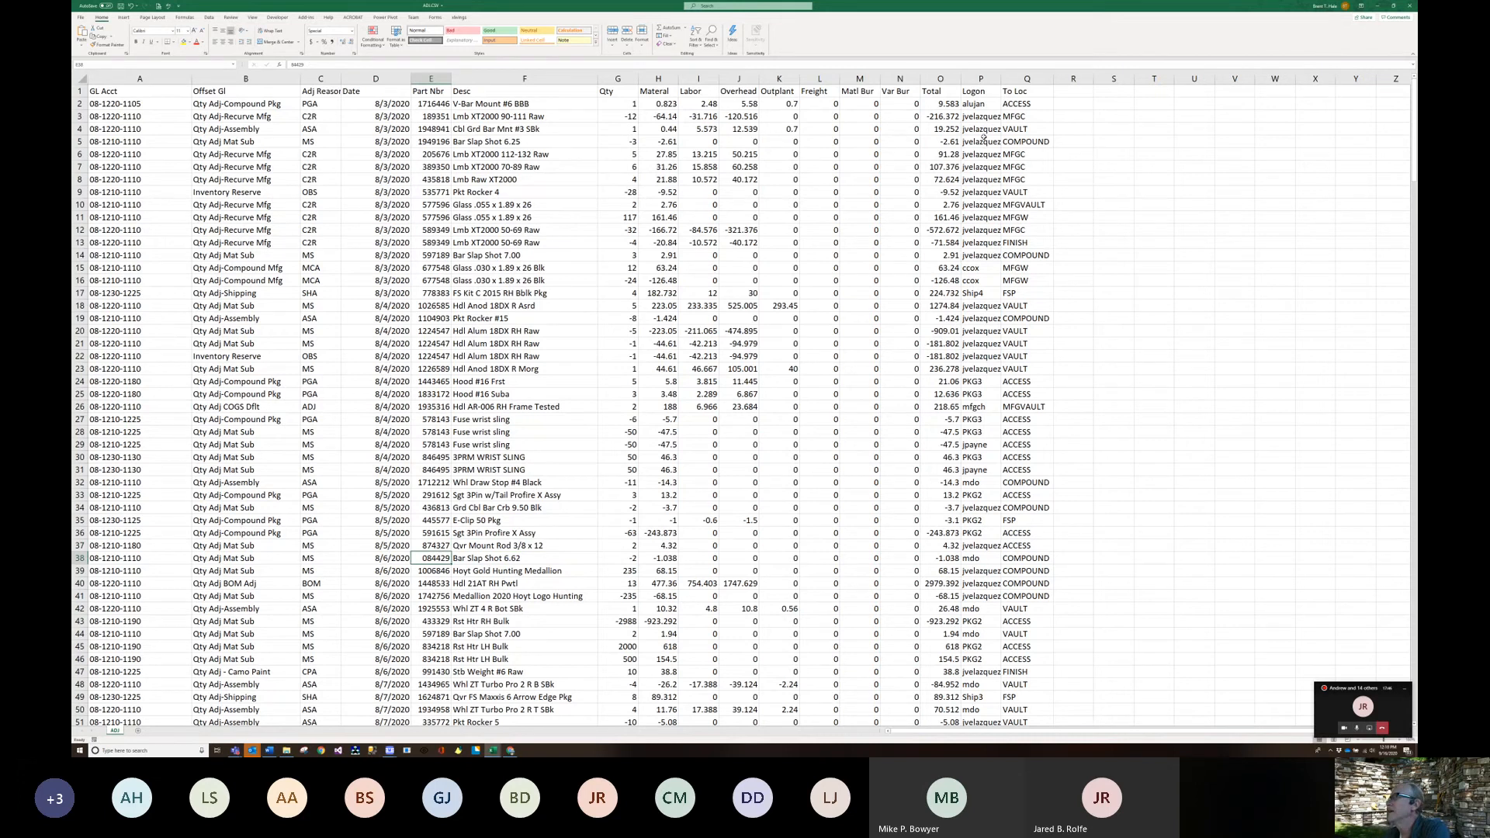
- Review the Freight, Matl Bur and Var Bur columns down the sheet for any nonzero entries
click(834, 79)
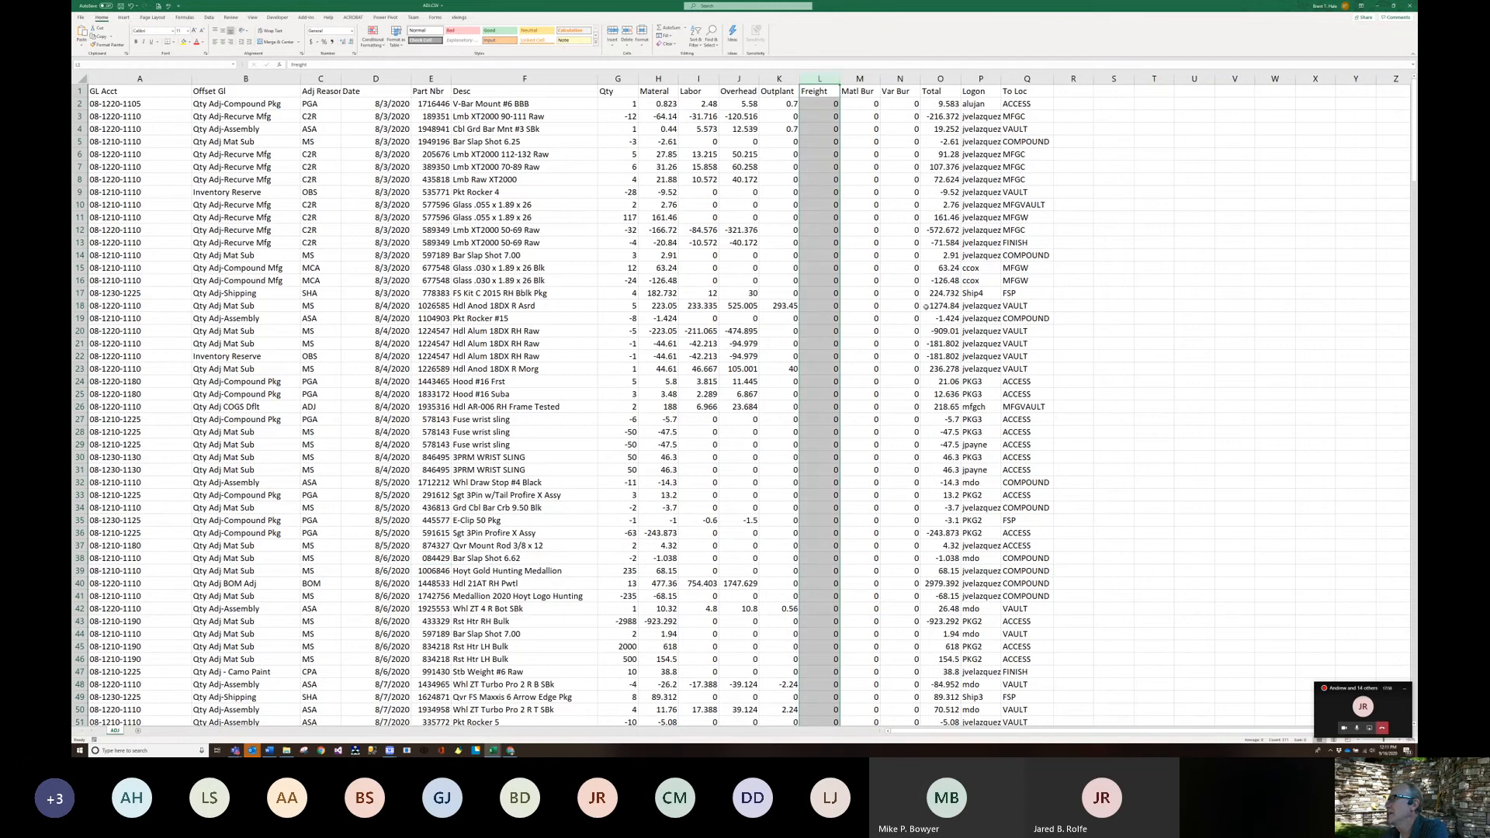
scroll(904, 407, down, 8)
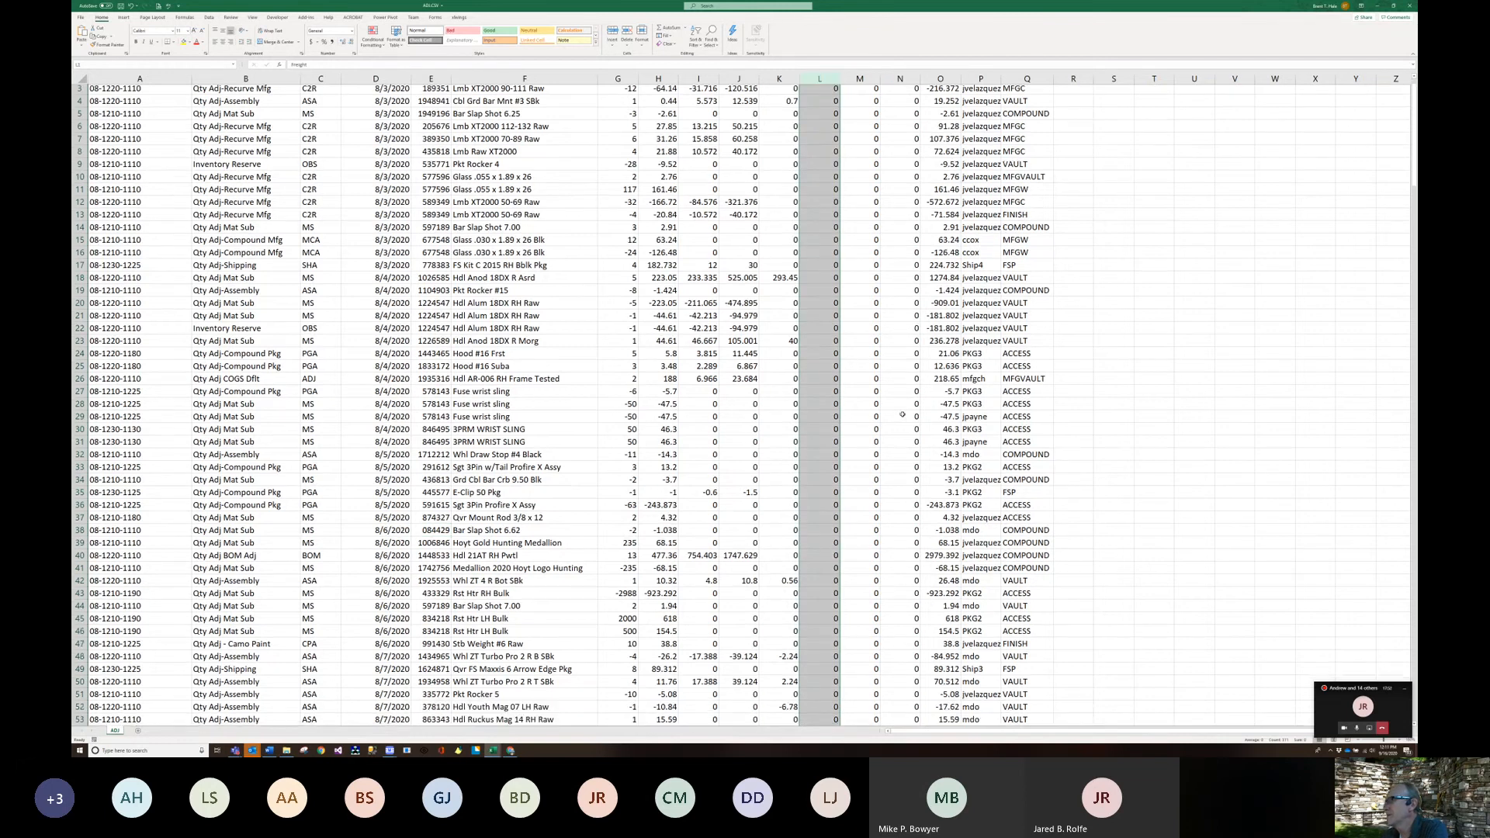
scroll(902, 415, down, 12)
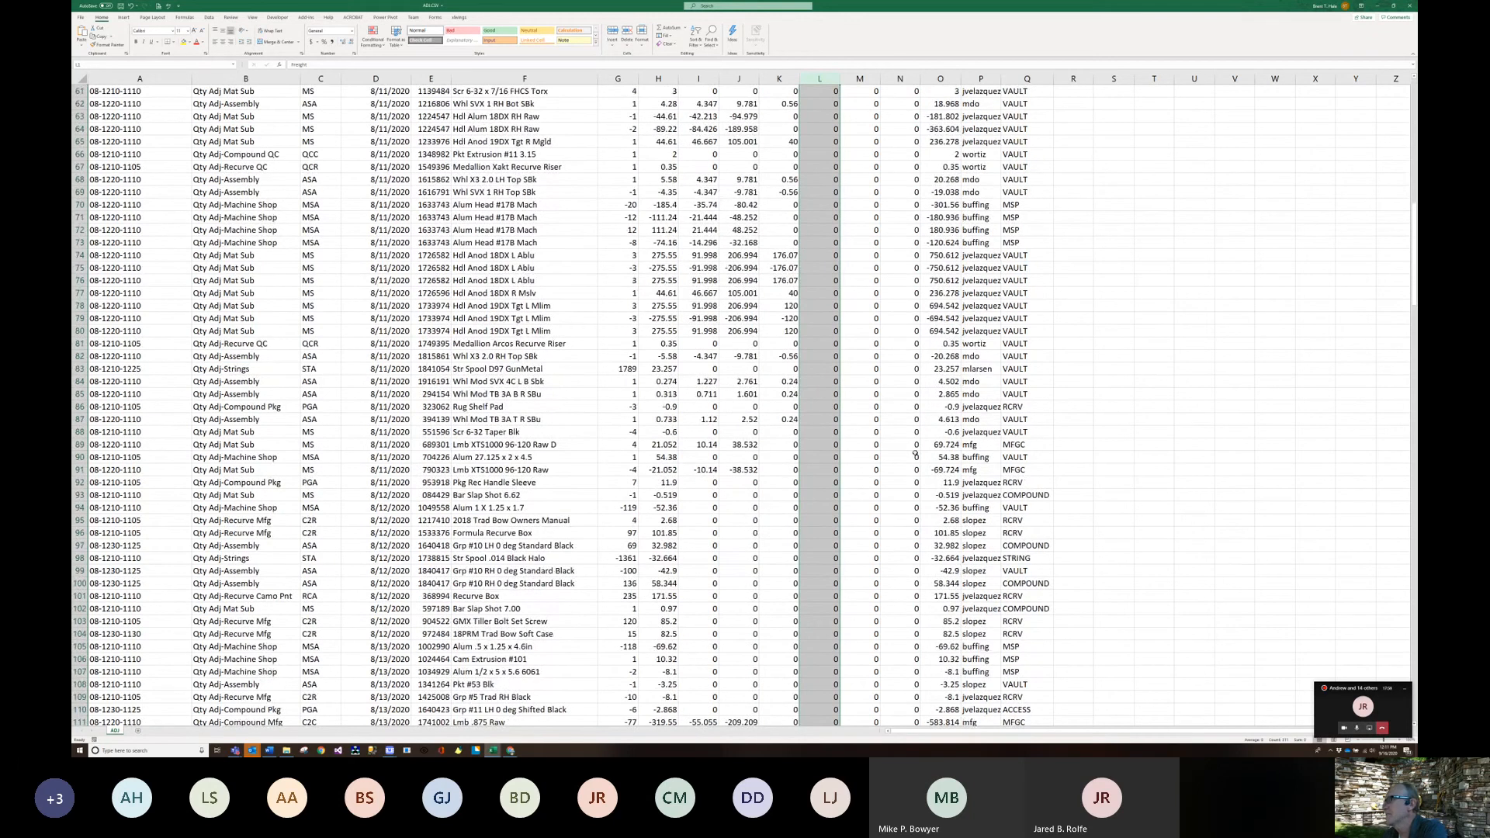
scroll(917, 454, up, 20)
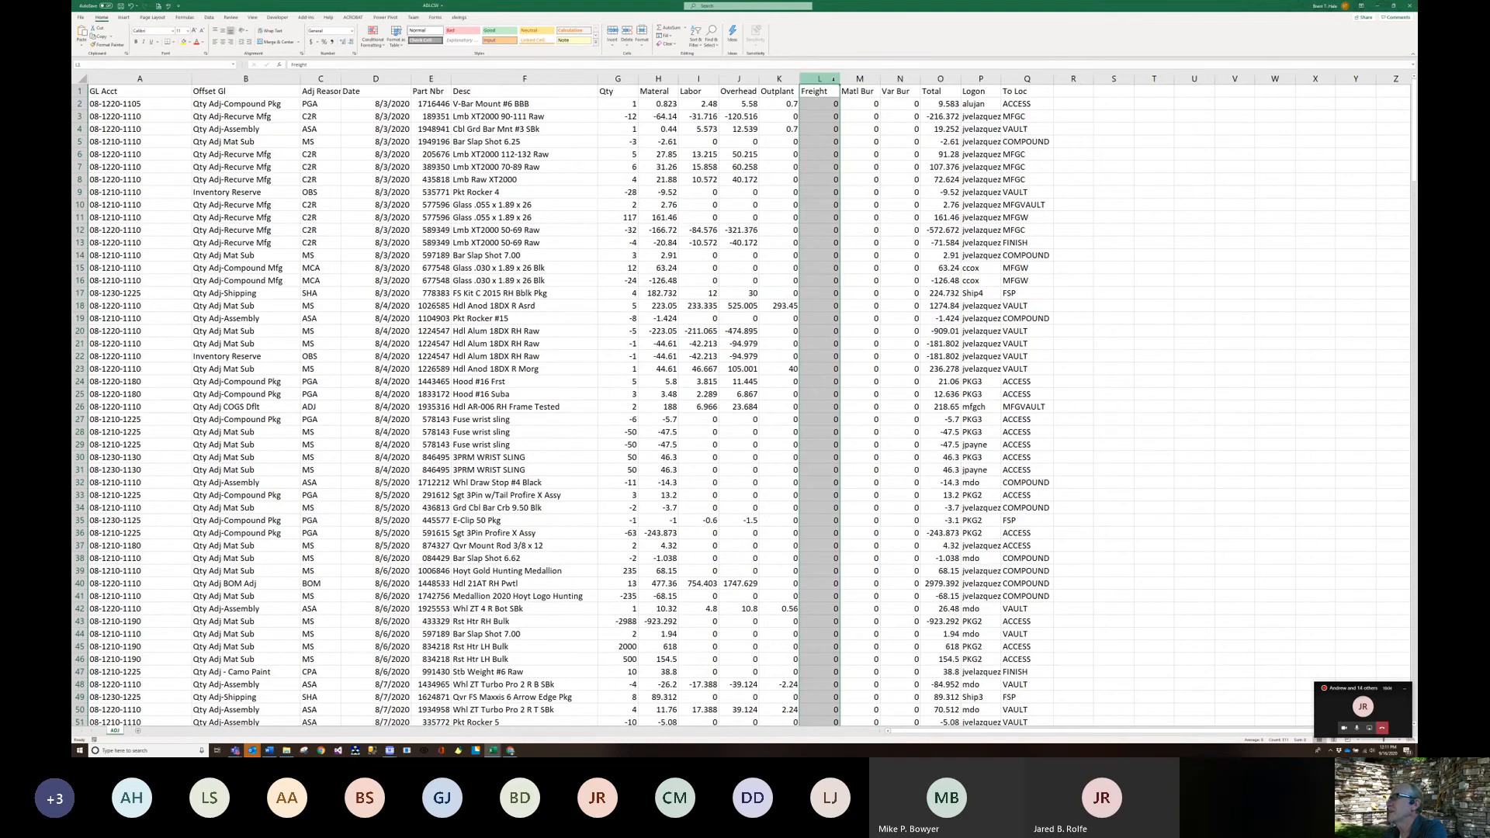
click(860, 79)
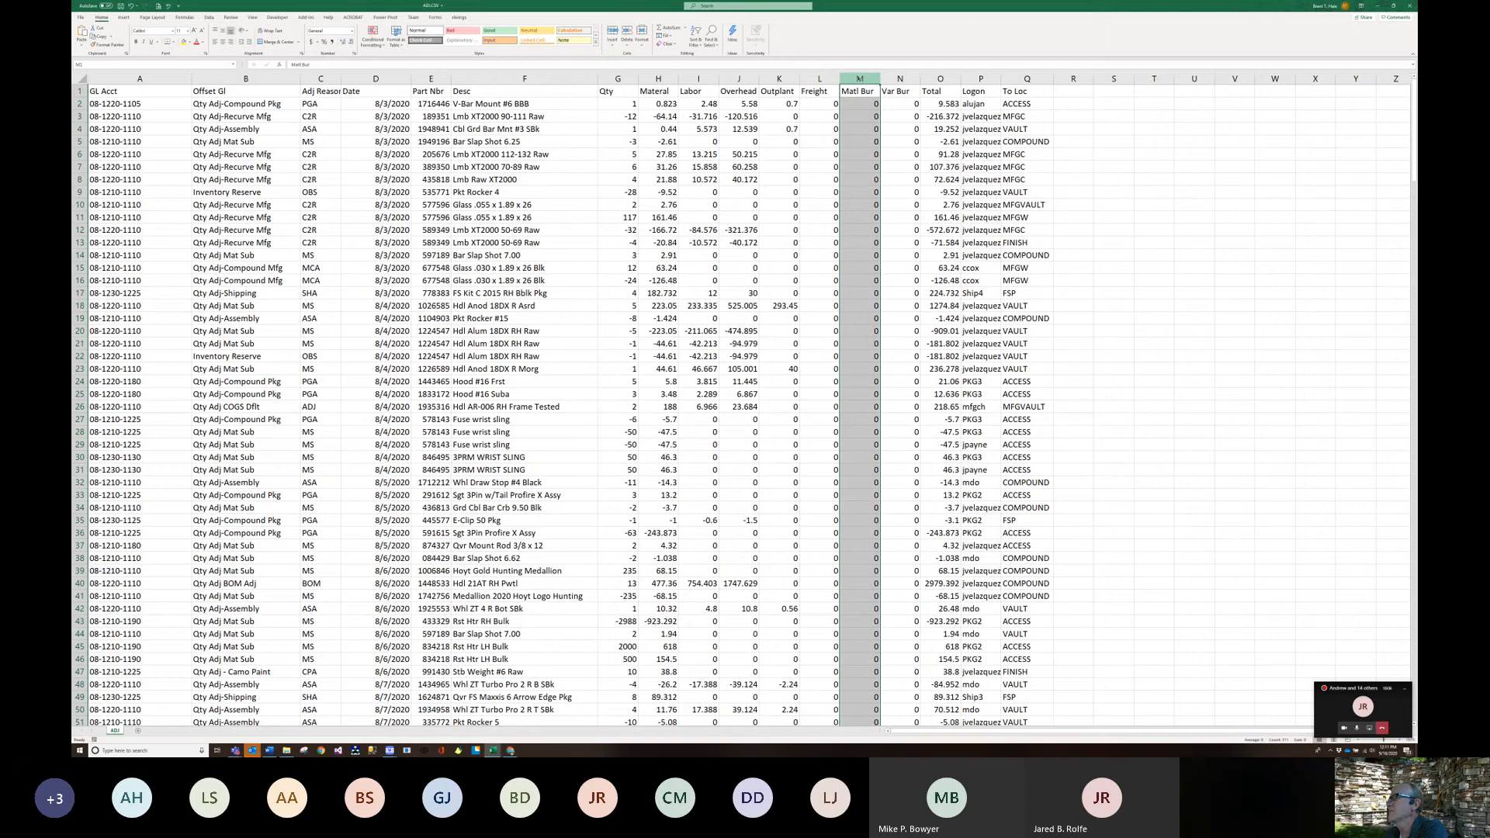
click(901, 80)
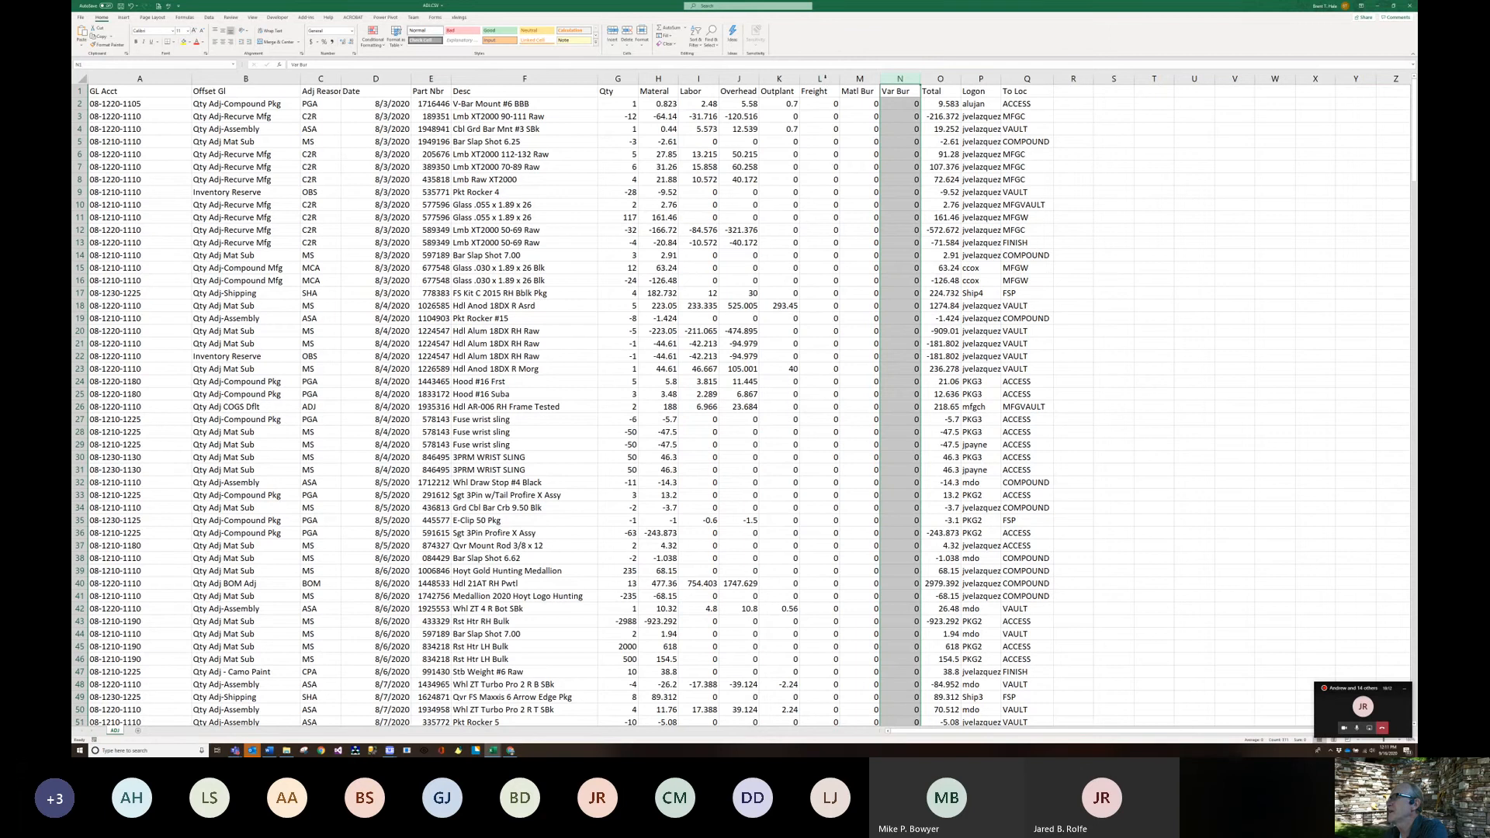
- Check the Freight column further down the sheet and delete the Freight, Matl Bur and Var Bur columns
click(820, 80)
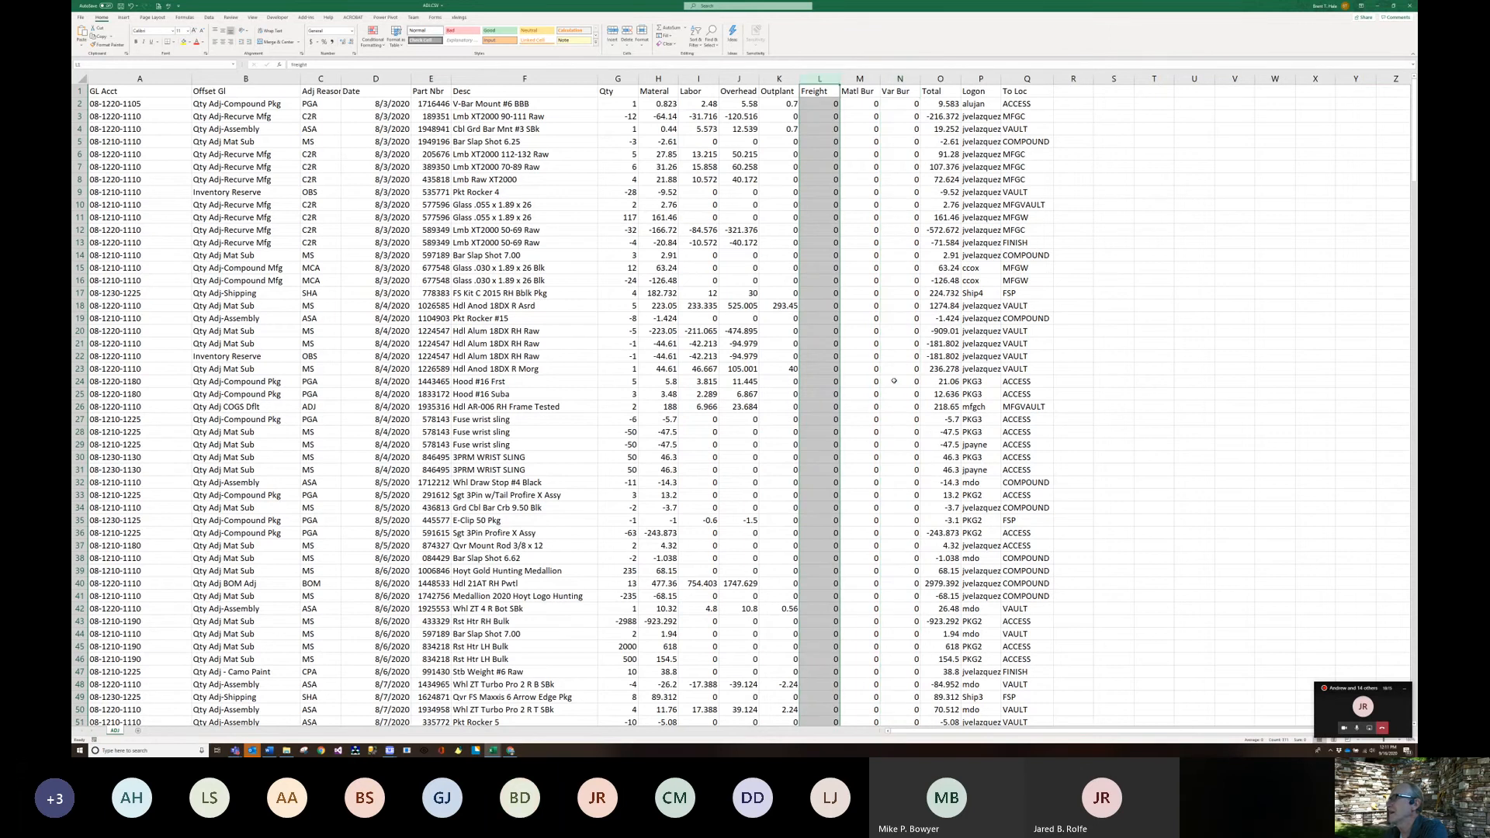
scroll(870, 396, down, 14)
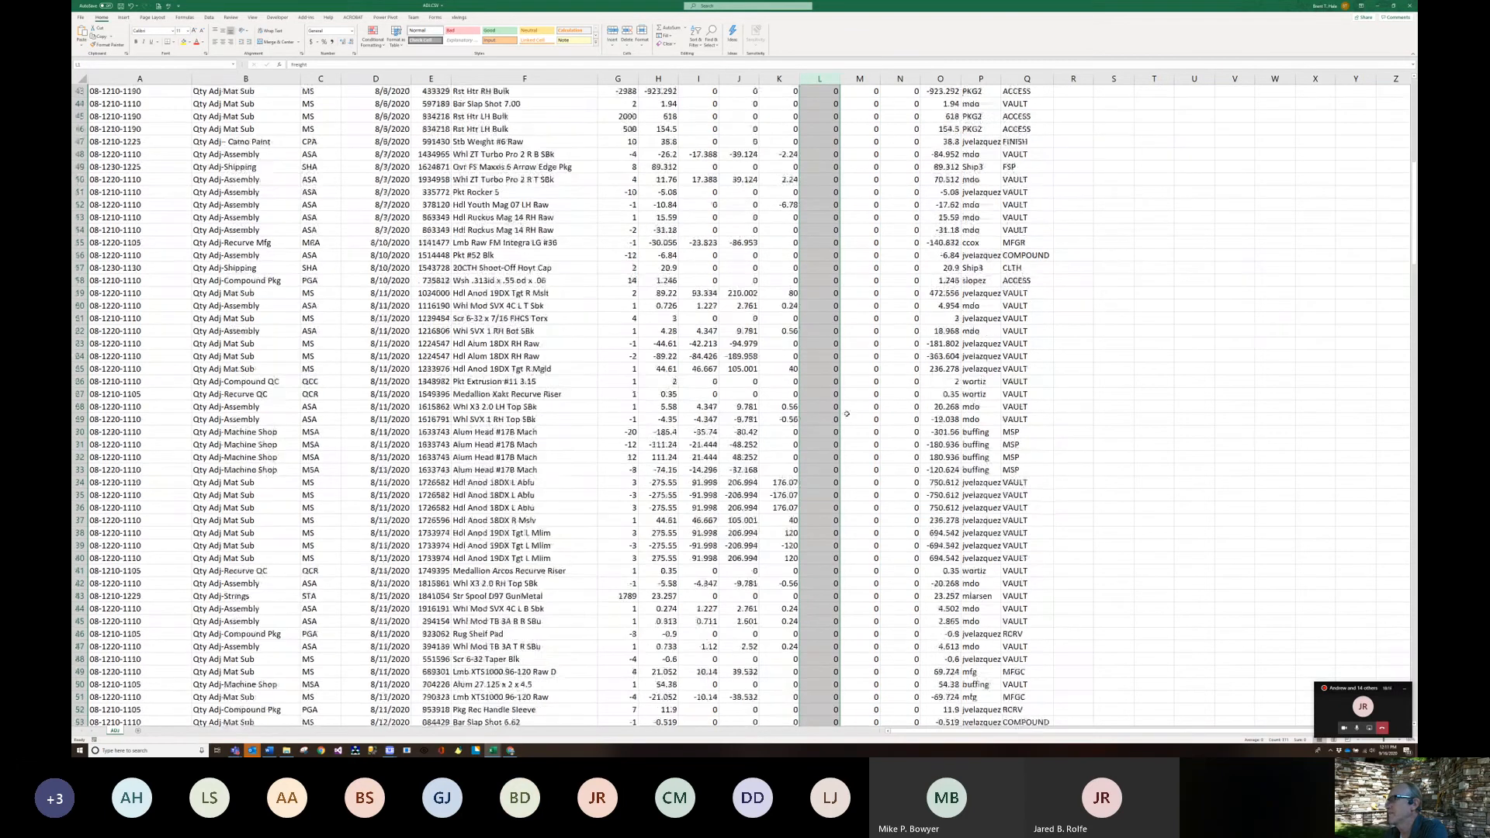
scroll(846, 414, down, 20)
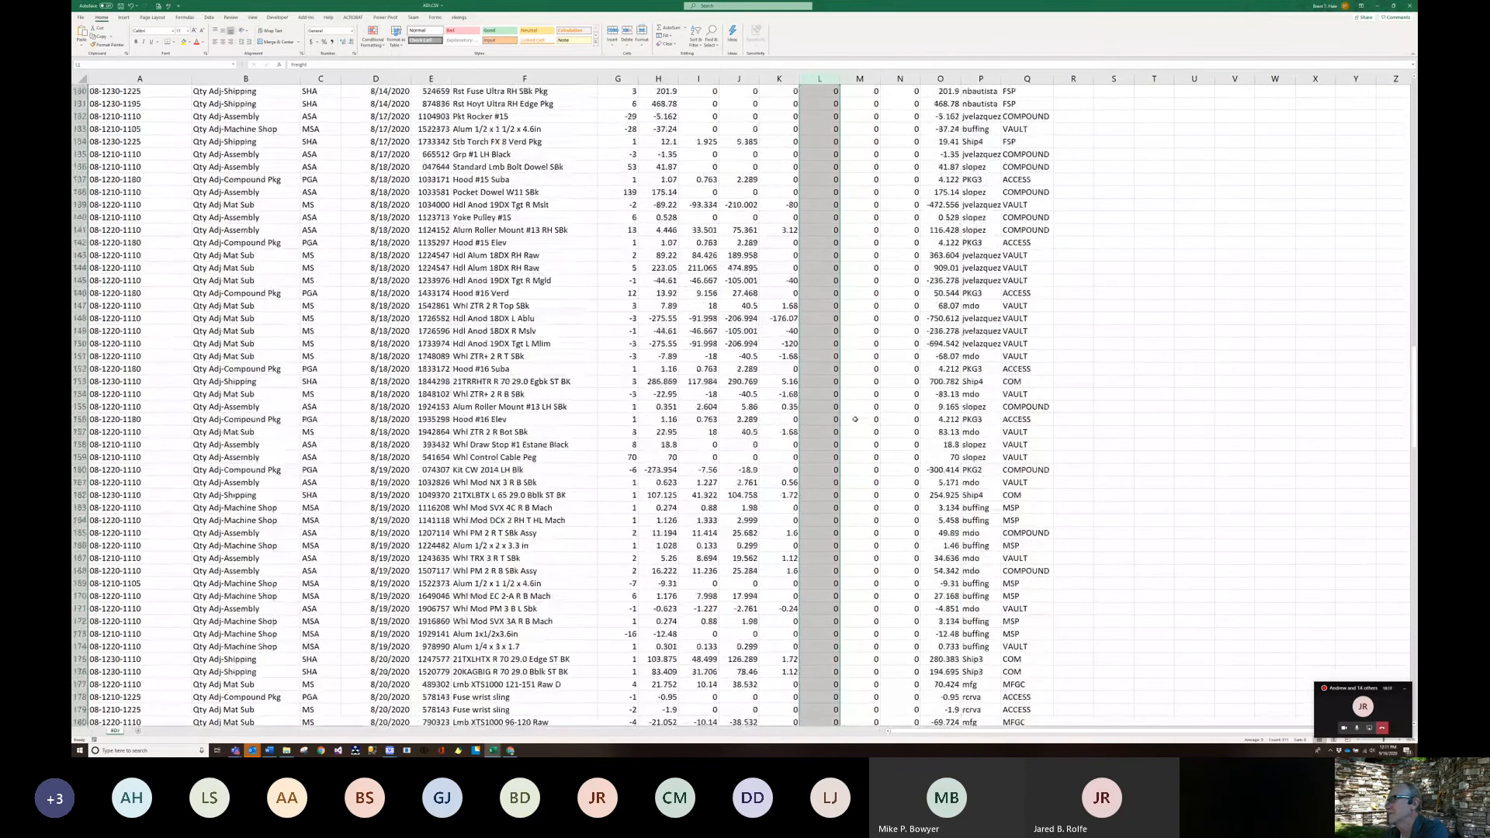
scroll(855, 419, up, 20)
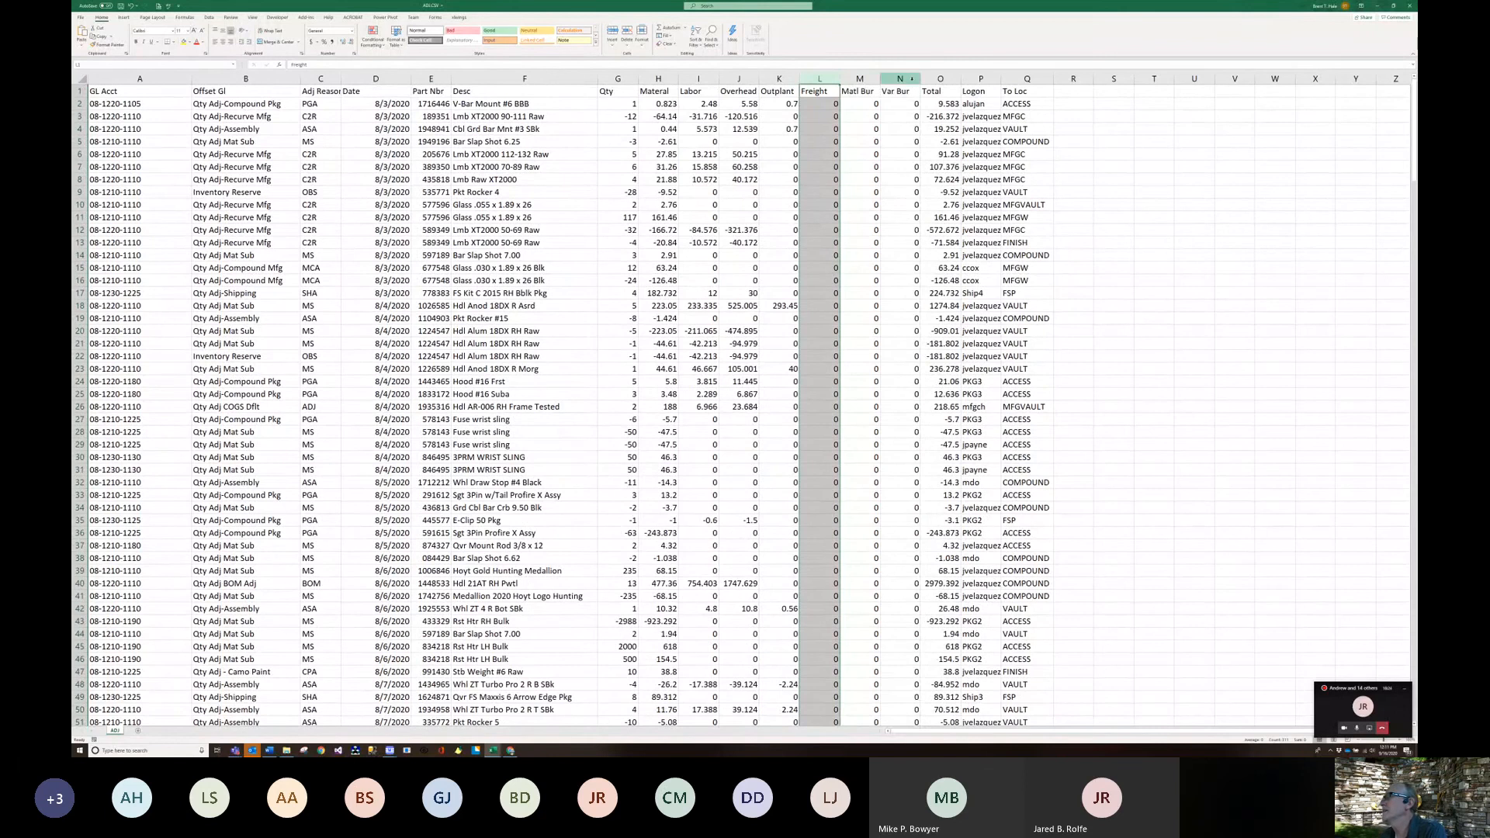
shift+click(912, 79)
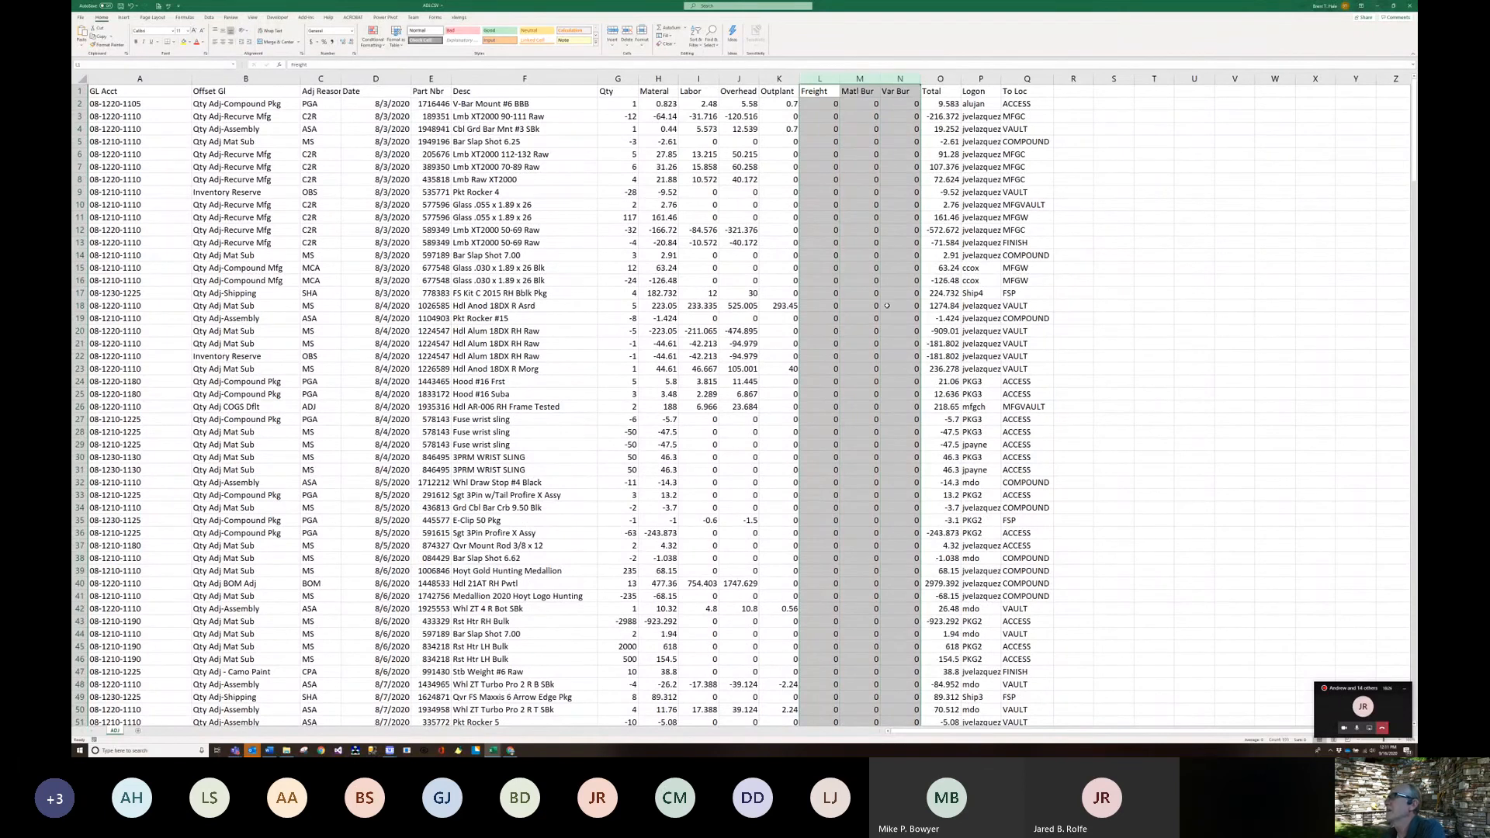
right_click(851, 140)
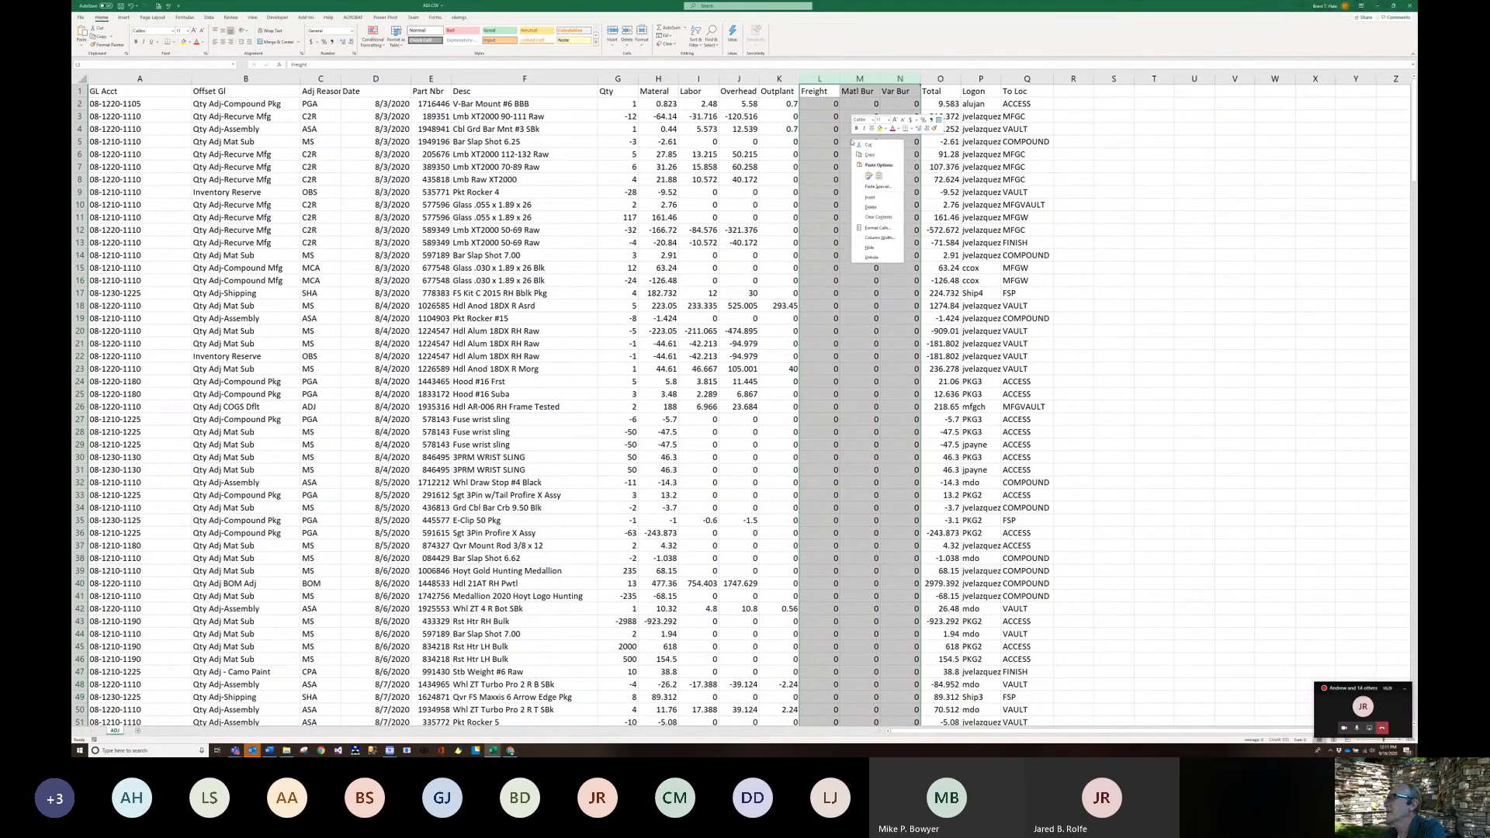
click(883, 211)
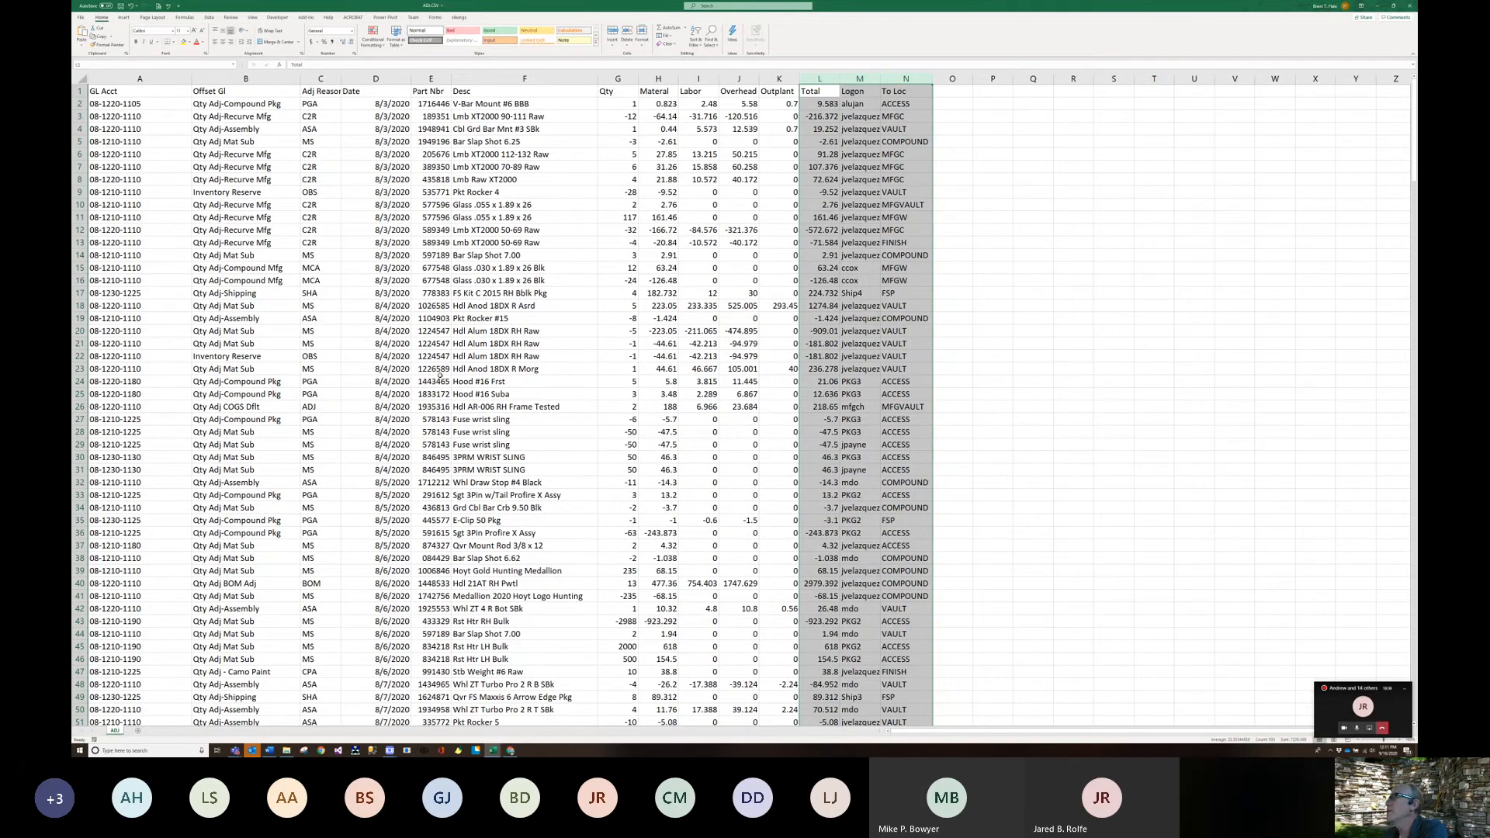
drag(621, 533, 621, 520)
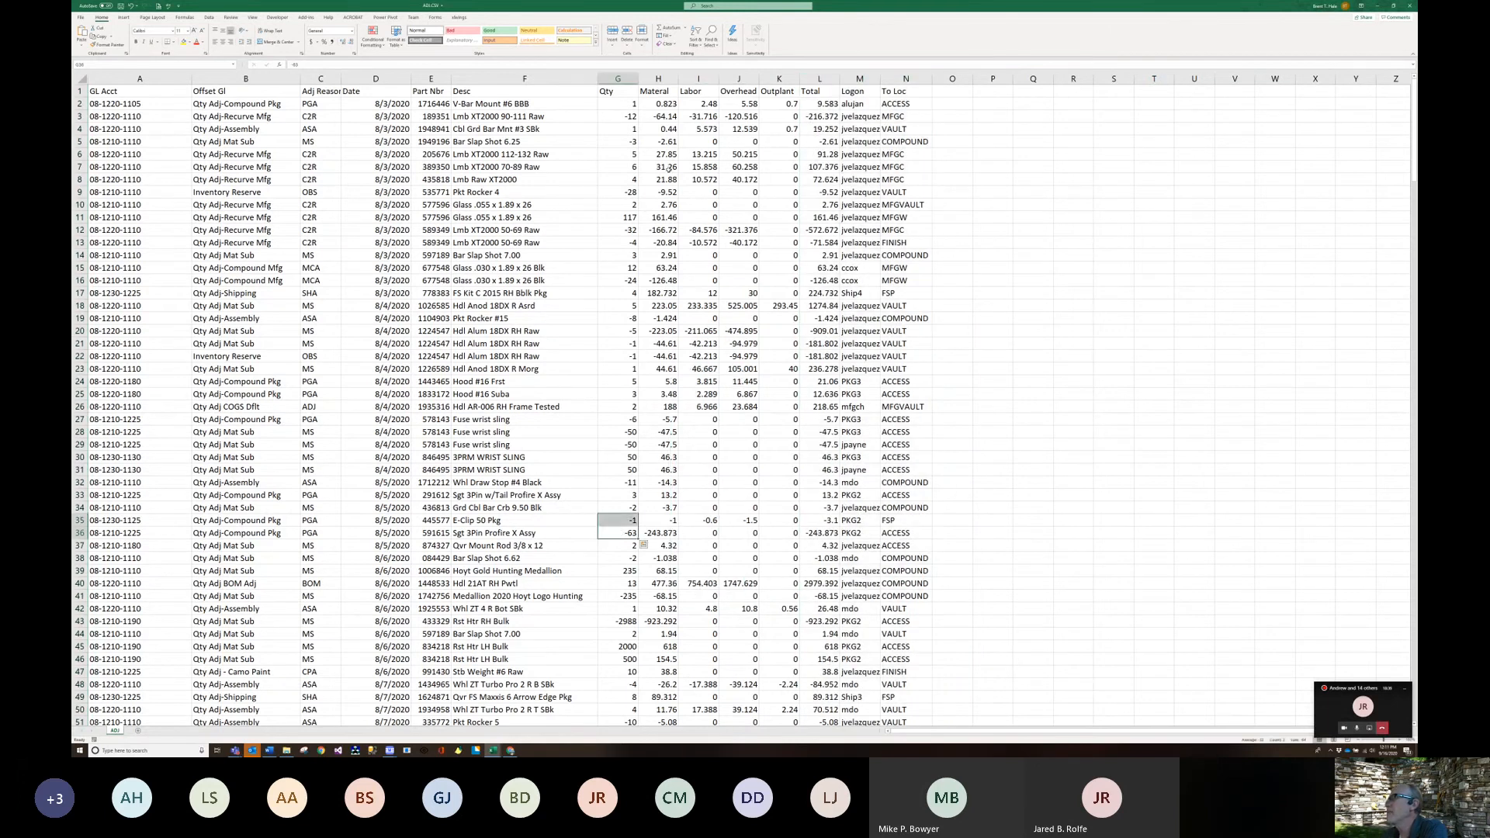
- Insert a blank column between the Logon and To Loc columns
click(891, 79)
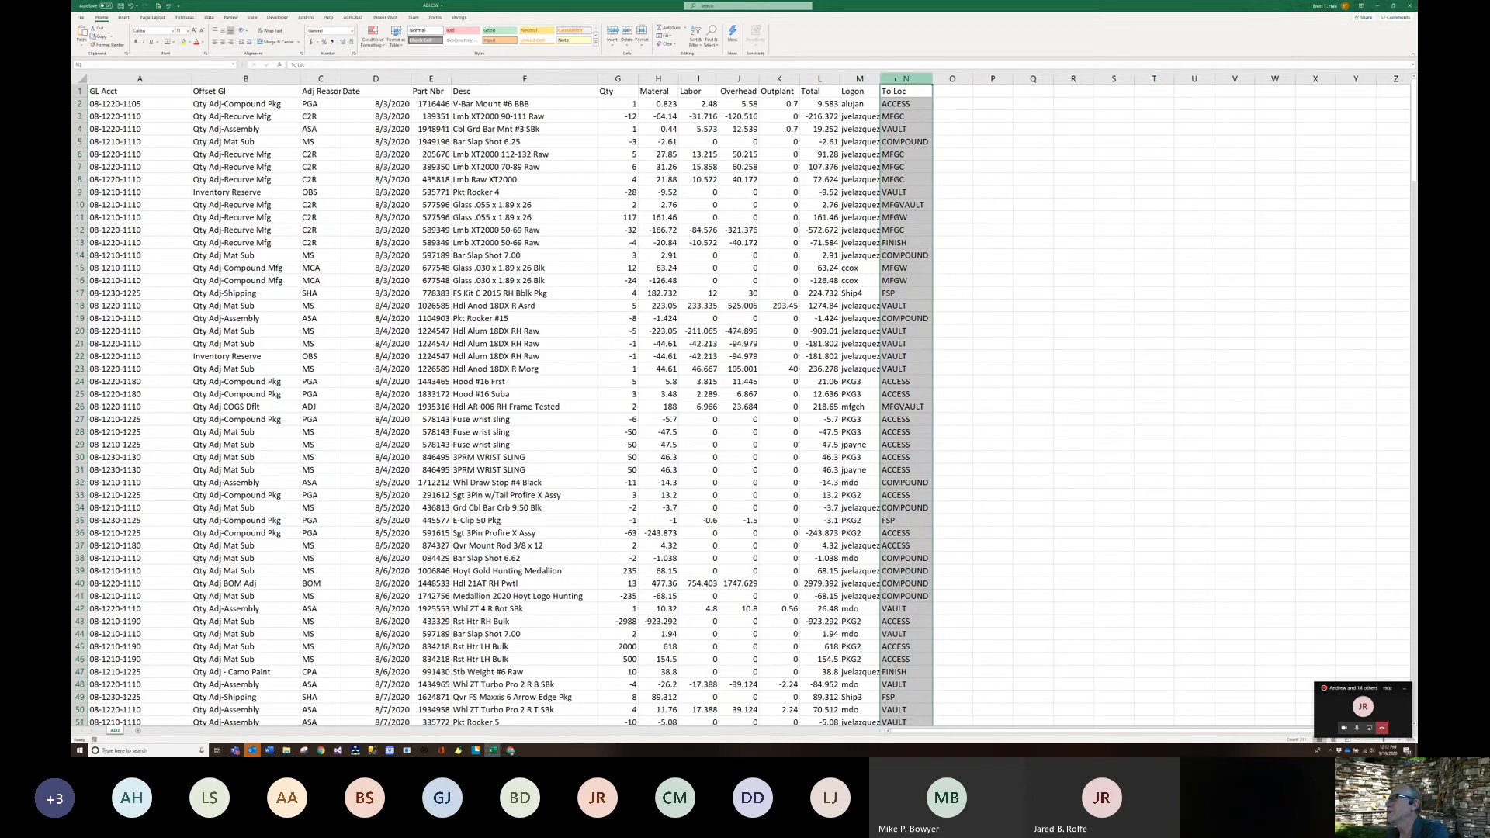
click(827, 116)
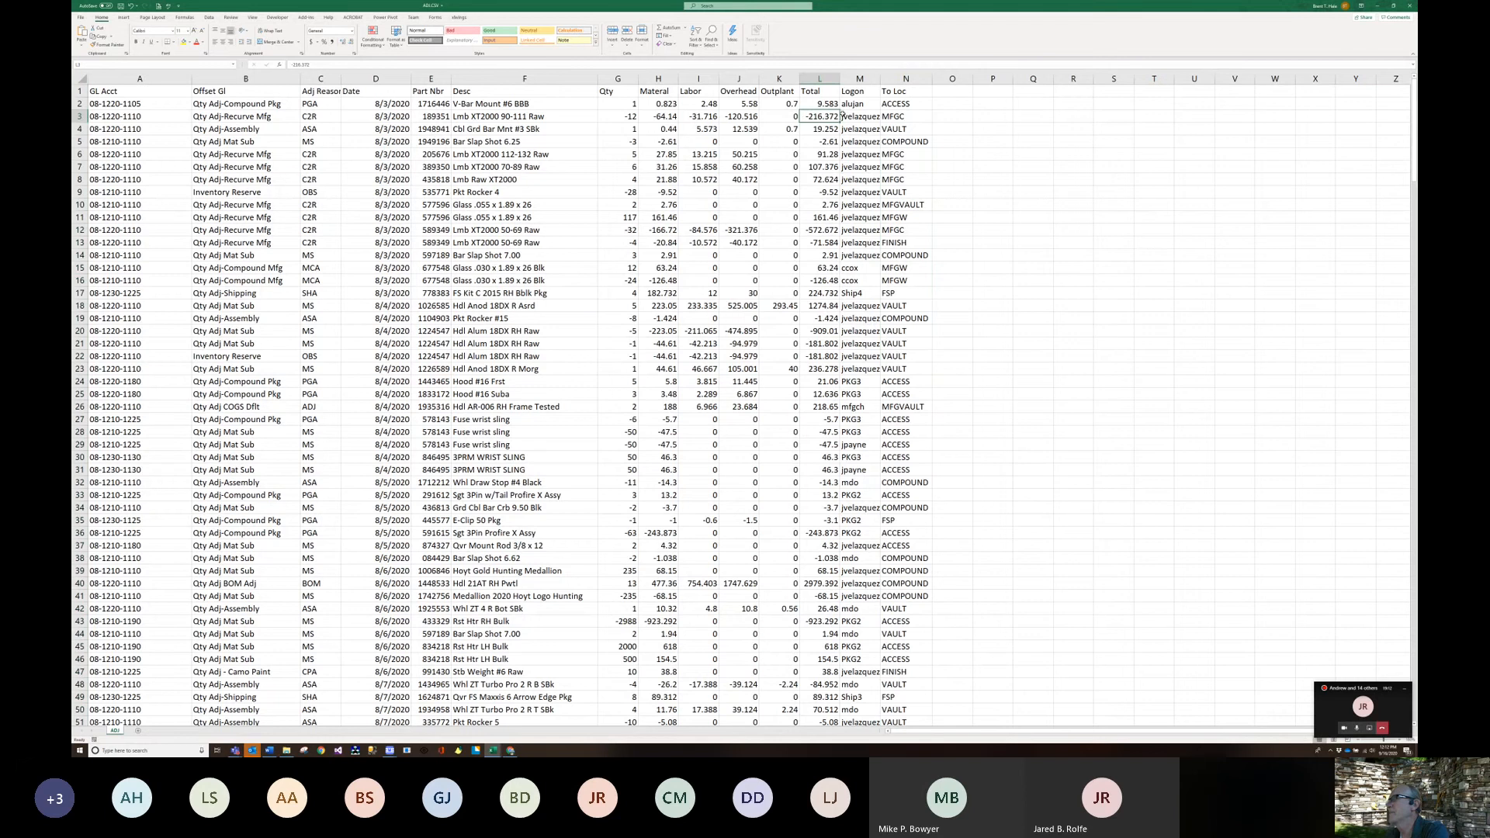
click(903, 78)
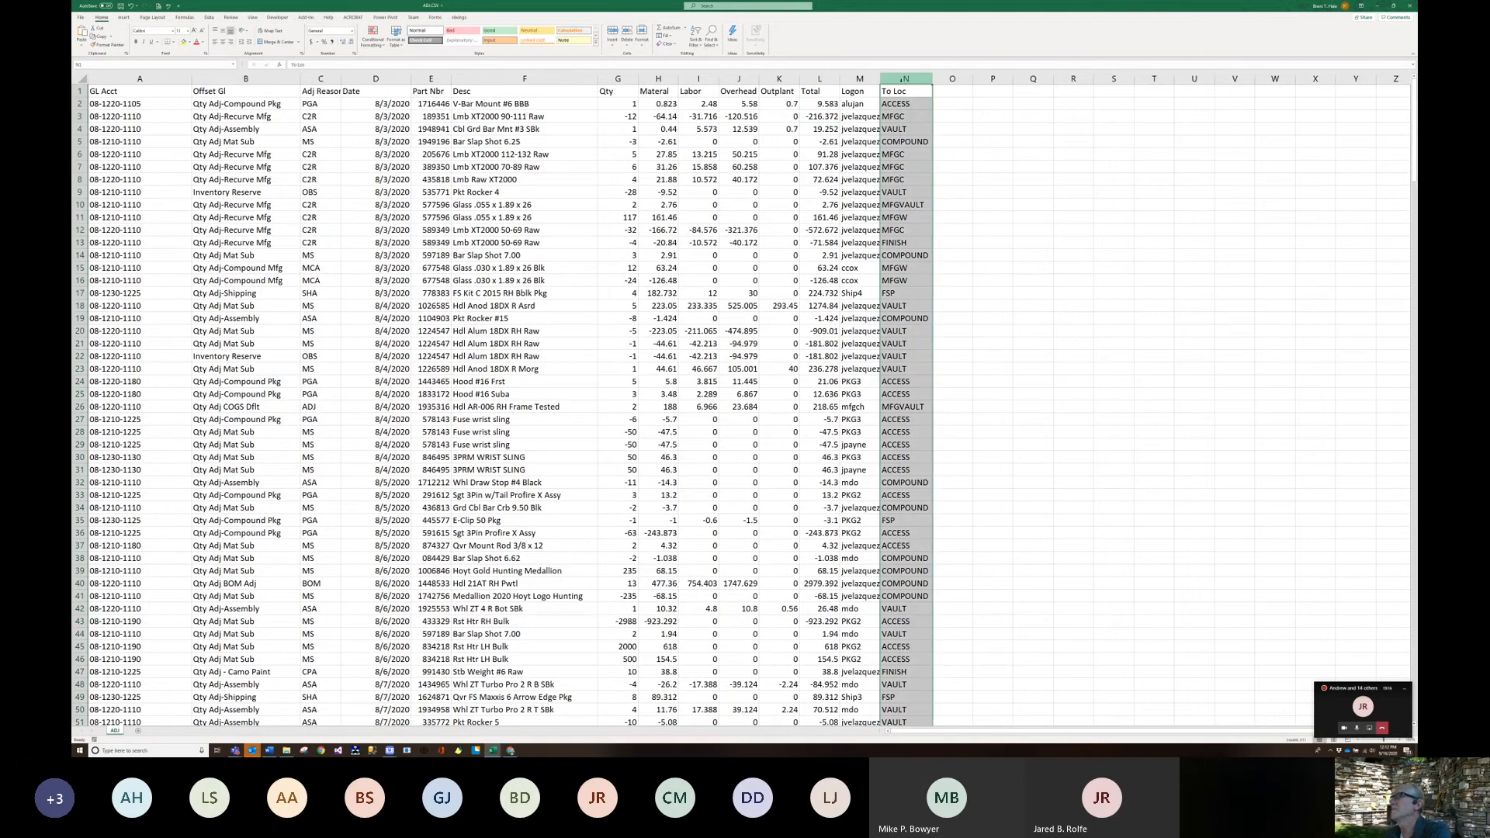
right_click(898, 80)
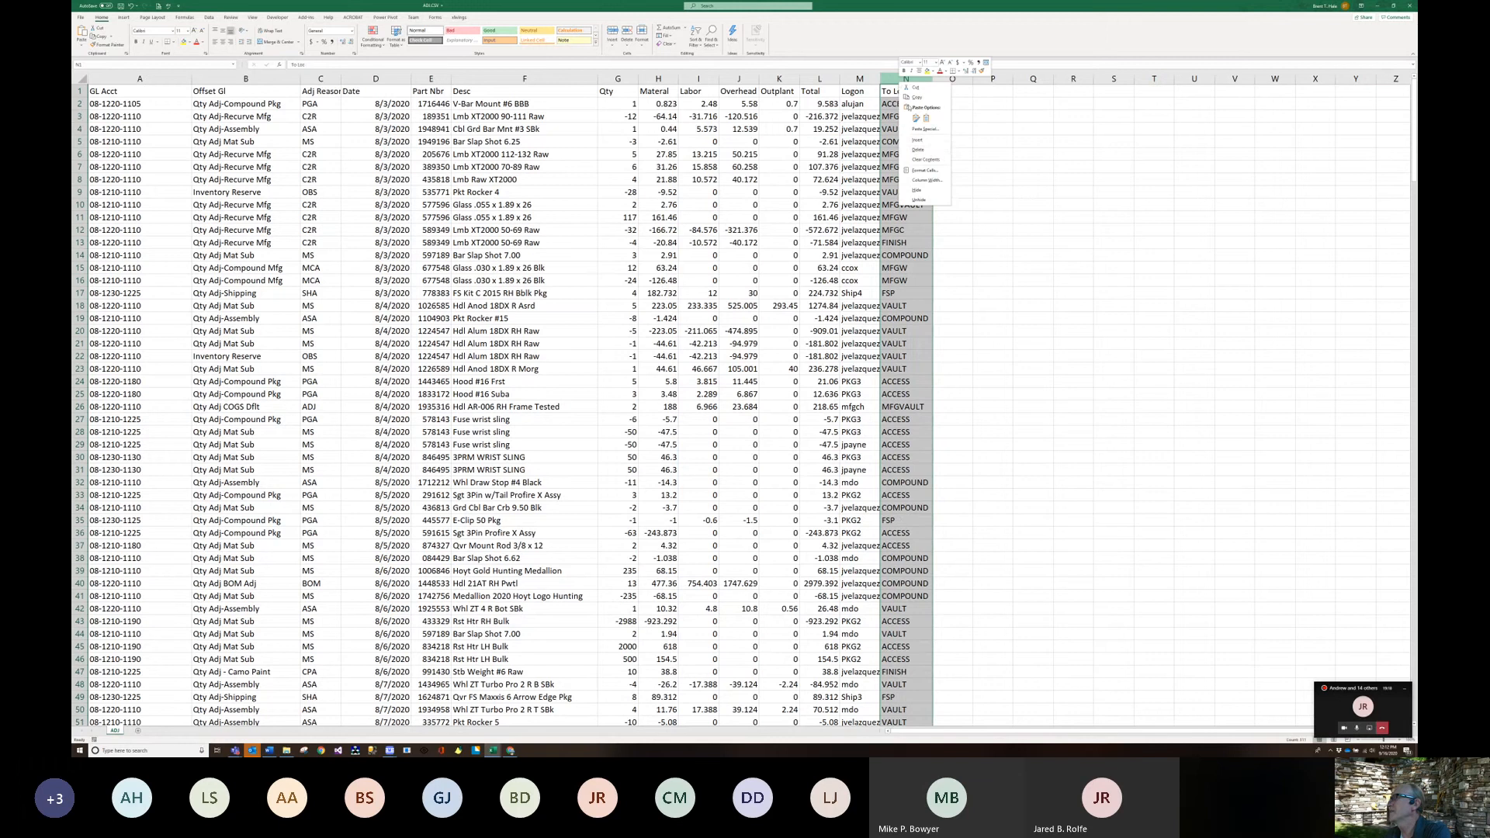
click(919, 140)
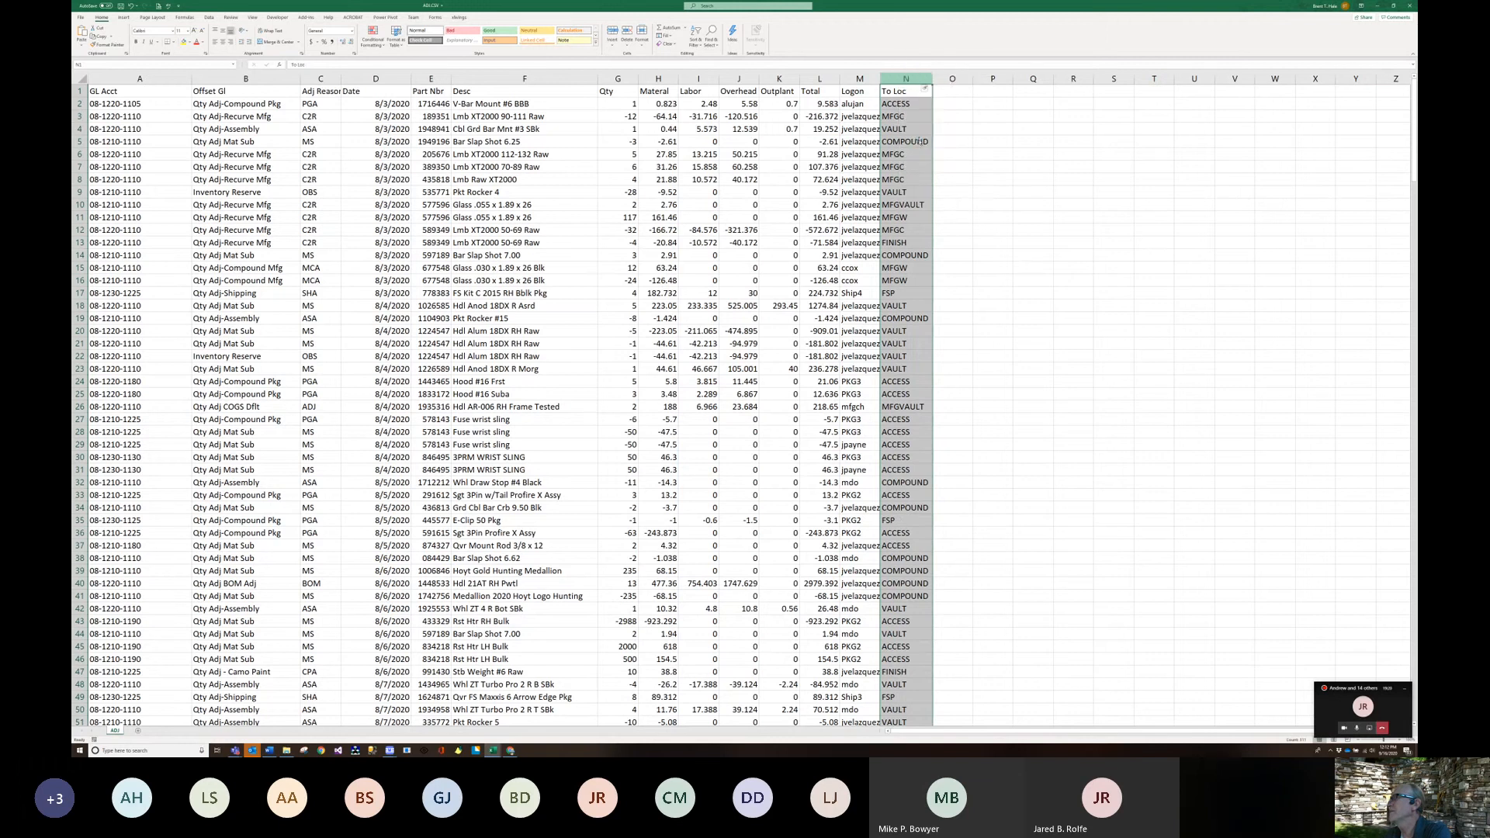
right_click(936, 78)
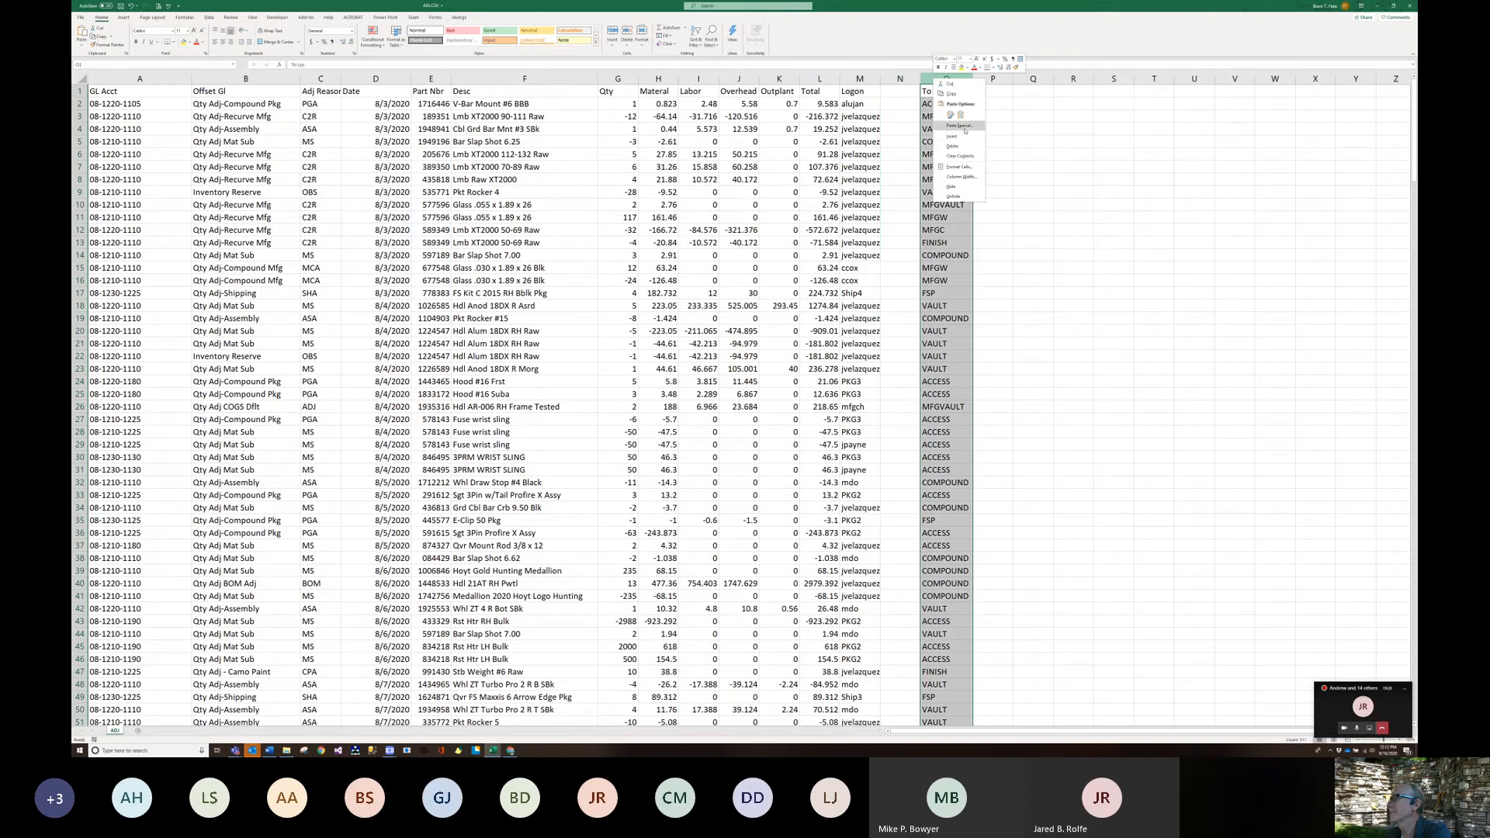
- Enter PerItem$ as the header of the blank column in cell N1
click(901, 90)
click(906, 92)
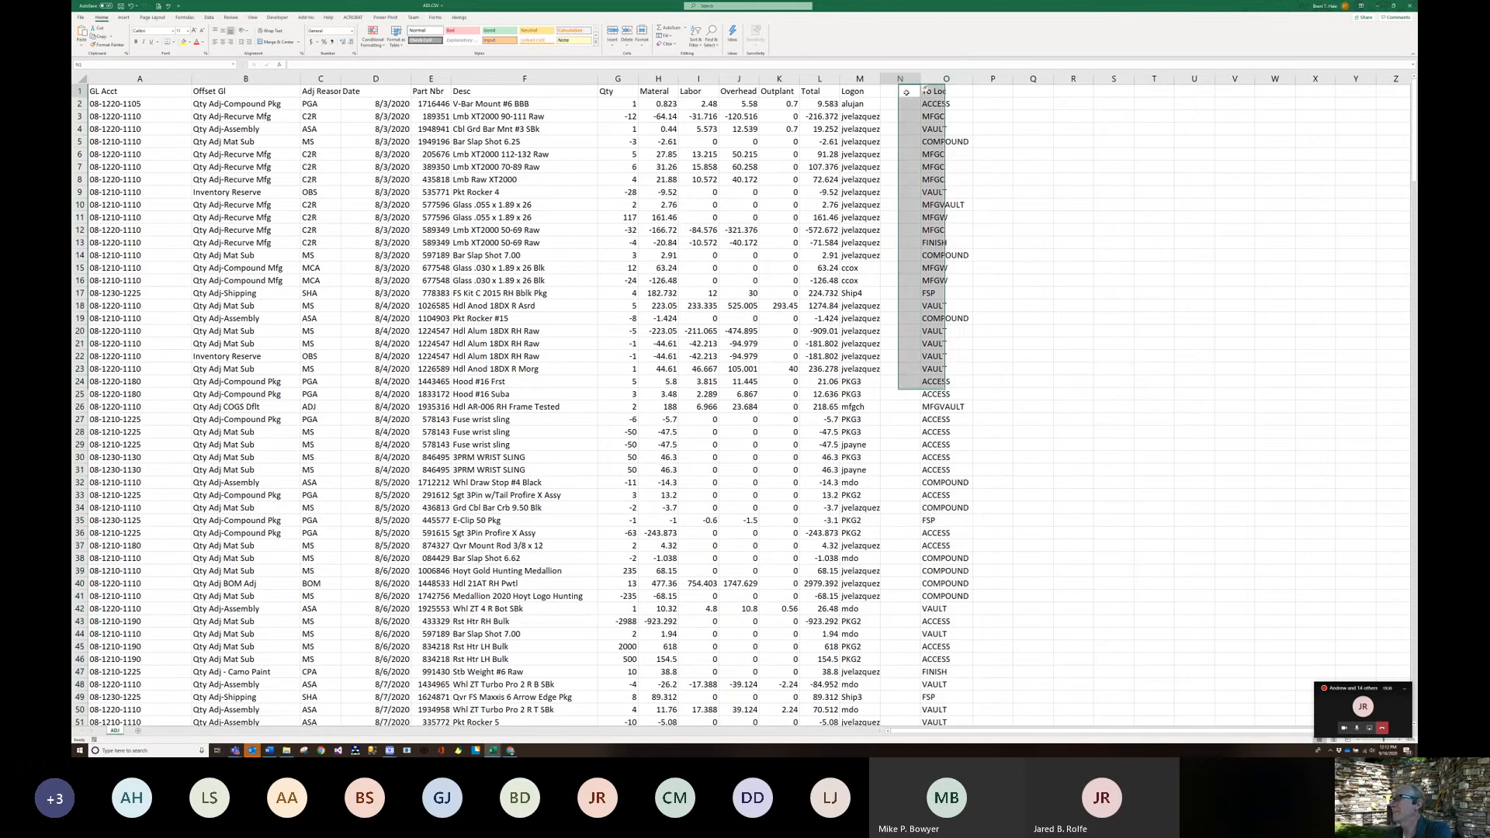
text(P)
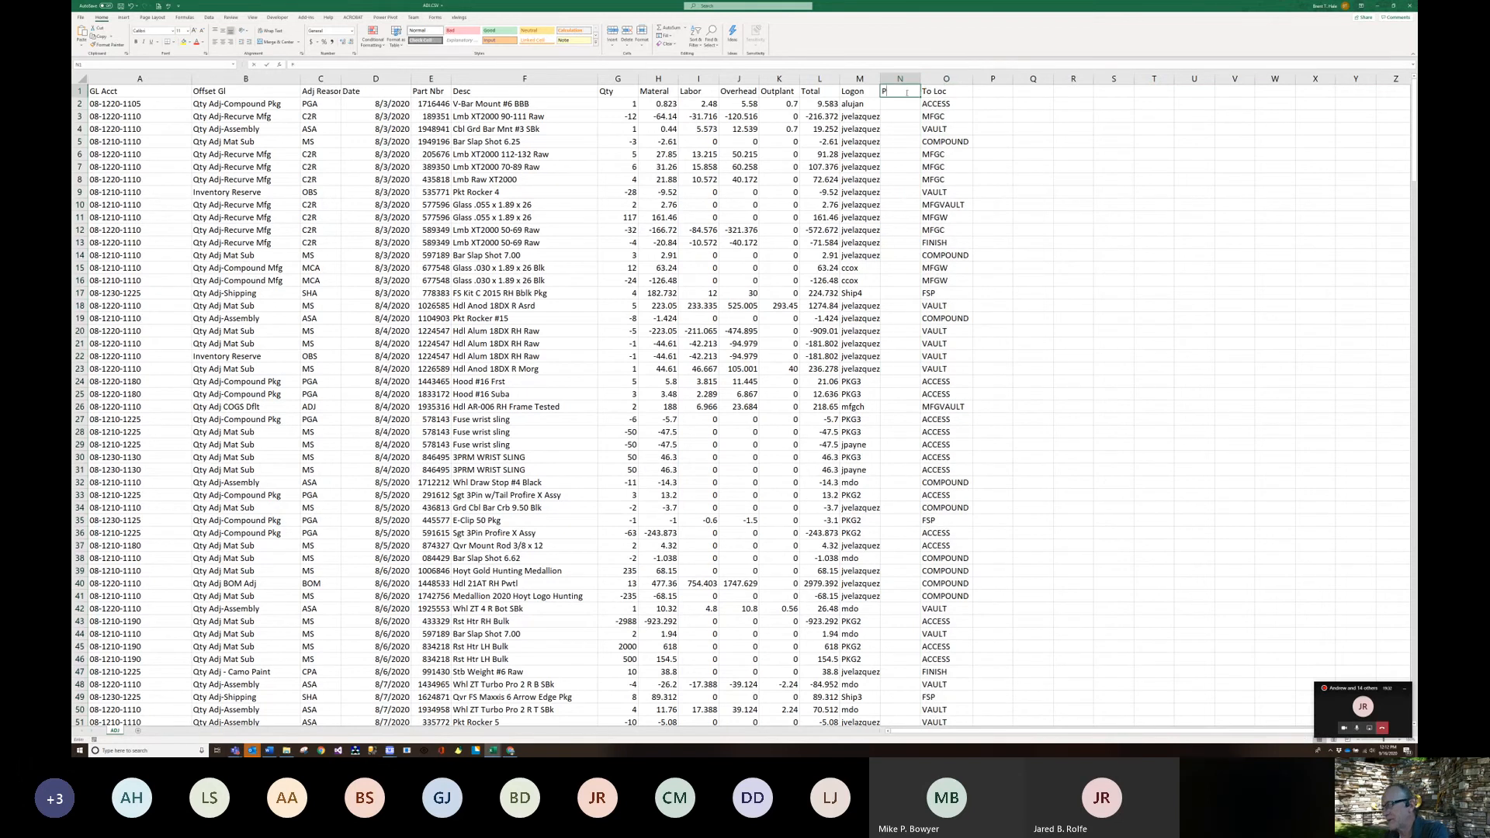
text(erItem)
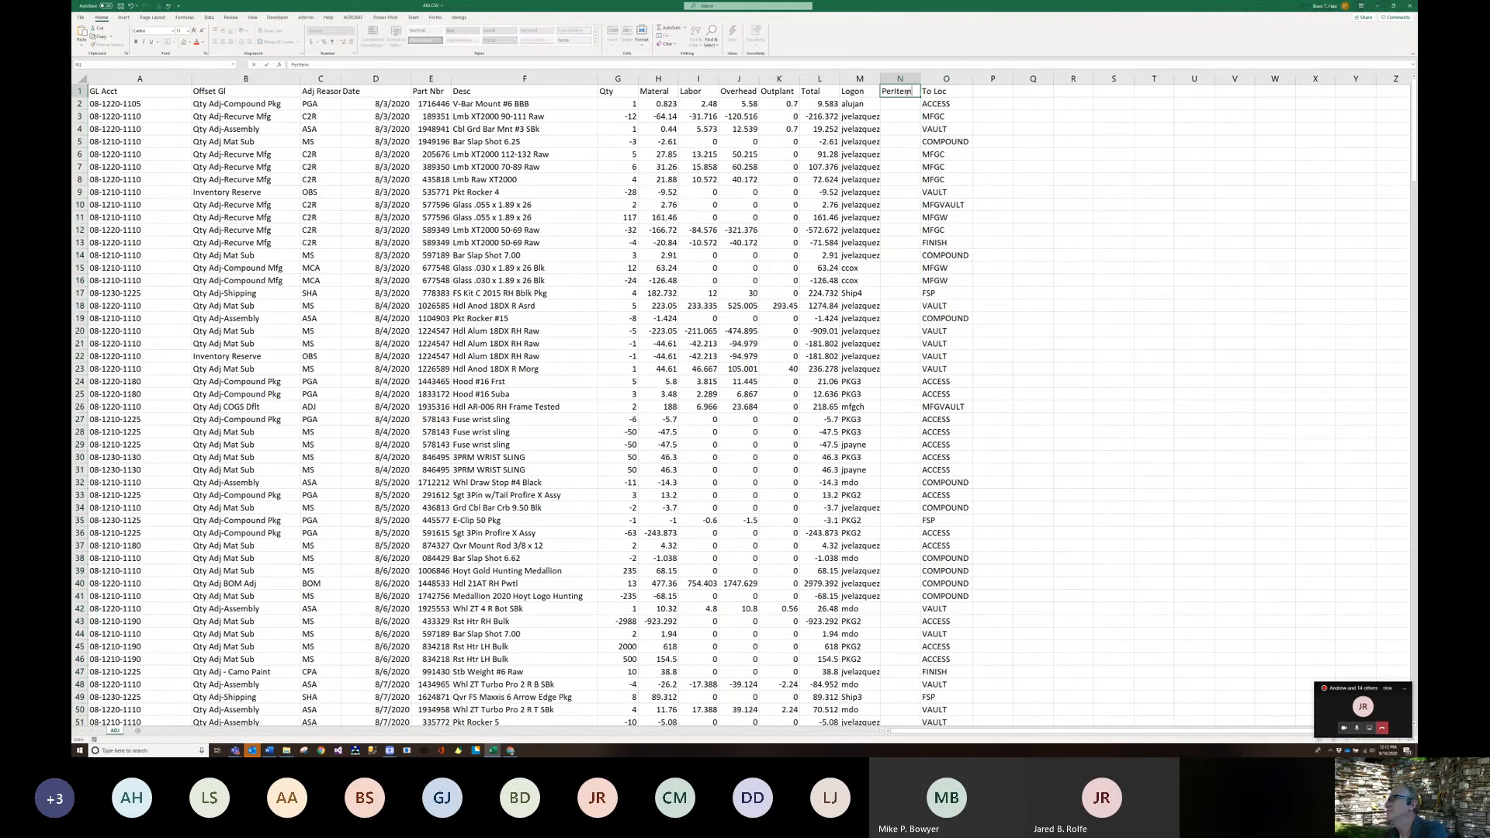
text($)
key(Return)
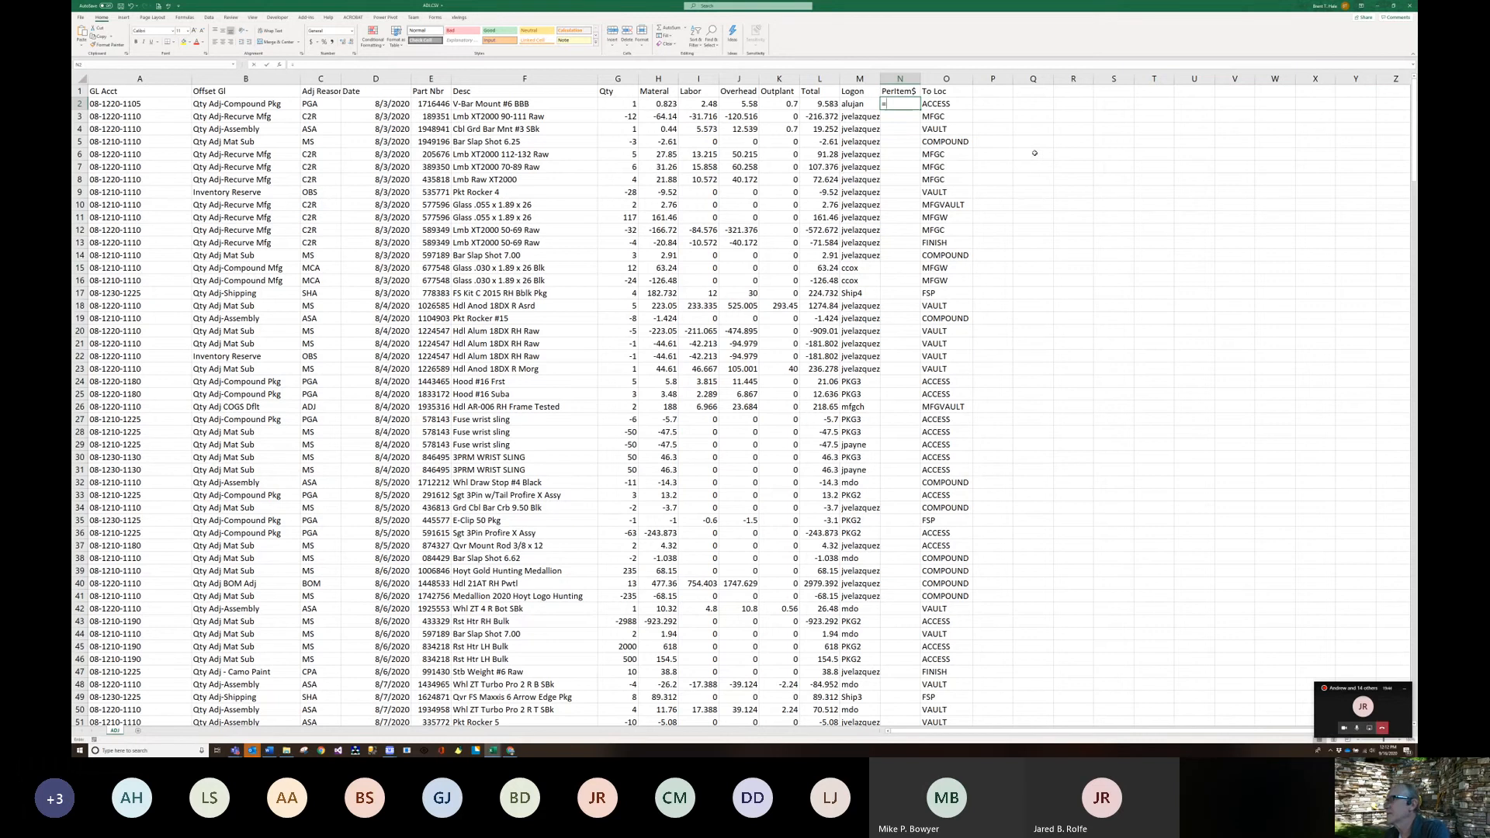
- Enter the formula =abs(L2/G2) in N2 to calculate the absolute total per unit of quantity
text(=ab)
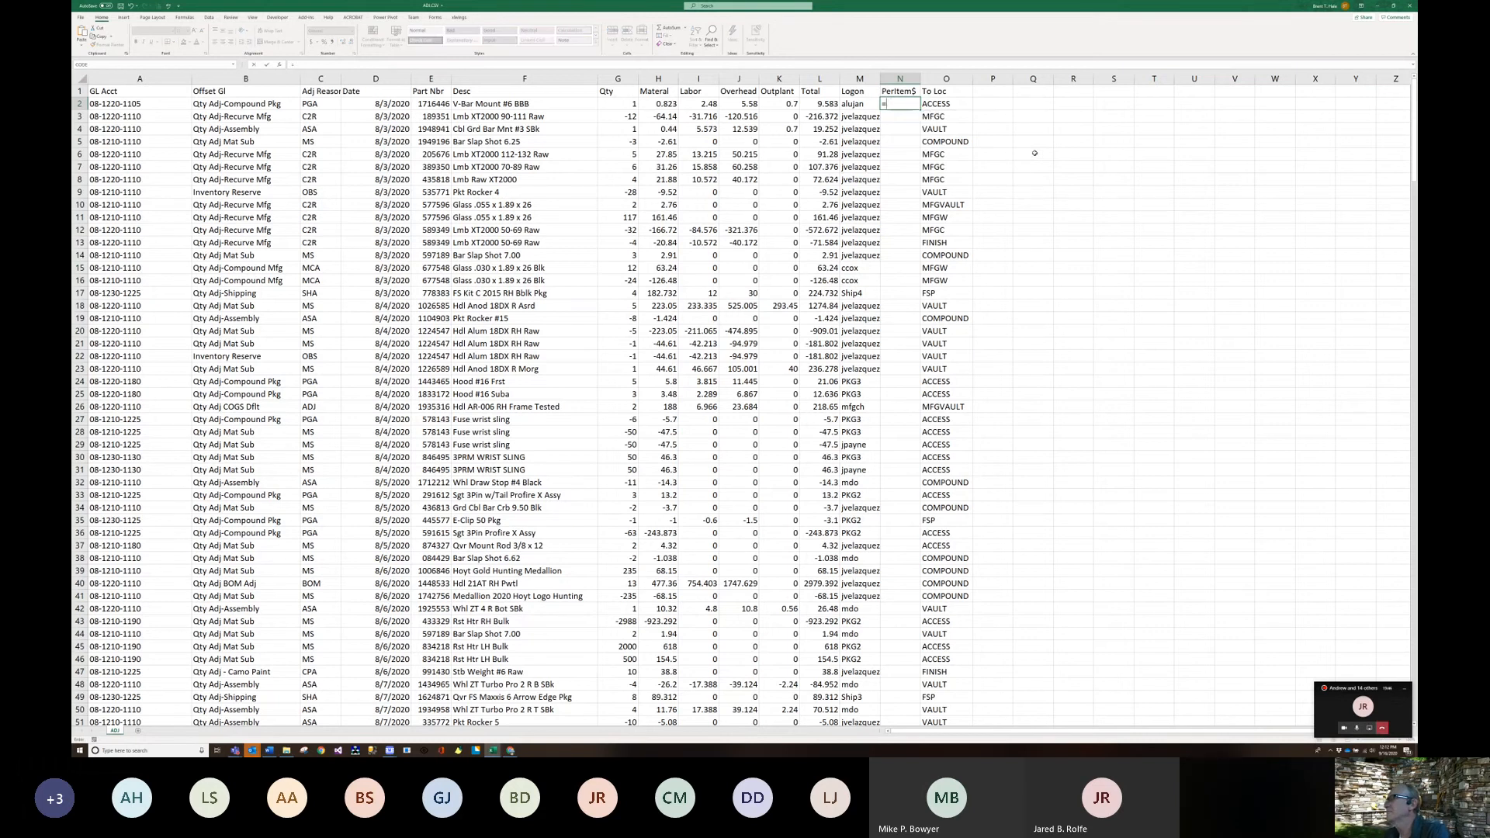
text(s)
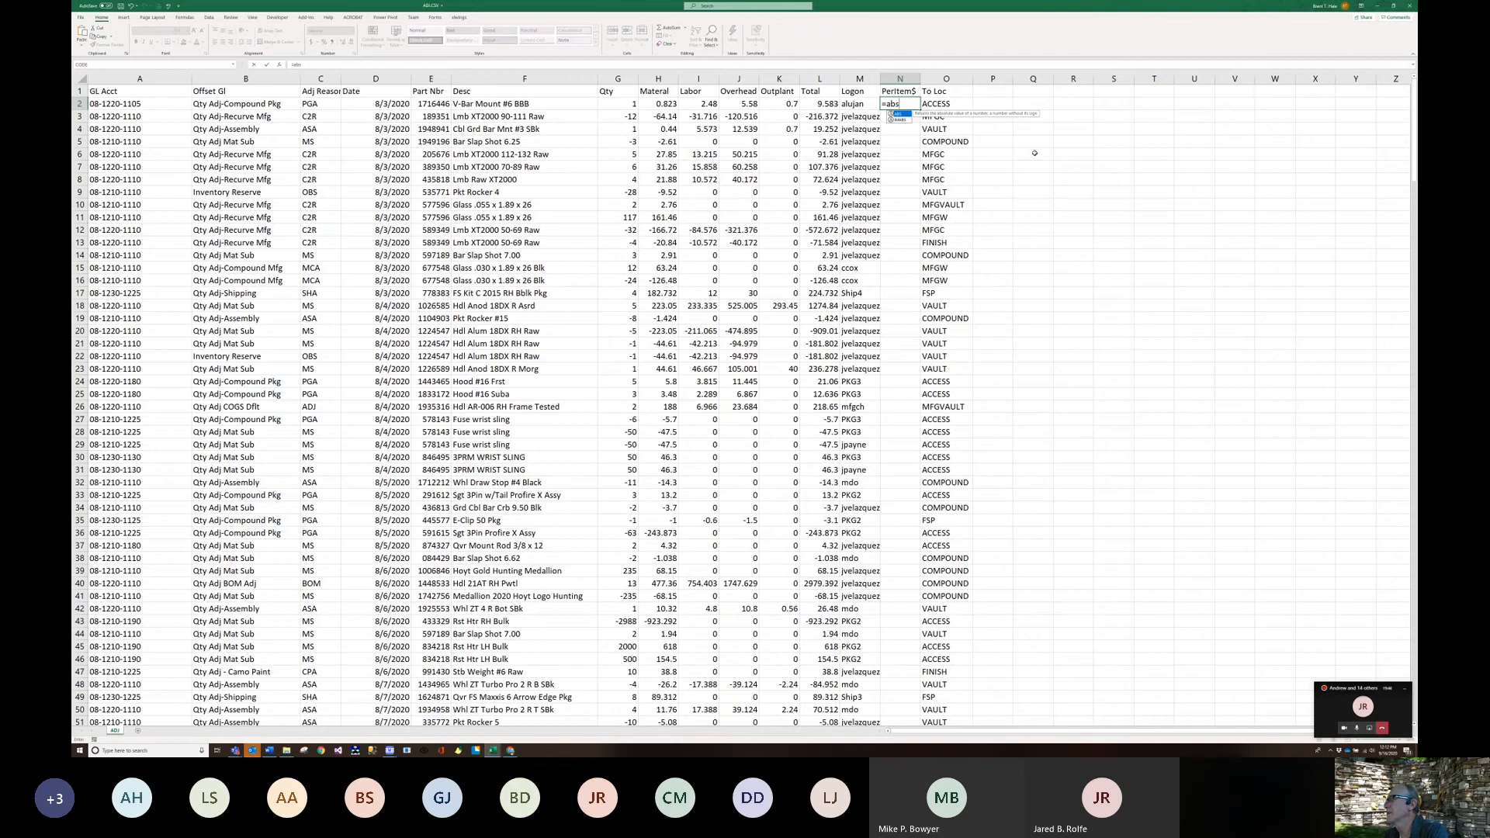
text(()
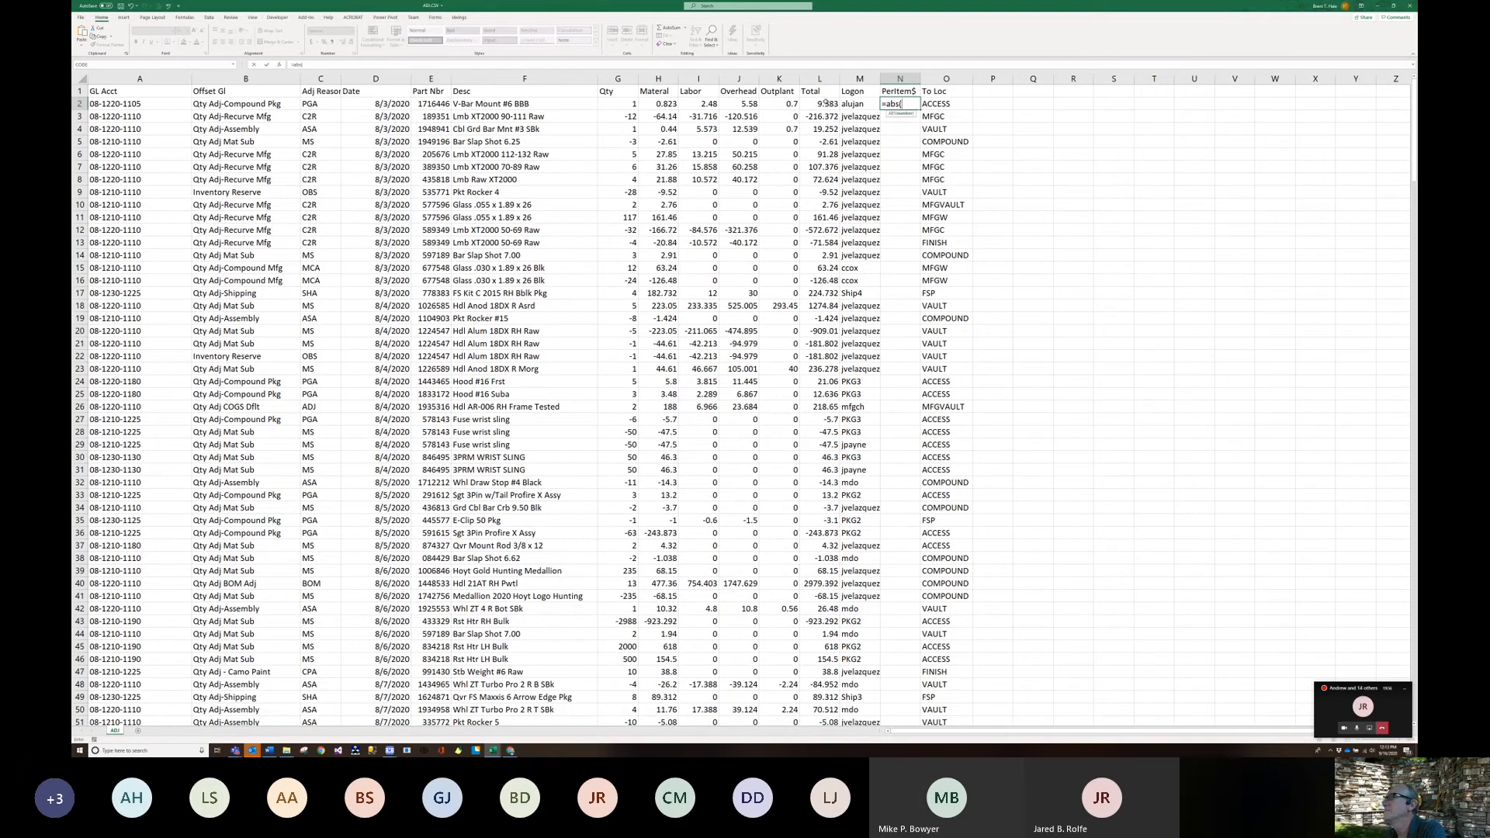
click(826, 105)
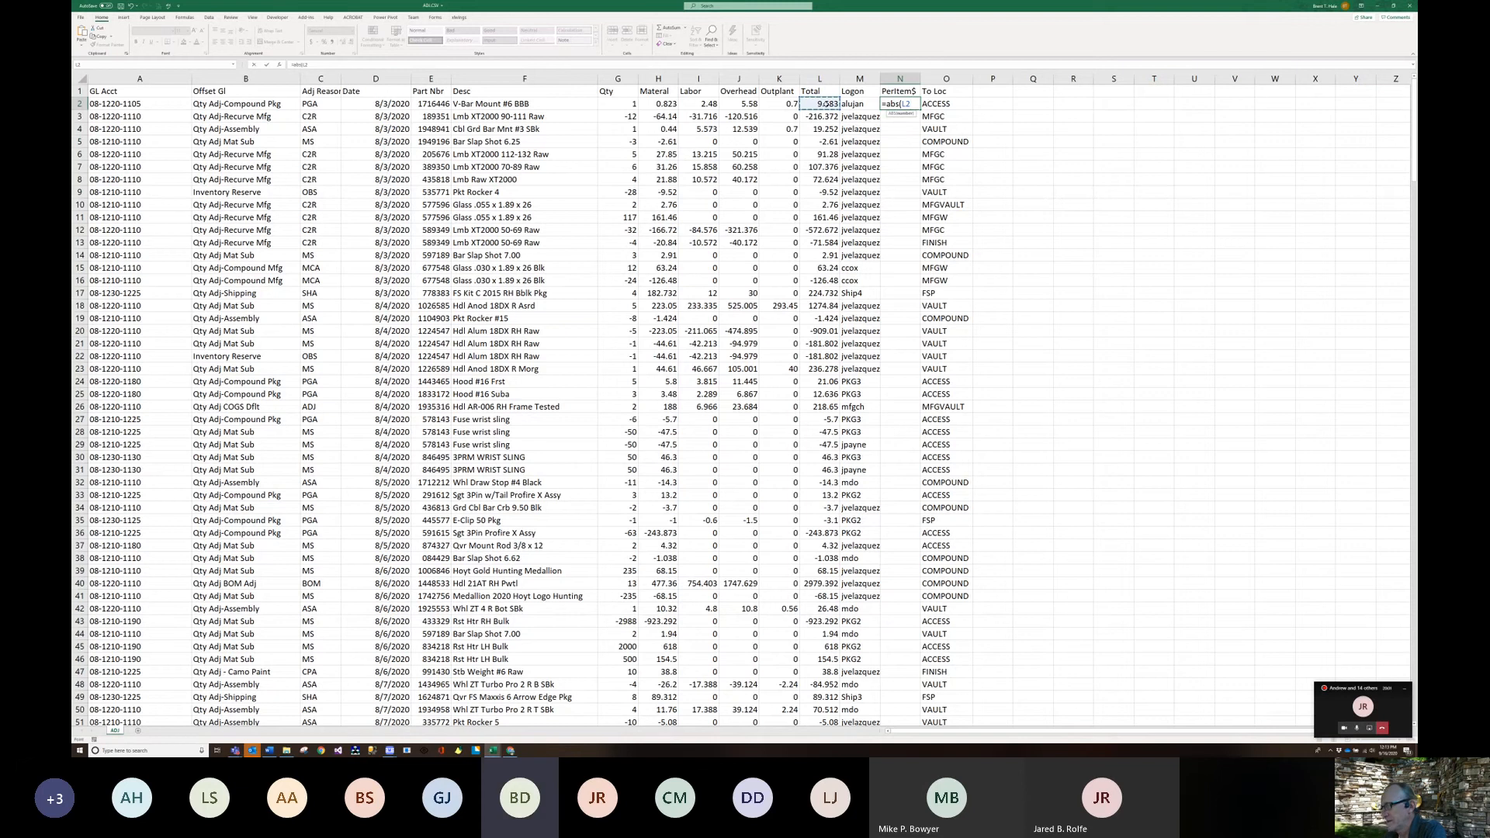
text(/)
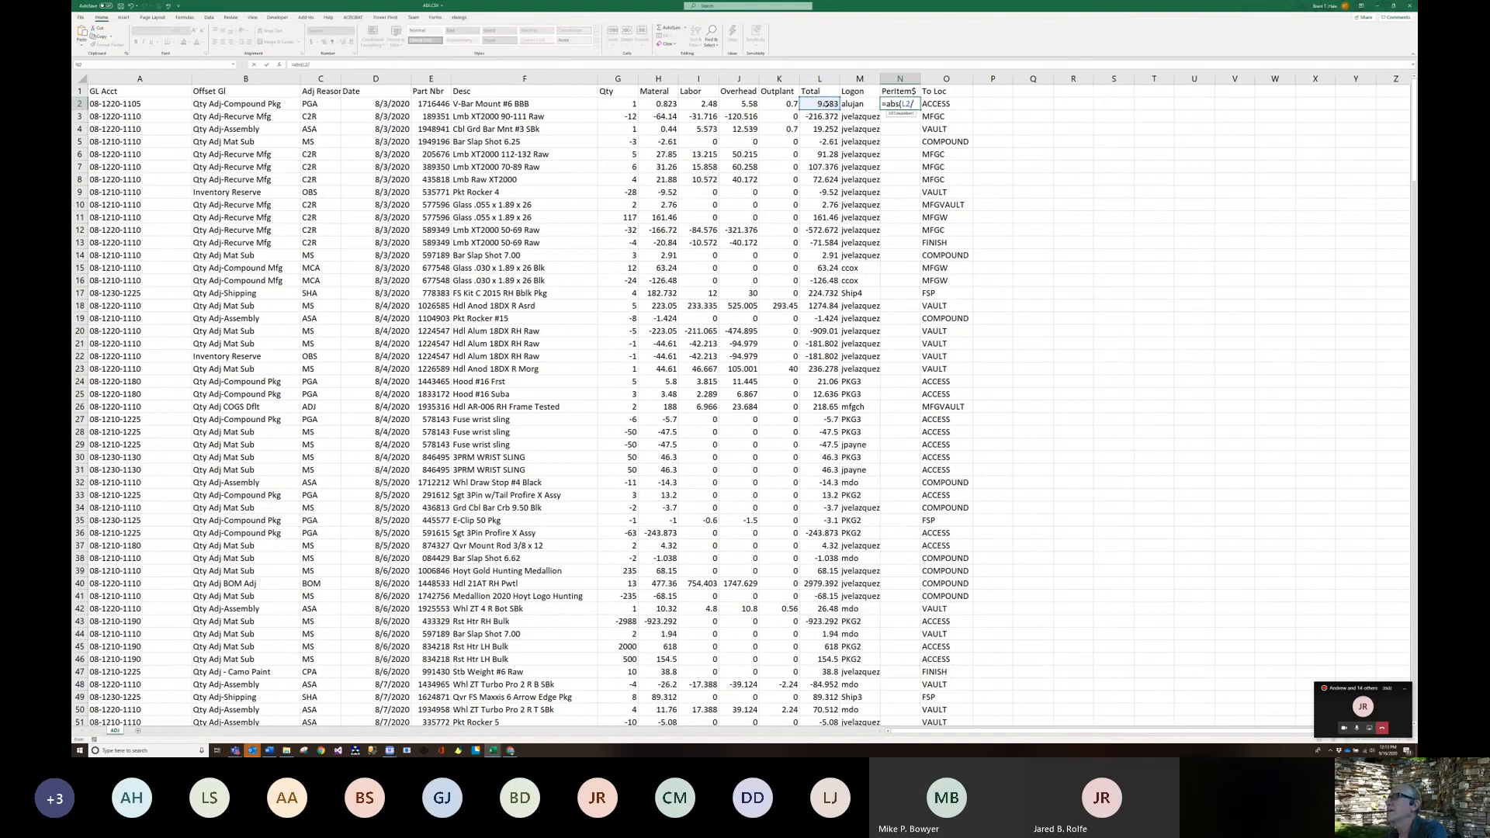
click(622, 102)
text())
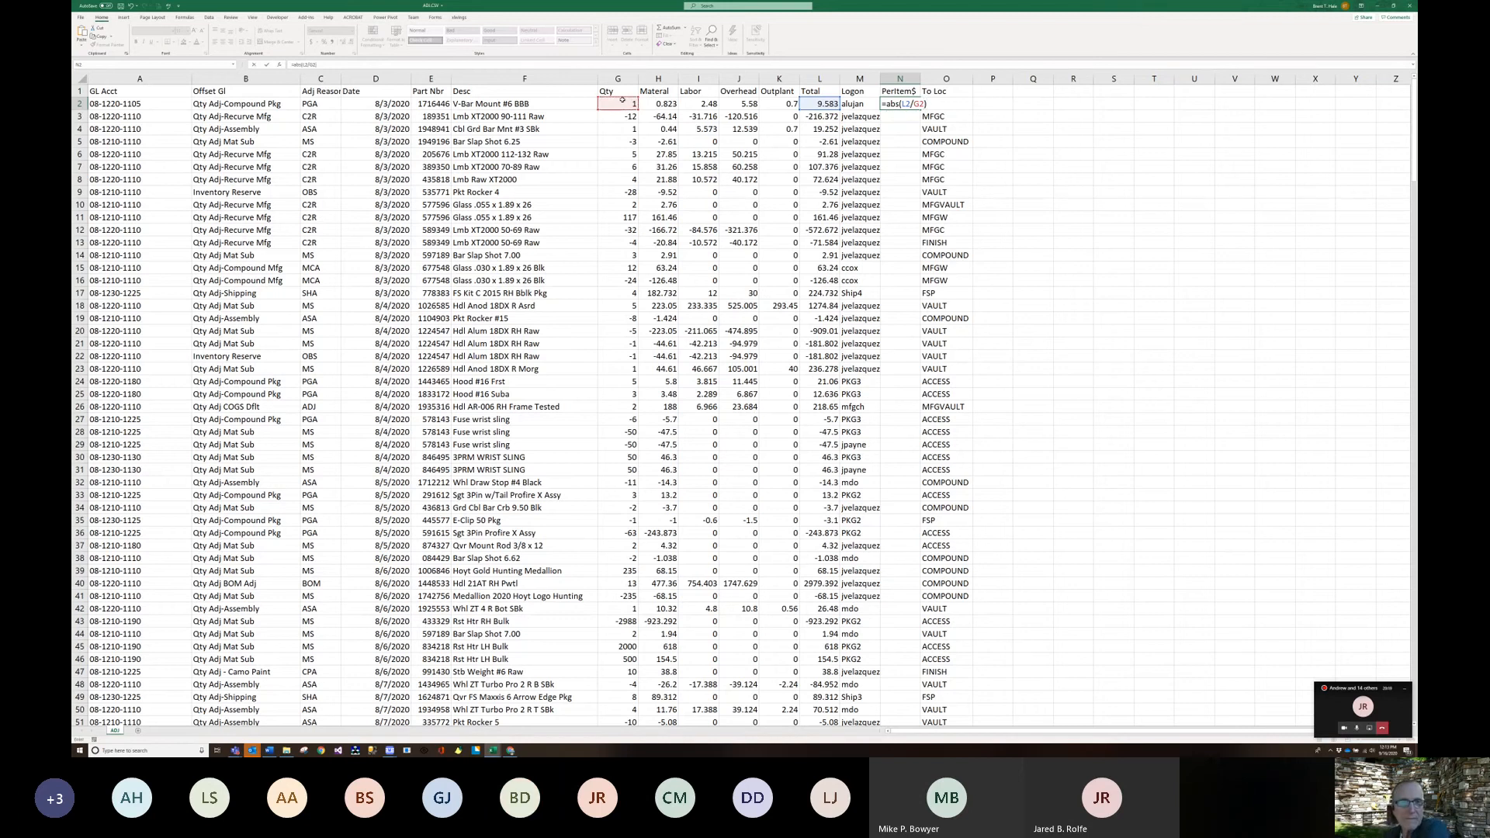
key(Return)
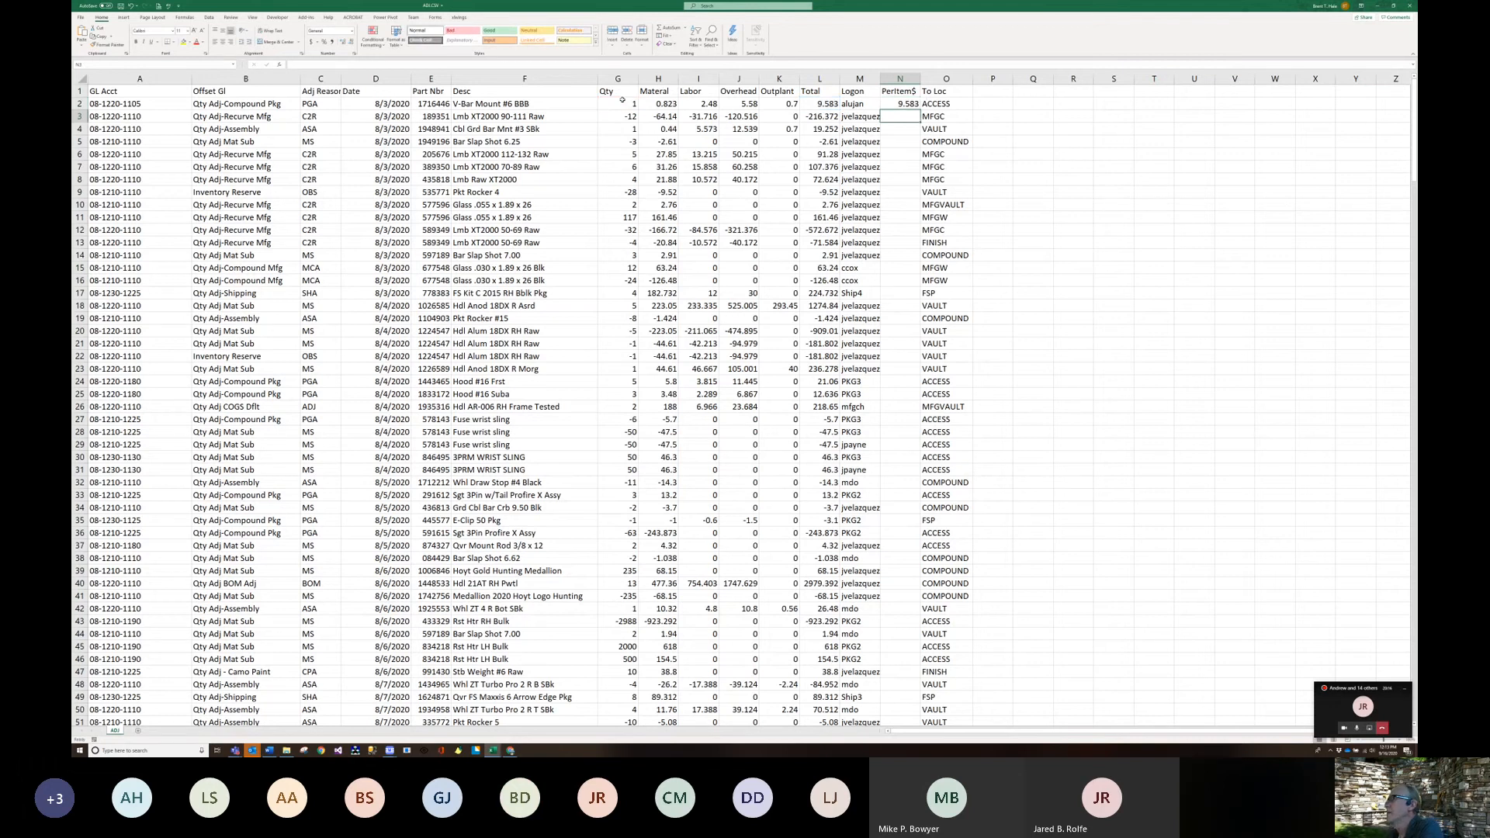
- Fill the PerItem$ formula from N2 down through all data rows and check the filled column
click(894, 103)
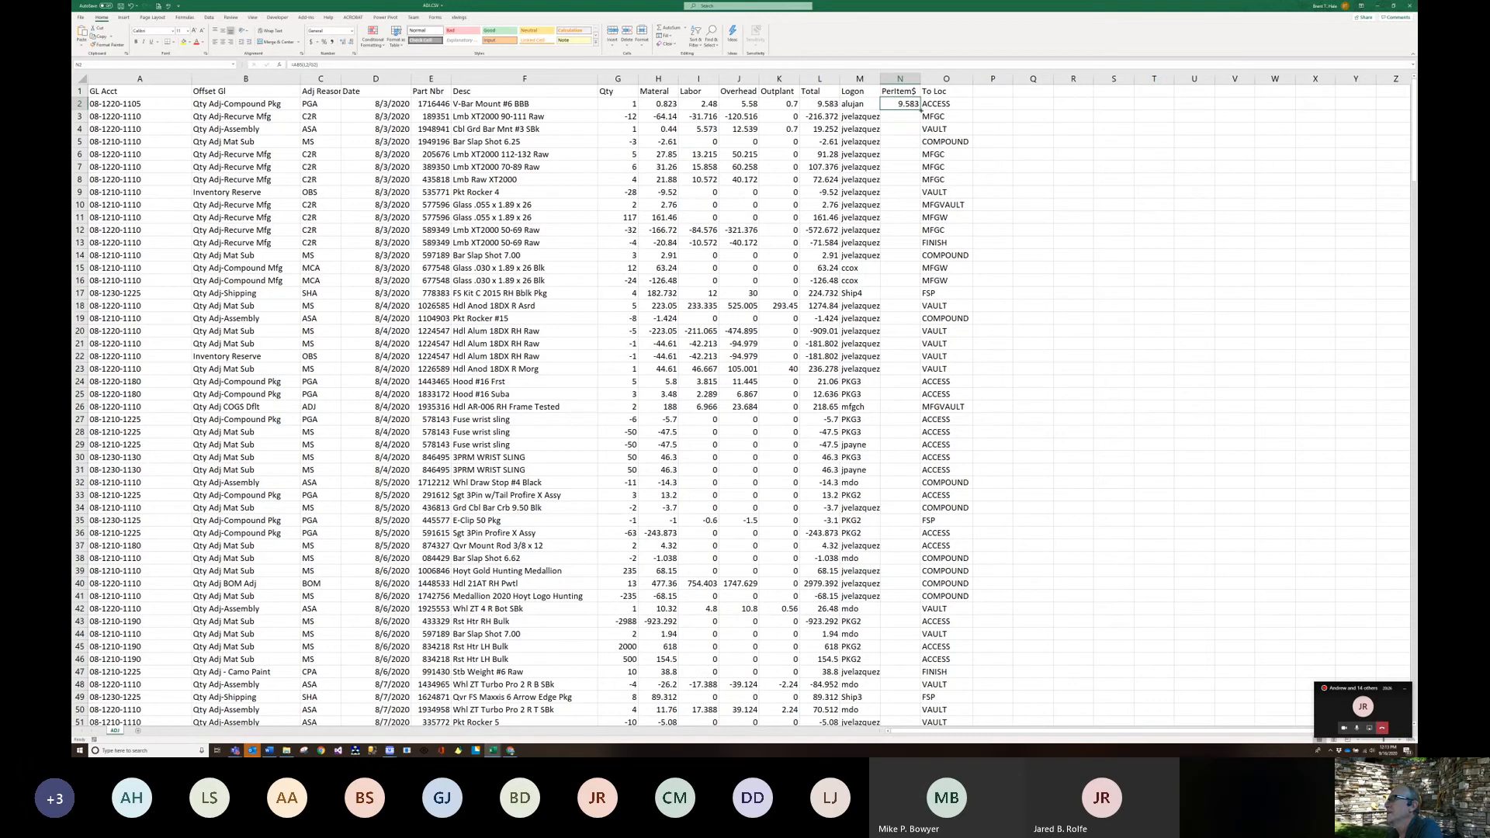
double_click(921, 109)
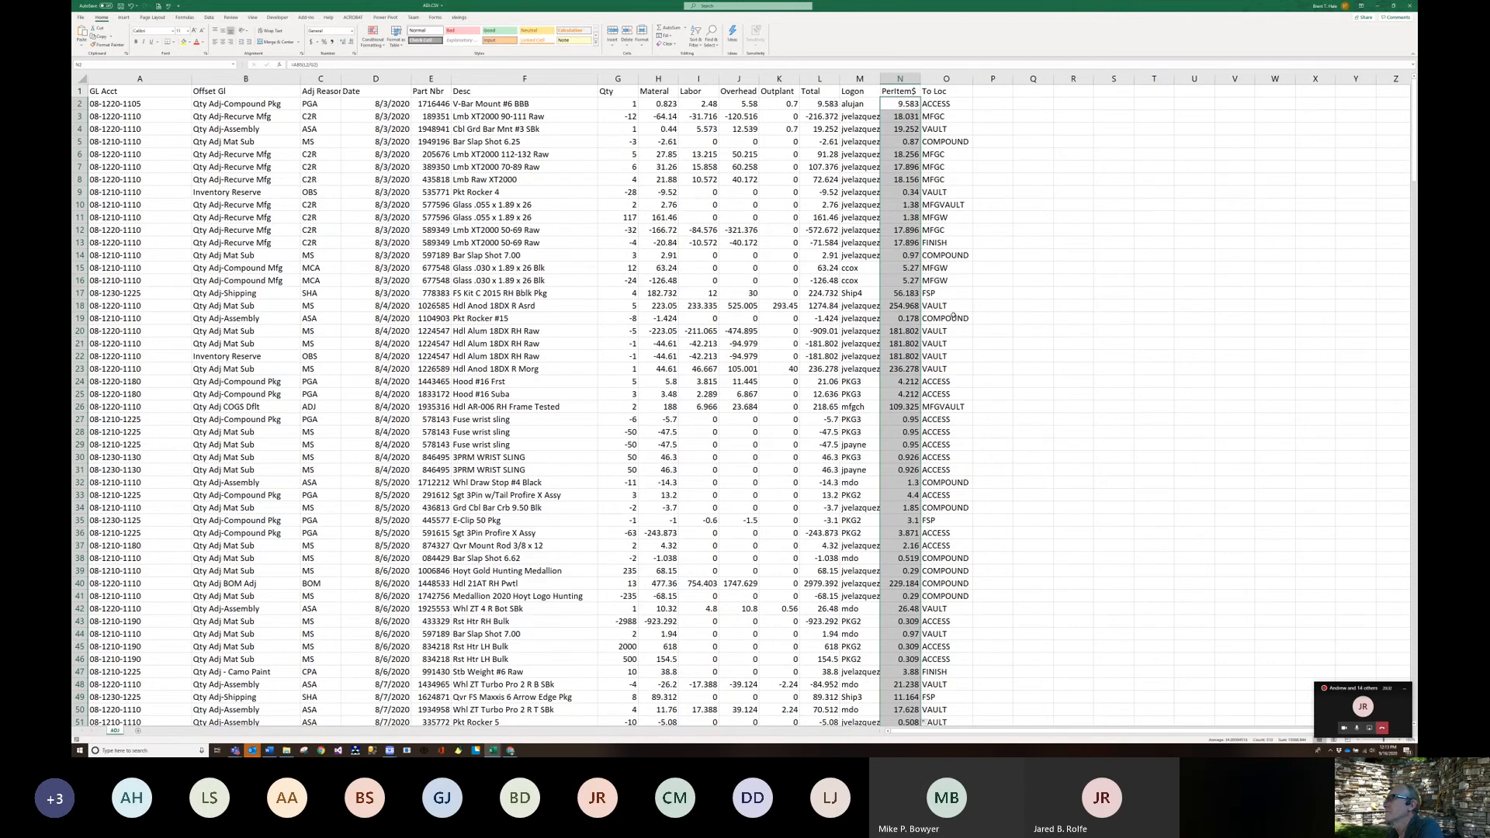
scroll(913, 403, down, 10)
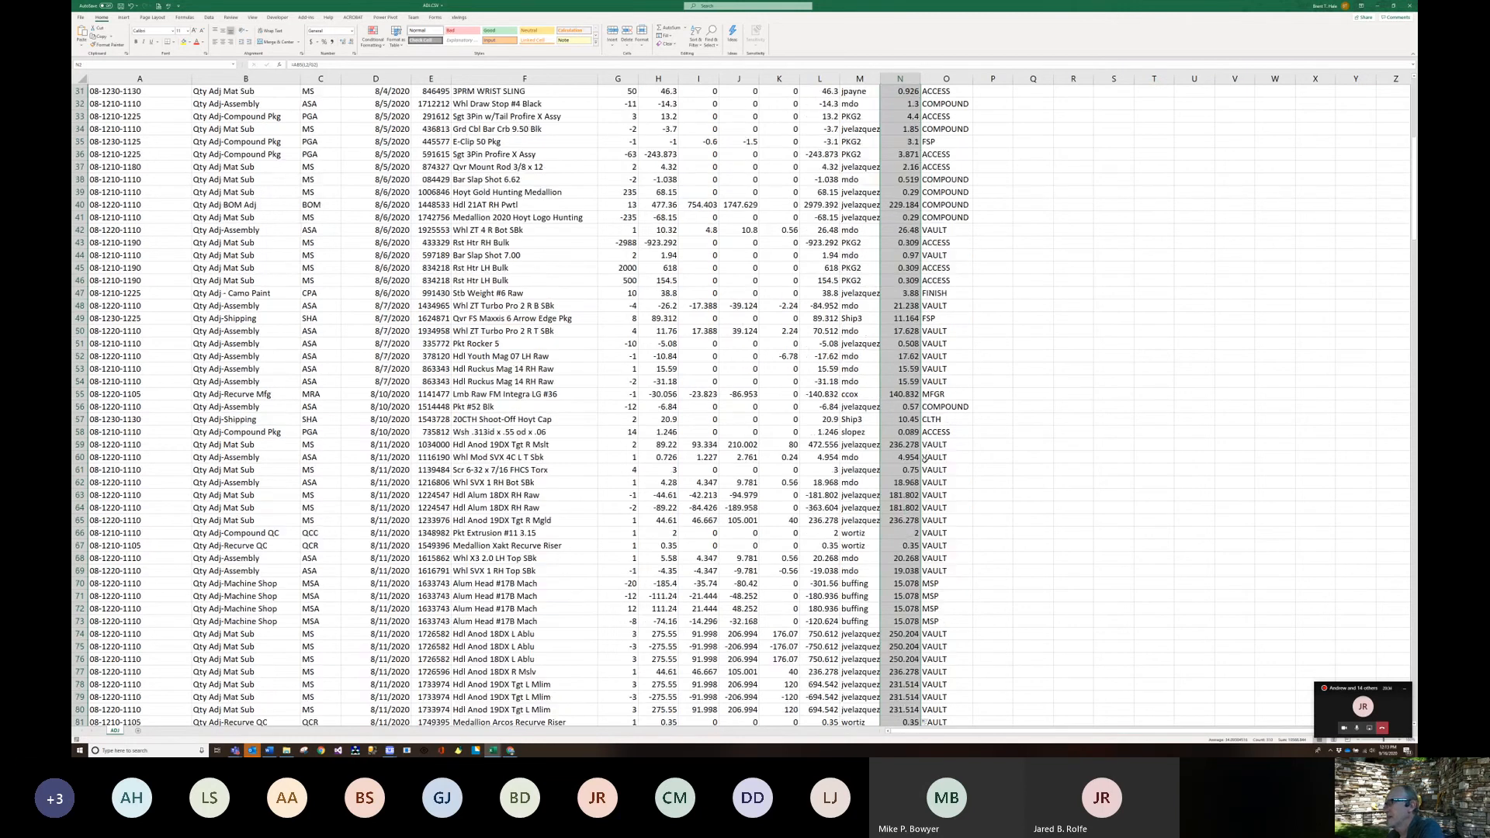
scroll(916, 611, down, 20)
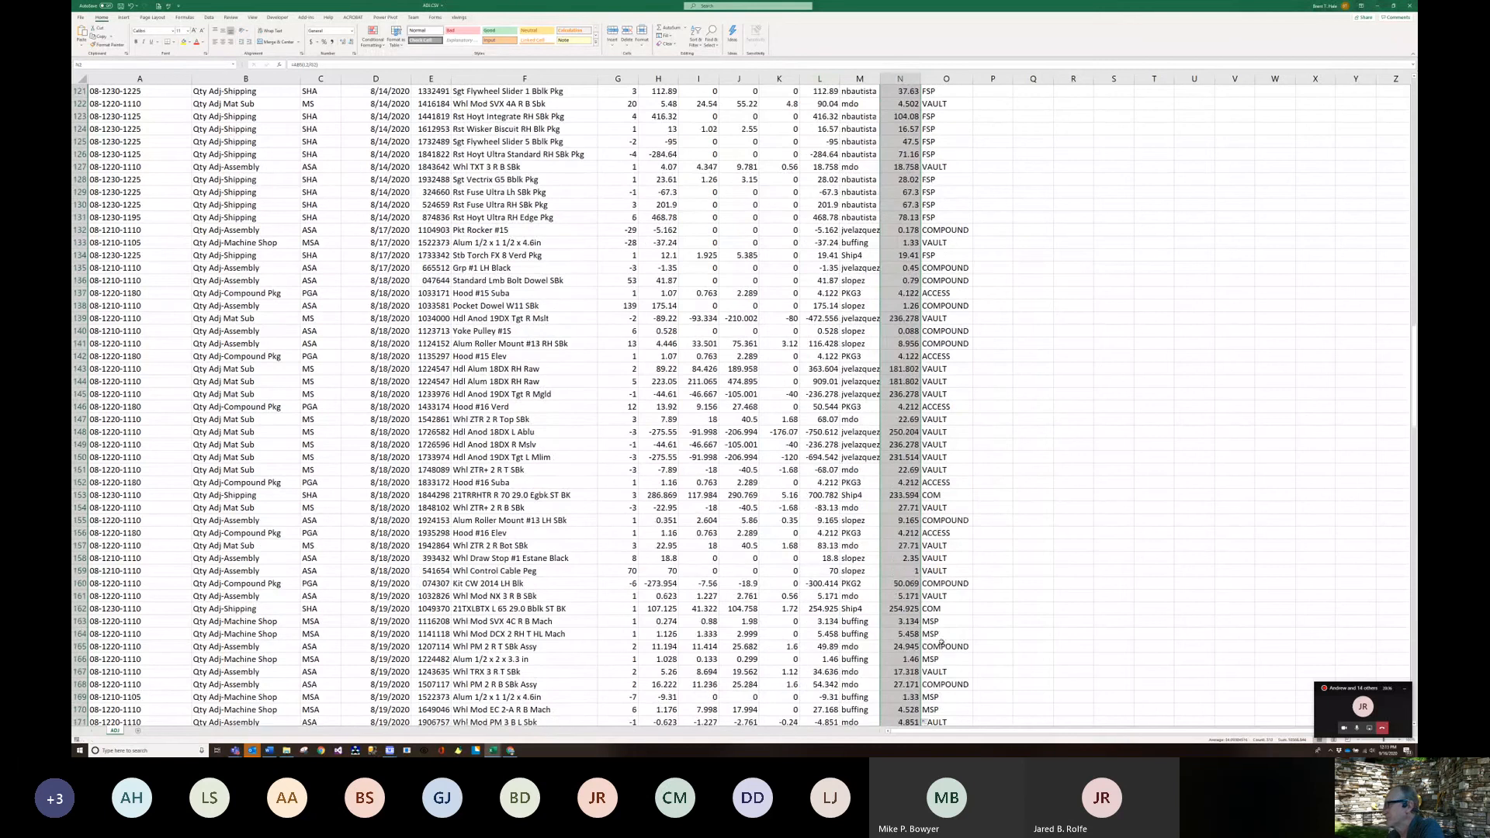
- Look through the PerItem$ values down the data rows and return to the header row
click(918, 634)
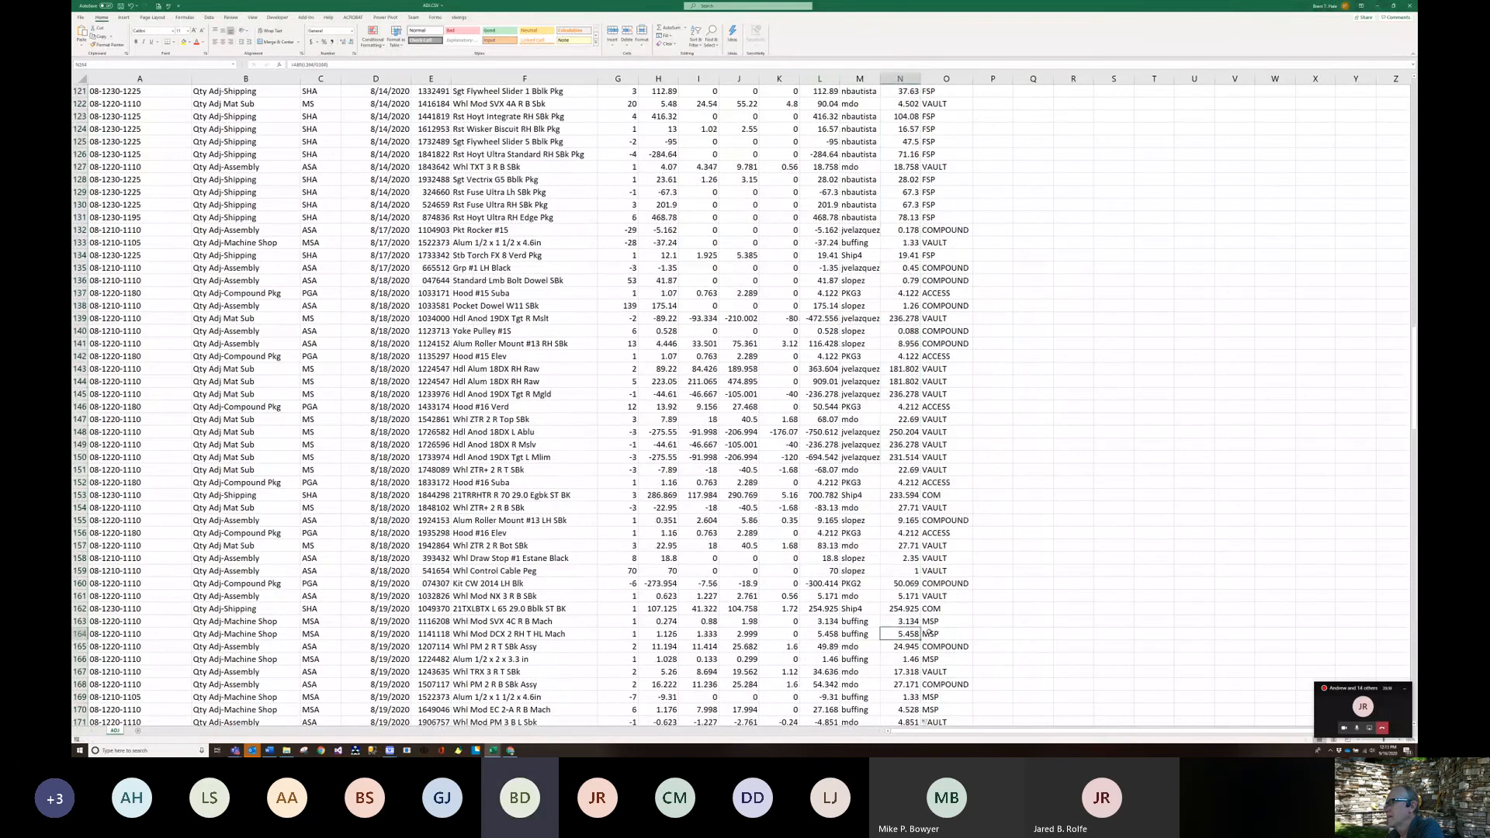
scroll(928, 635, down, 12)
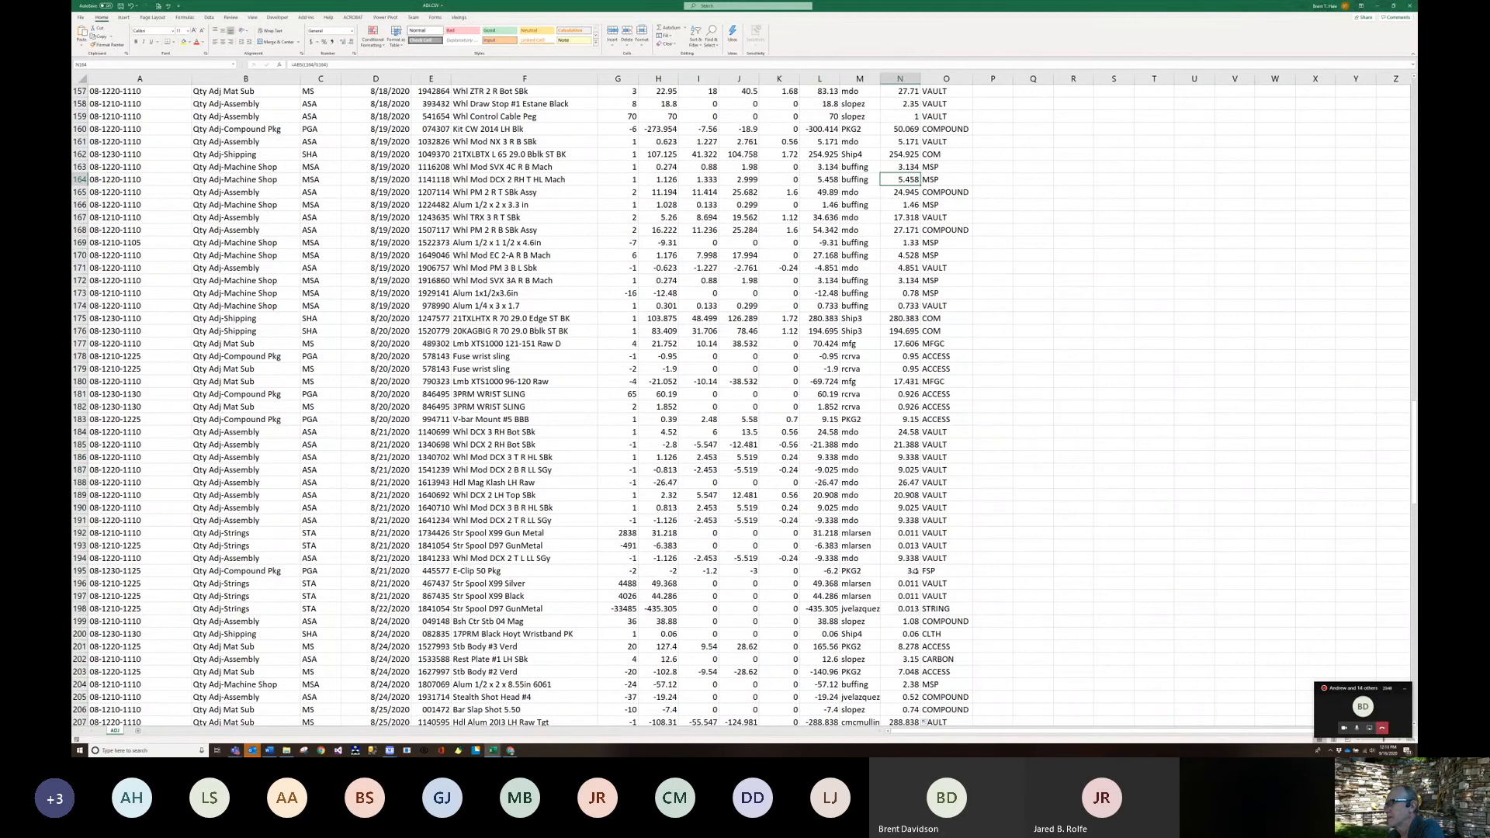
scroll(915, 571, down, 18)
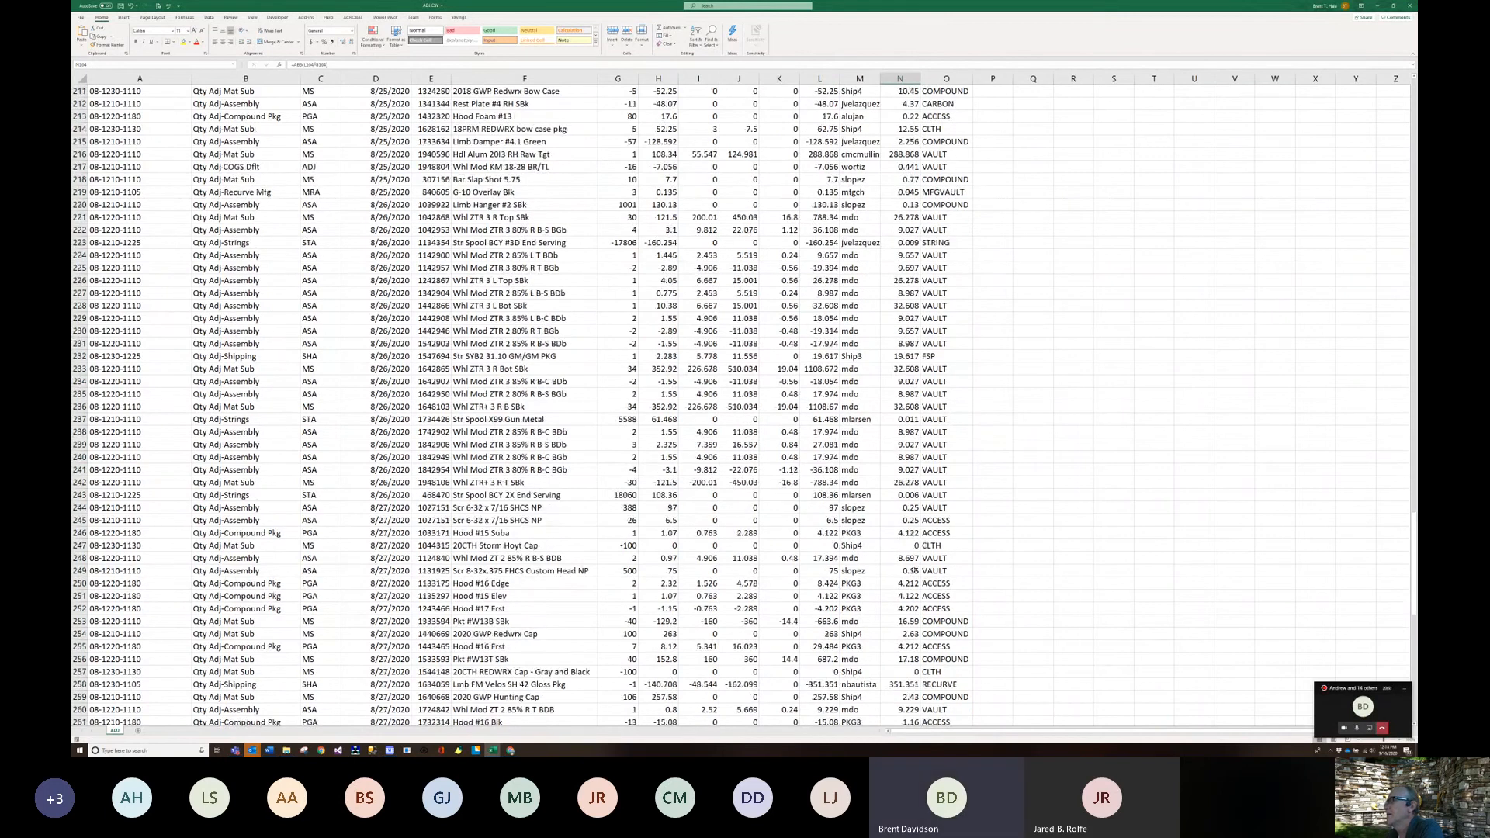
scroll(914, 572, up, 20)
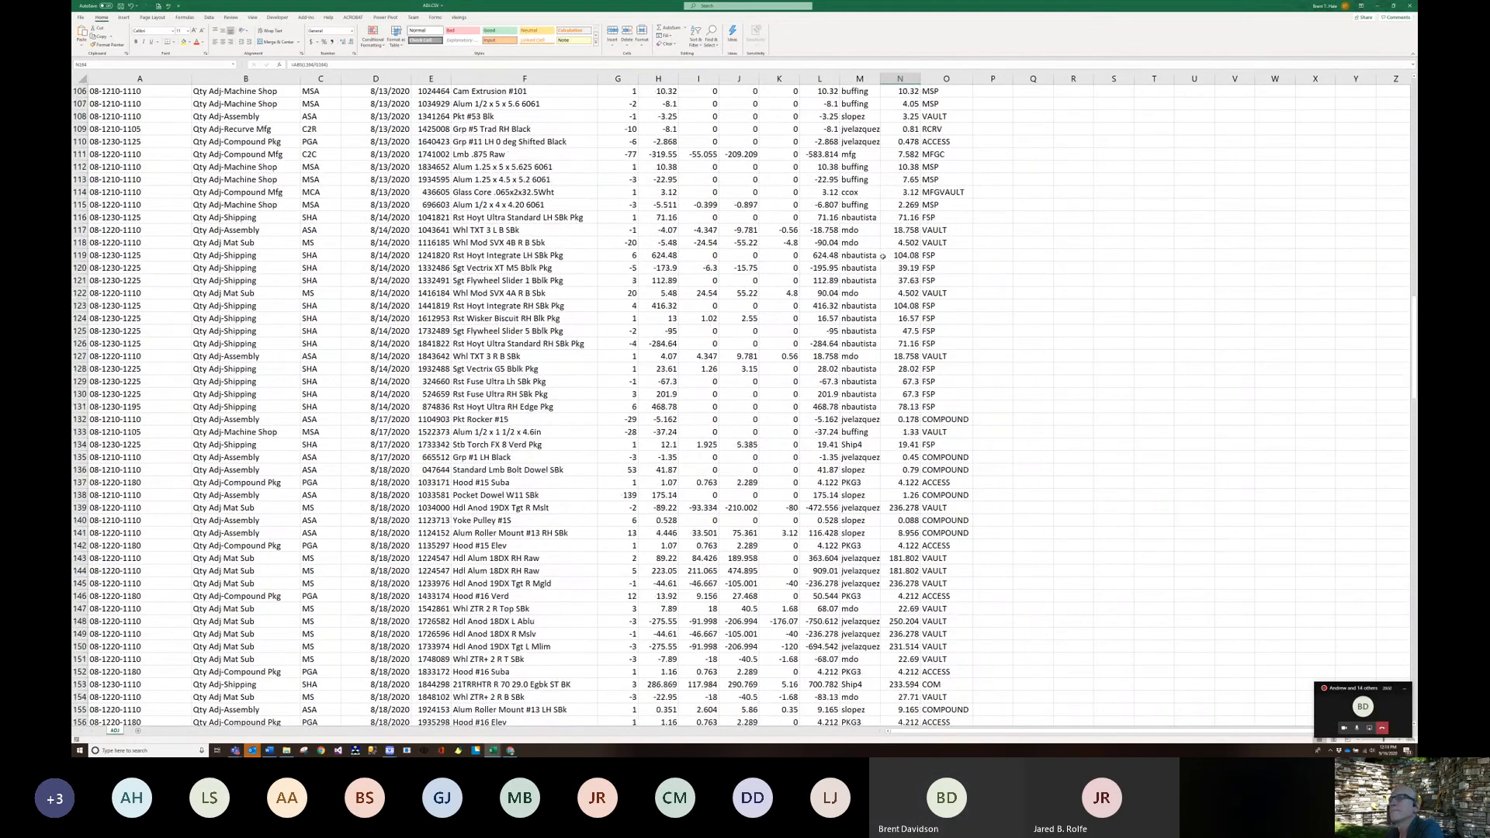
scroll(890, 242, up, 20)
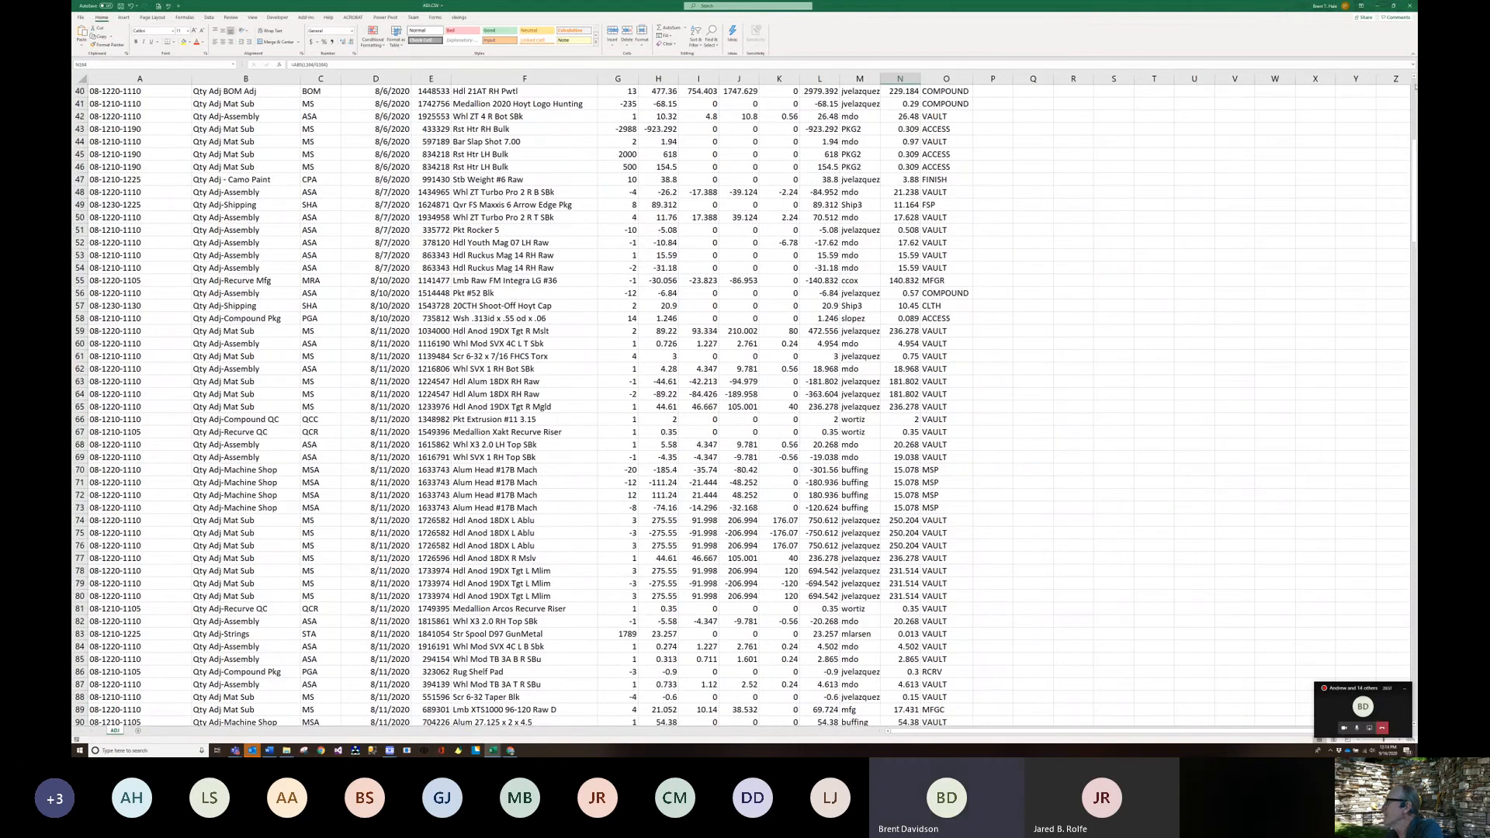
scroll(501, 220, up, 13)
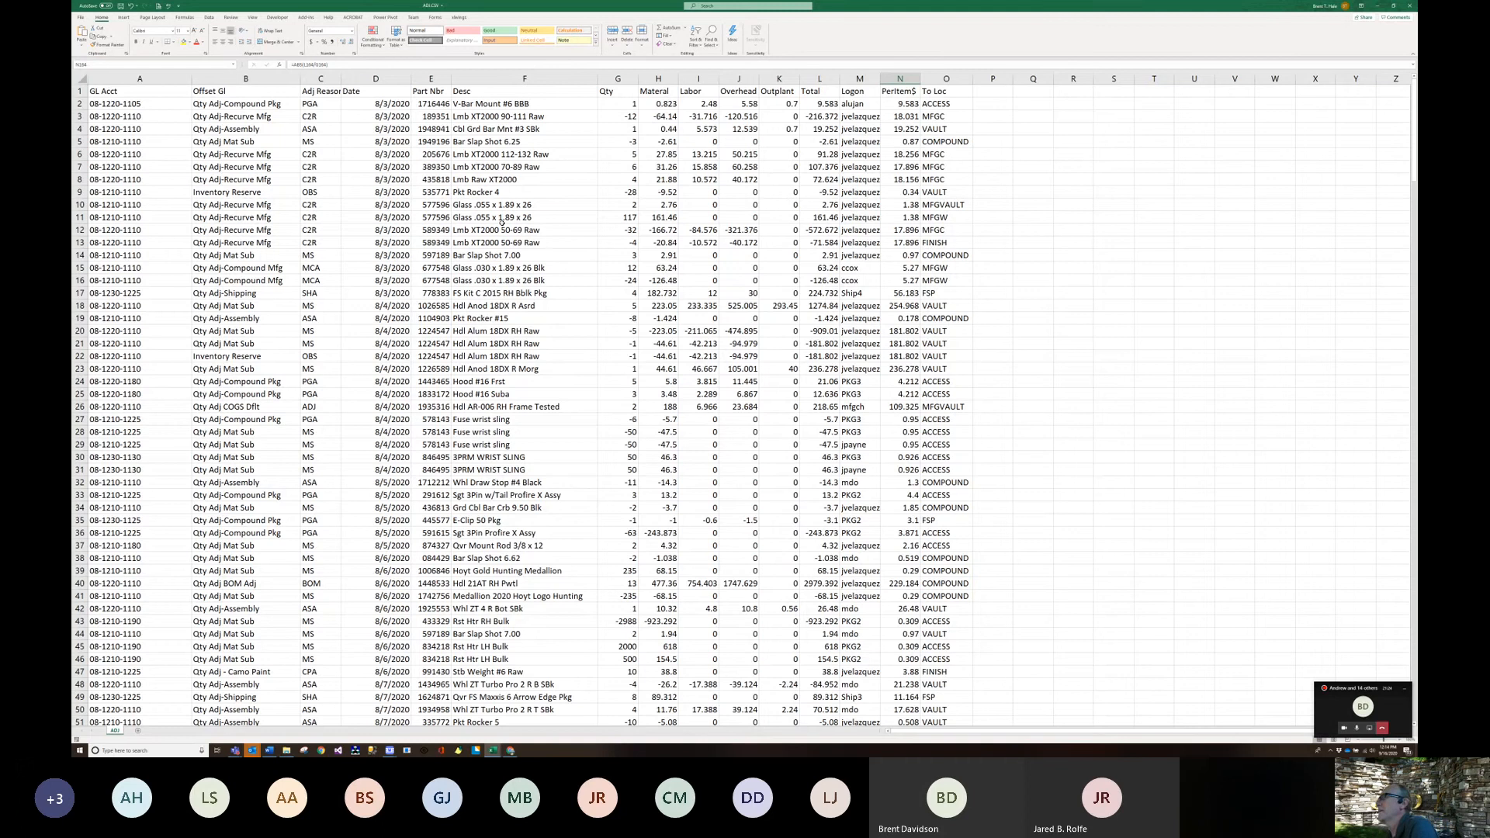
- Add an AutoSum total of the PerItem$ column, N2:N311, in N312 below the last data row
click(914, 316)
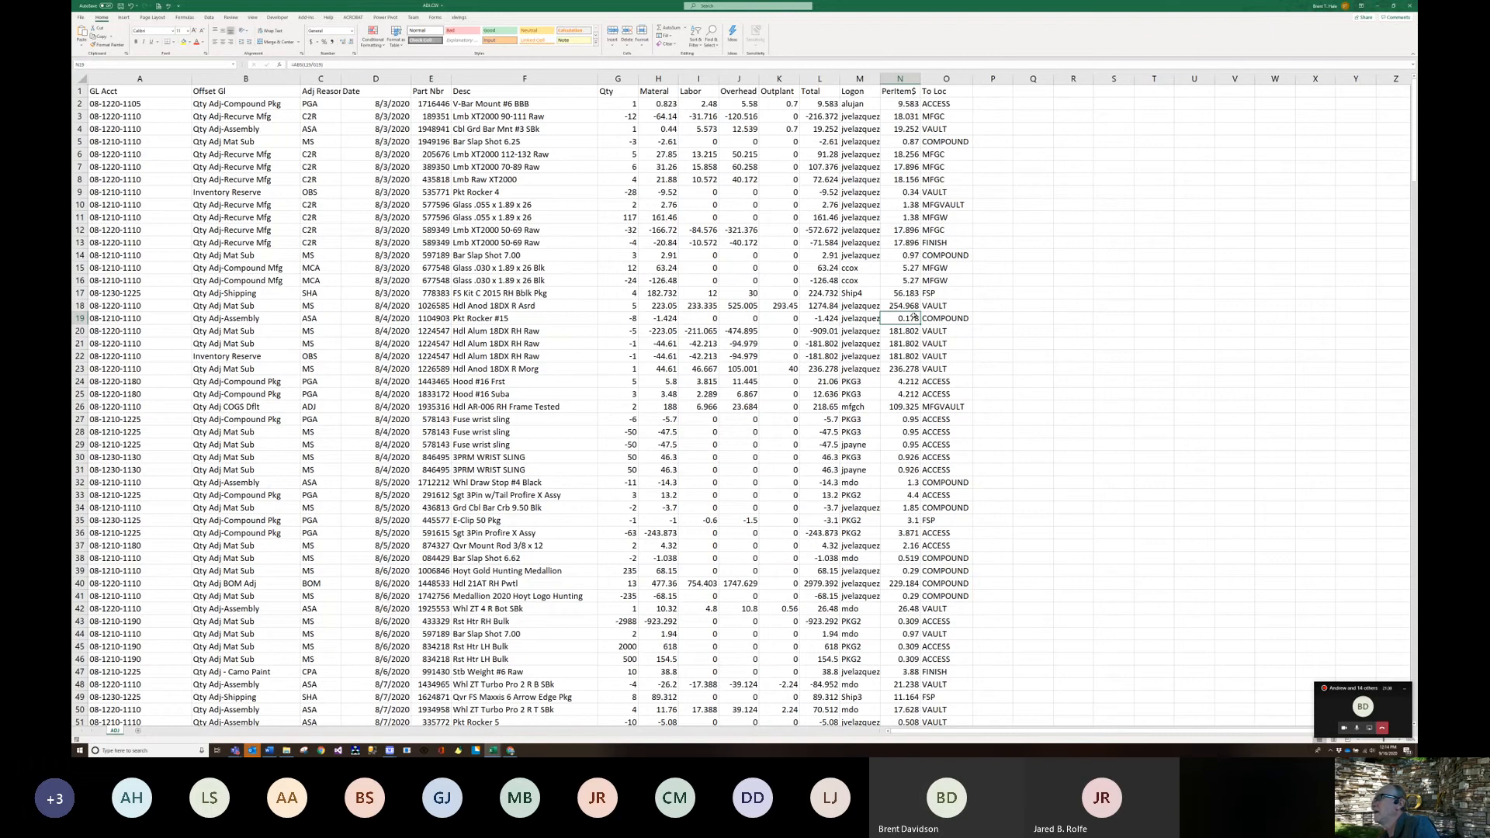
key(ctrl+Down)
key(Down)
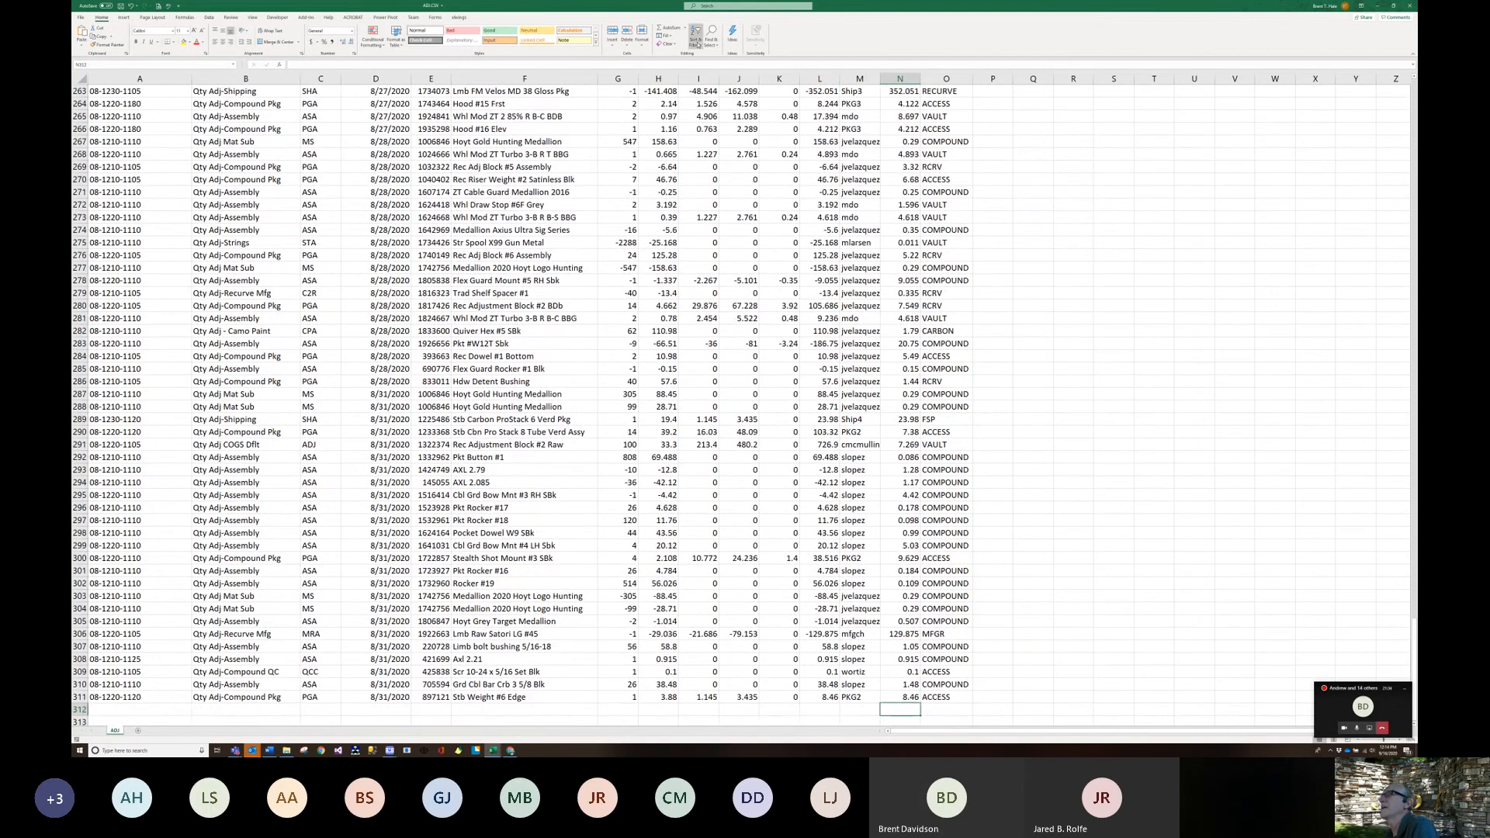
click(672, 28)
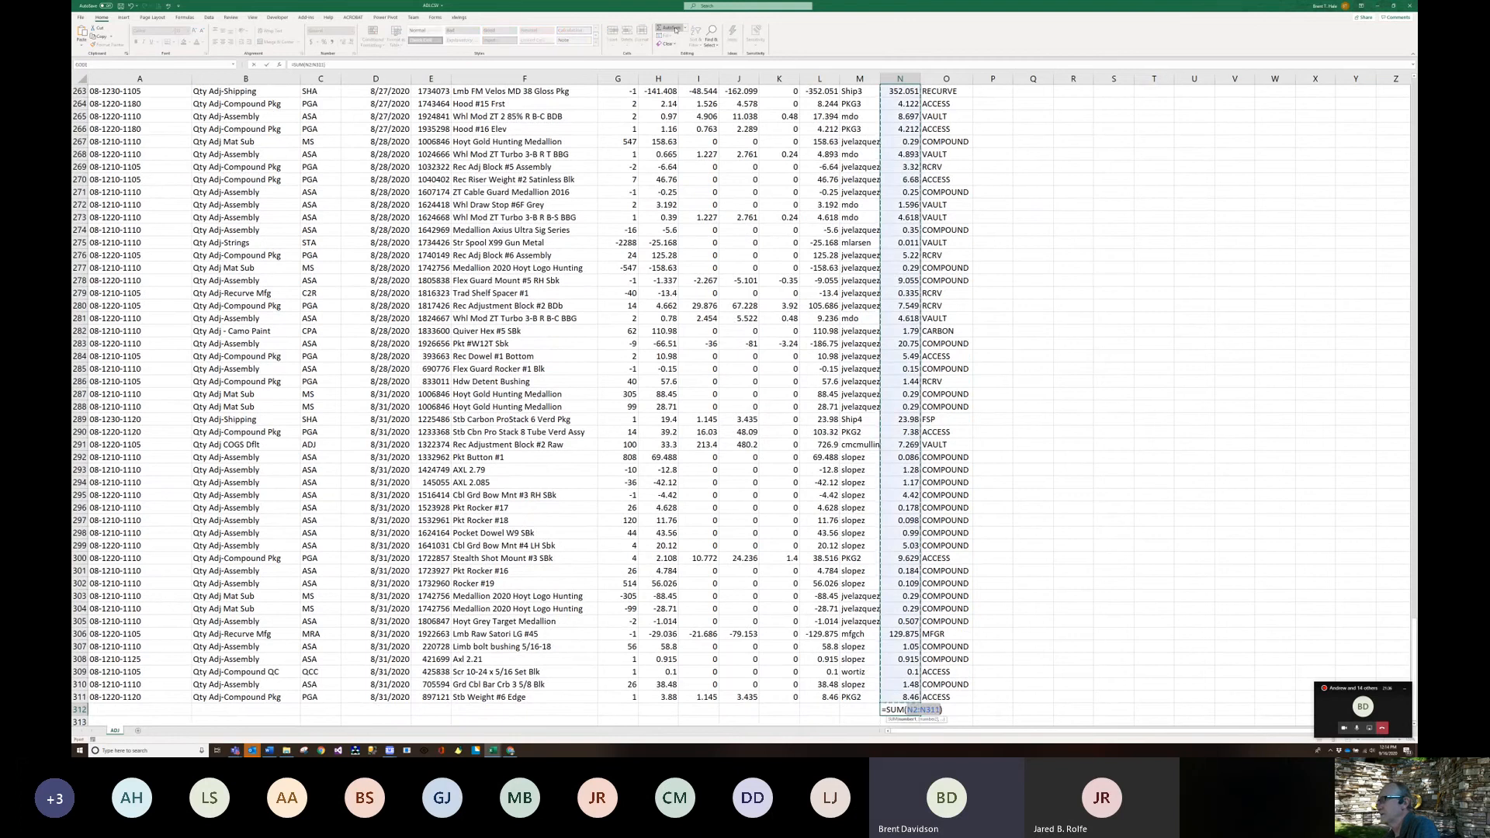
key(Return)
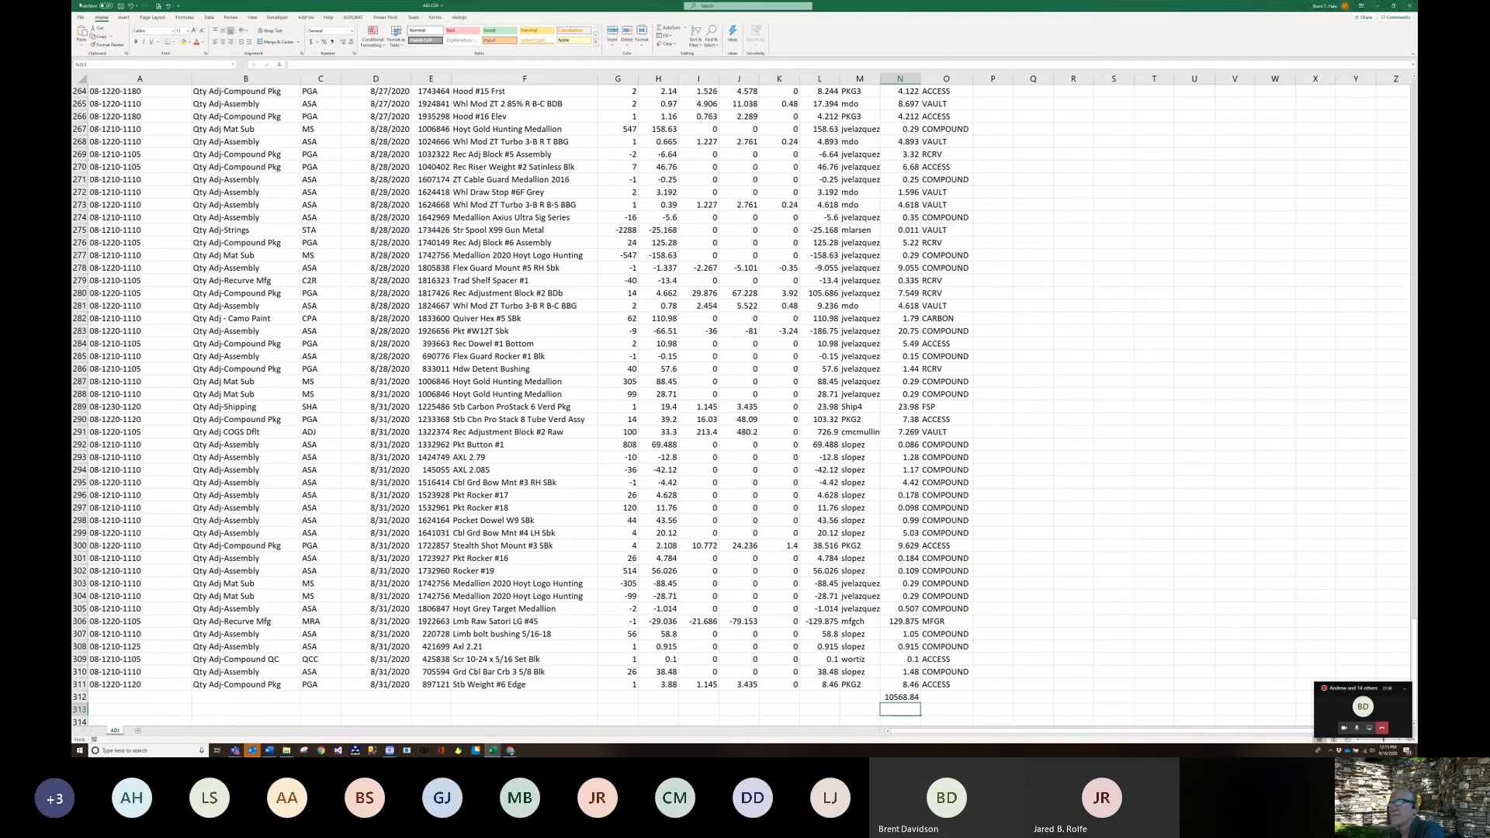
- Review the data back up to the header row, then close ADJ.CSV without saving and close the Adjust Report Demo workbook
click(480, 354)
scroll(481, 354, up, 13)
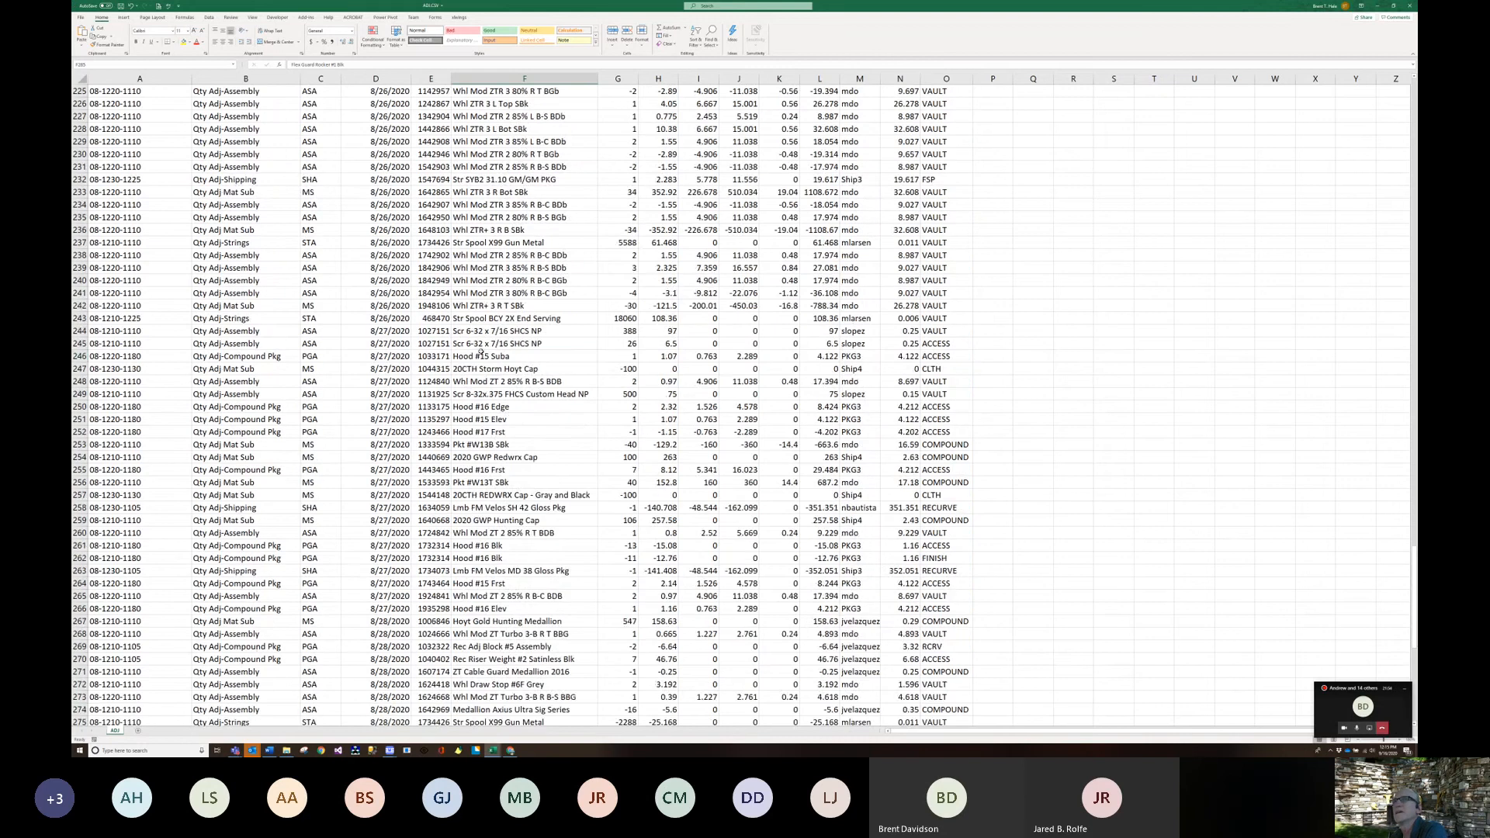
scroll(481, 332, up, 20)
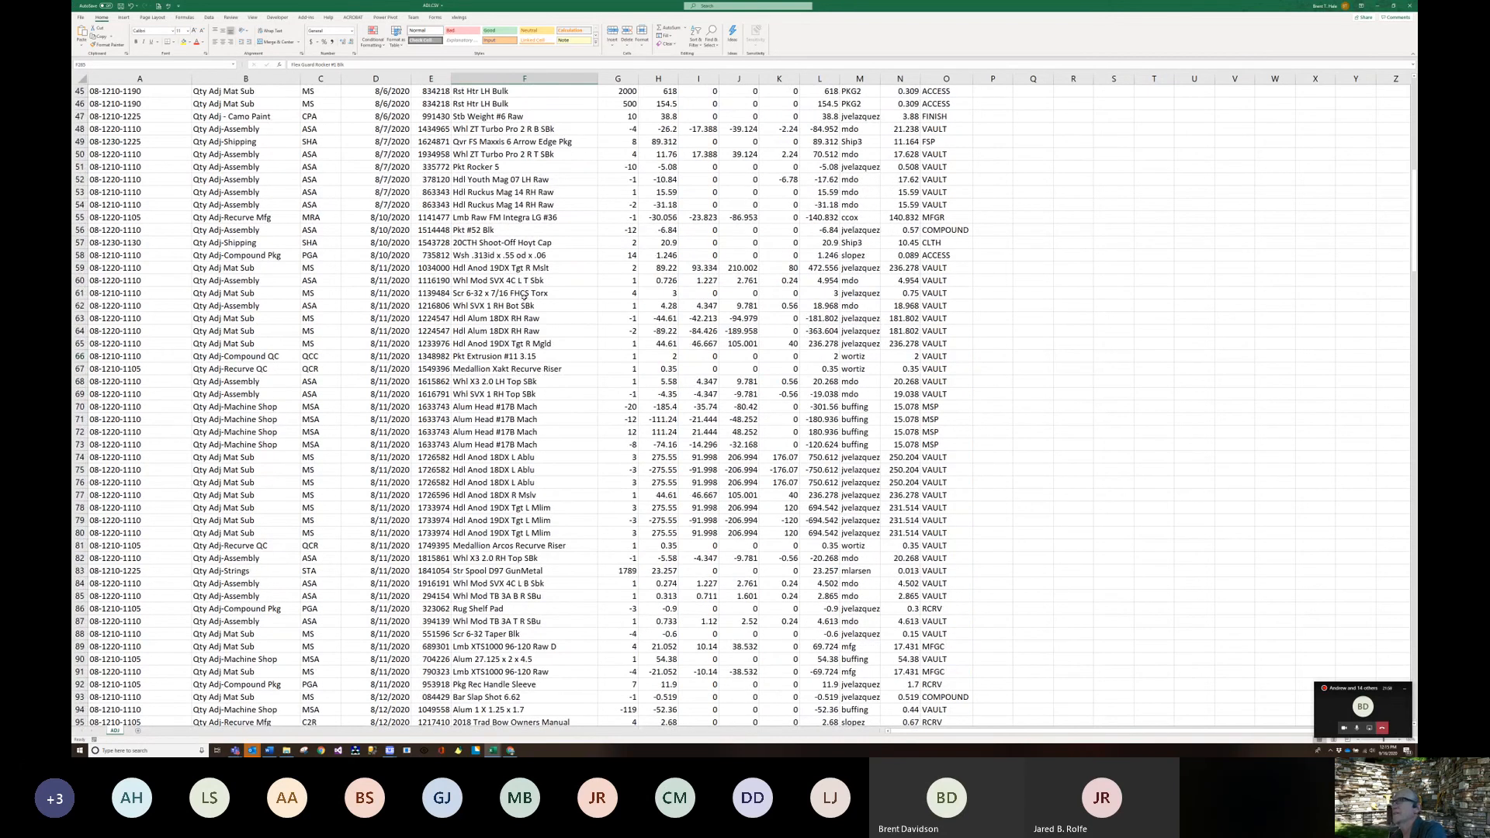
scroll(524, 297, up, 11)
scroll(524, 297, up, 4)
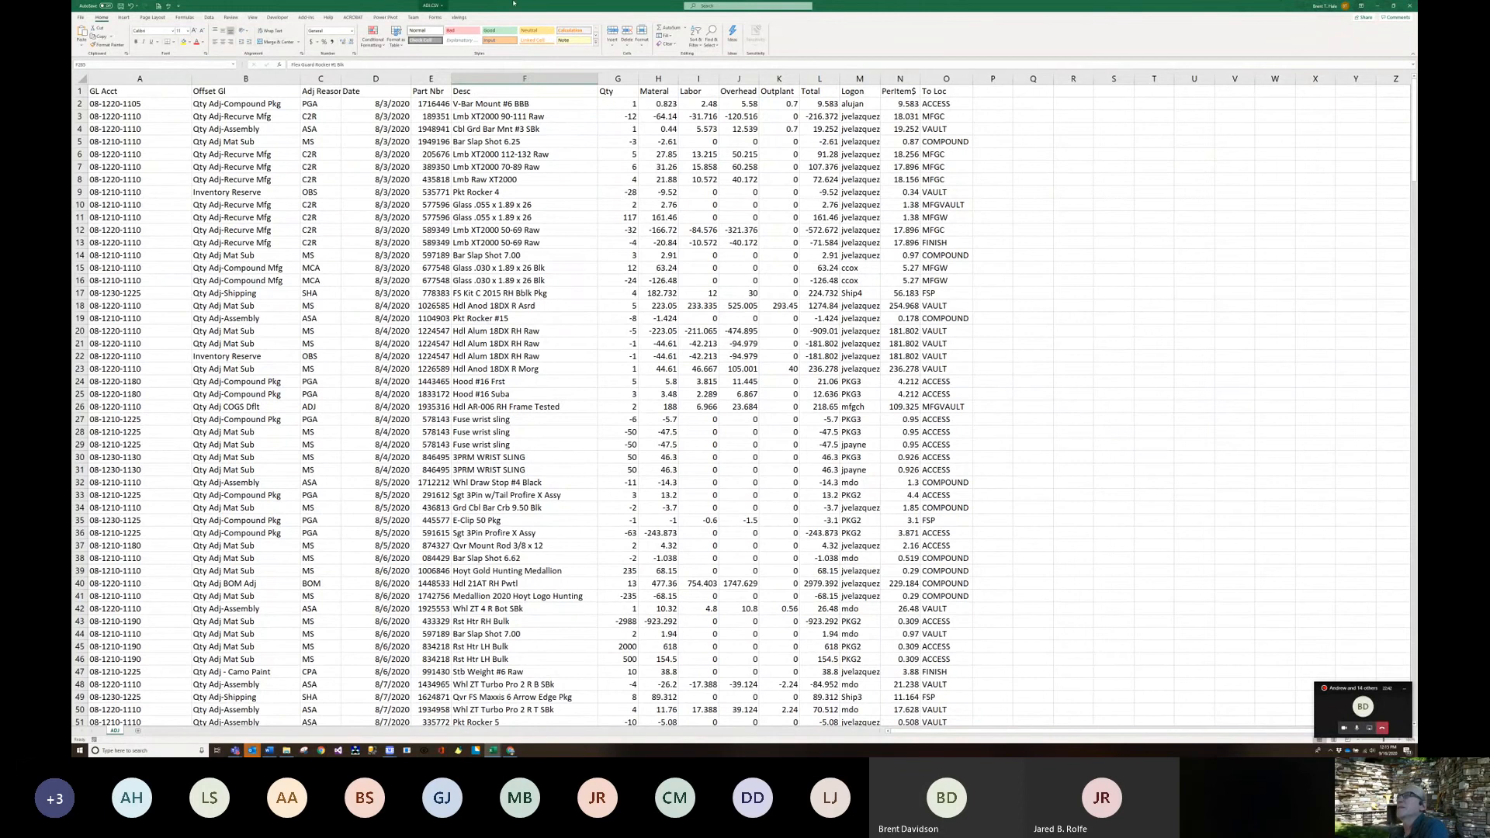
click(1410, 6)
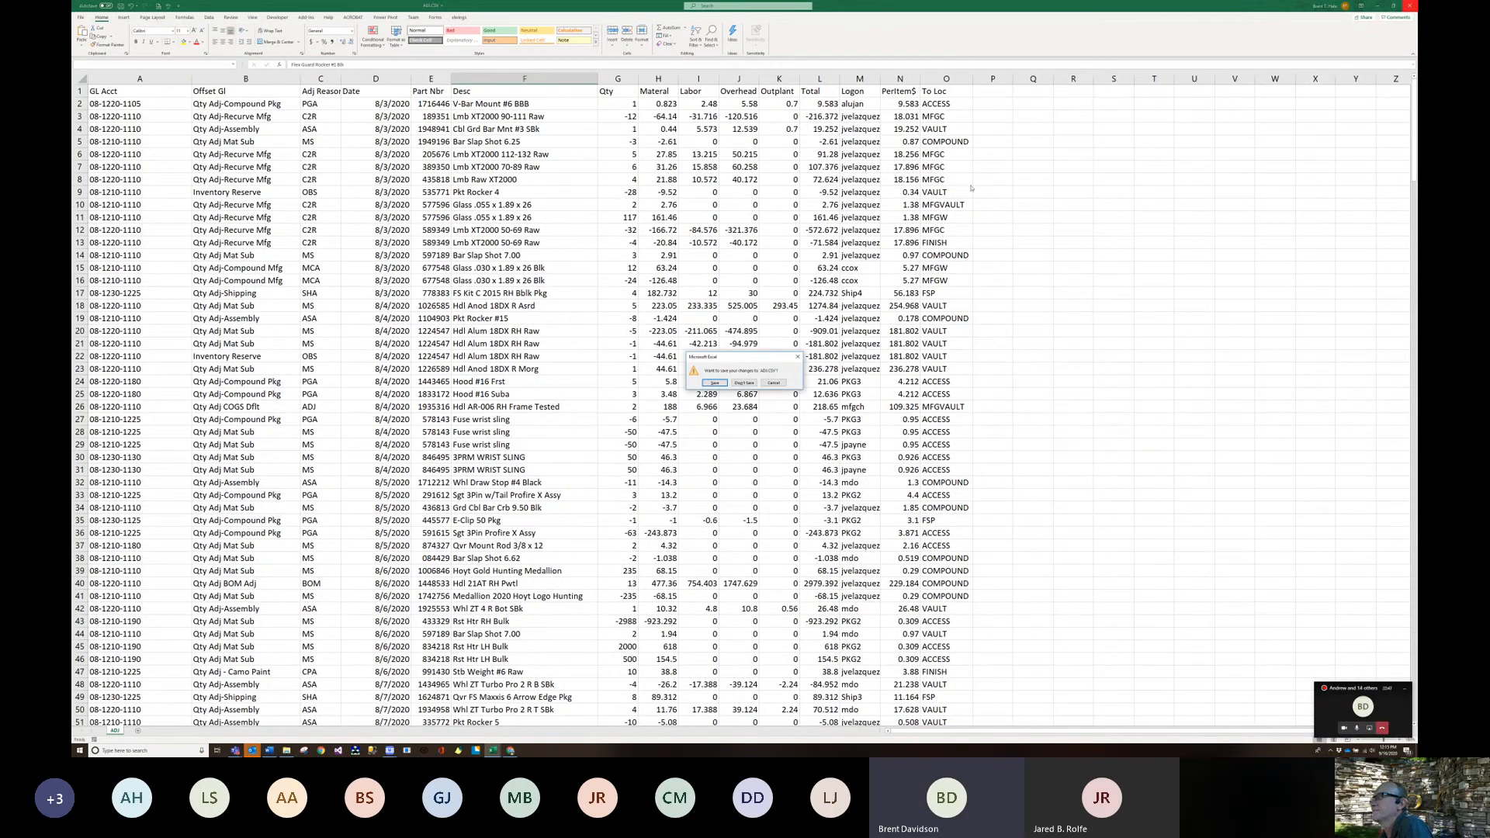
click(749, 383)
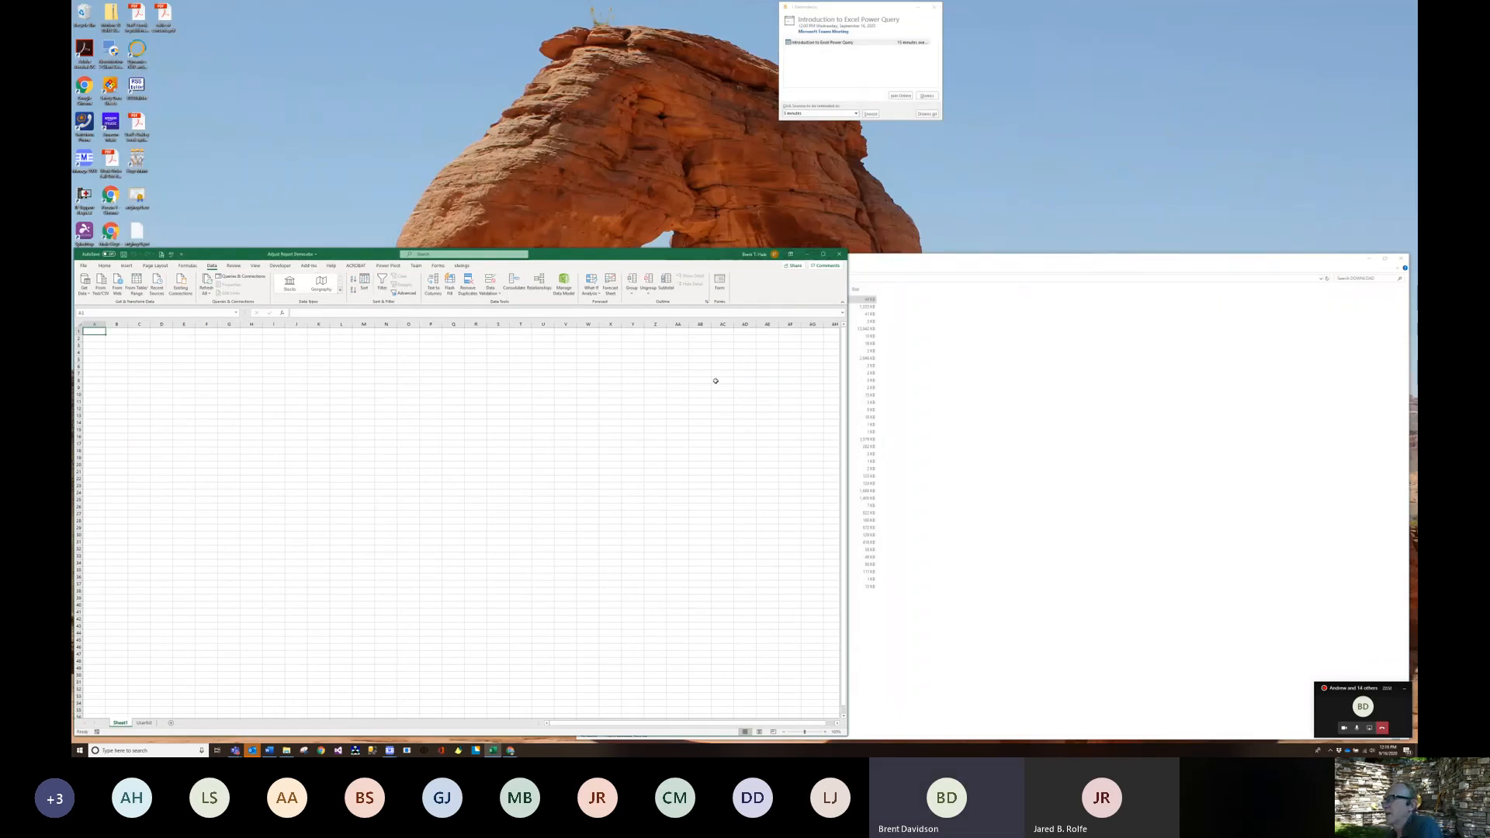
click(841, 254)
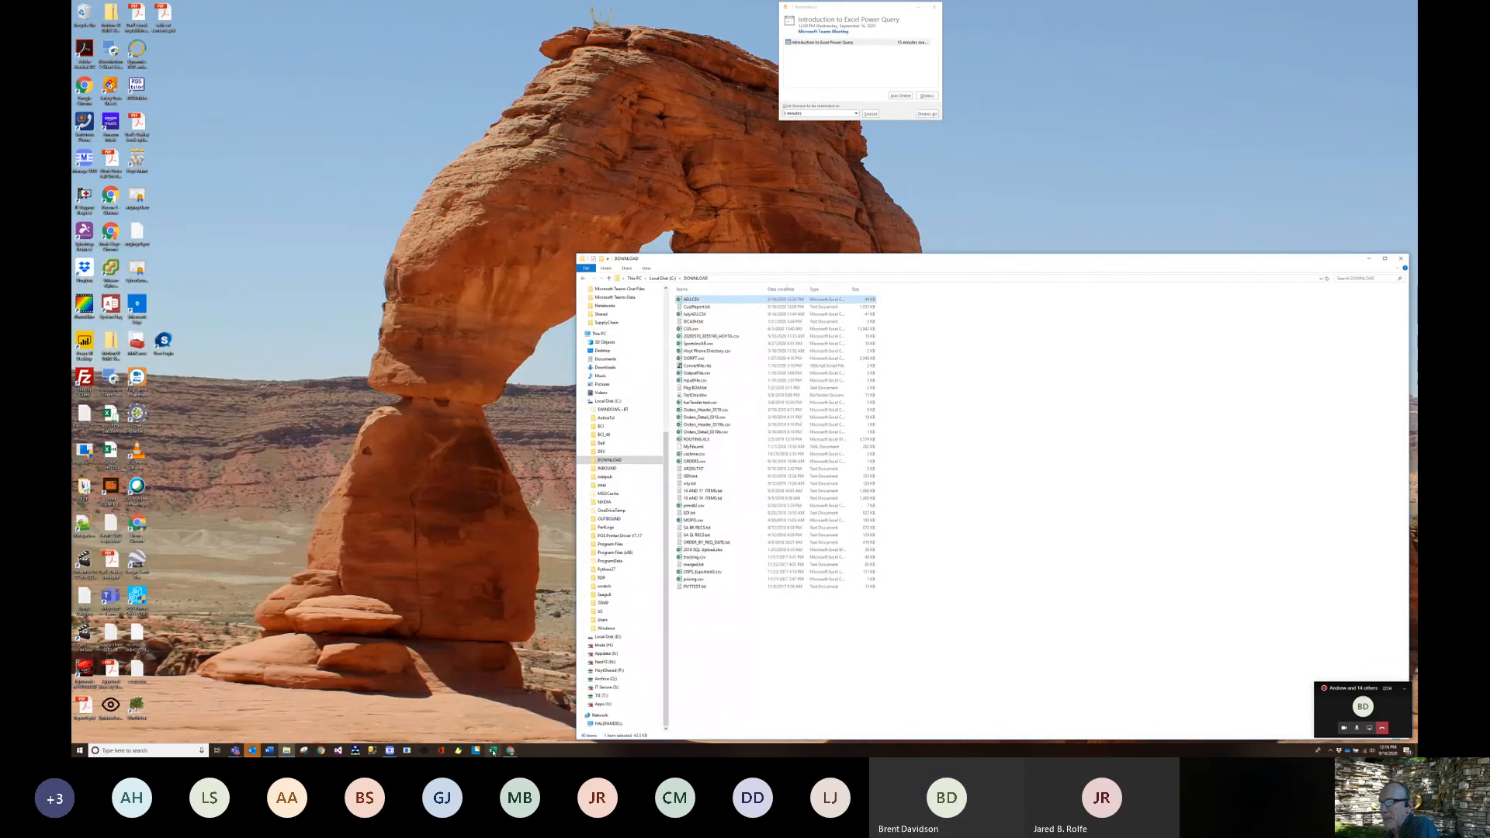
- Start Excel with a new blank workbook, maximize its window and enlarge the sheet's zoom
click(493, 752)
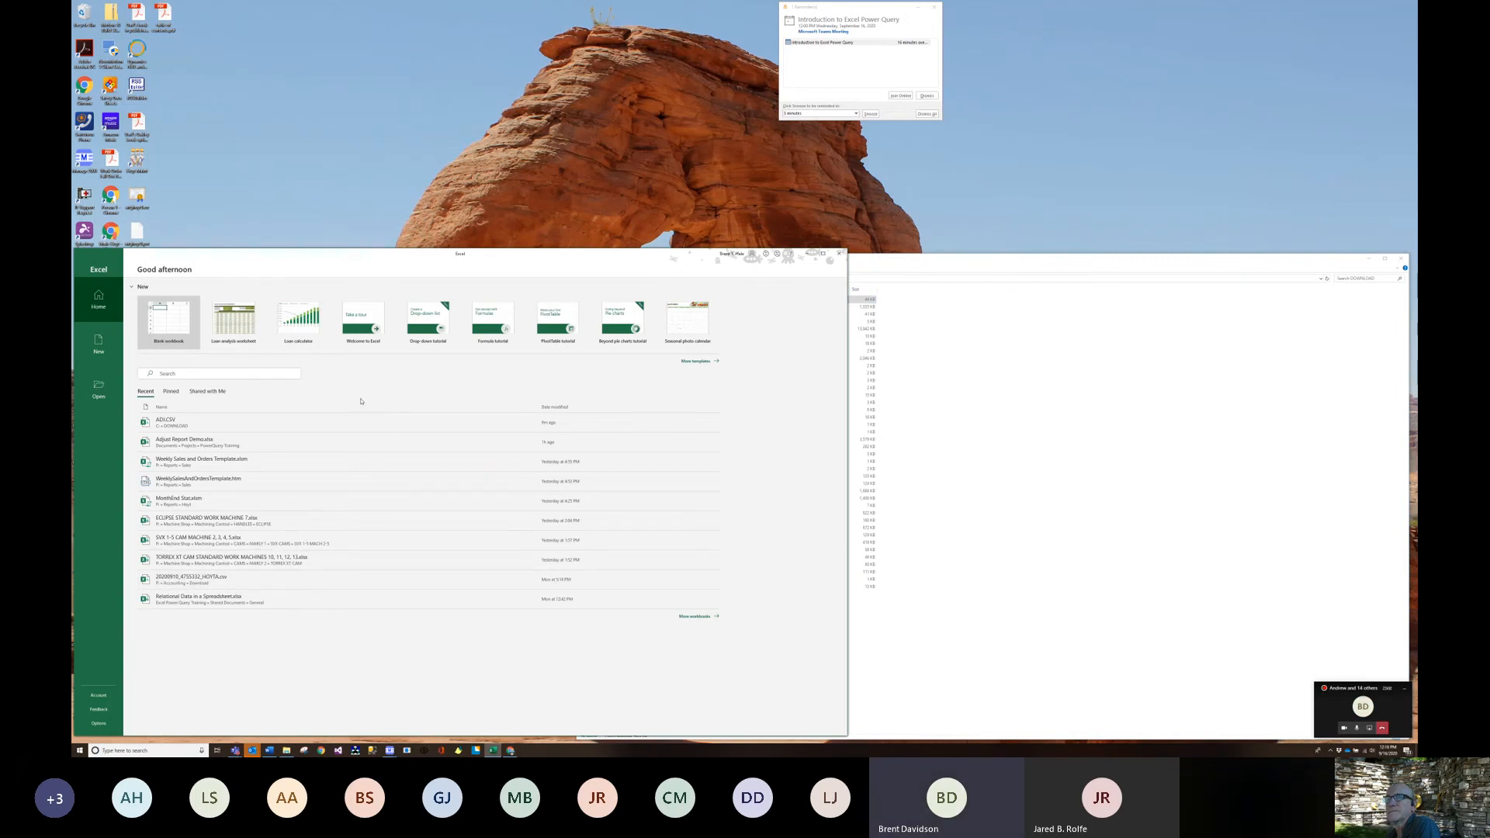
click(171, 326)
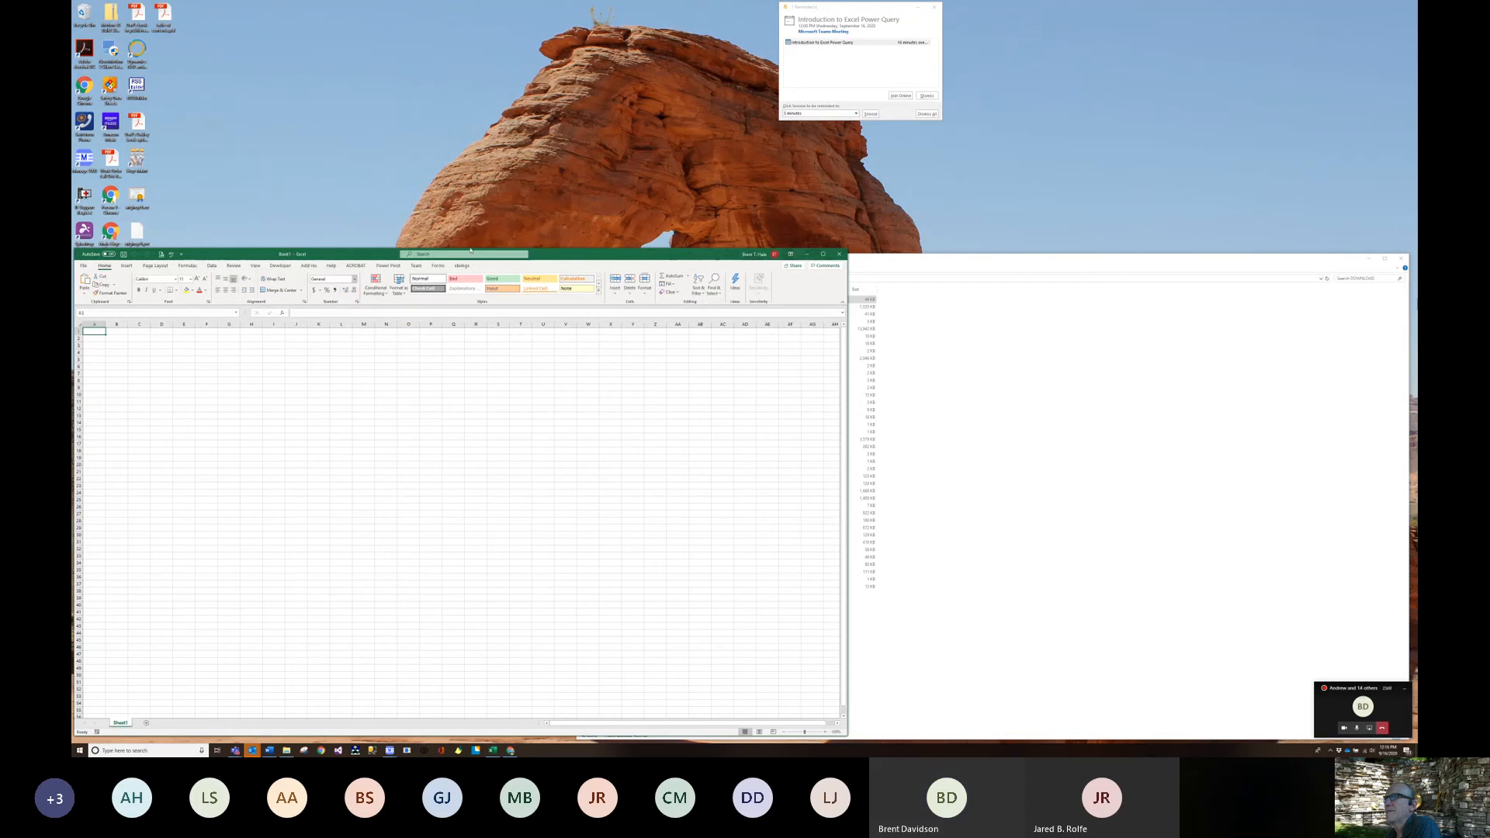
double_click(612, 258)
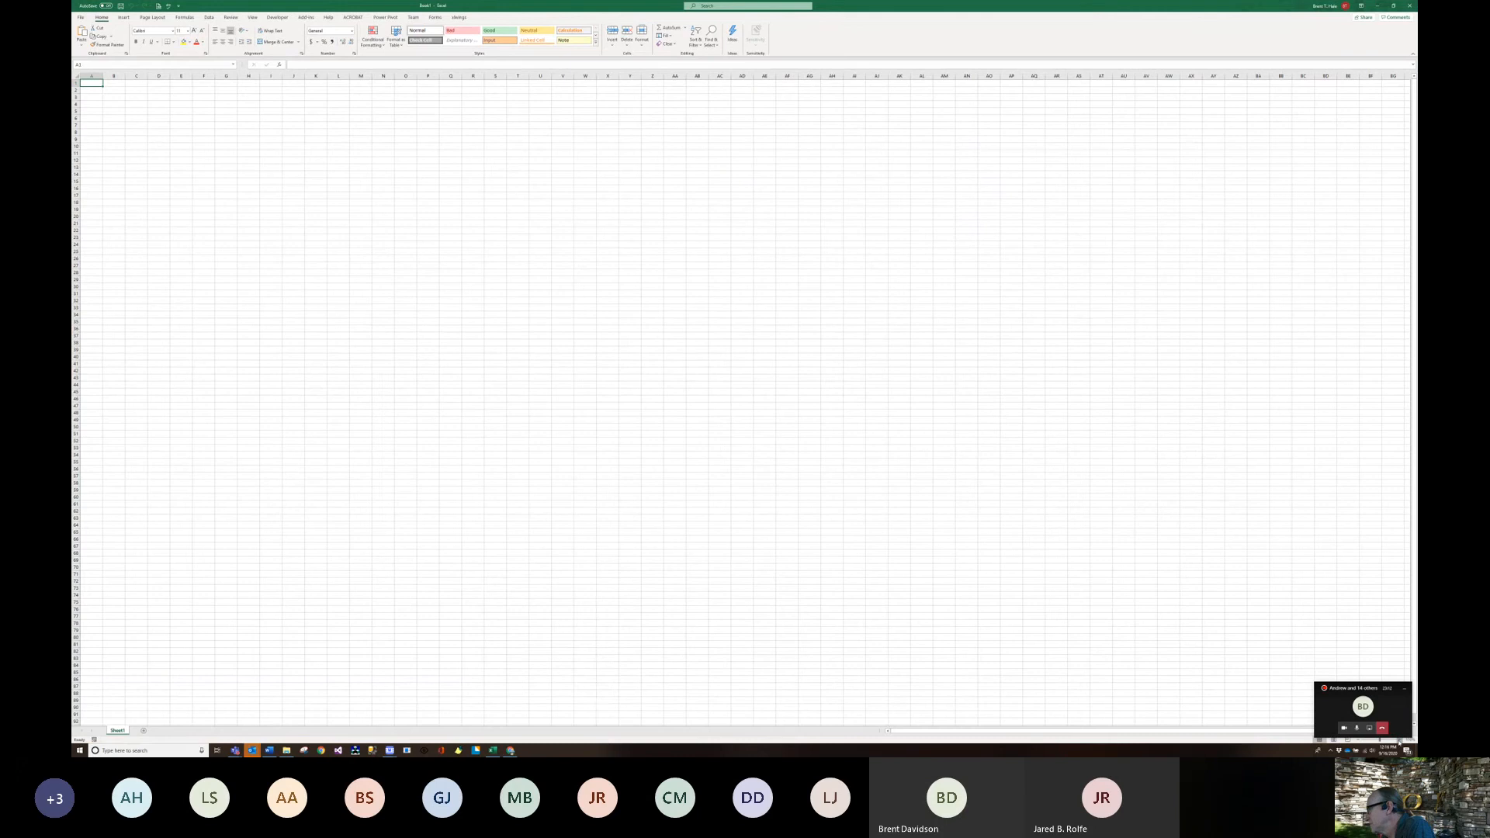
click(1404, 740)
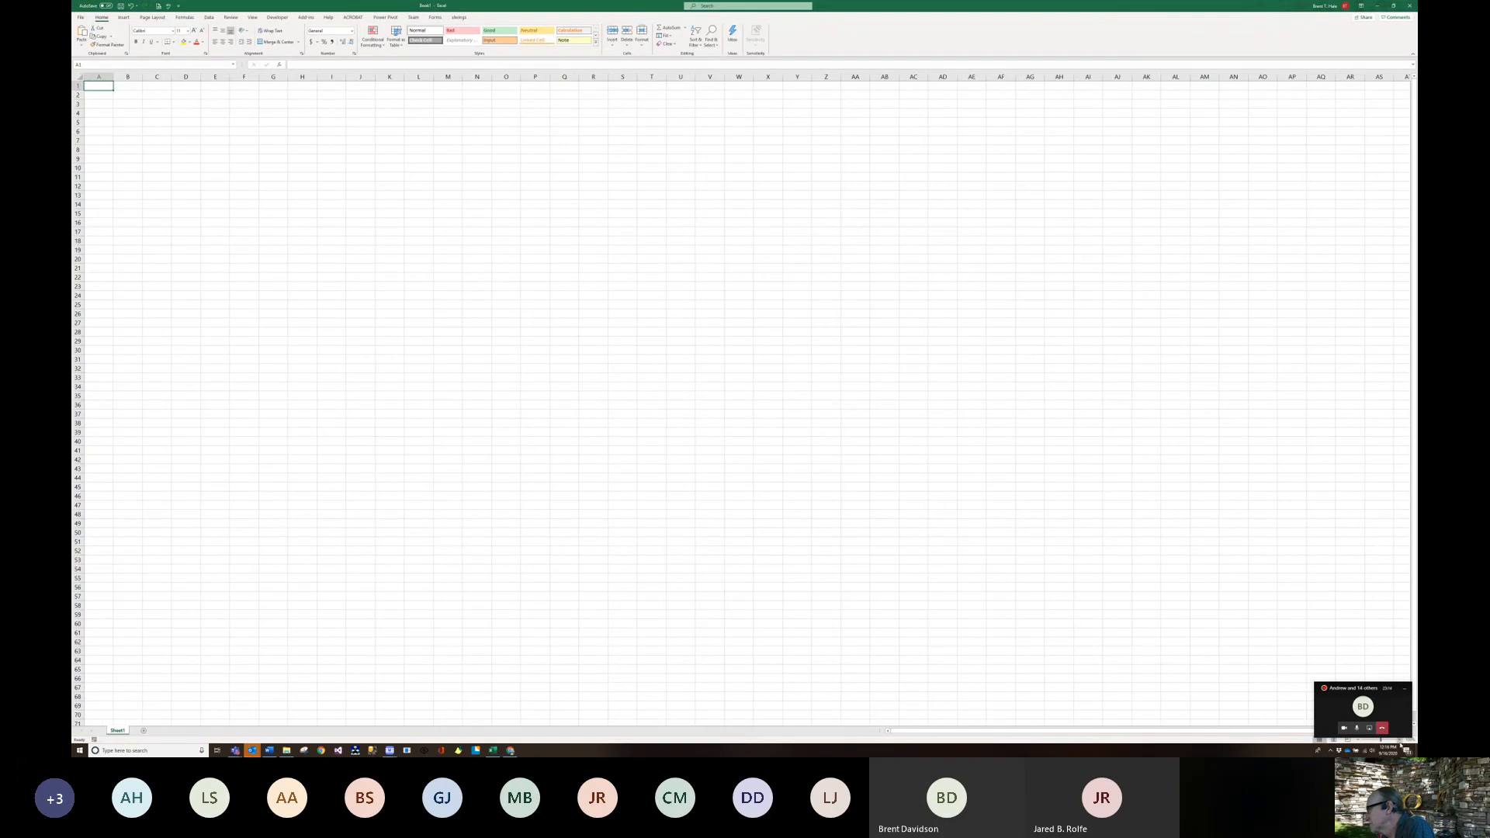
click(1404, 739)
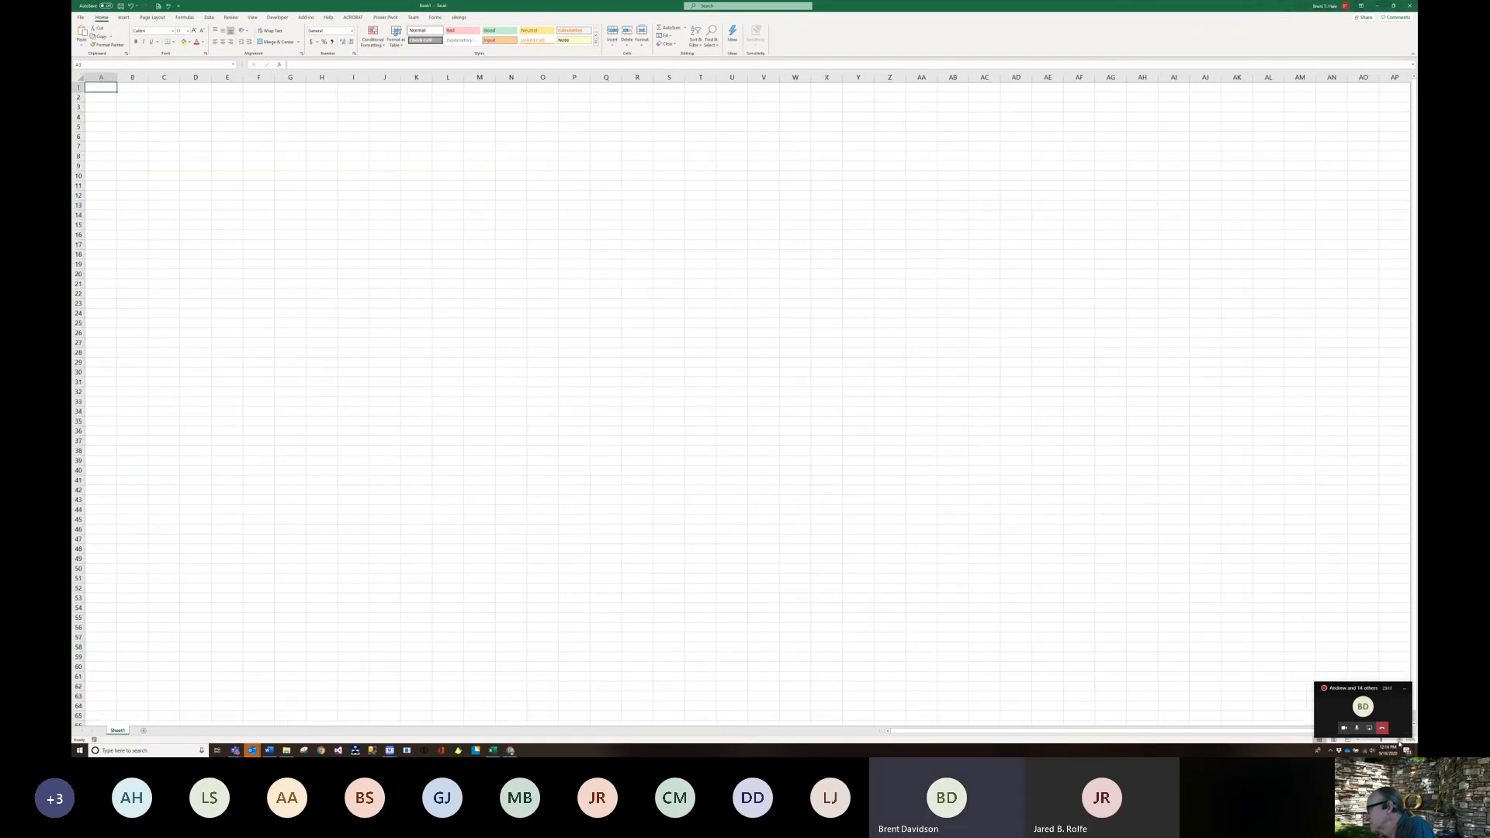
click(1403, 740)
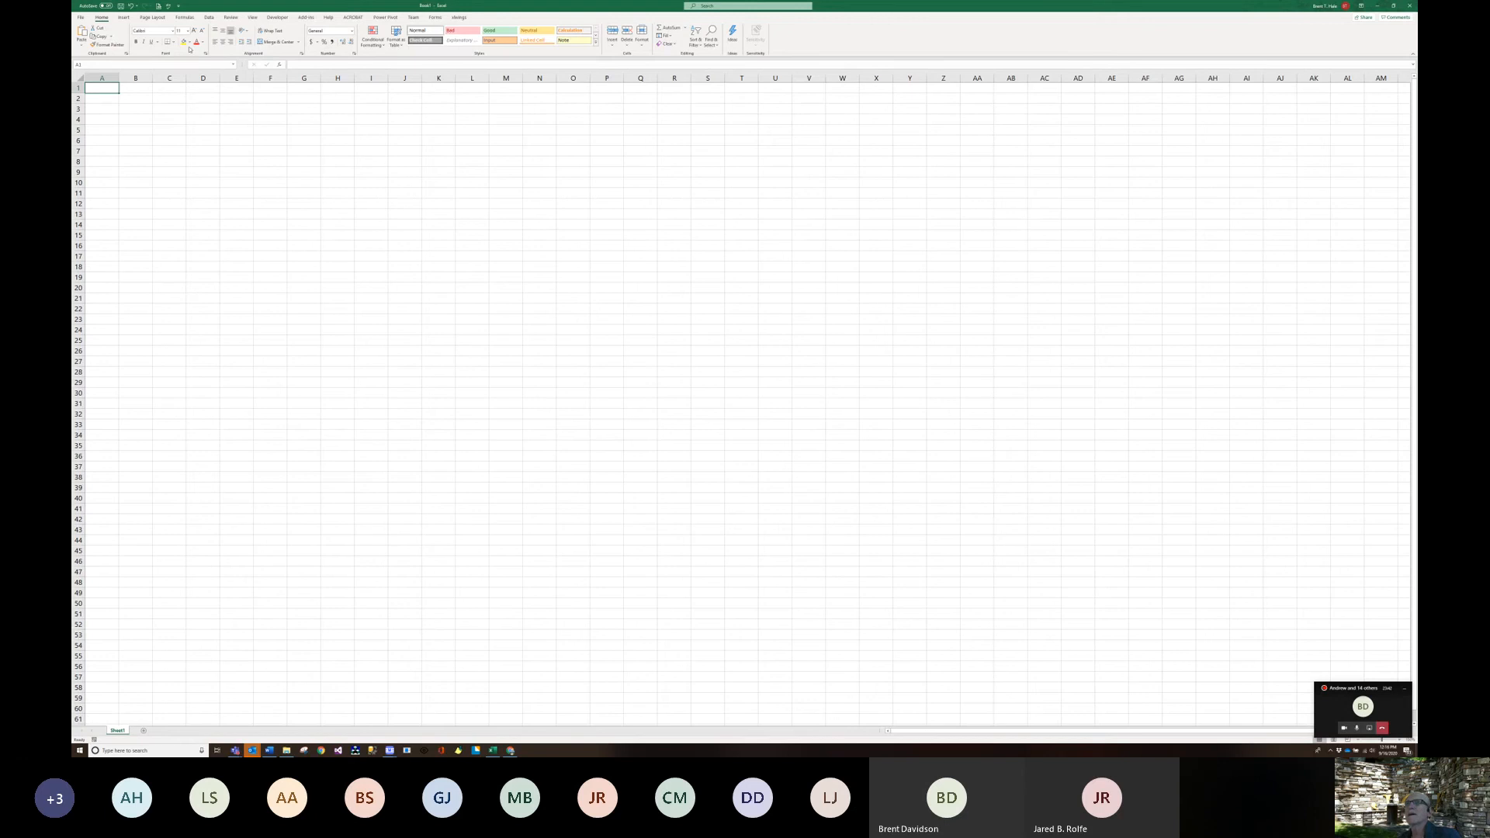
- Import ADJ.CSV from the DOWNLOAD folder on drive C as a Text/CSV data source
click(214, 21)
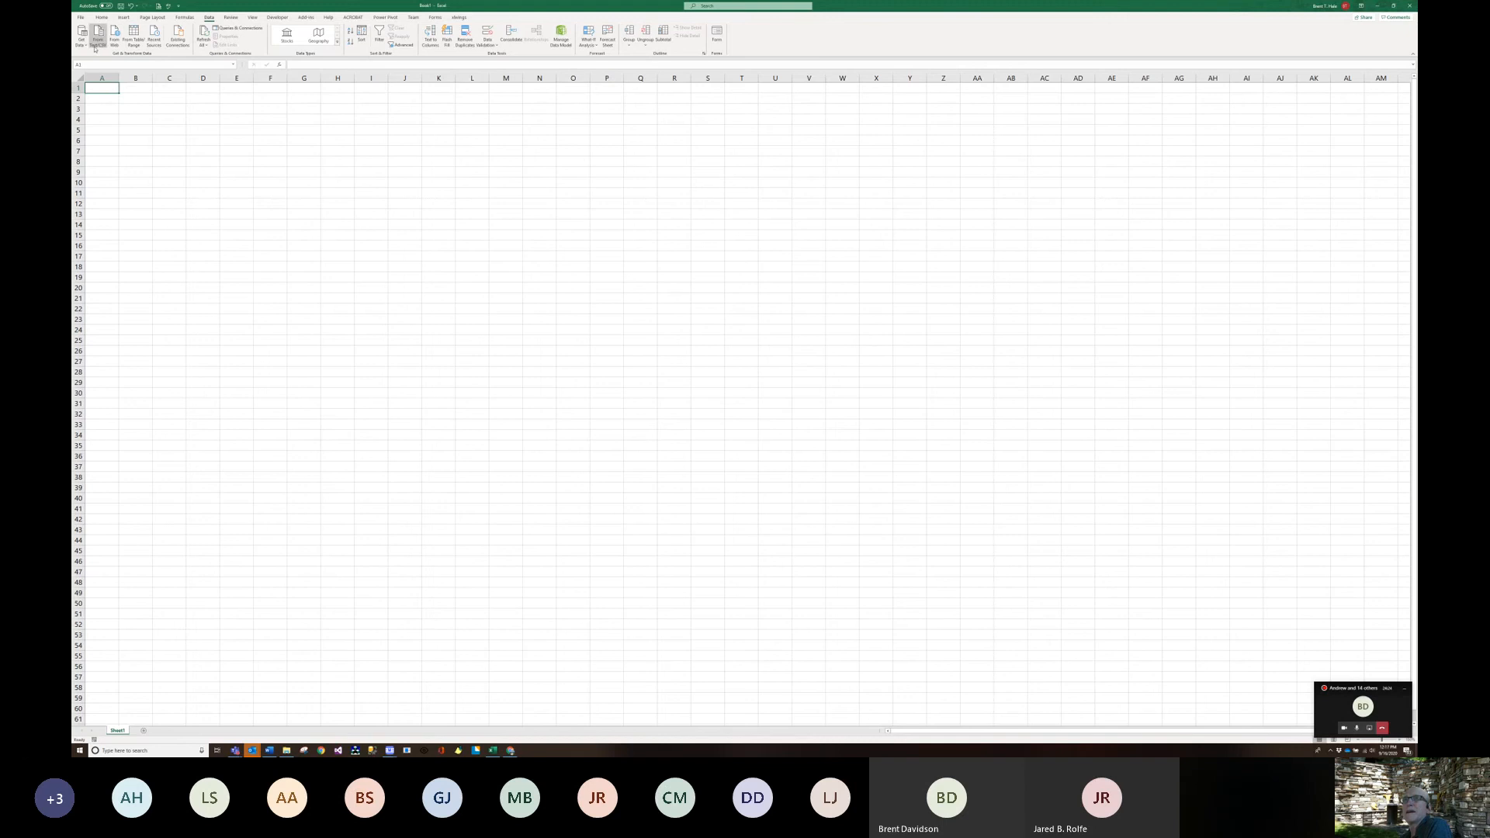
click(82, 38)
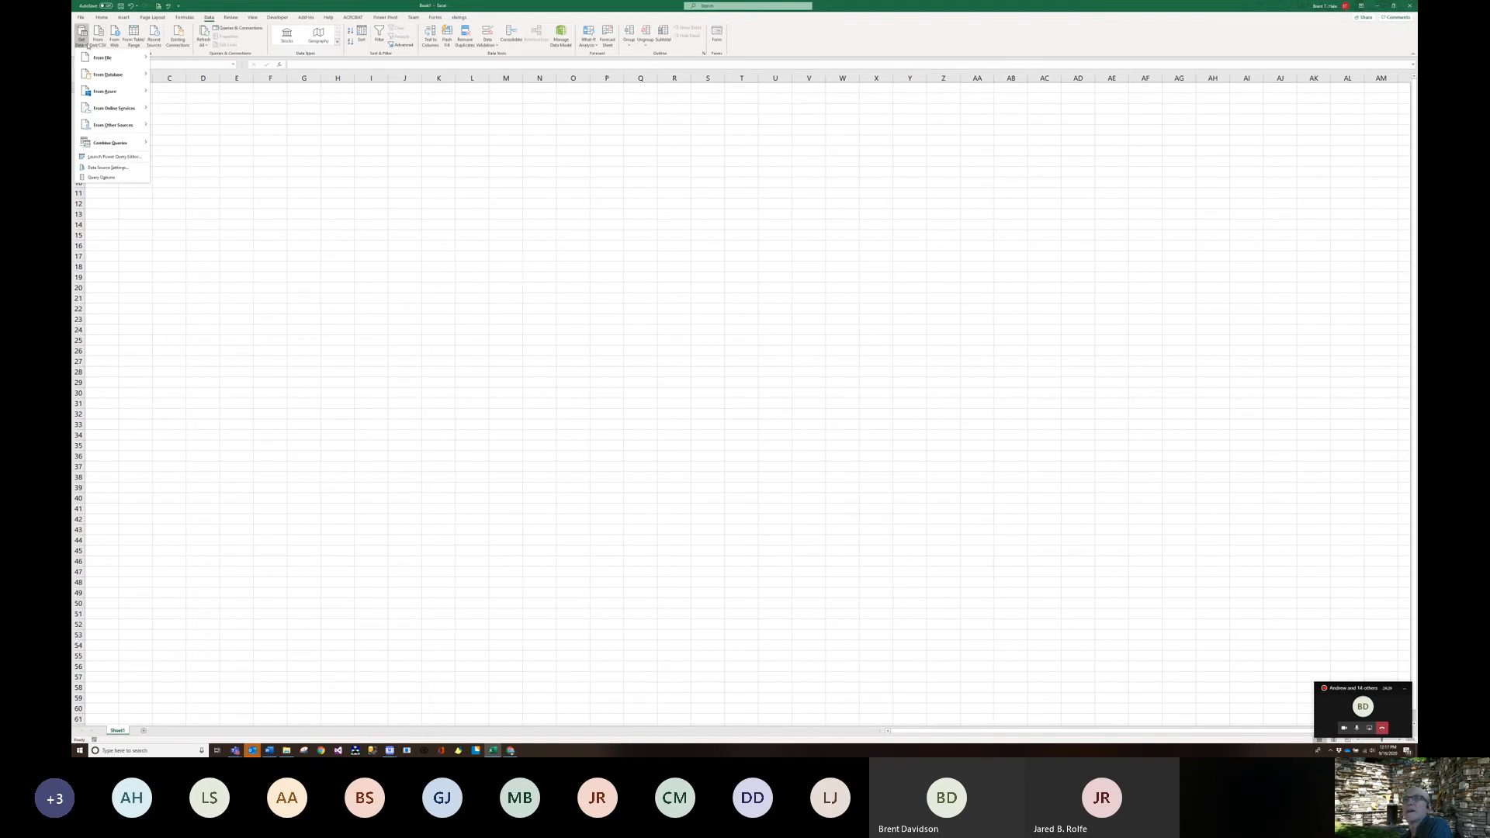
mouse_move(98, 63)
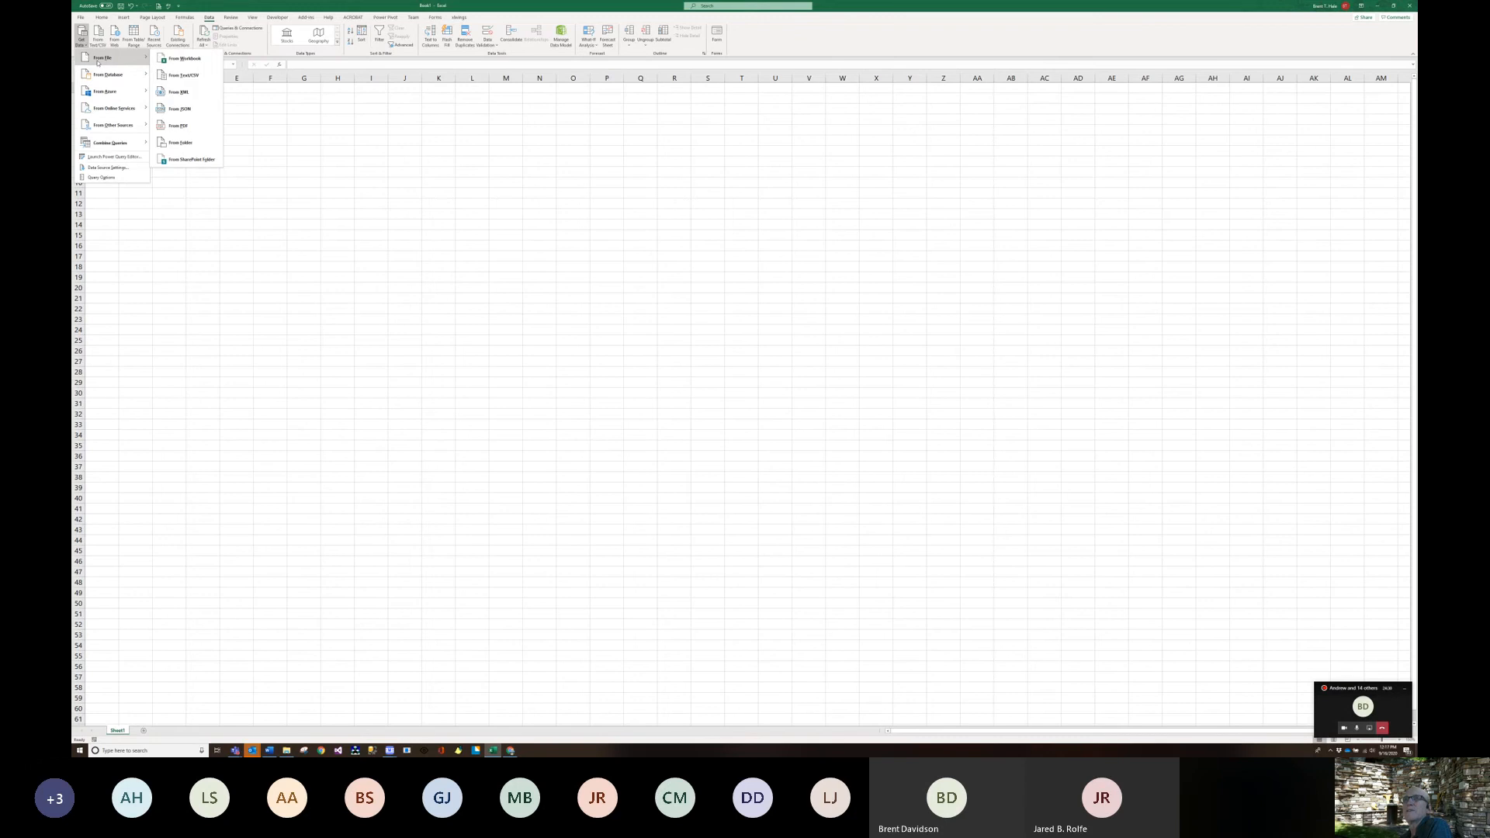
click(195, 77)
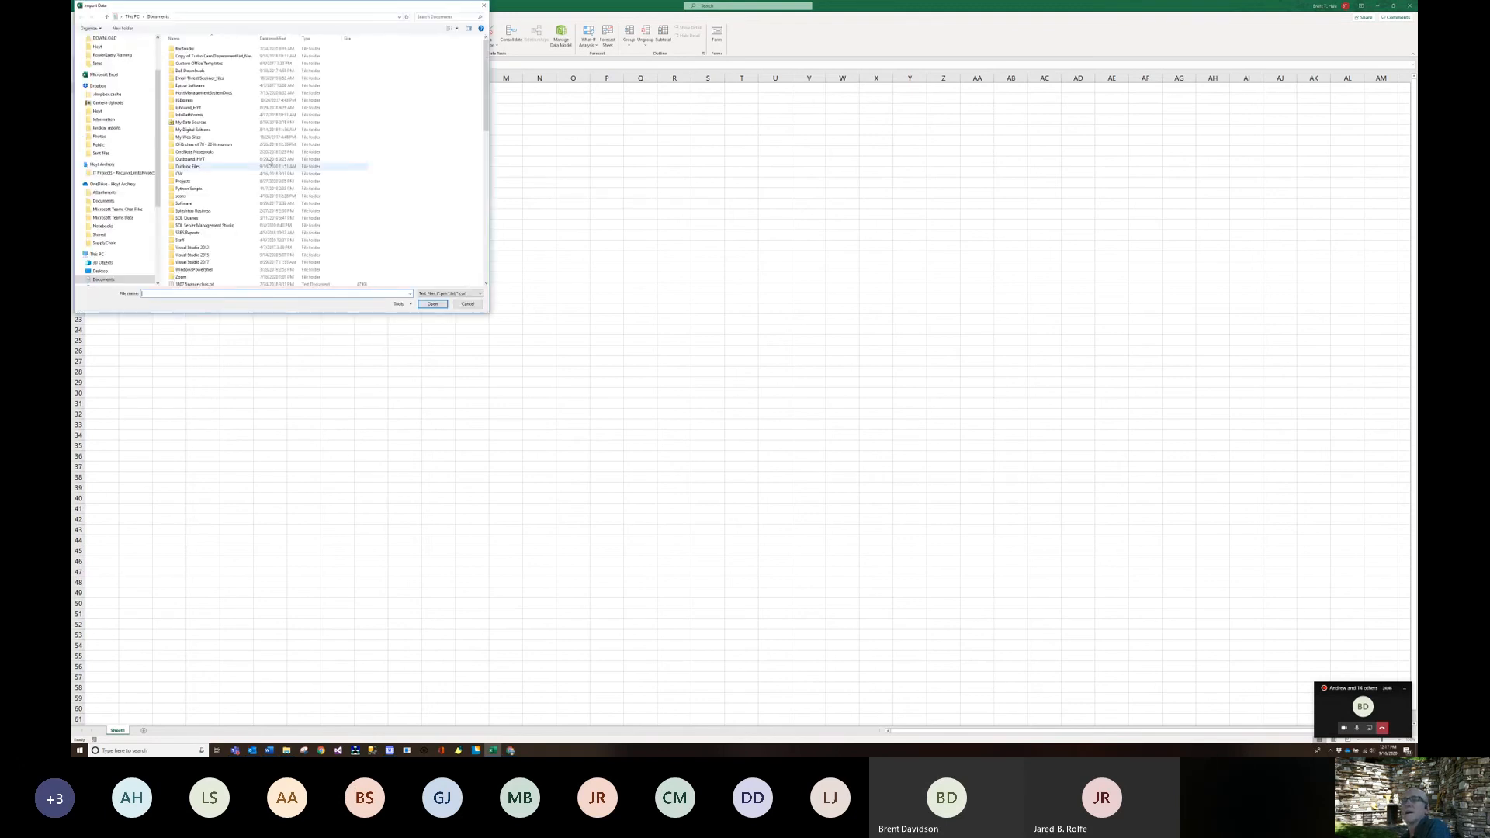
scroll(109, 226, down, 4)
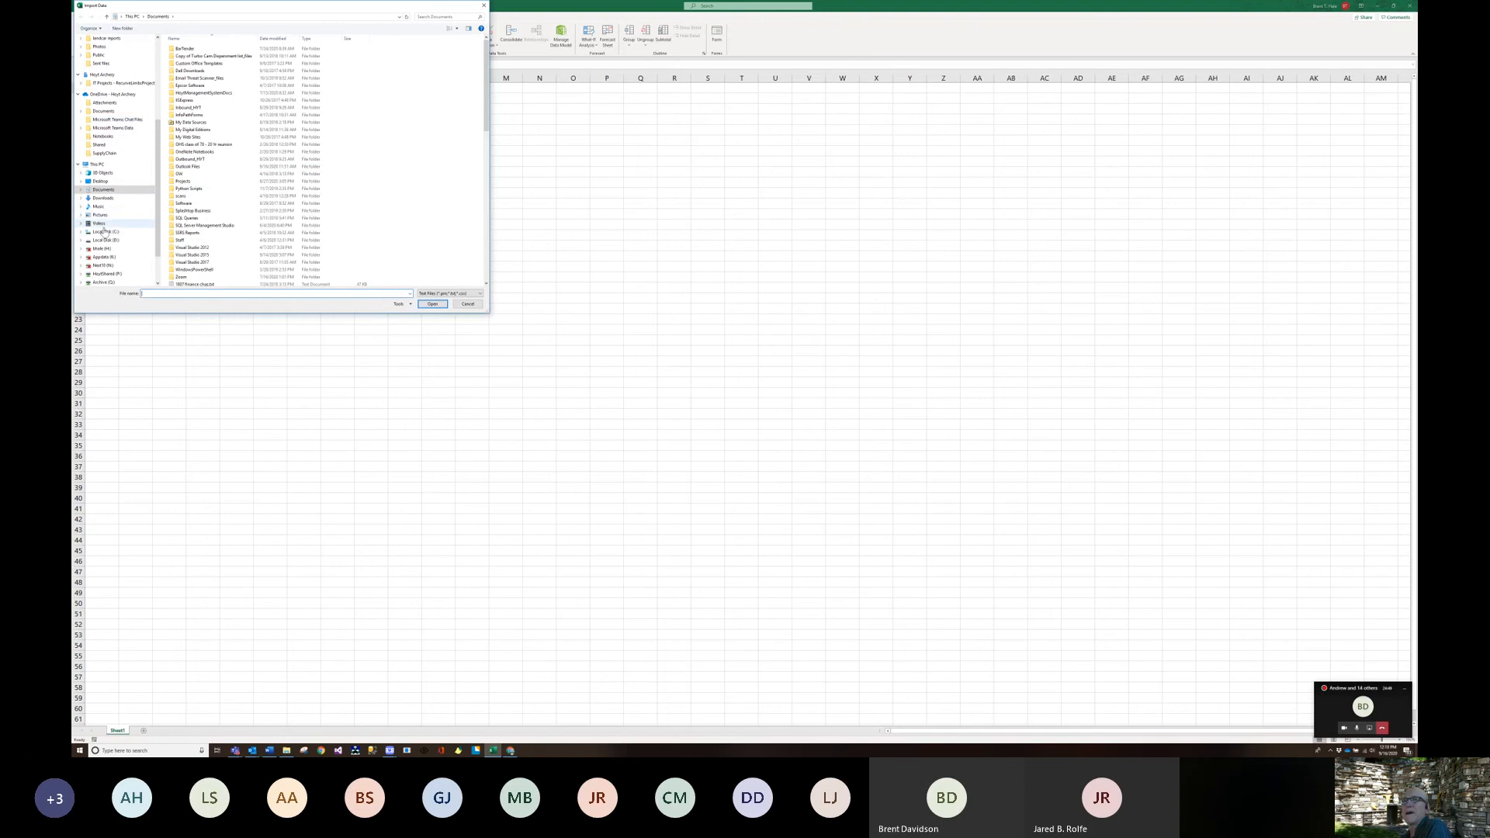
click(104, 232)
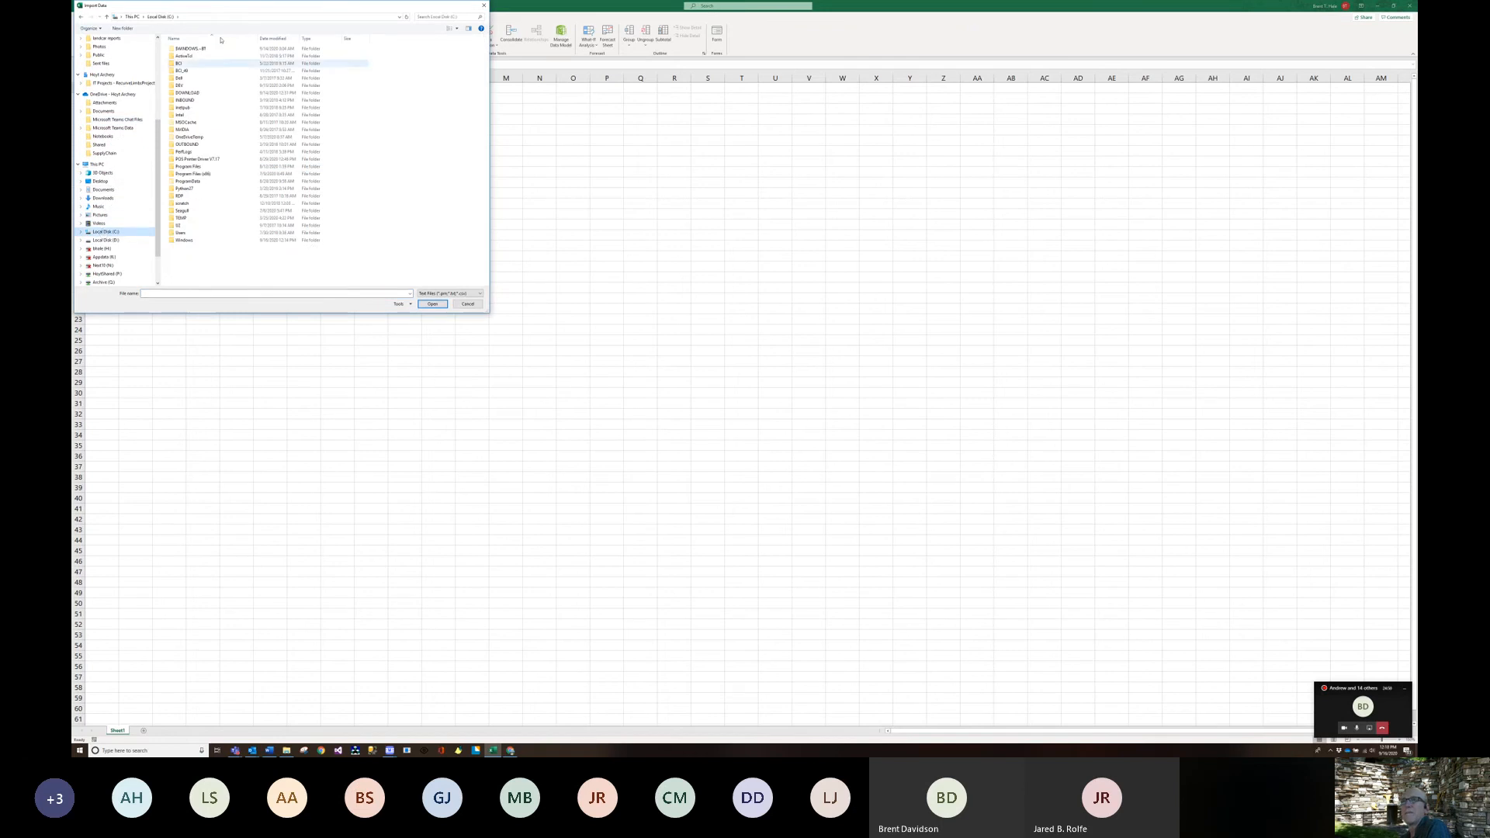
double_click(194, 93)
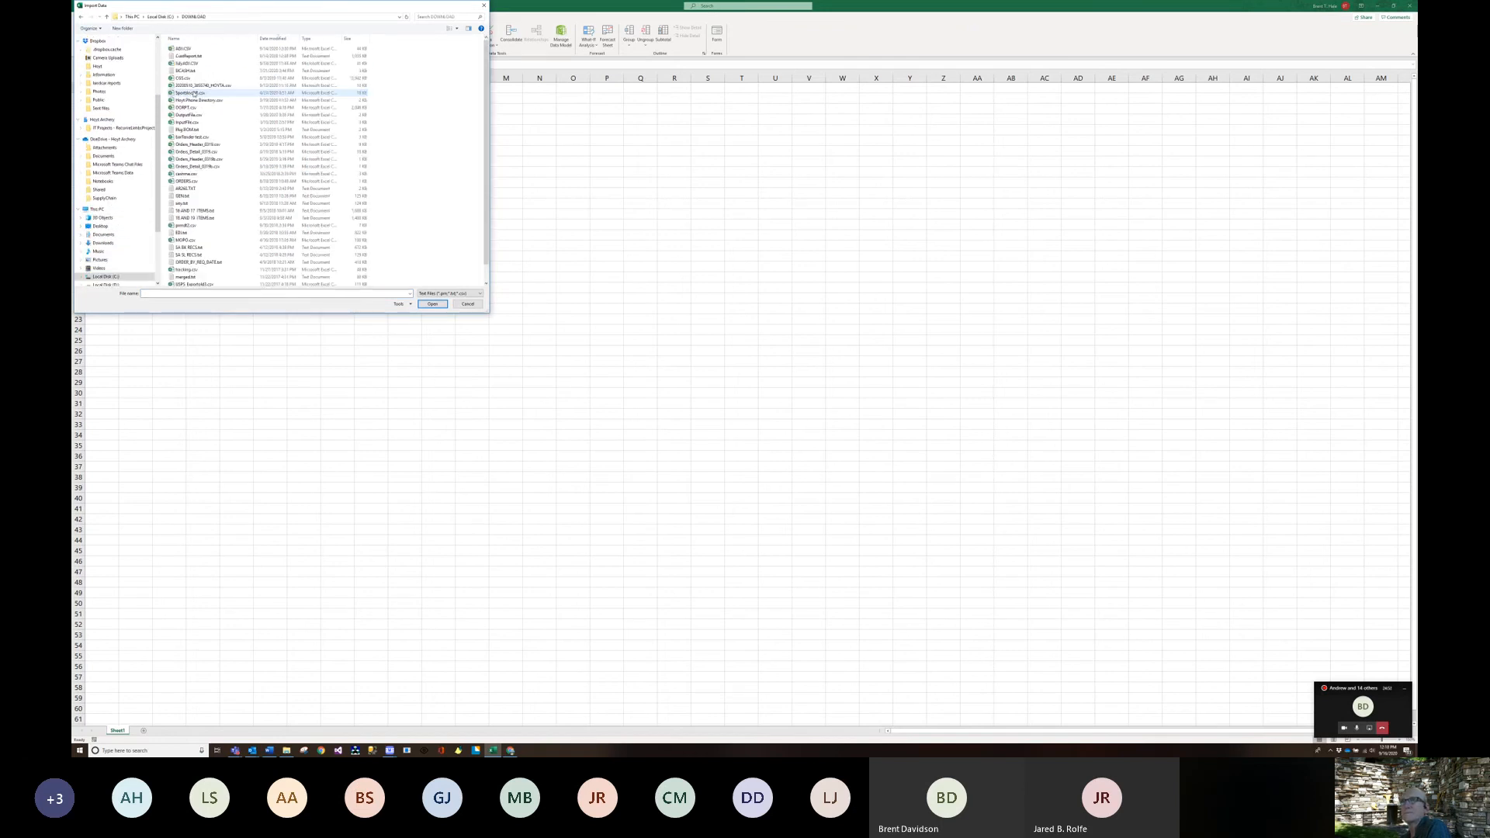
click(183, 49)
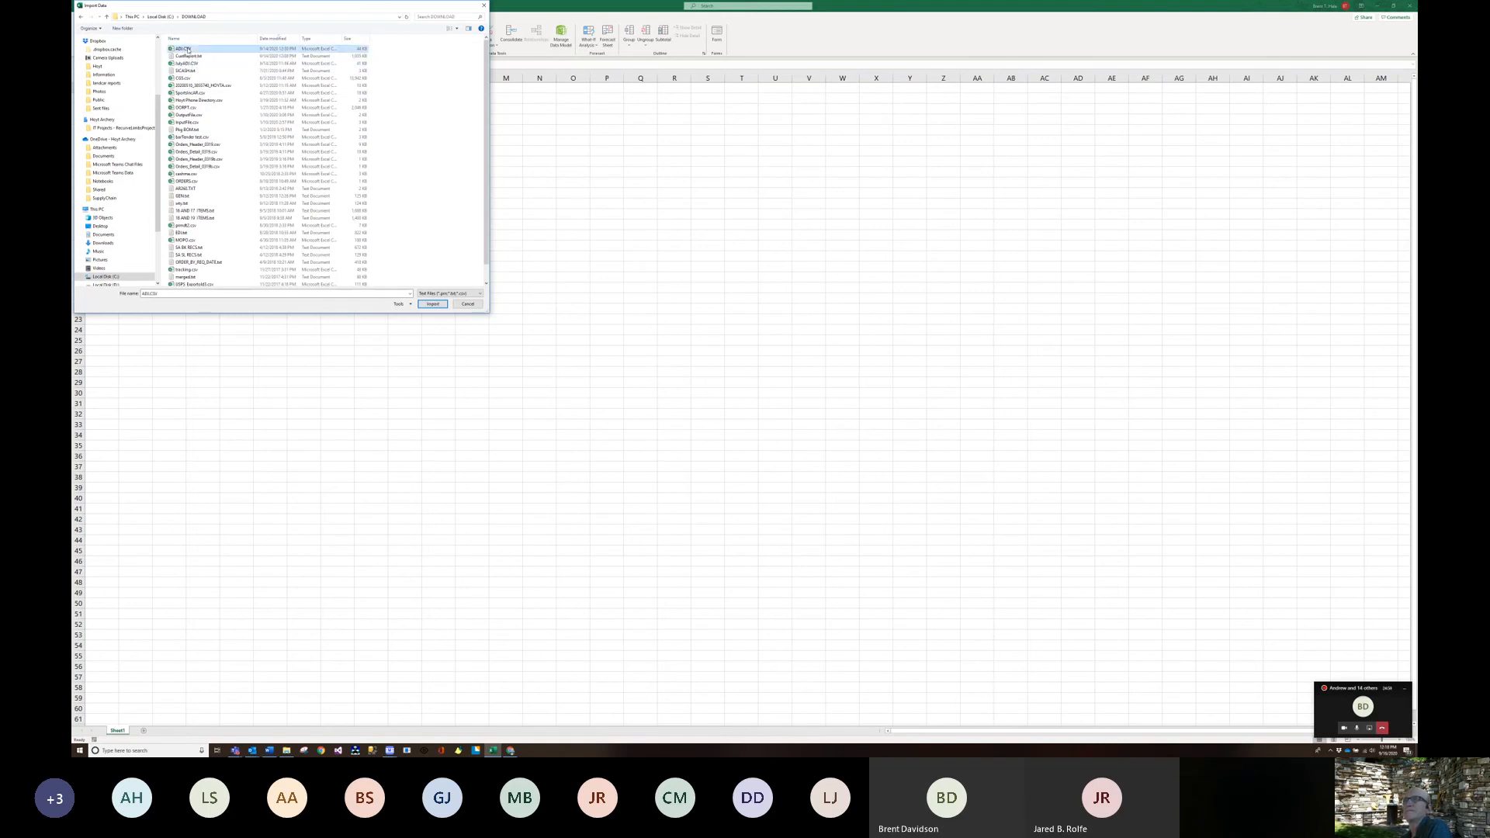
click(433, 304)
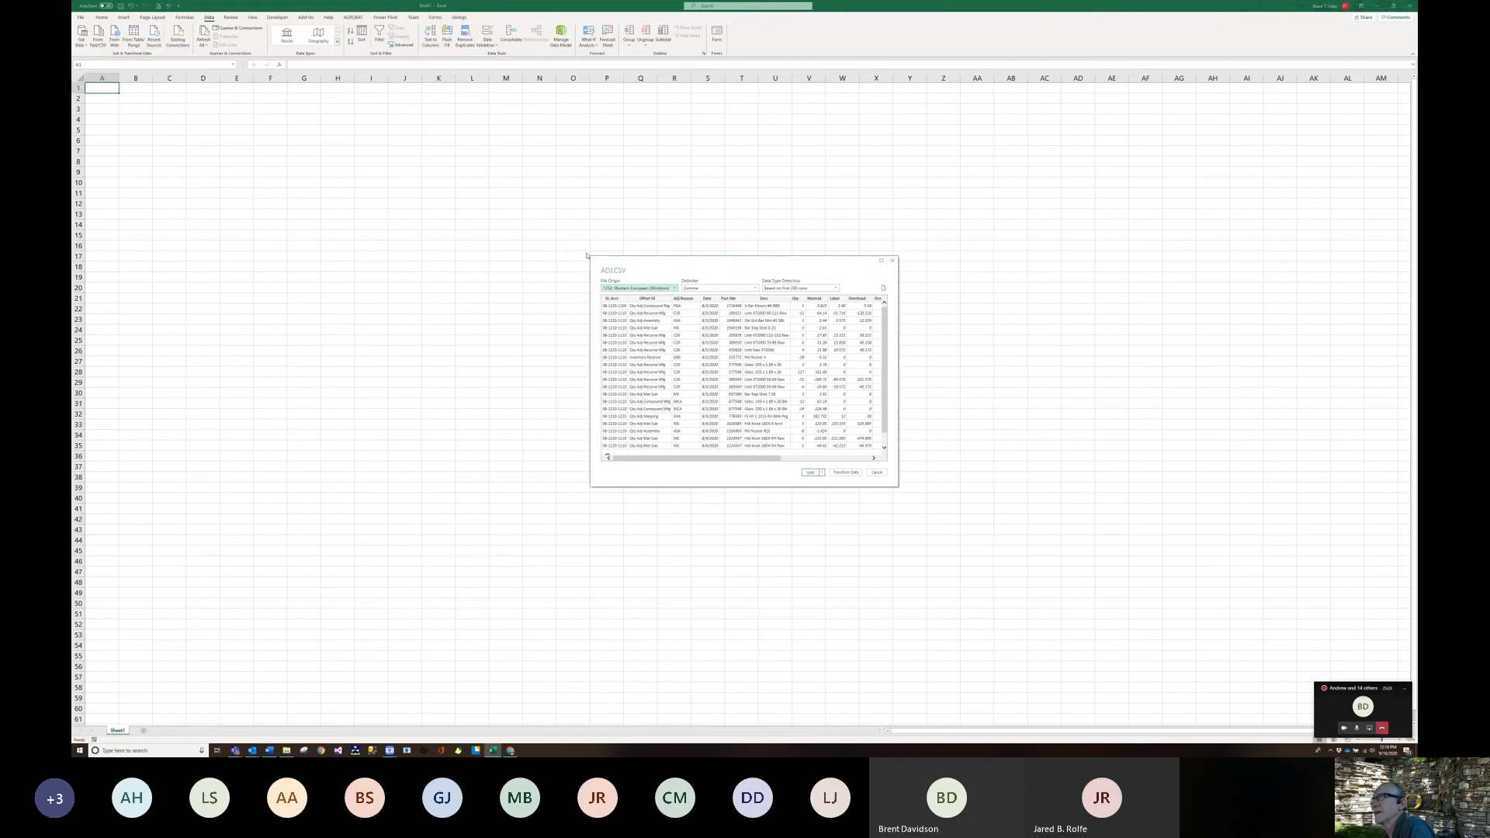
- Enlarge the ADJ.CSV preview to show all columns and load the data into a new worksheet as a table
drag(590, 257, 266, 130)
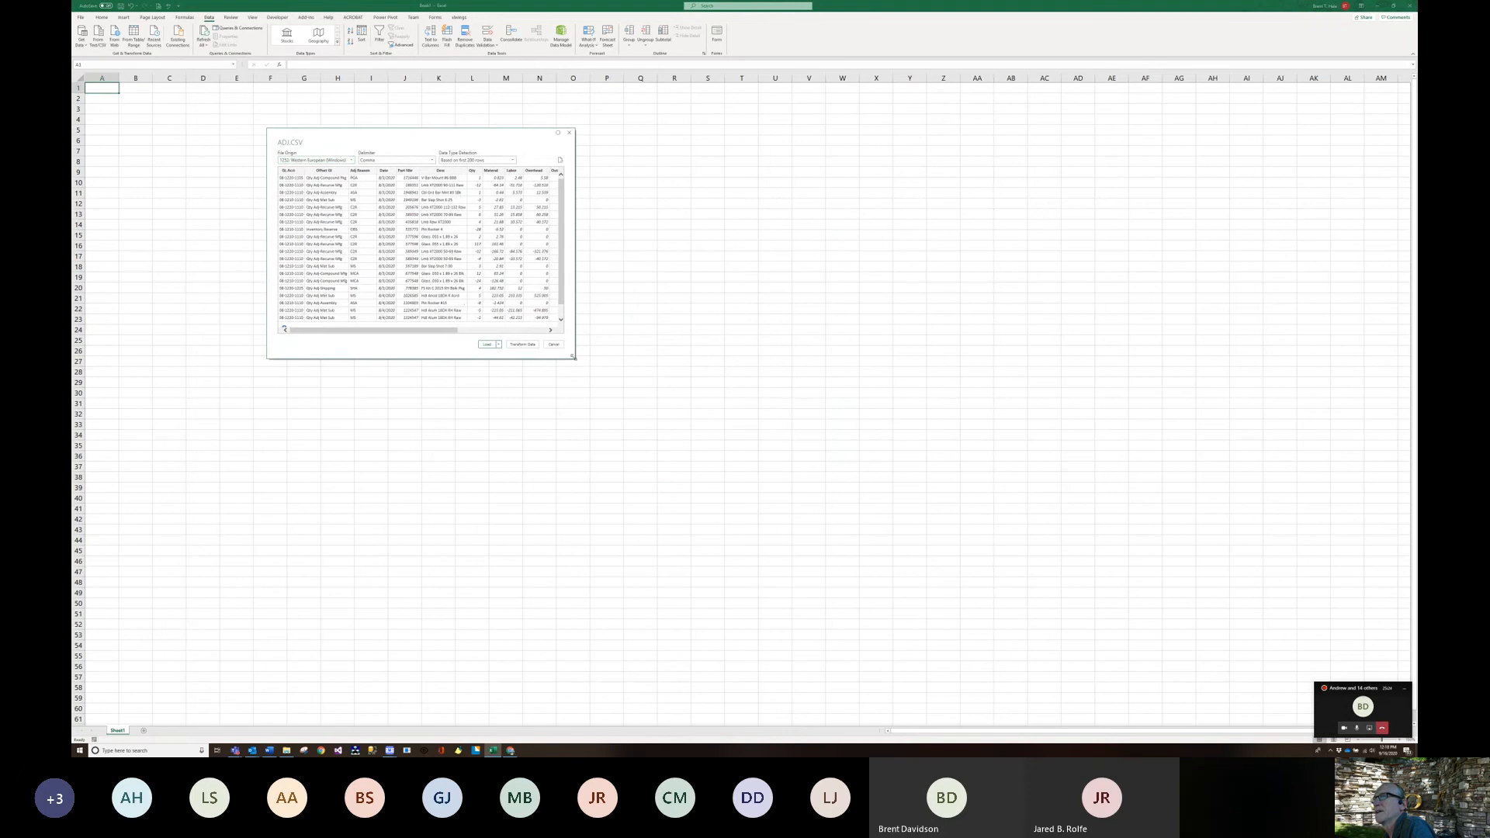
drag(574, 358, 801, 405)
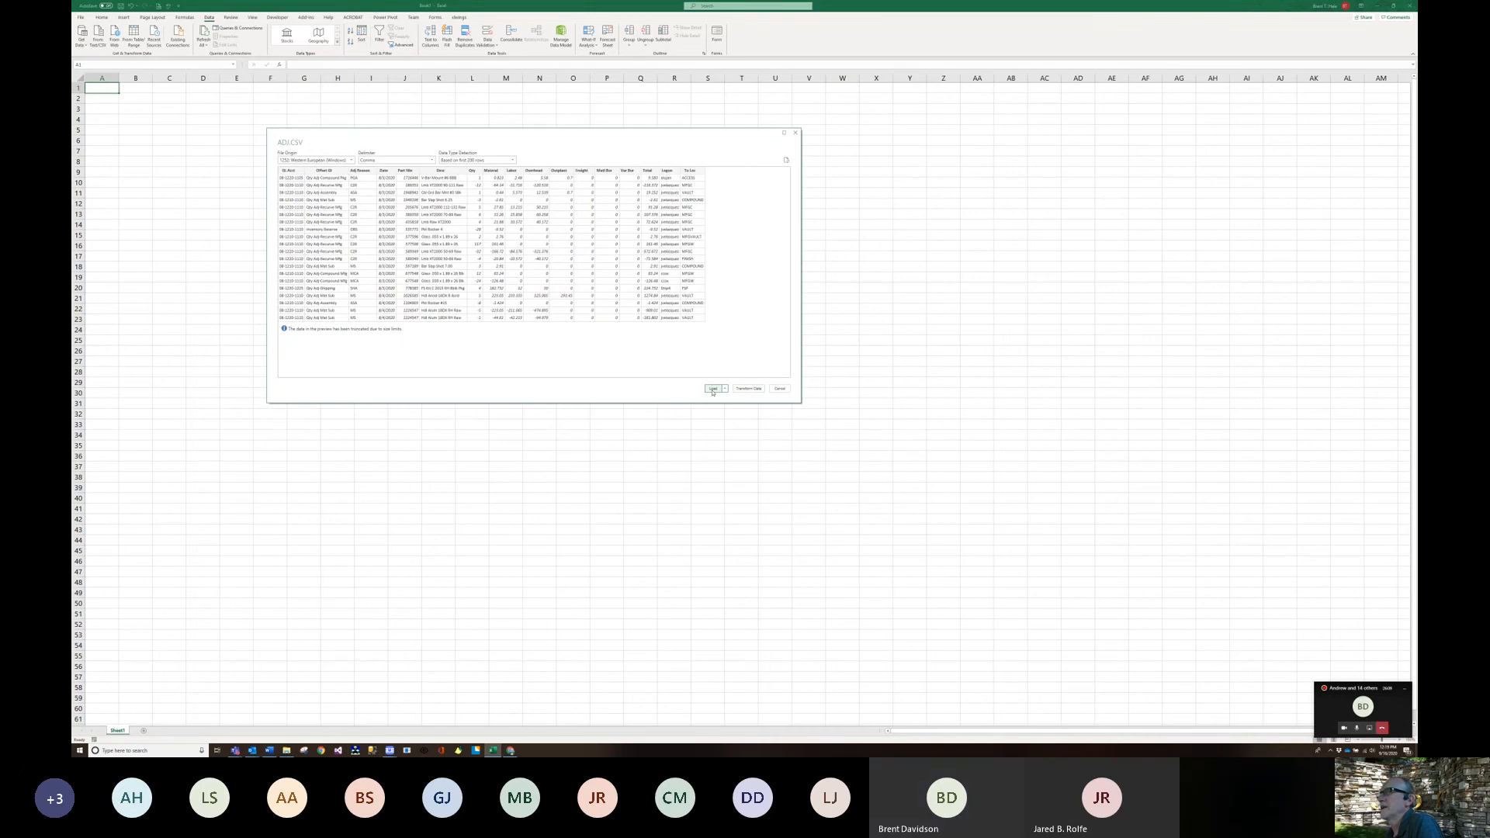
click(713, 389)
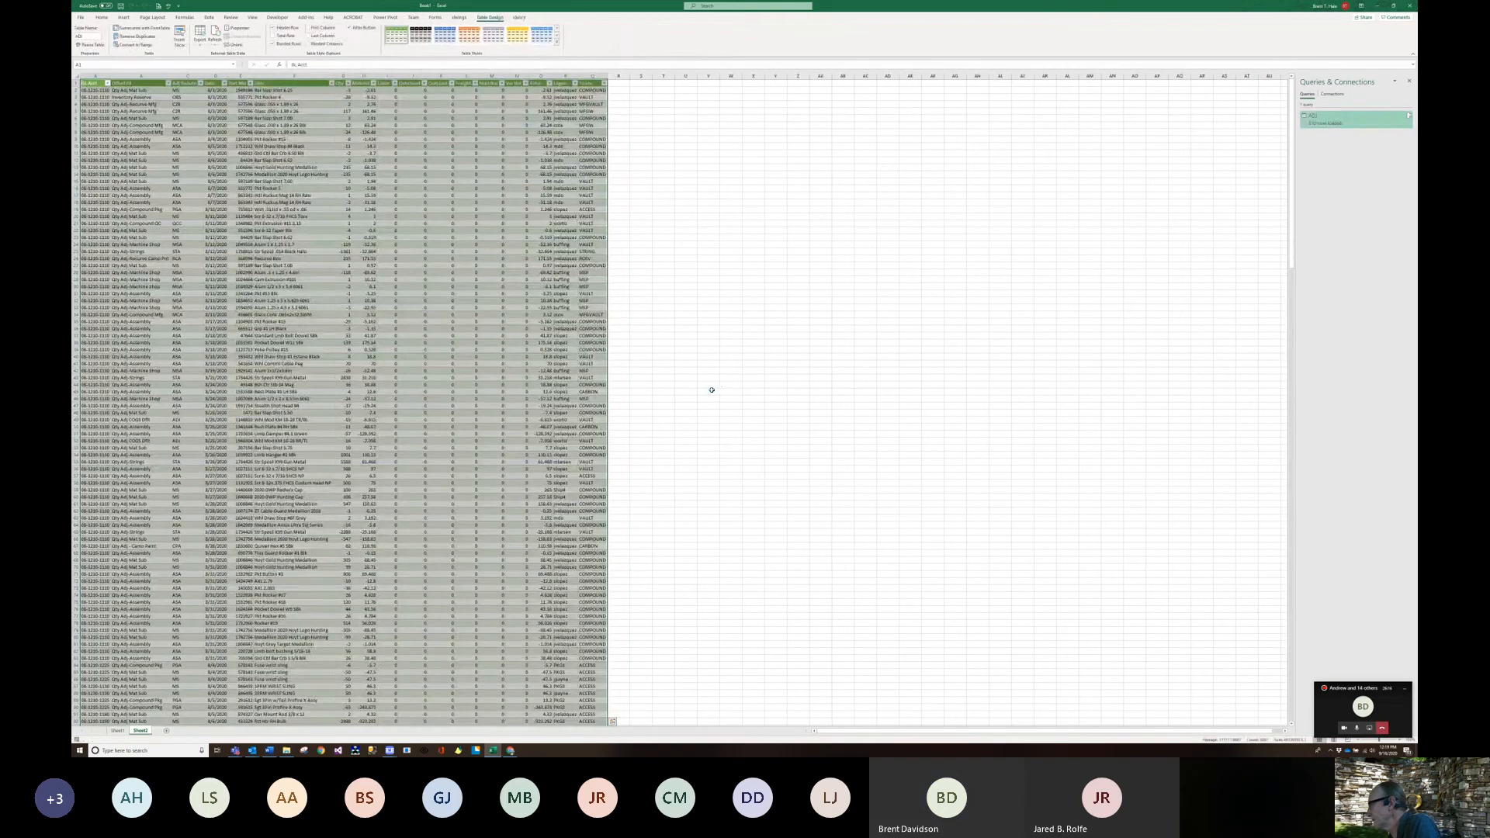
click(1401, 740)
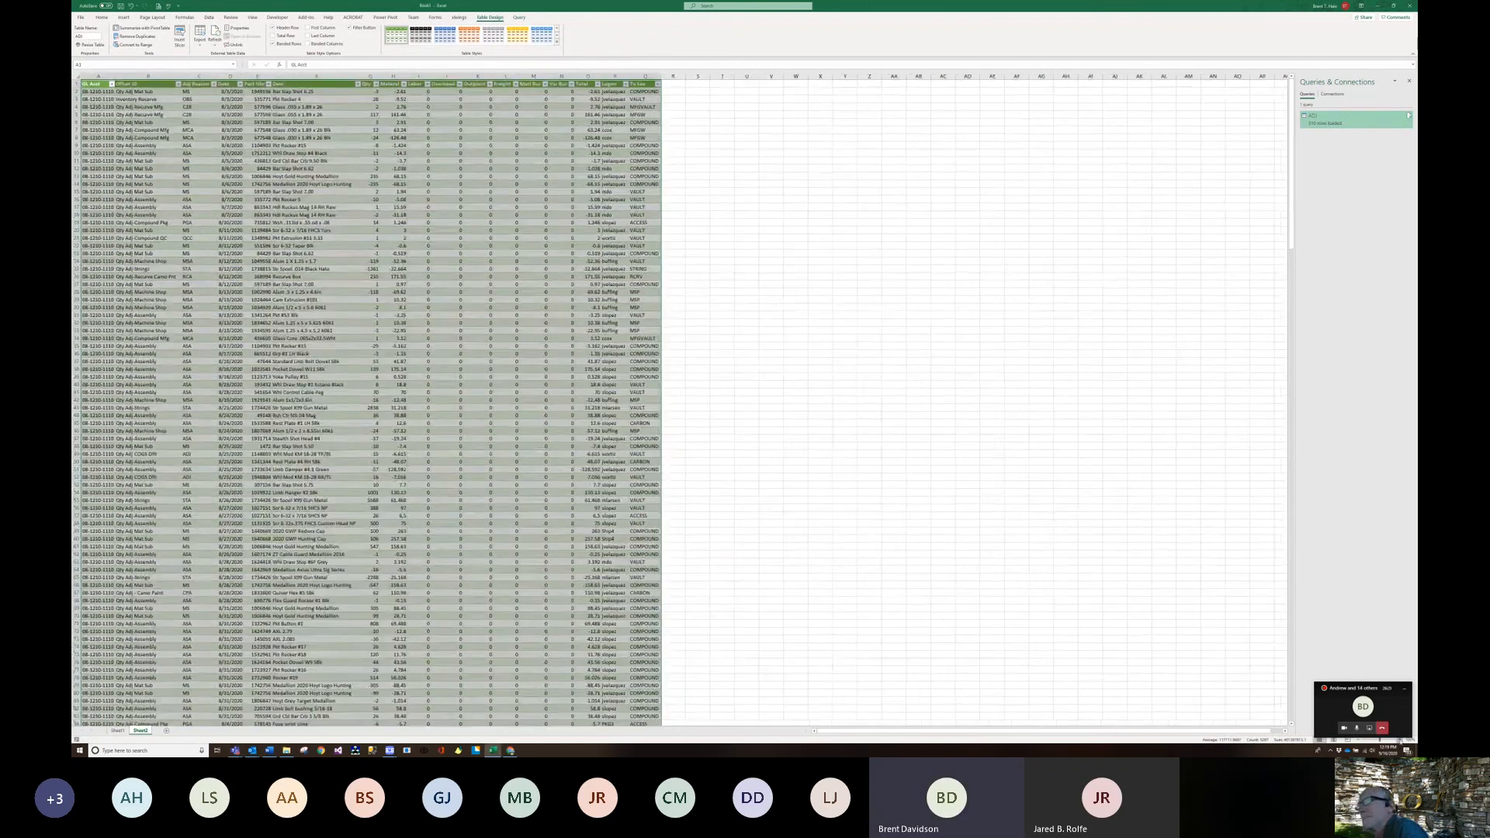
- Examine the loaded ADJ table's header row and the sort and filter choices of the Offset Gl column
click(1401, 740)
click(1401, 740)
click(1401, 740)
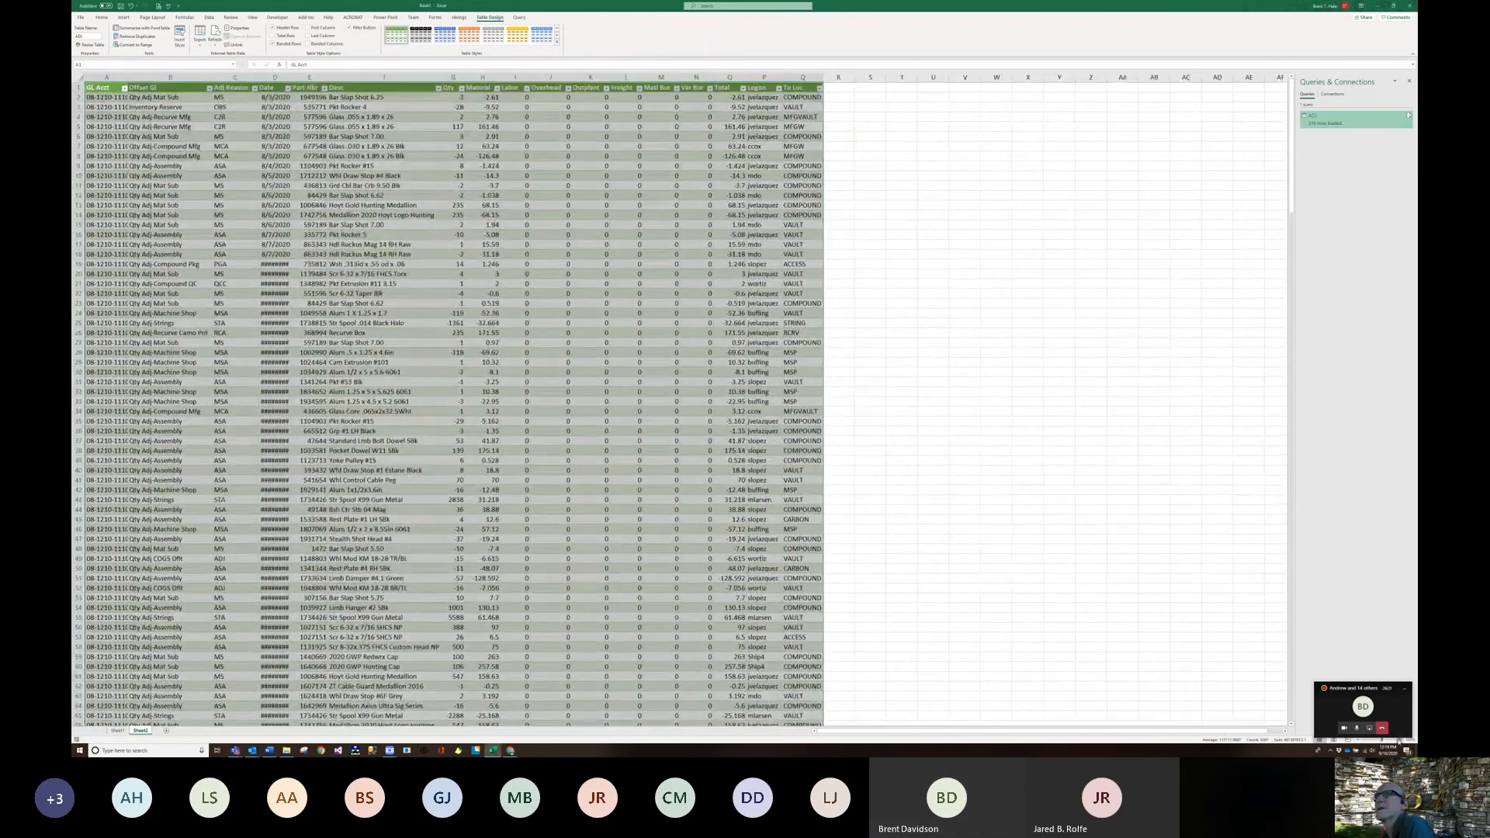
click(1400, 741)
click(1400, 741)
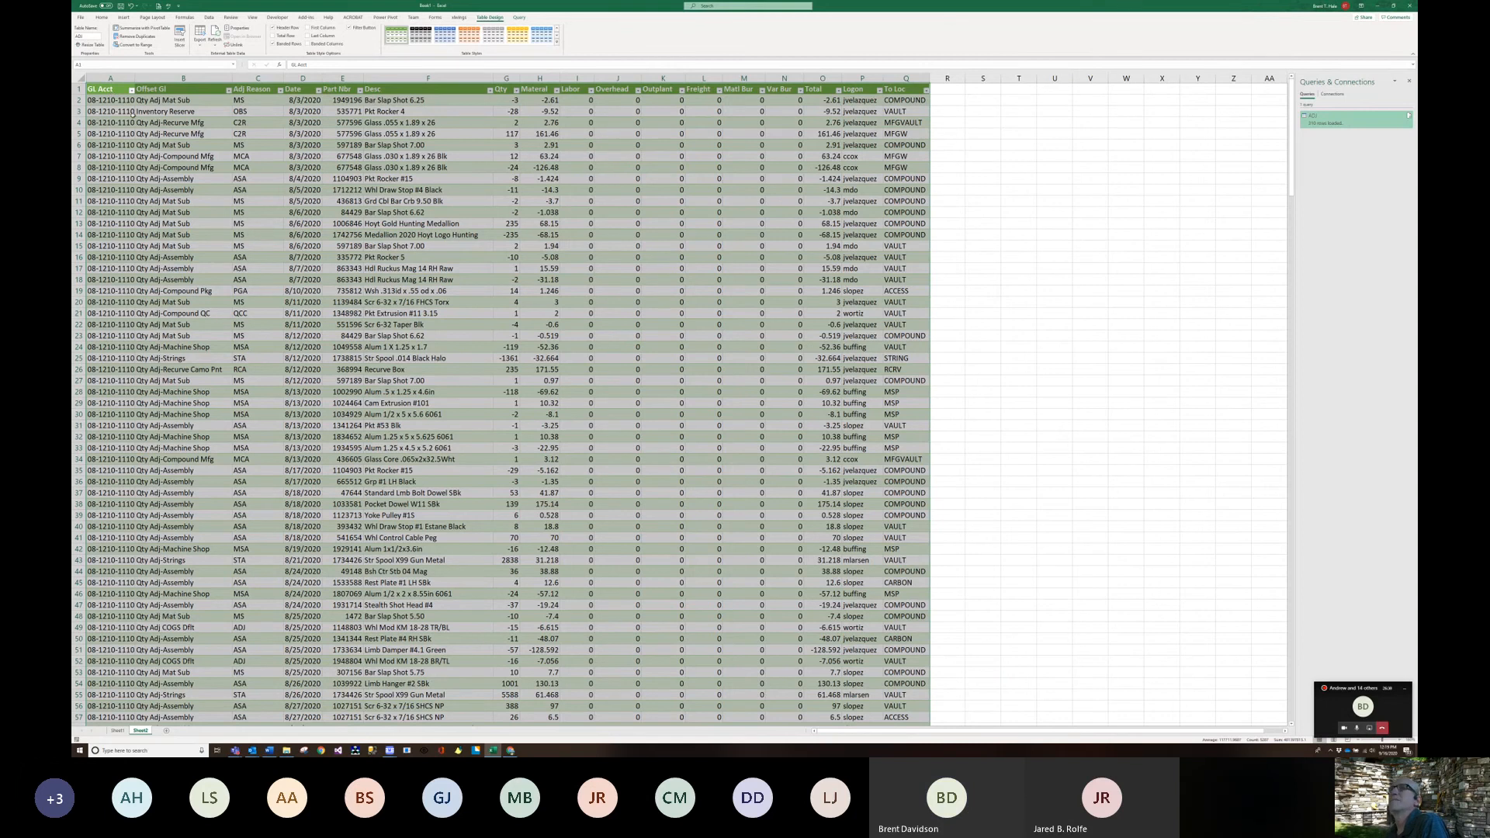
click(977, 192)
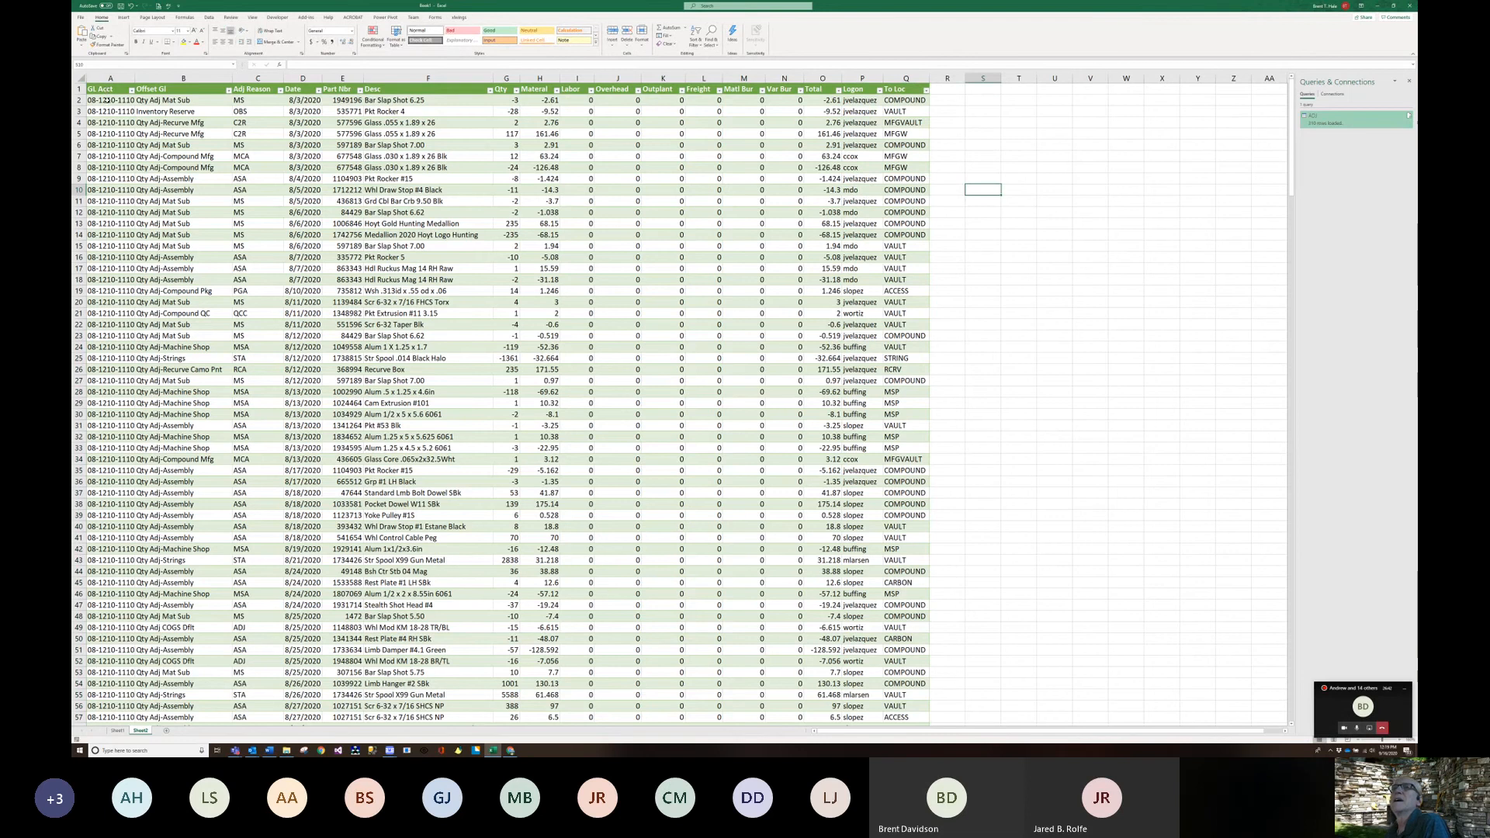
click(111, 145)
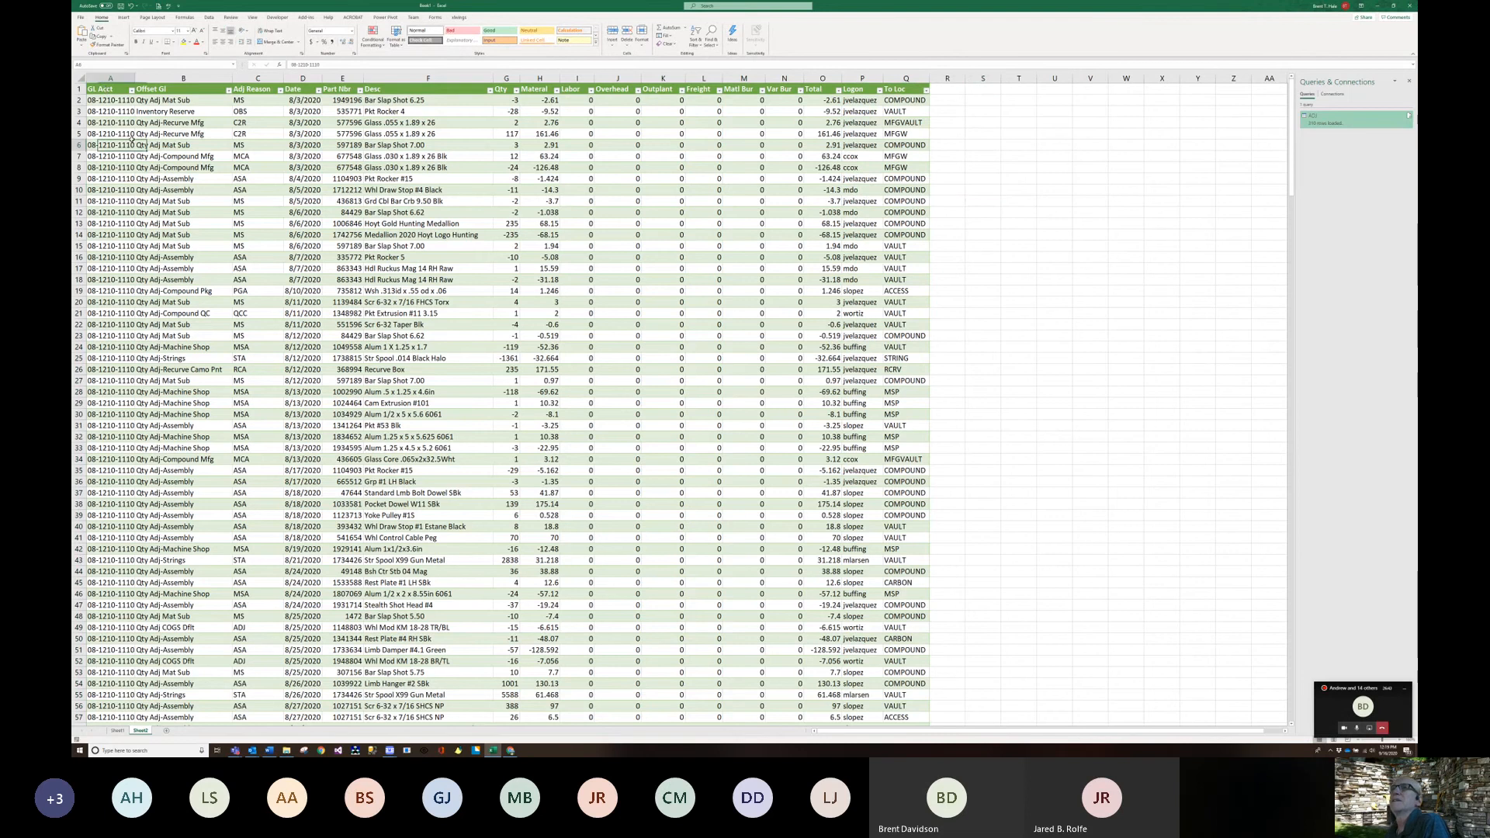
click(107, 89)
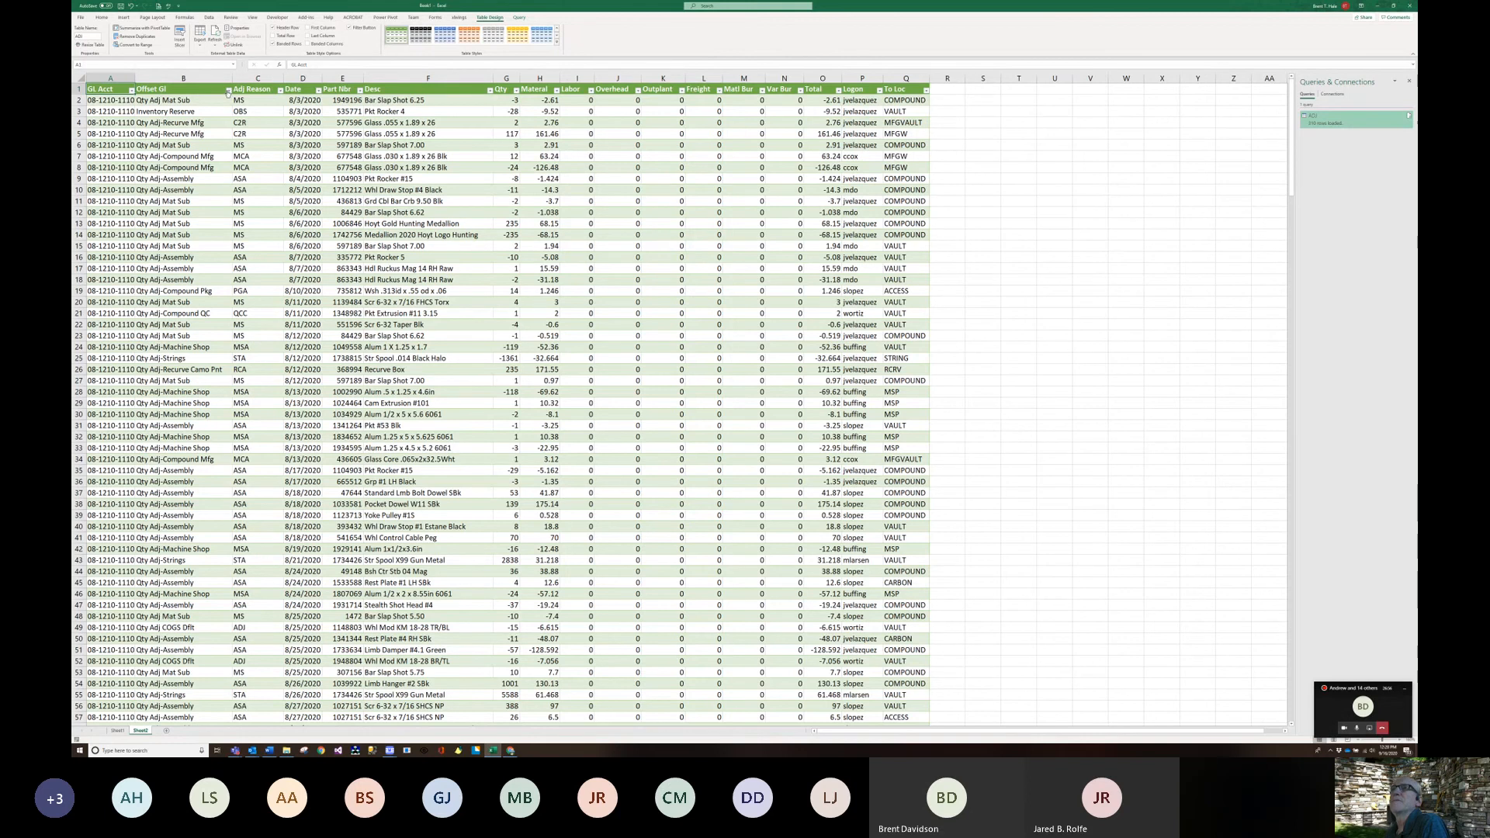
click(228, 90)
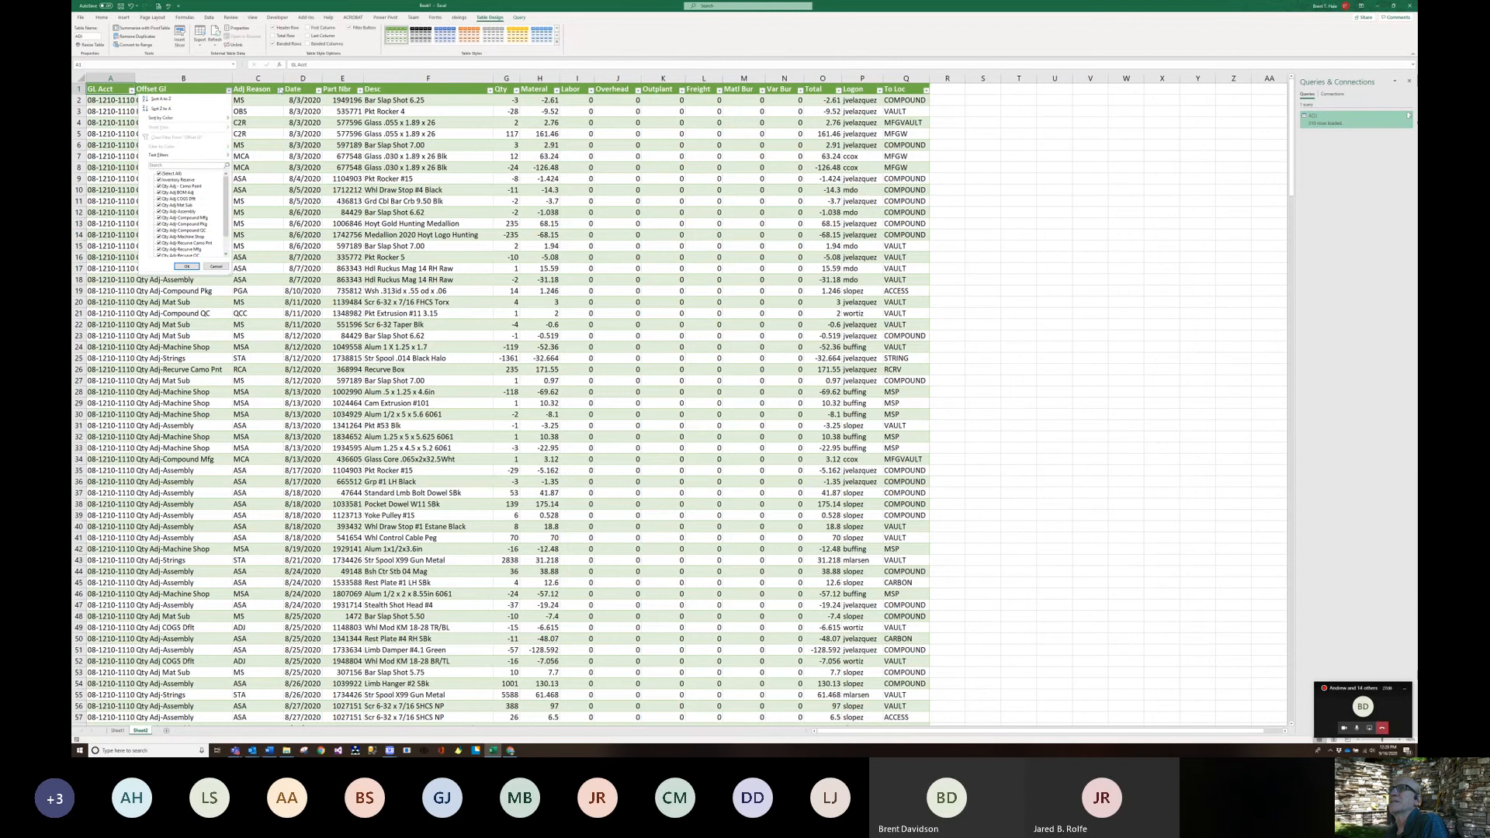
key(Escape)
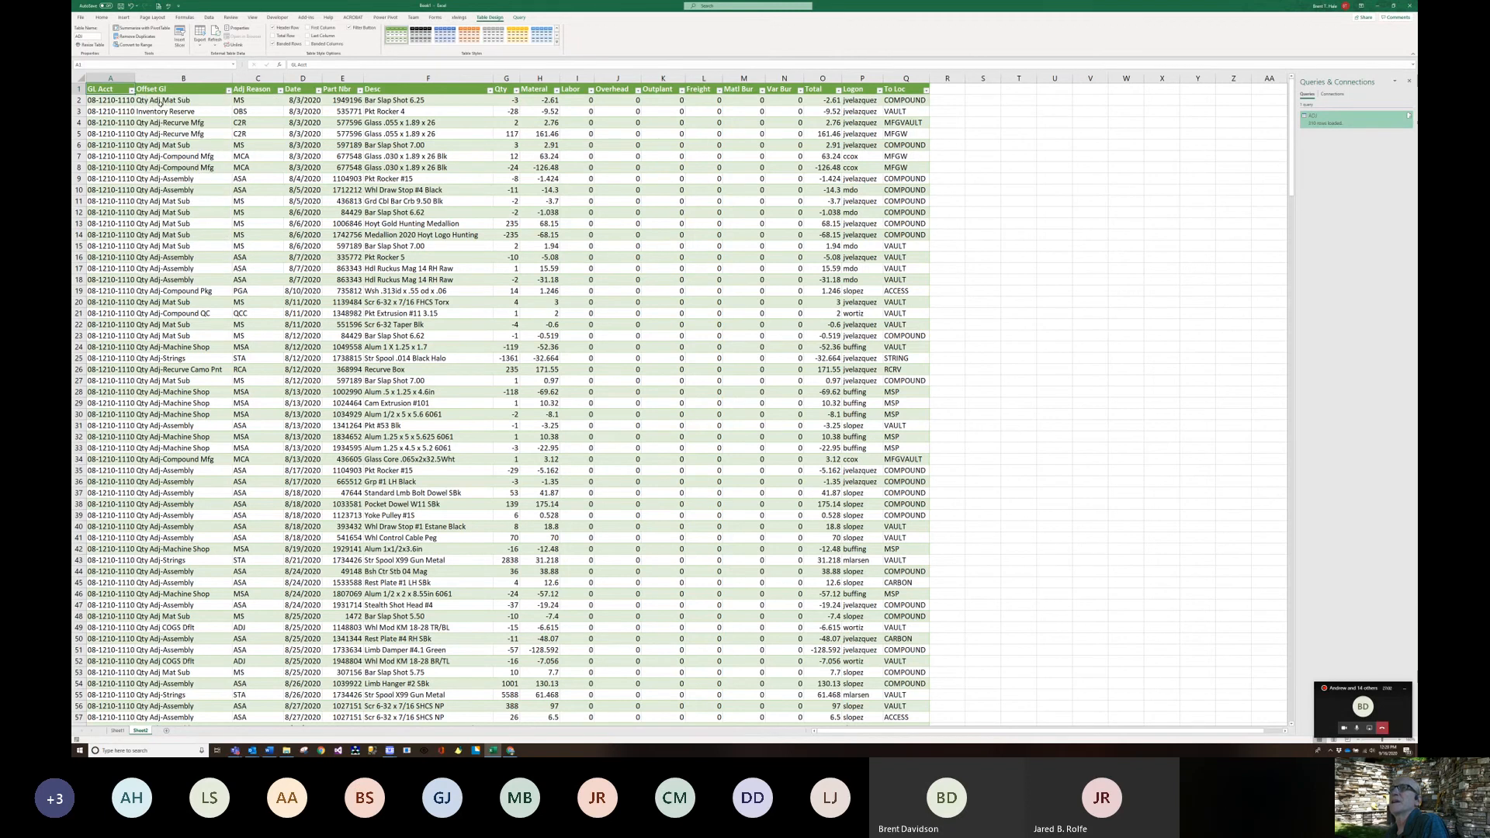
- Examine the sort and filter choices of the Part Nbr column without applying any, and look over the part descriptions
click(168, 90)
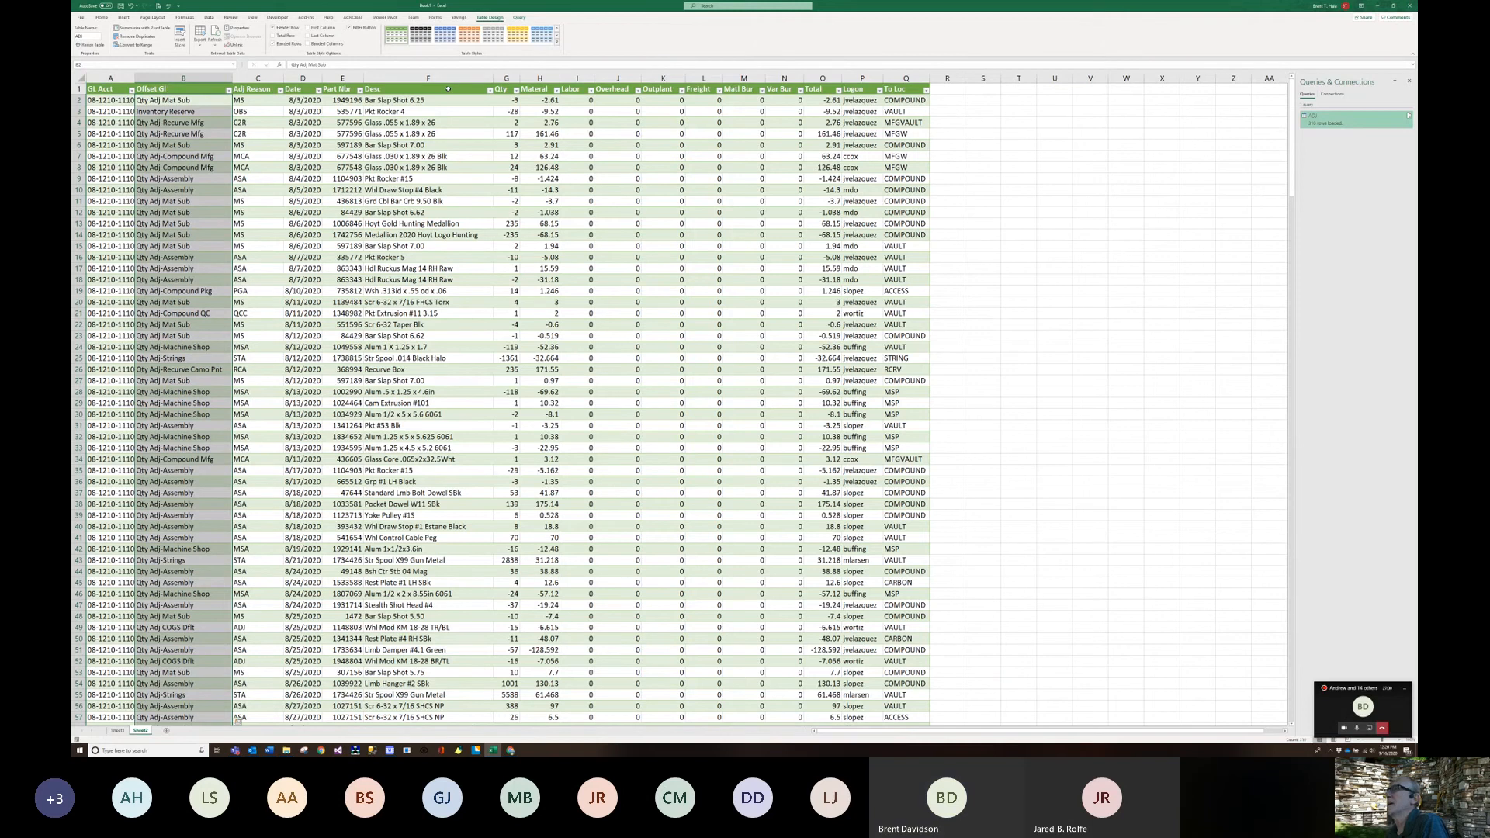
click(359, 90)
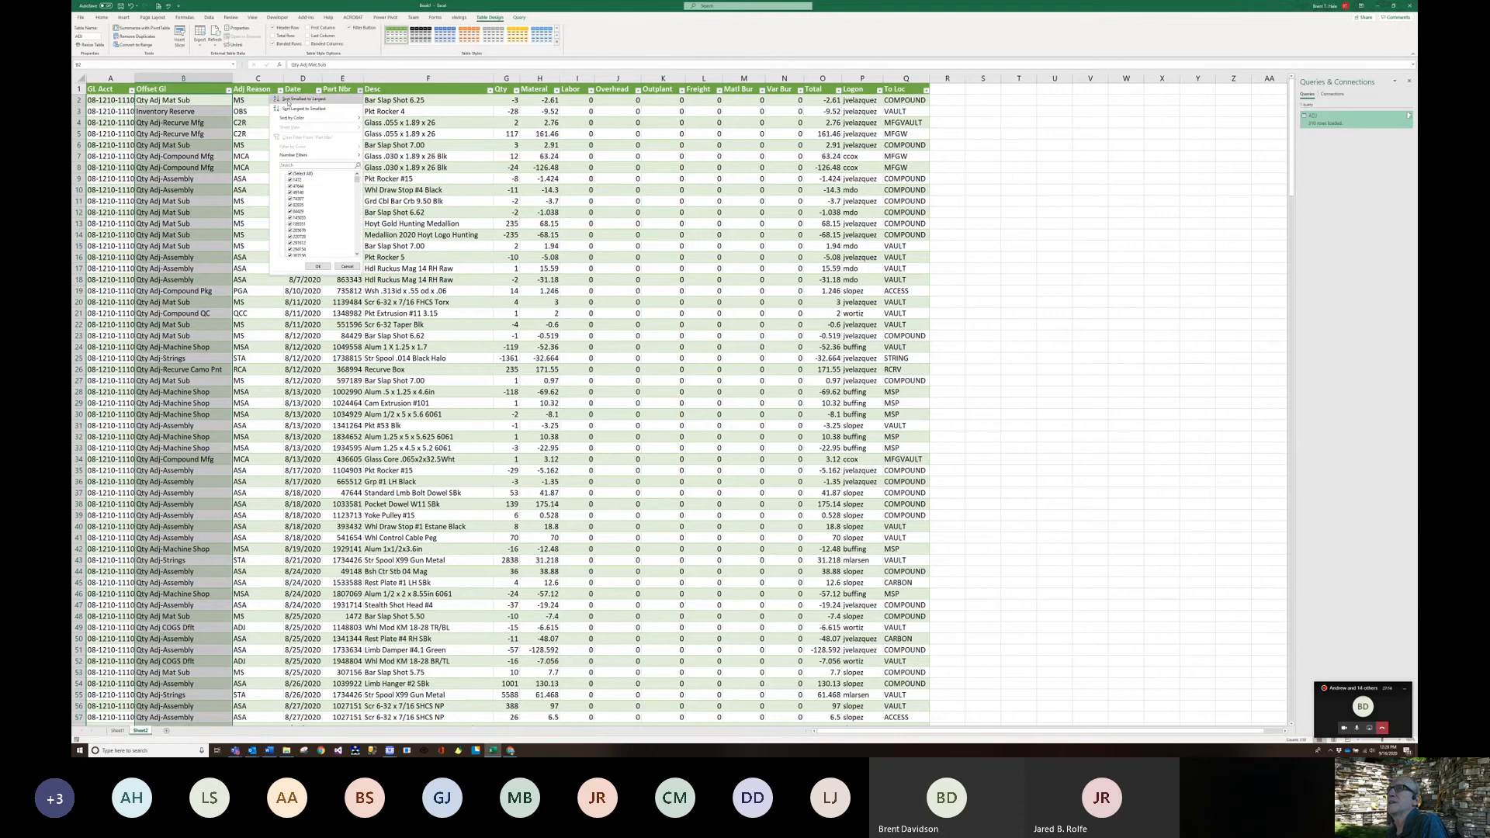
mouse_move(295, 157)
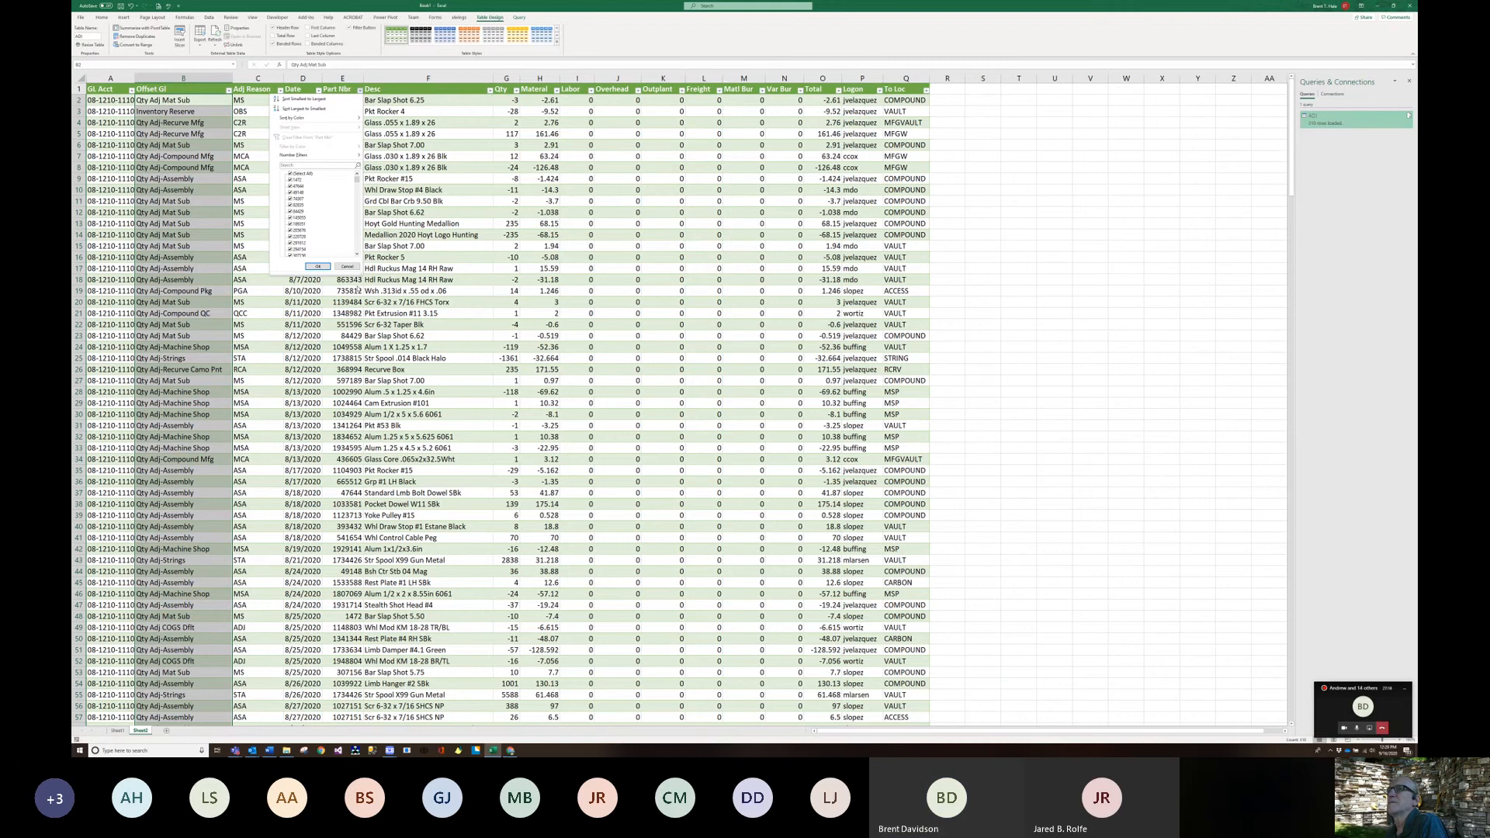
click(349, 267)
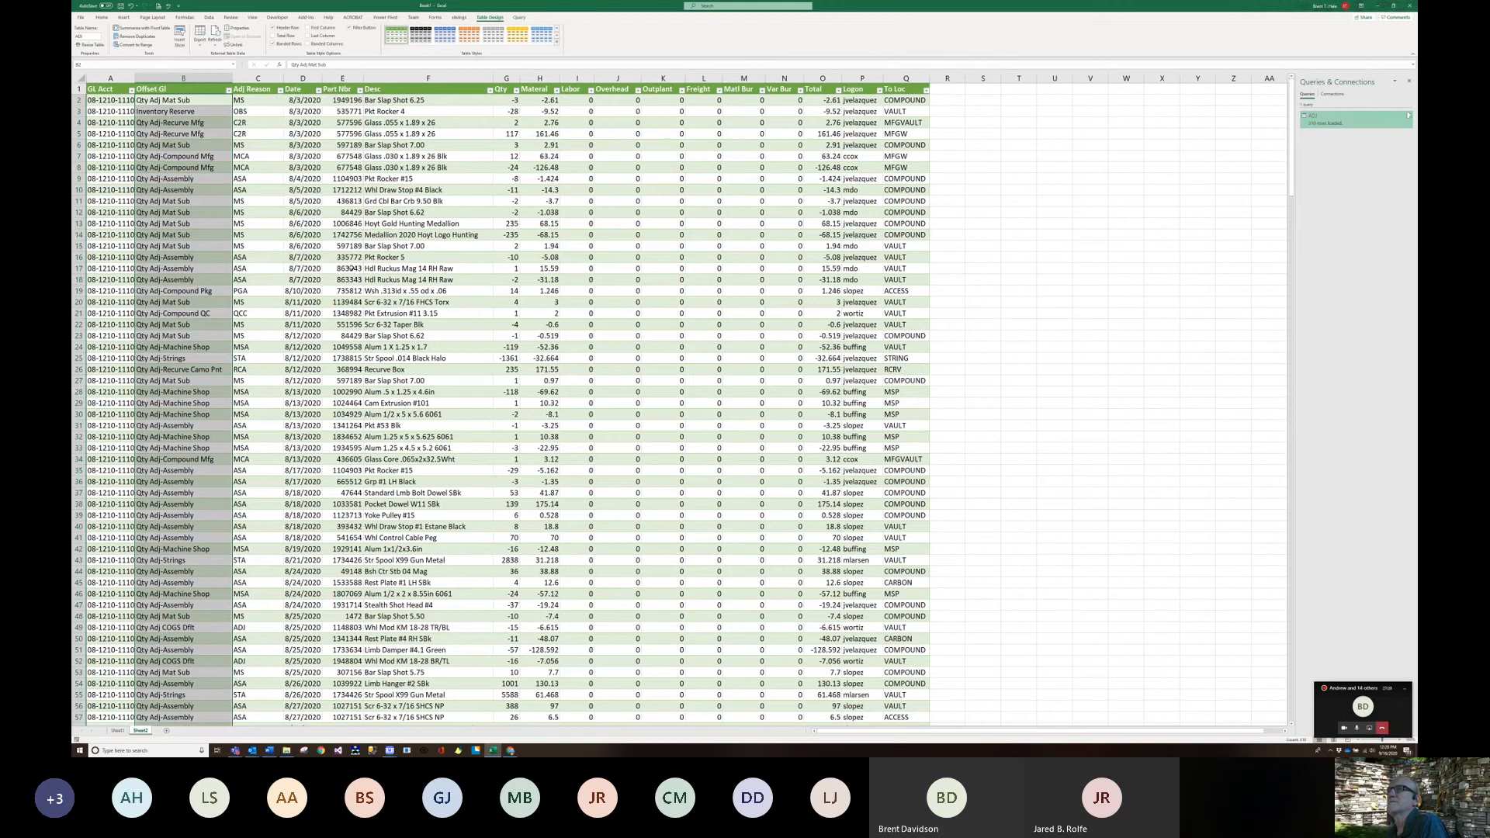
click(397, 247)
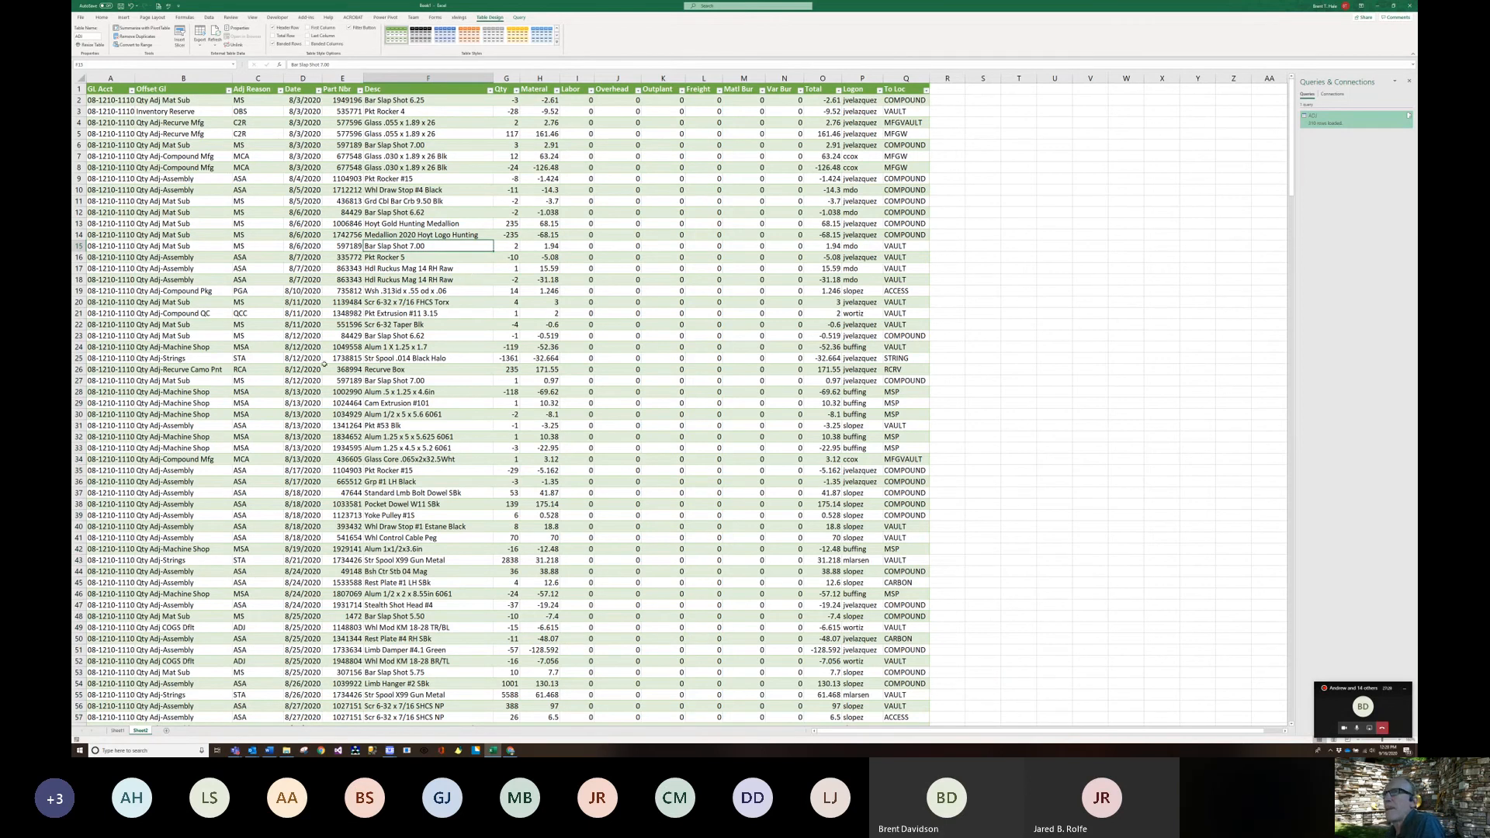
click(334, 213)
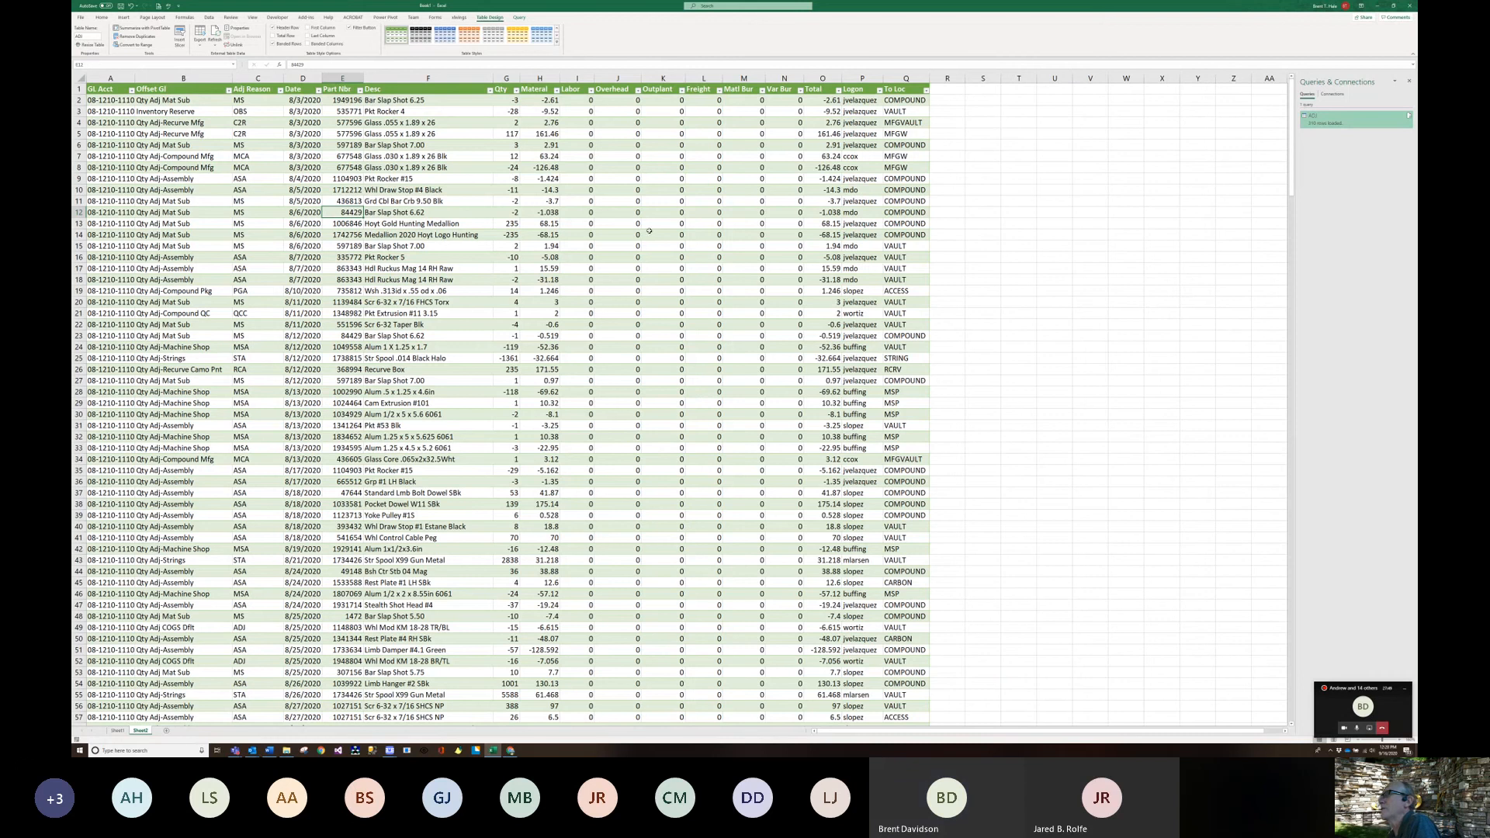
click(411, 213)
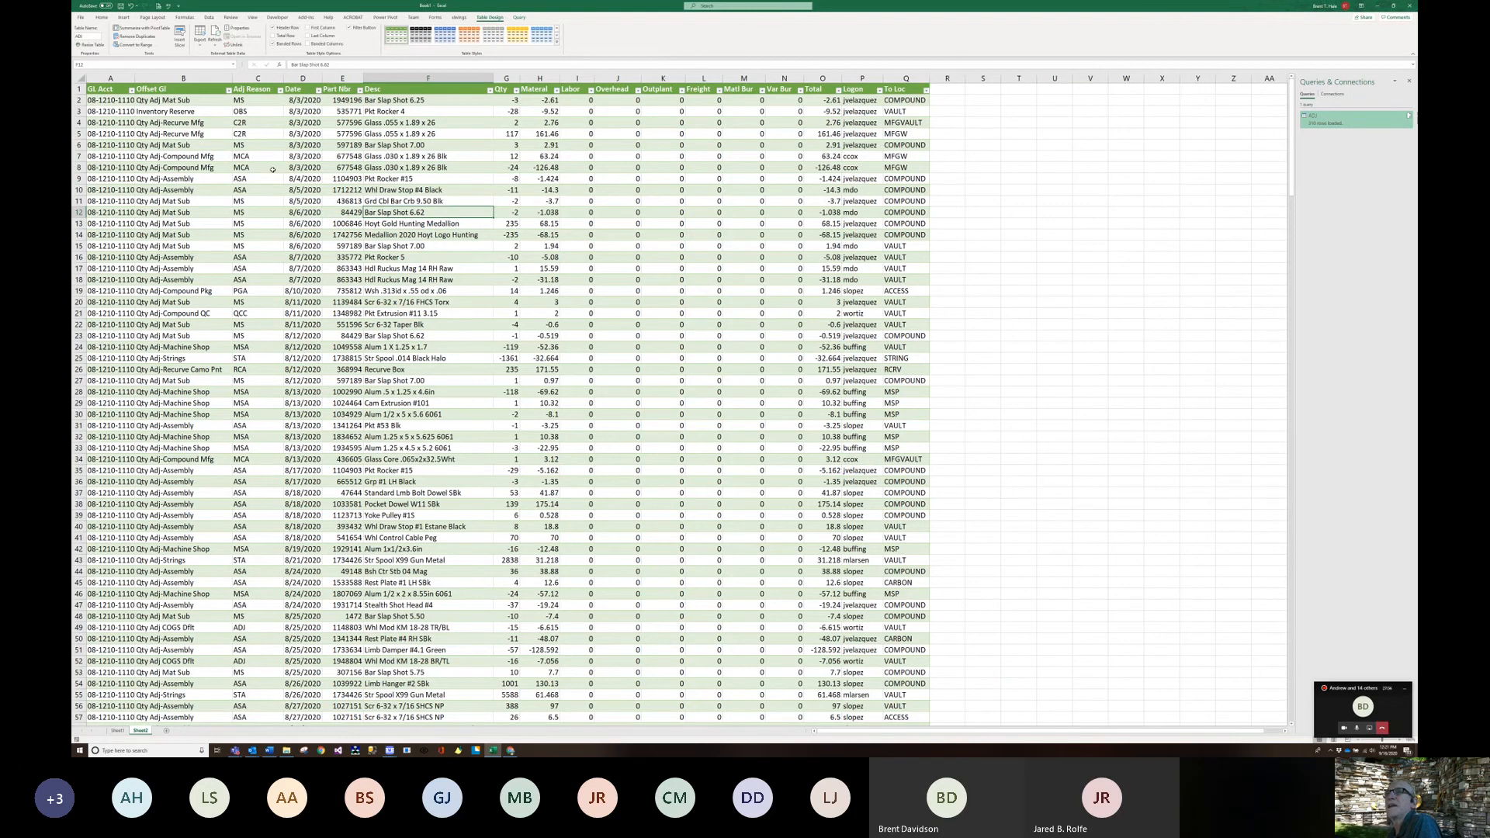
- View the ADJ query's preview details and open the query for editing in the Power Query Editor
click(210, 18)
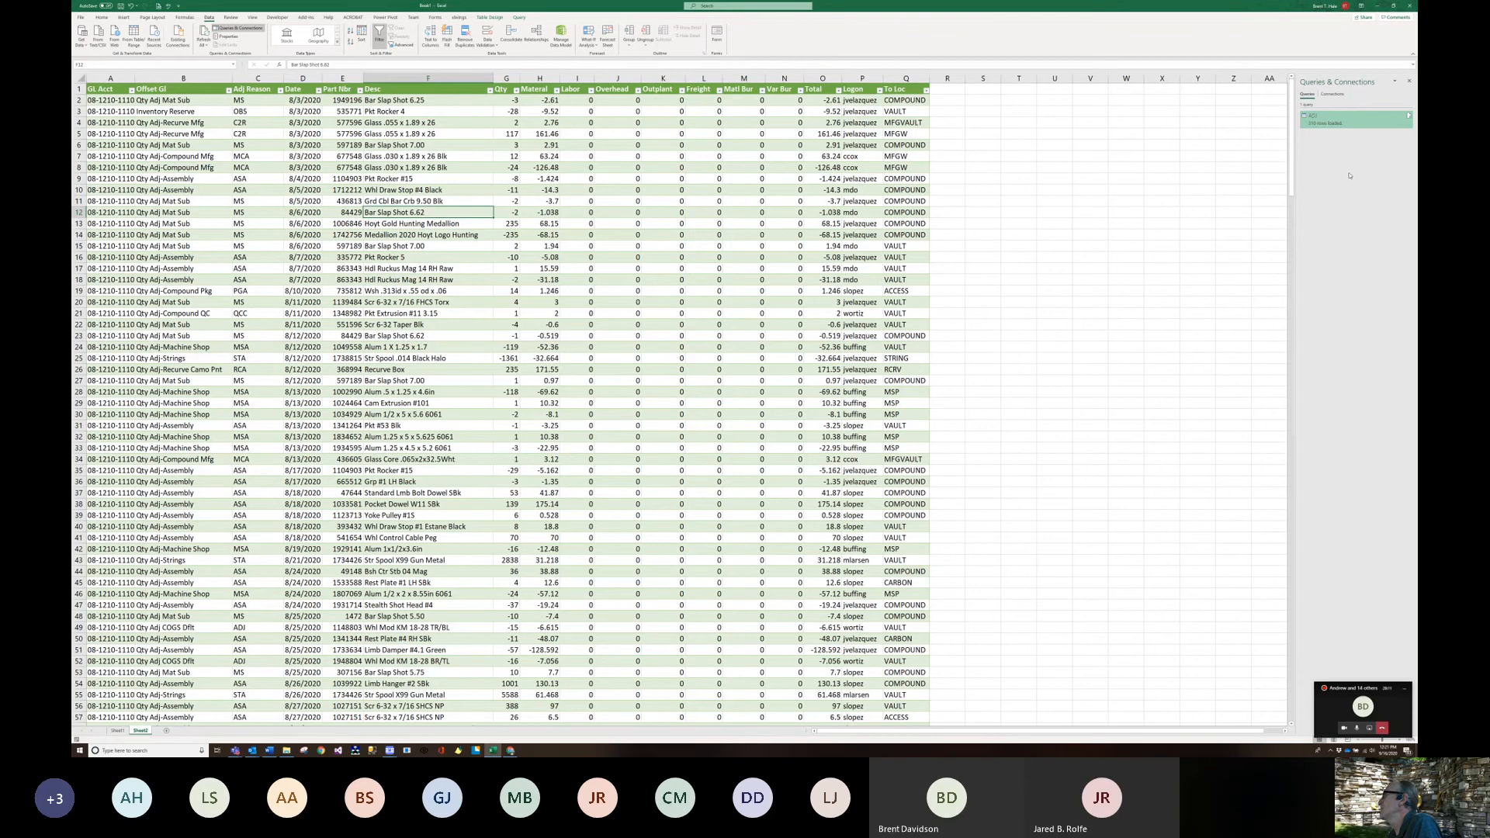
mouse_move(1365, 120)
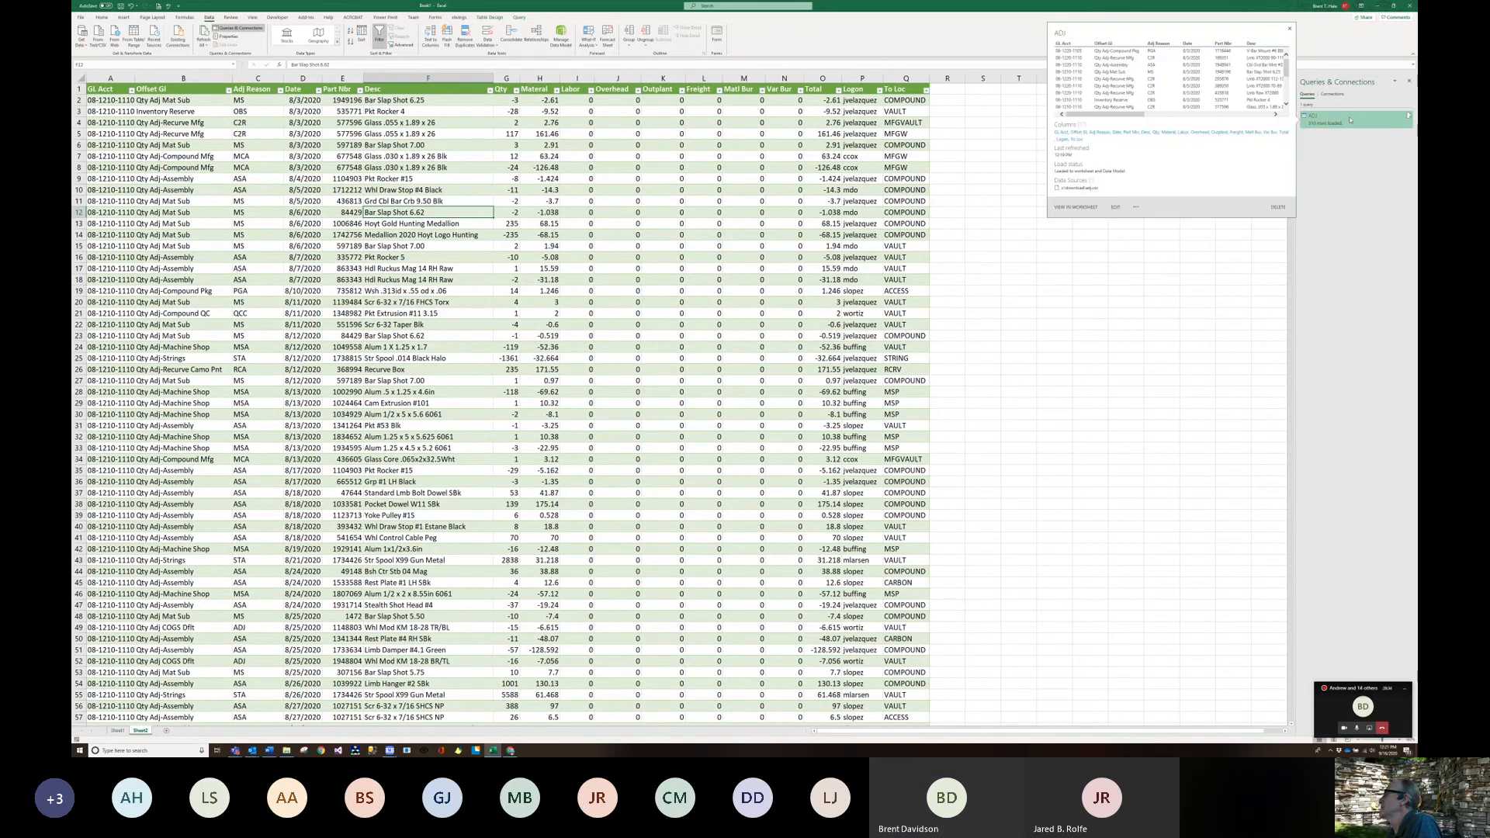
right_click(1351, 119)
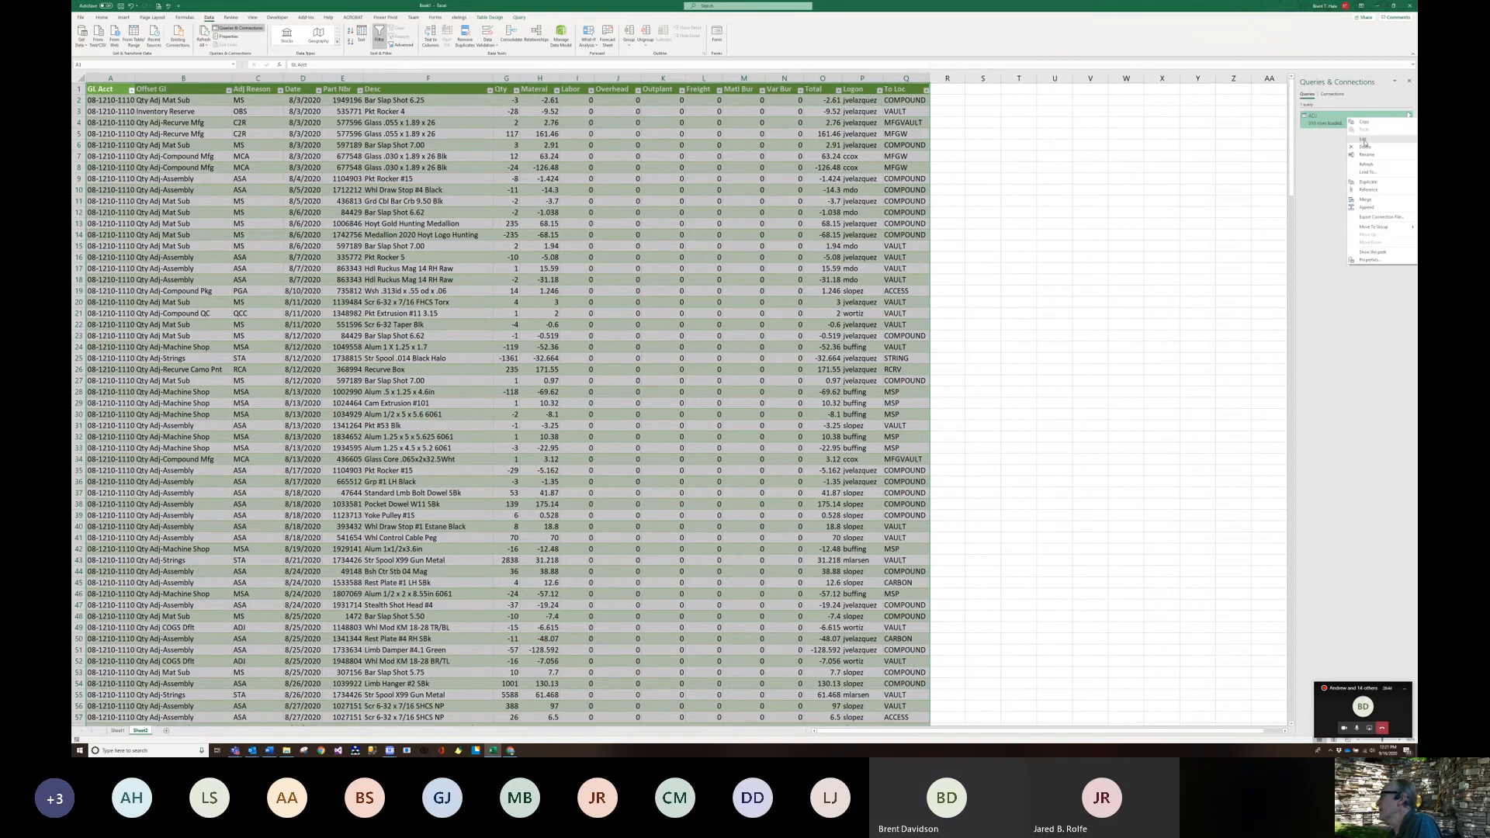
click(1141, 205)
mouse_move(1360, 122)
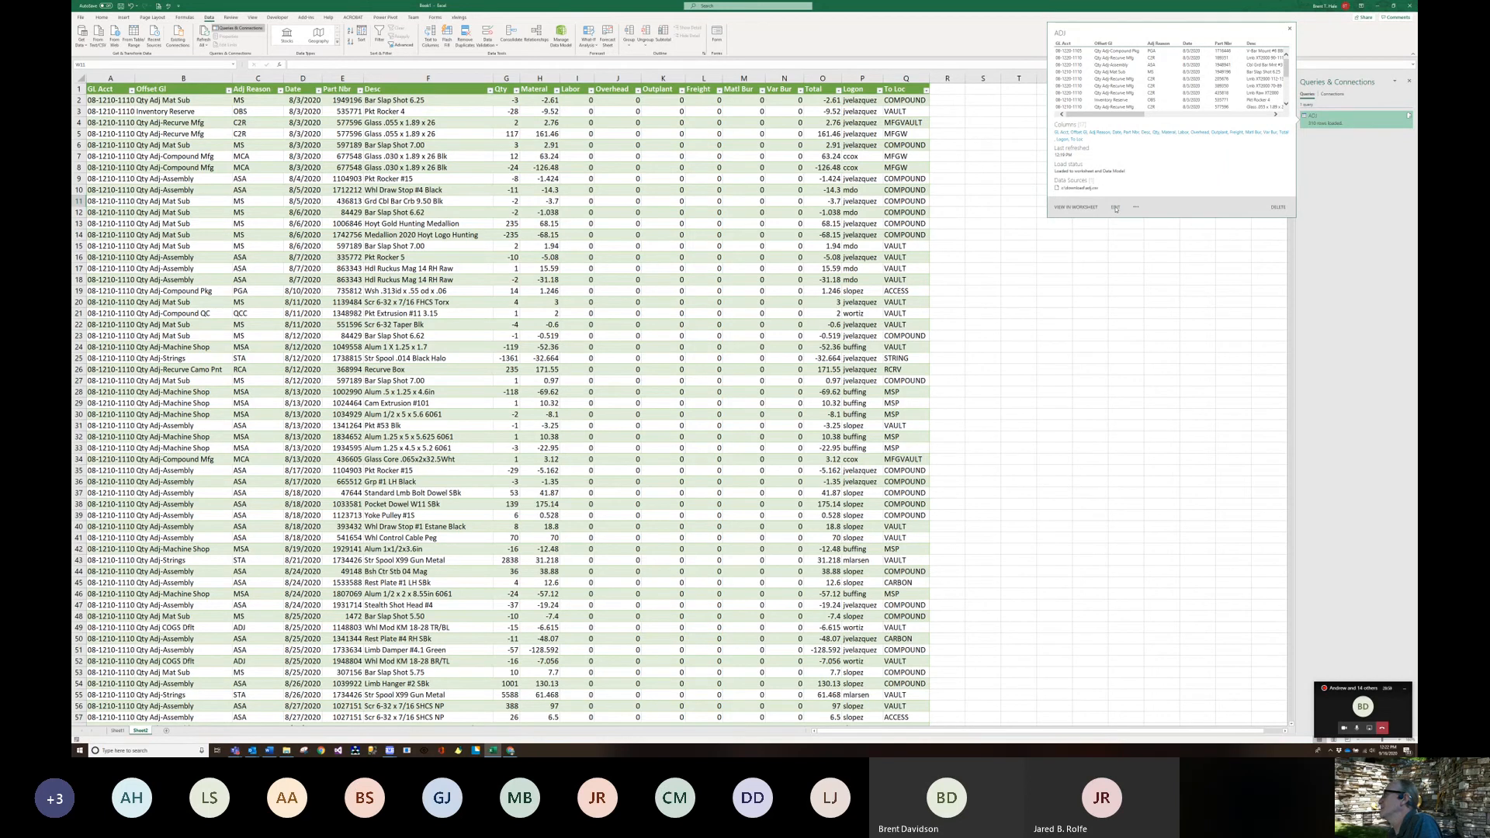
click(1115, 208)
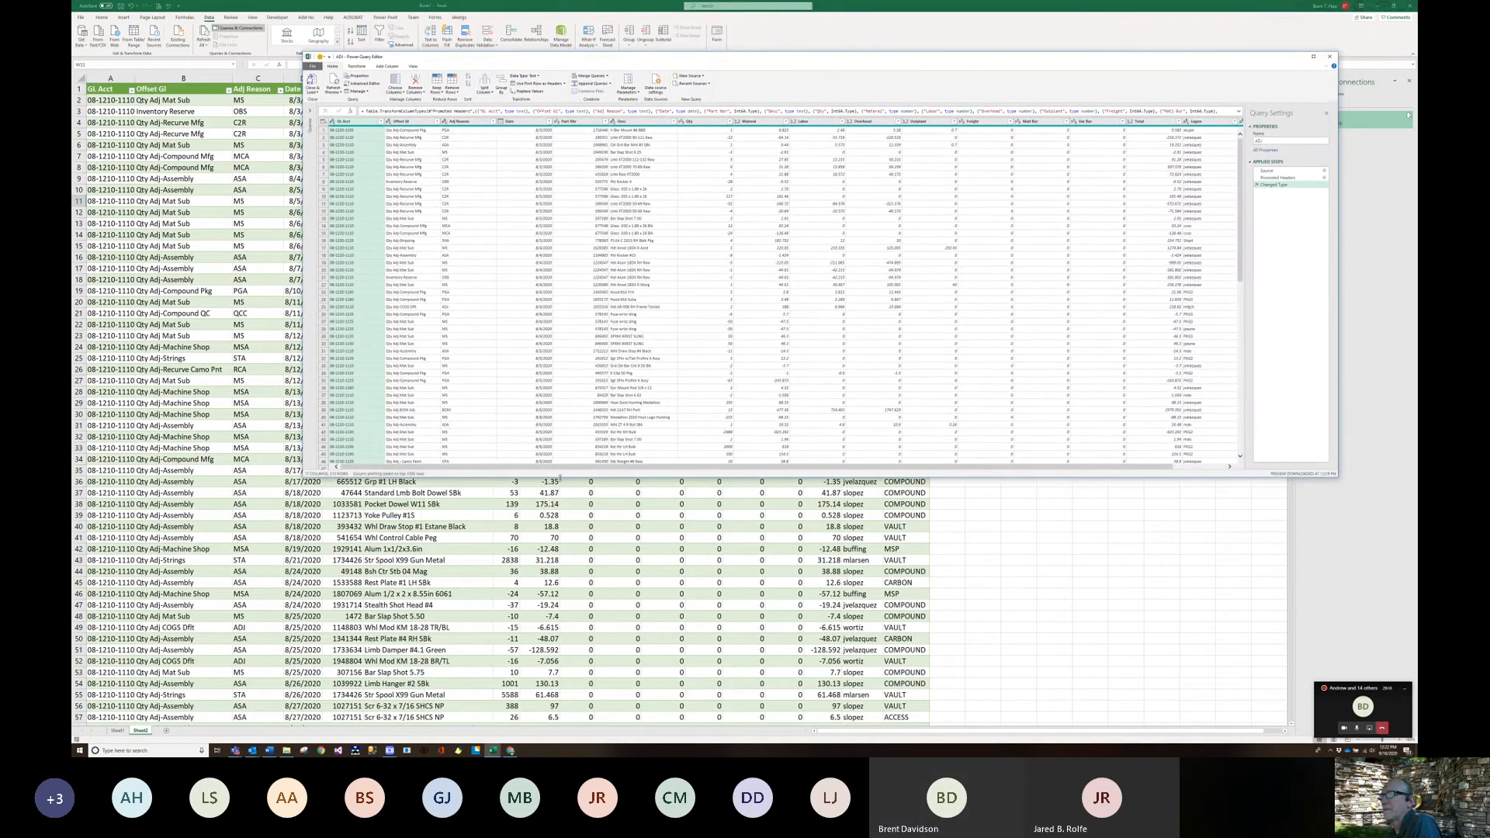
- Make the Power Query Editor window taller, look at its view options, and close the editor
drag(559, 477, 565, 667)
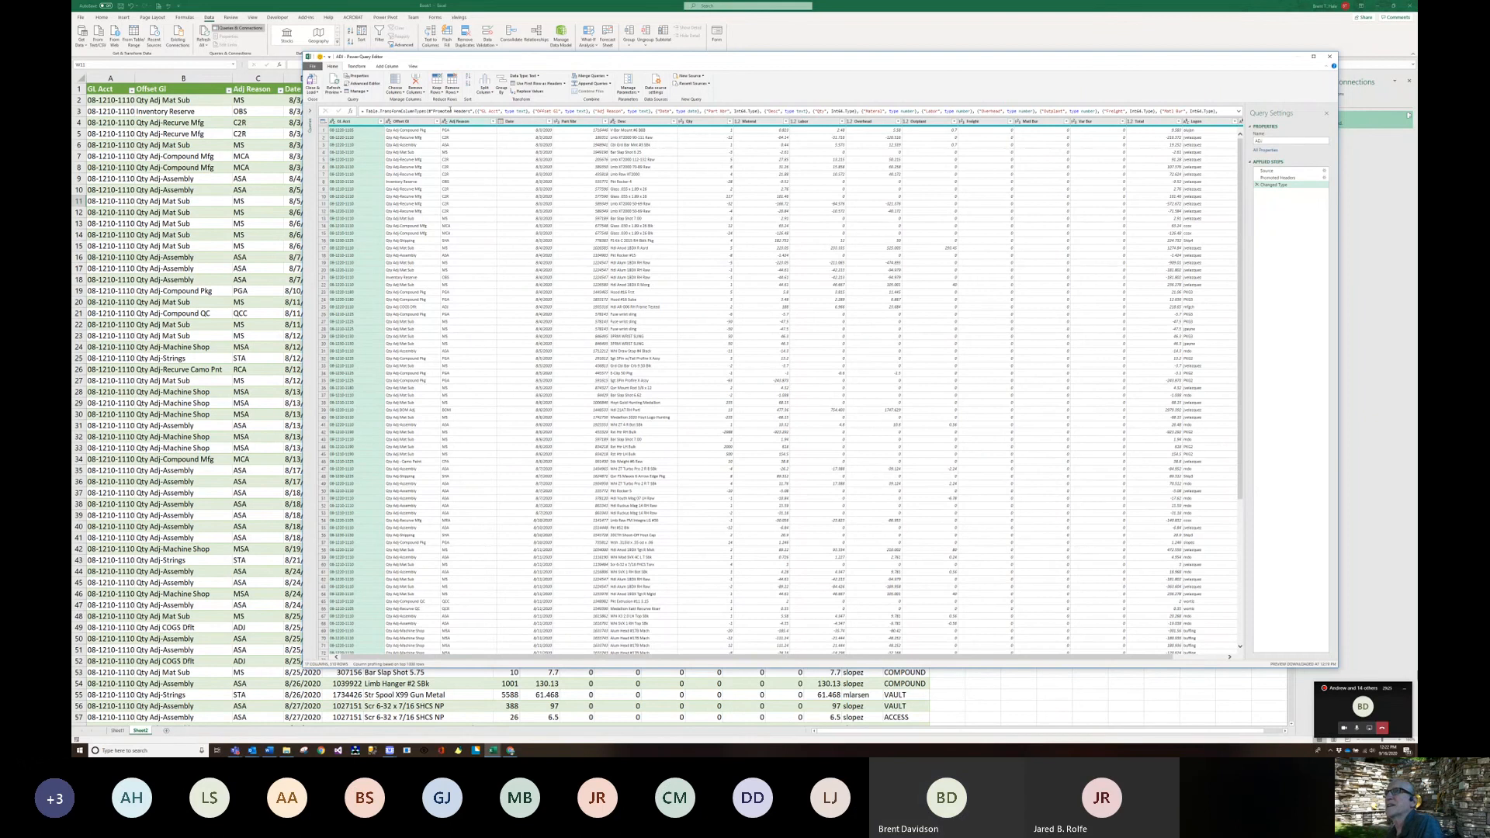
click(415, 67)
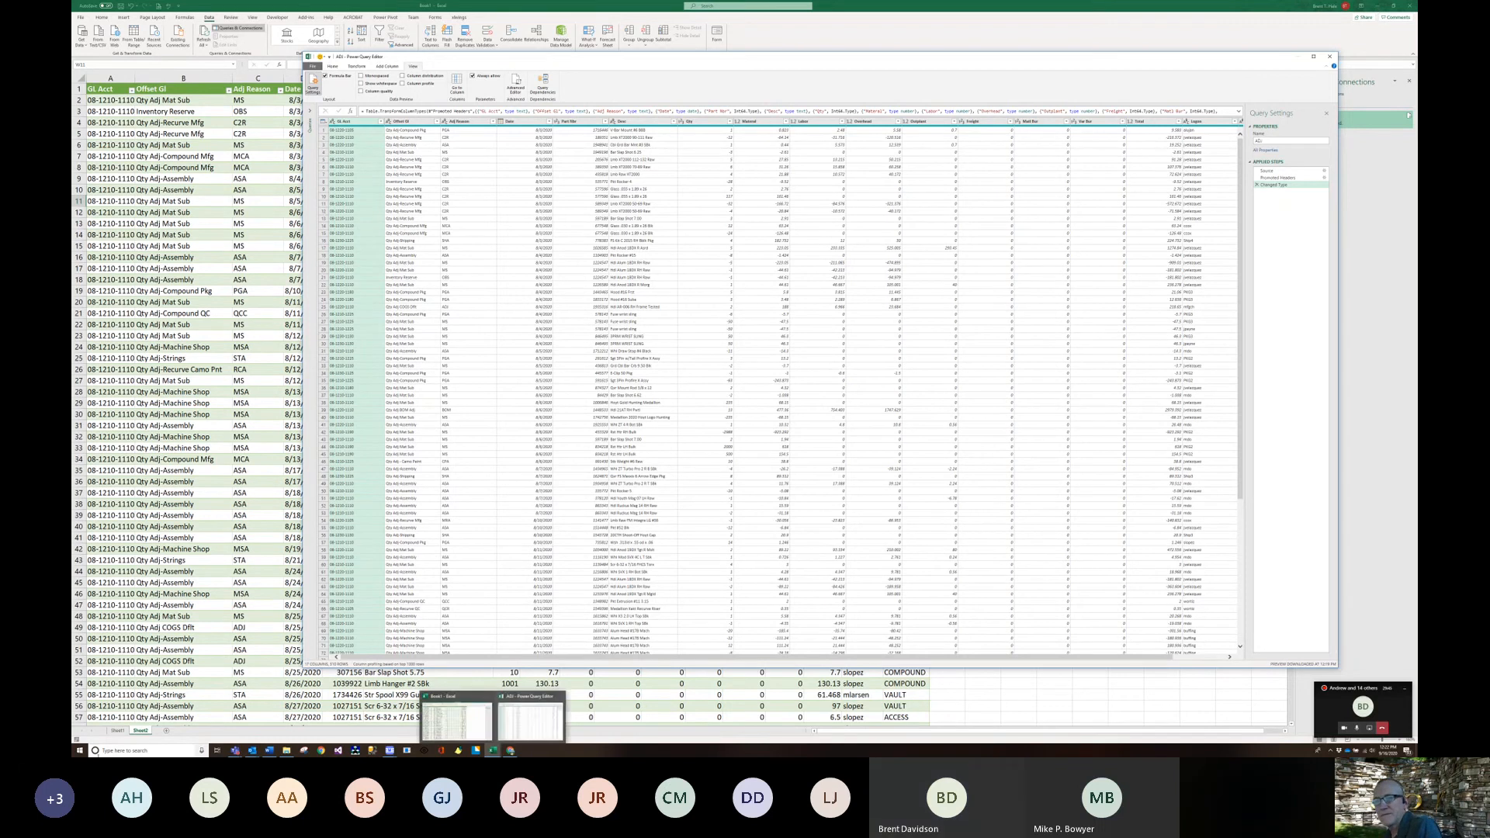
click(621, 753)
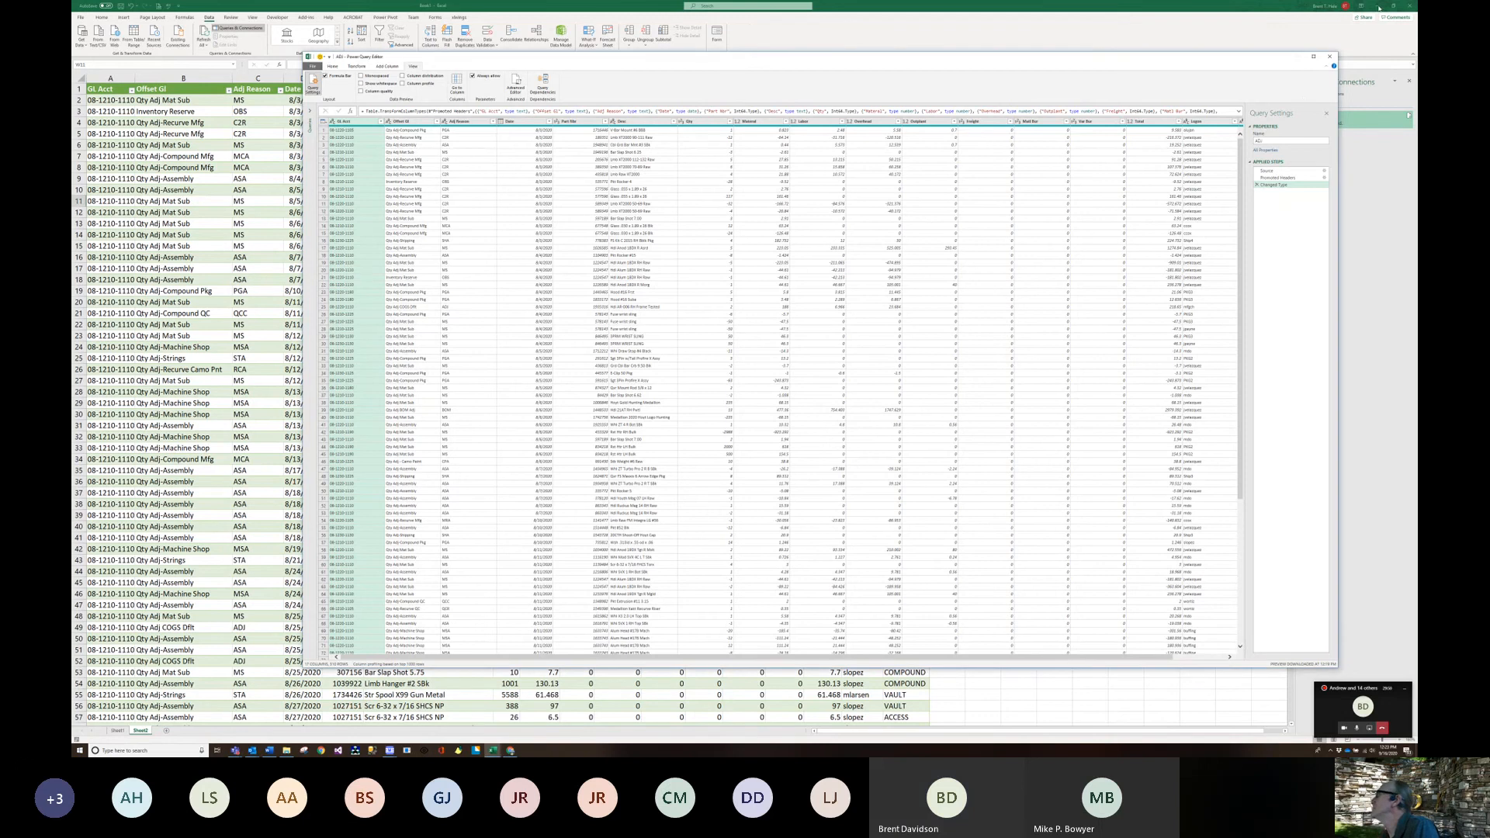
click(1328, 58)
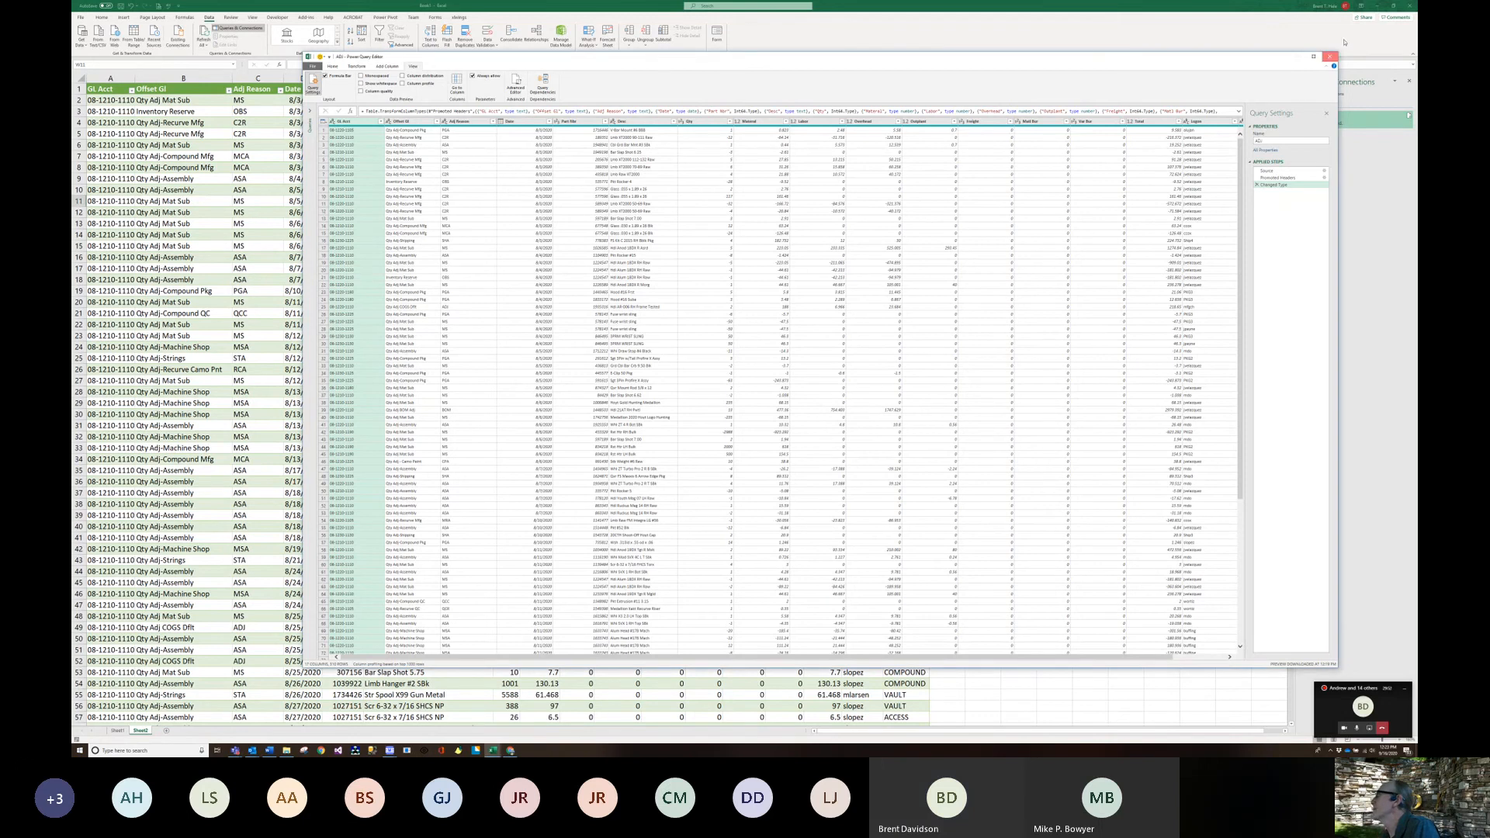
- Lower the screen resolution in the Windows display settings and return to the Excel workbook
click(1379, 6)
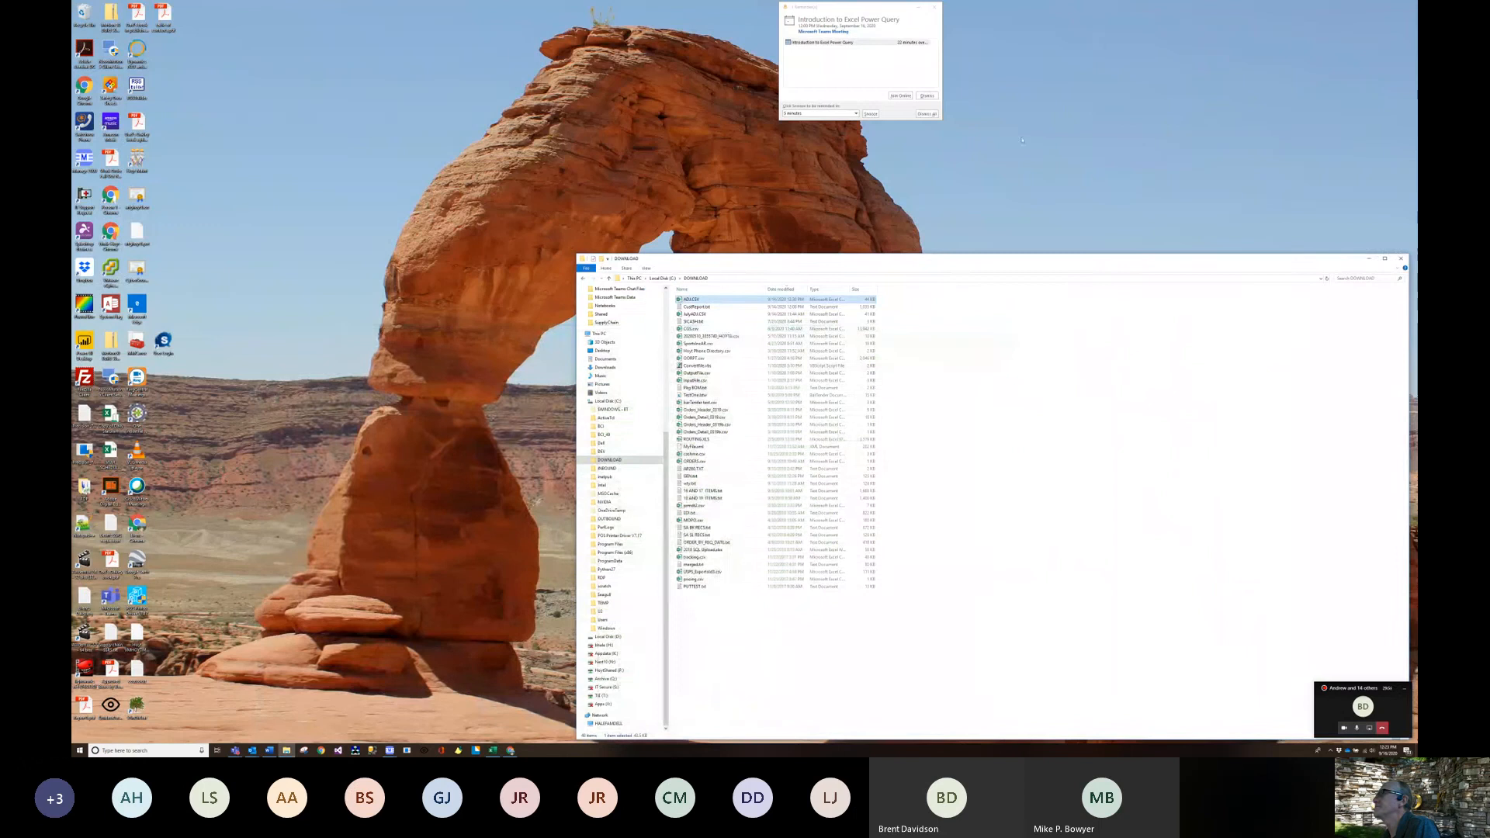
right_click(526, 204)
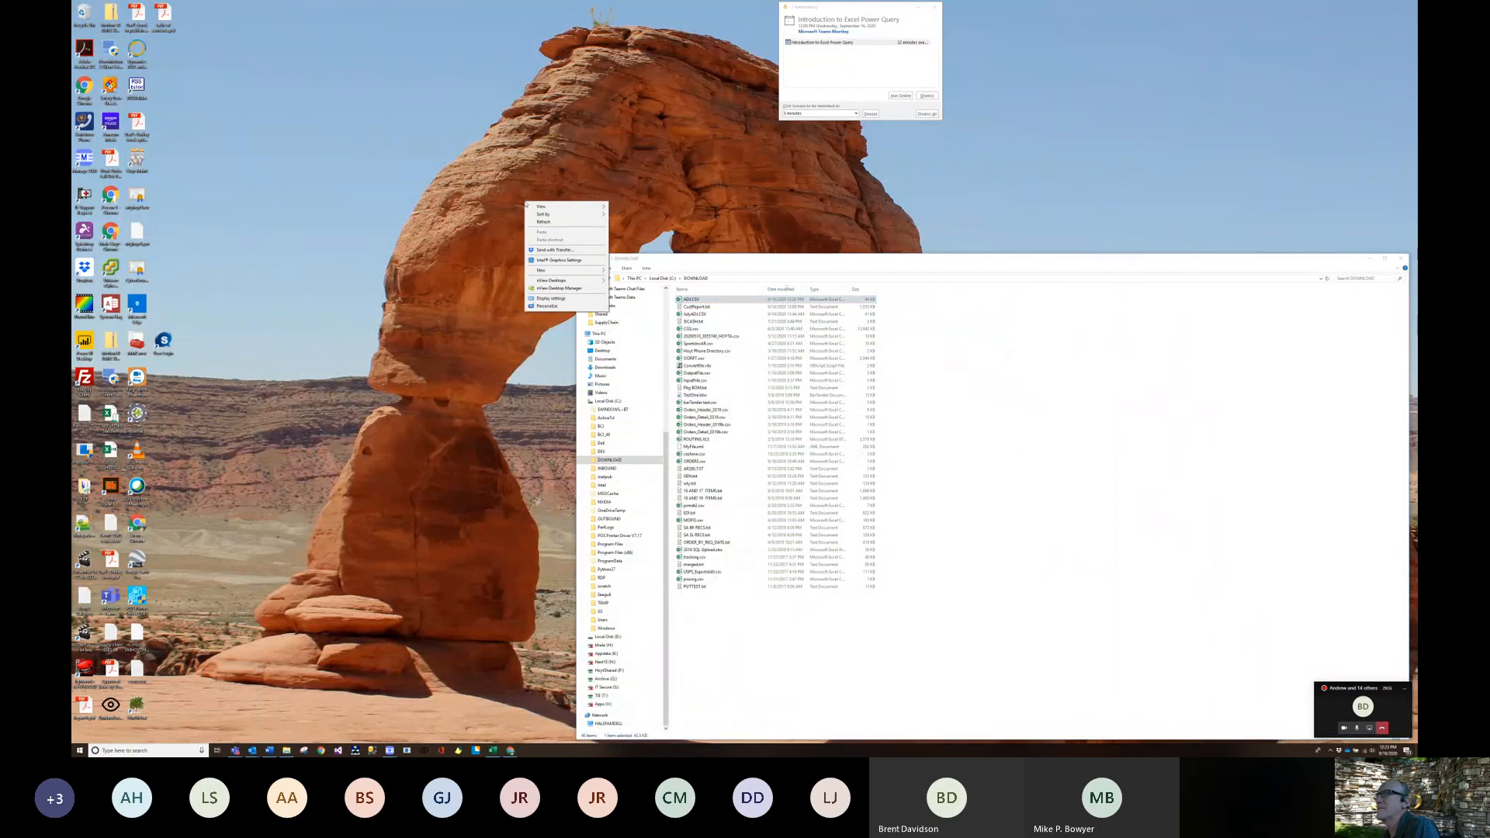
click(551, 299)
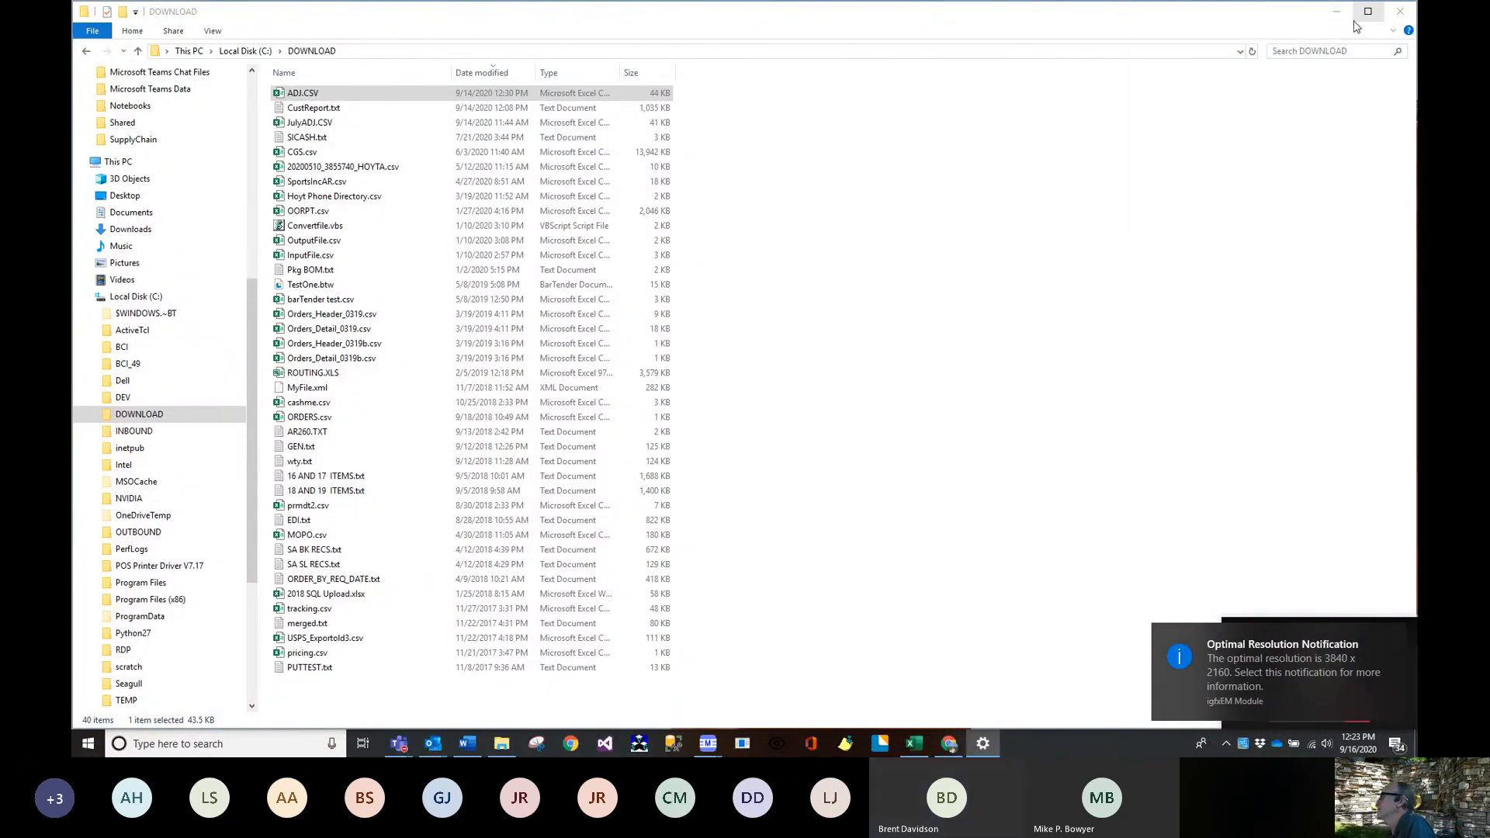
click(1338, 13)
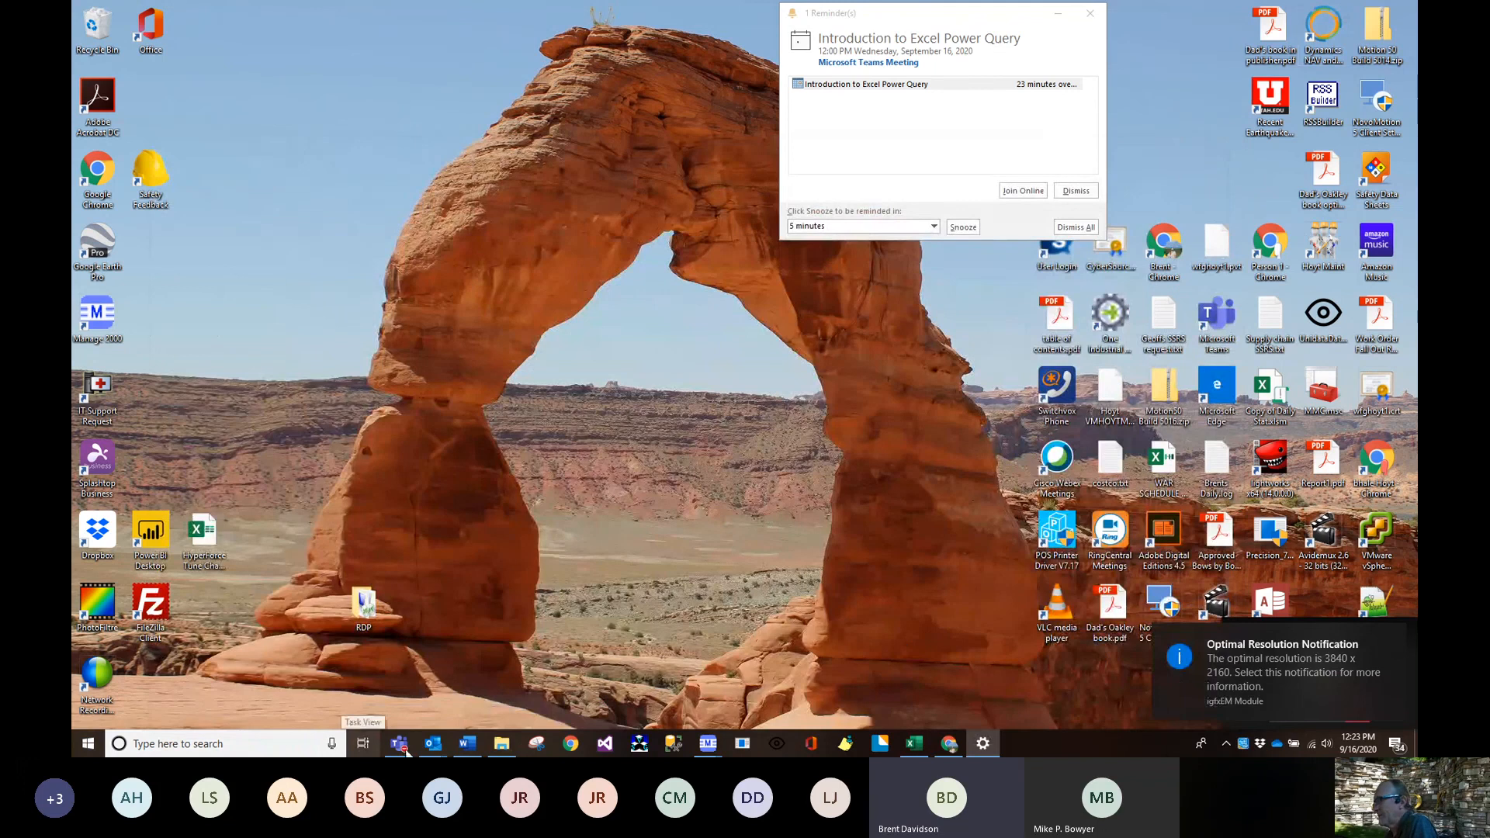
click(914, 744)
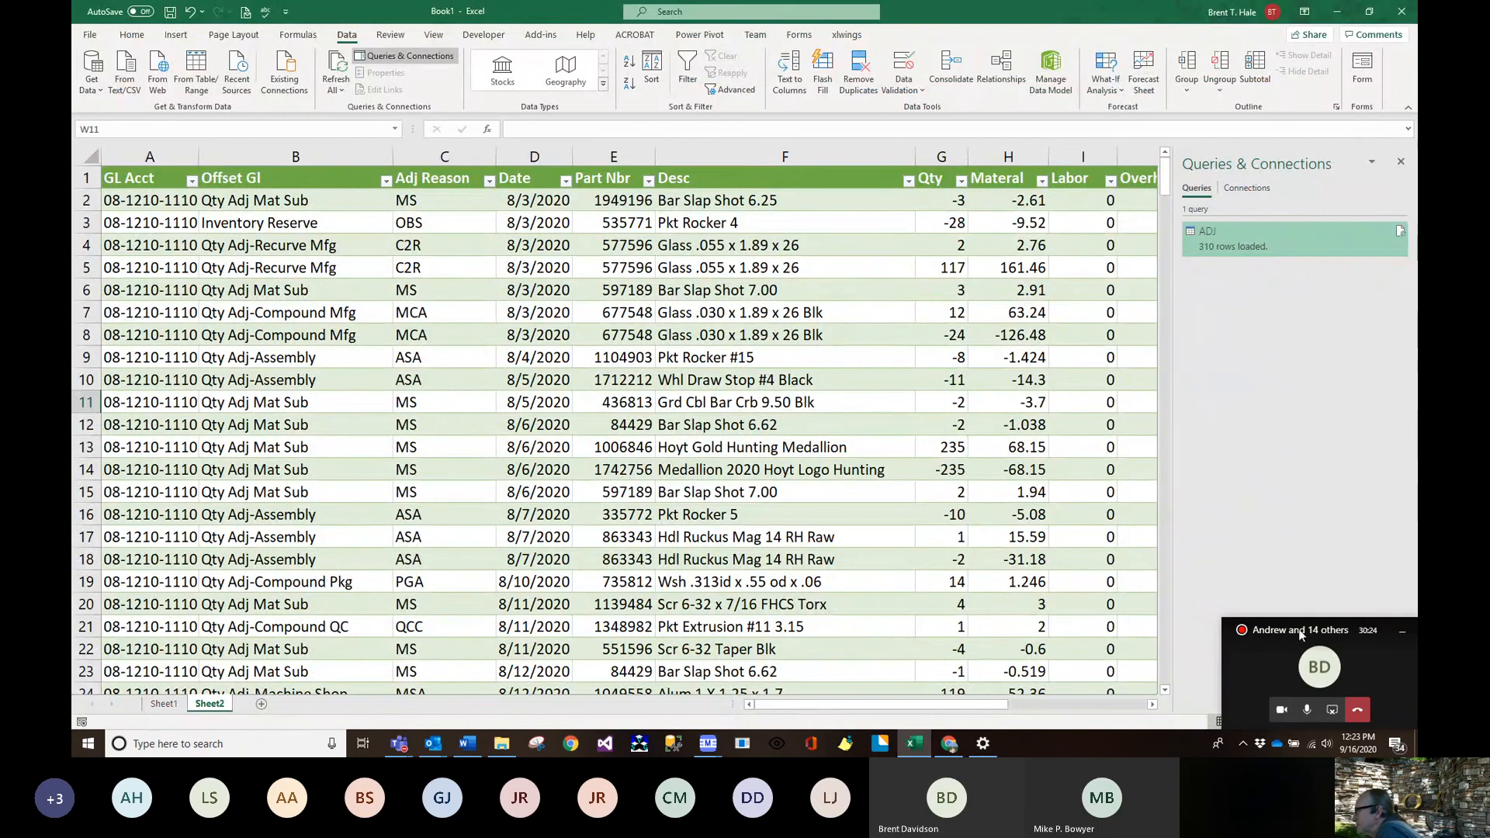
- Move the floating meeting window up and dismiss the screen resolution notification
drag(1302, 630, 1293, 589)
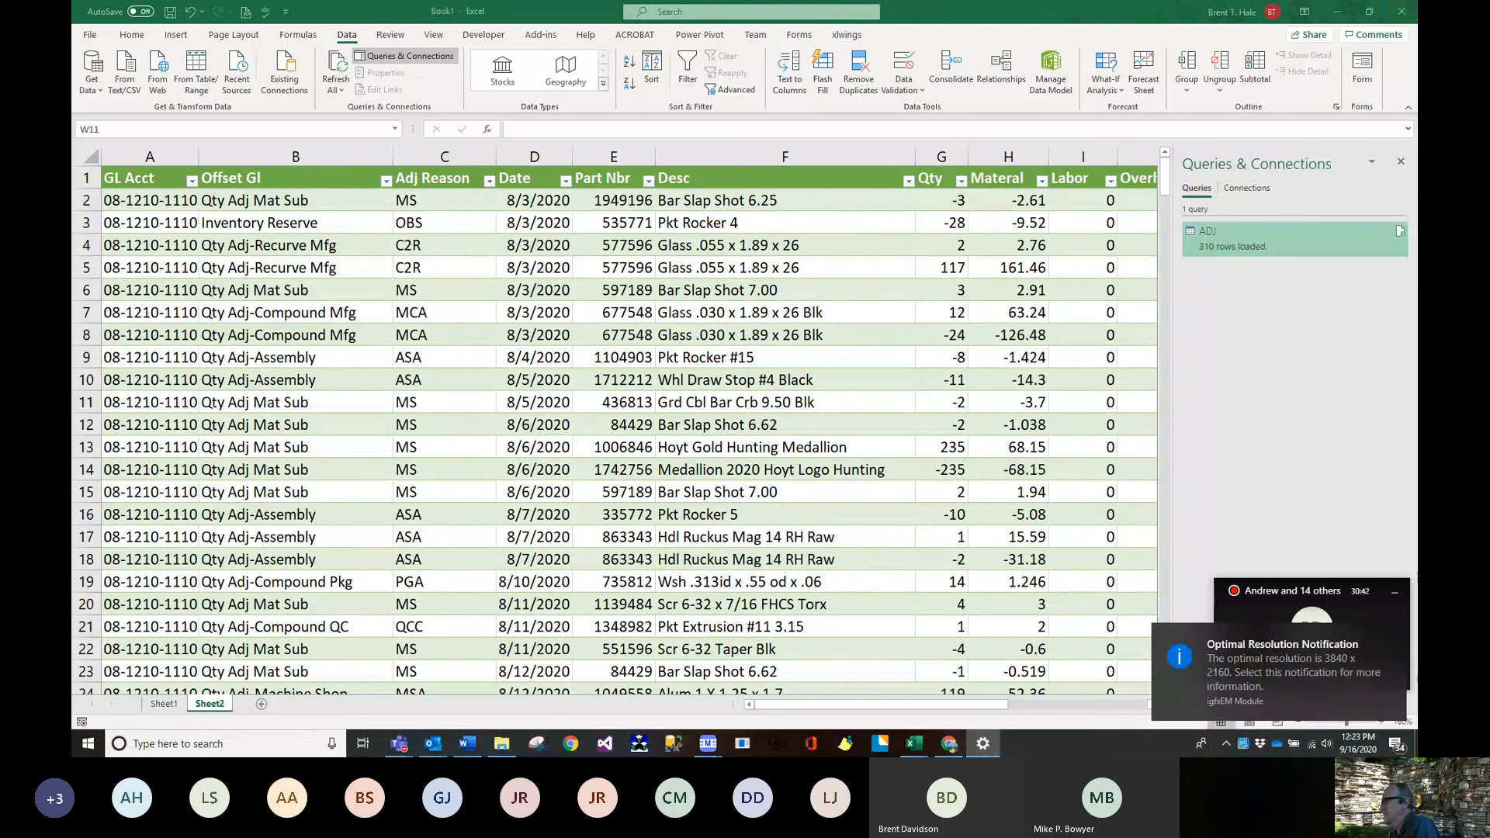
click(1335, 696)
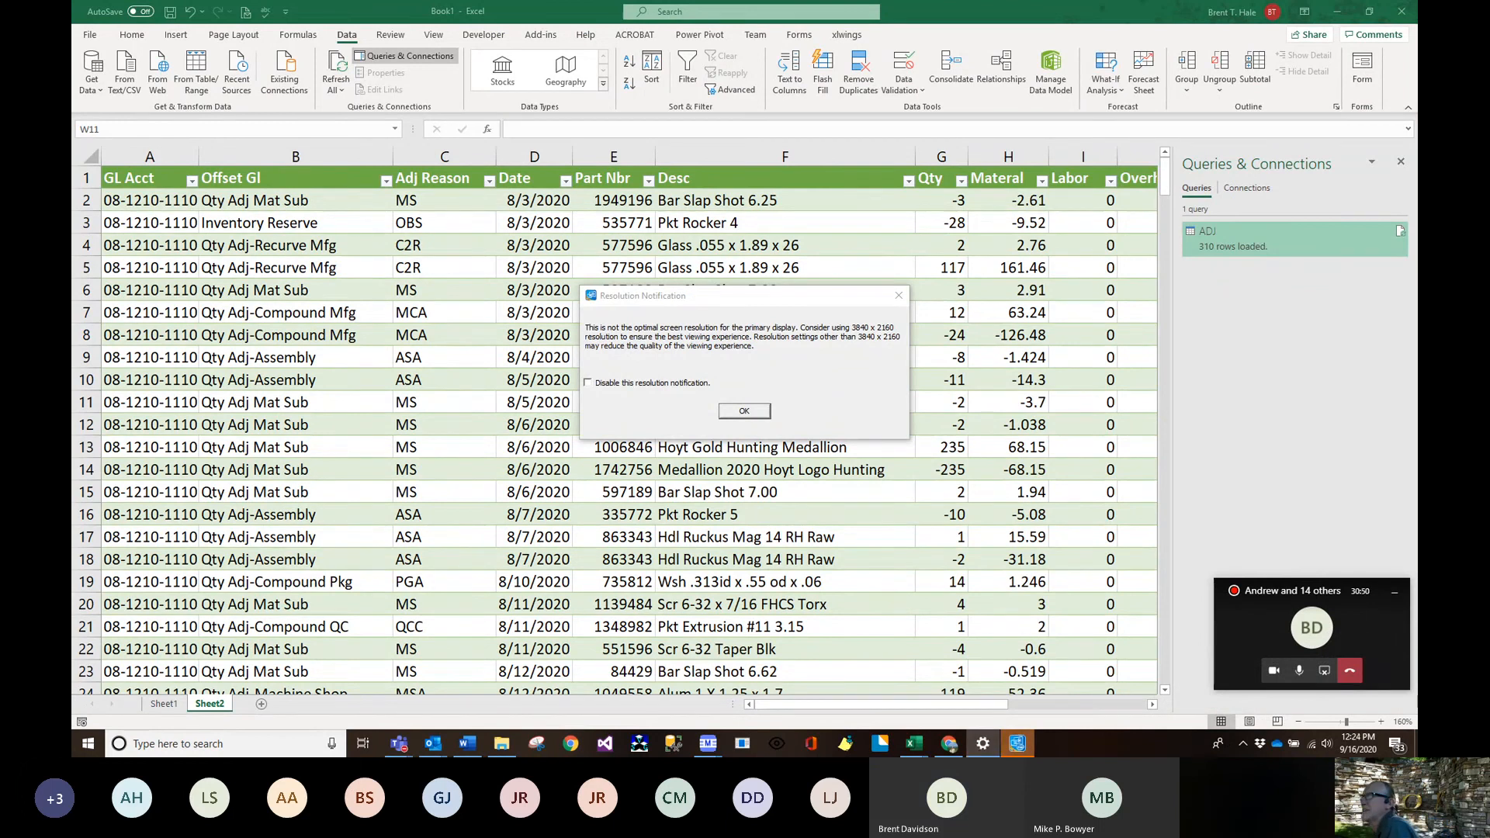
click(759, 413)
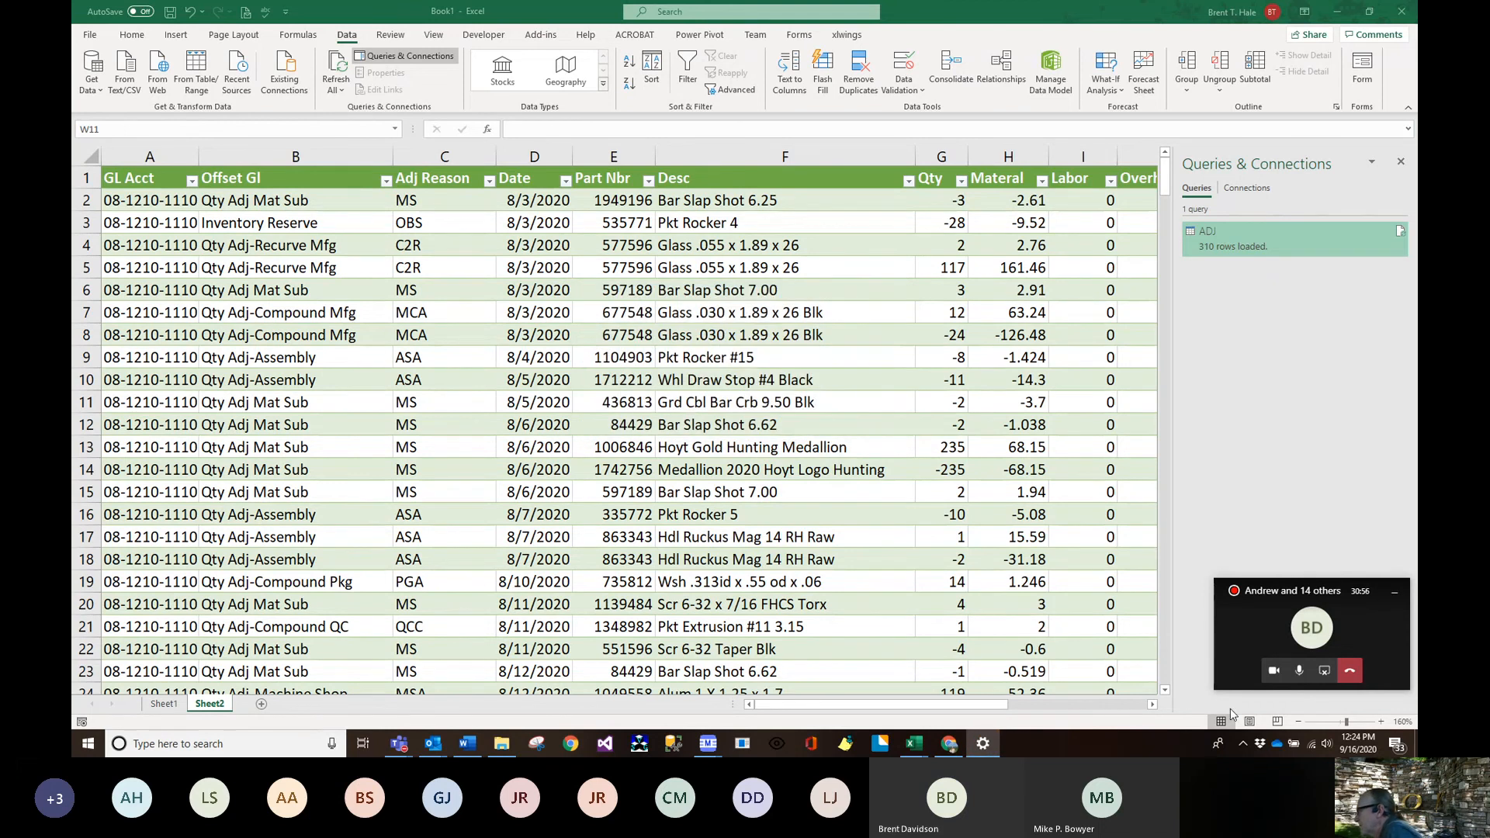
- Reduce the sheet's zoom to 100% and open the ADJ query for editing in the Power Query Editor
click(1299, 723)
click(1299, 723)
click(1298, 723)
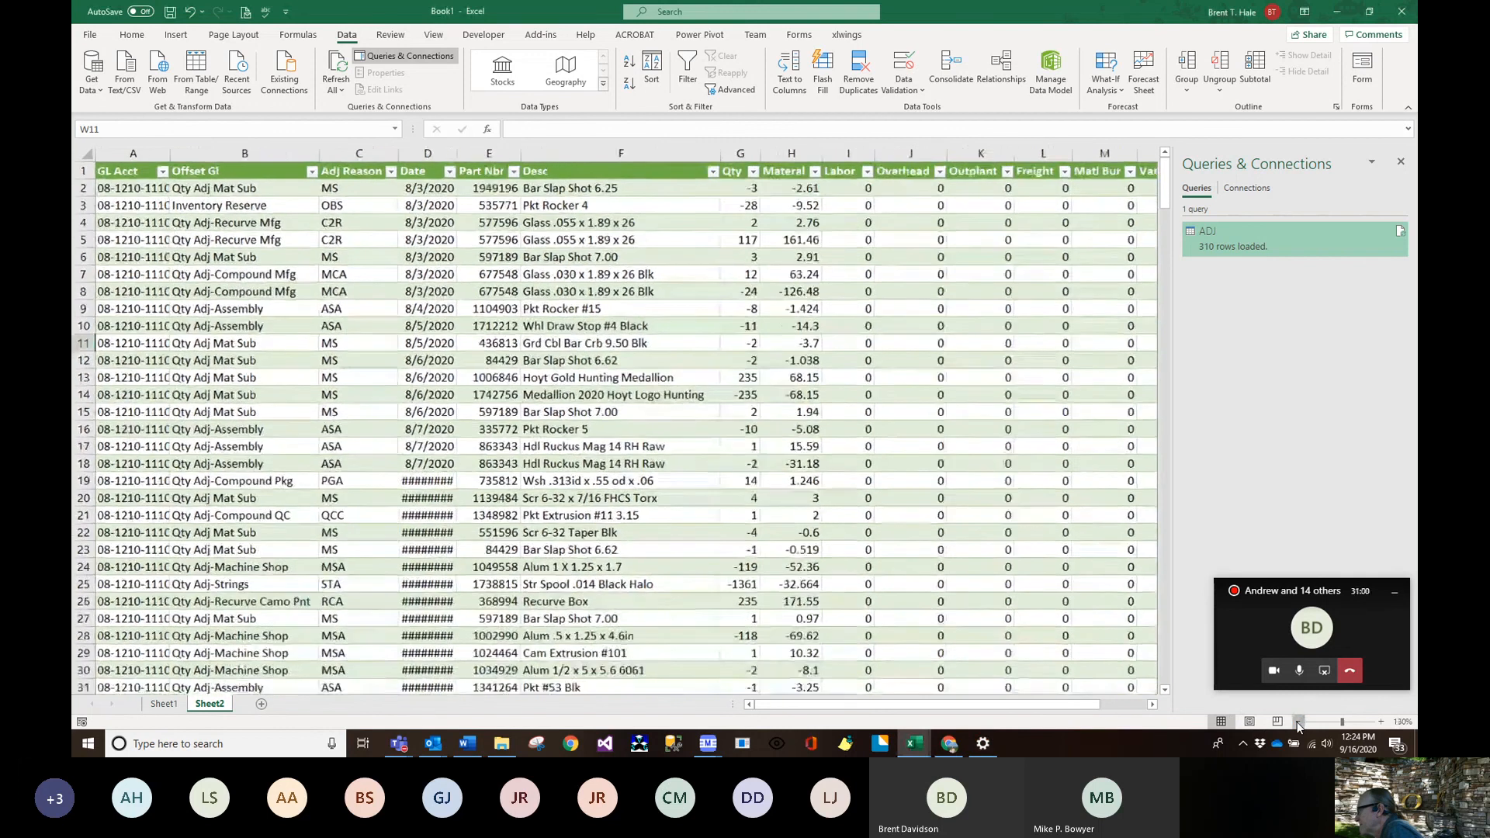
click(1299, 722)
click(1299, 723)
click(1299, 723)
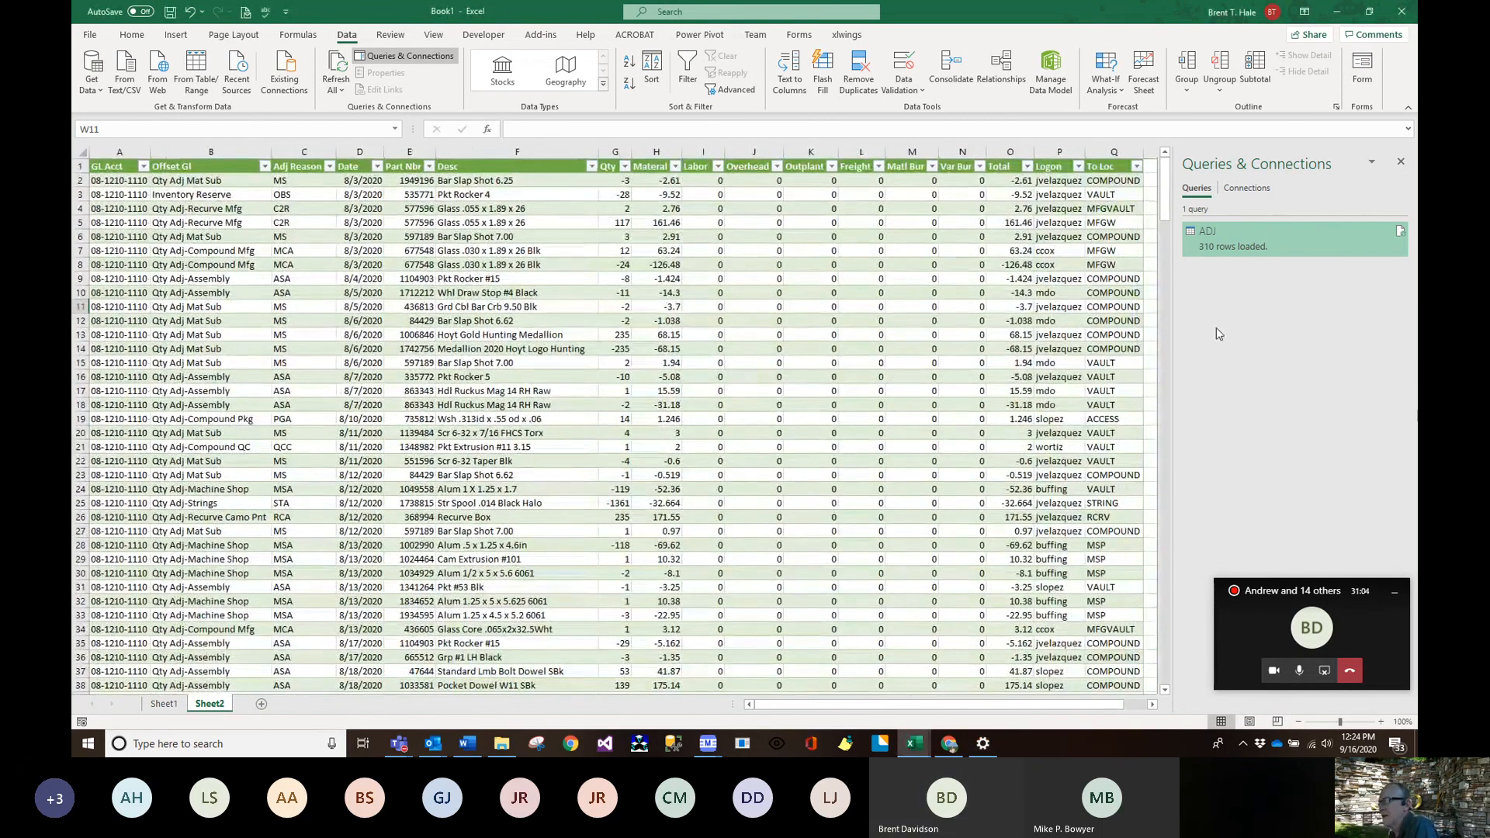
right_click(1284, 243)
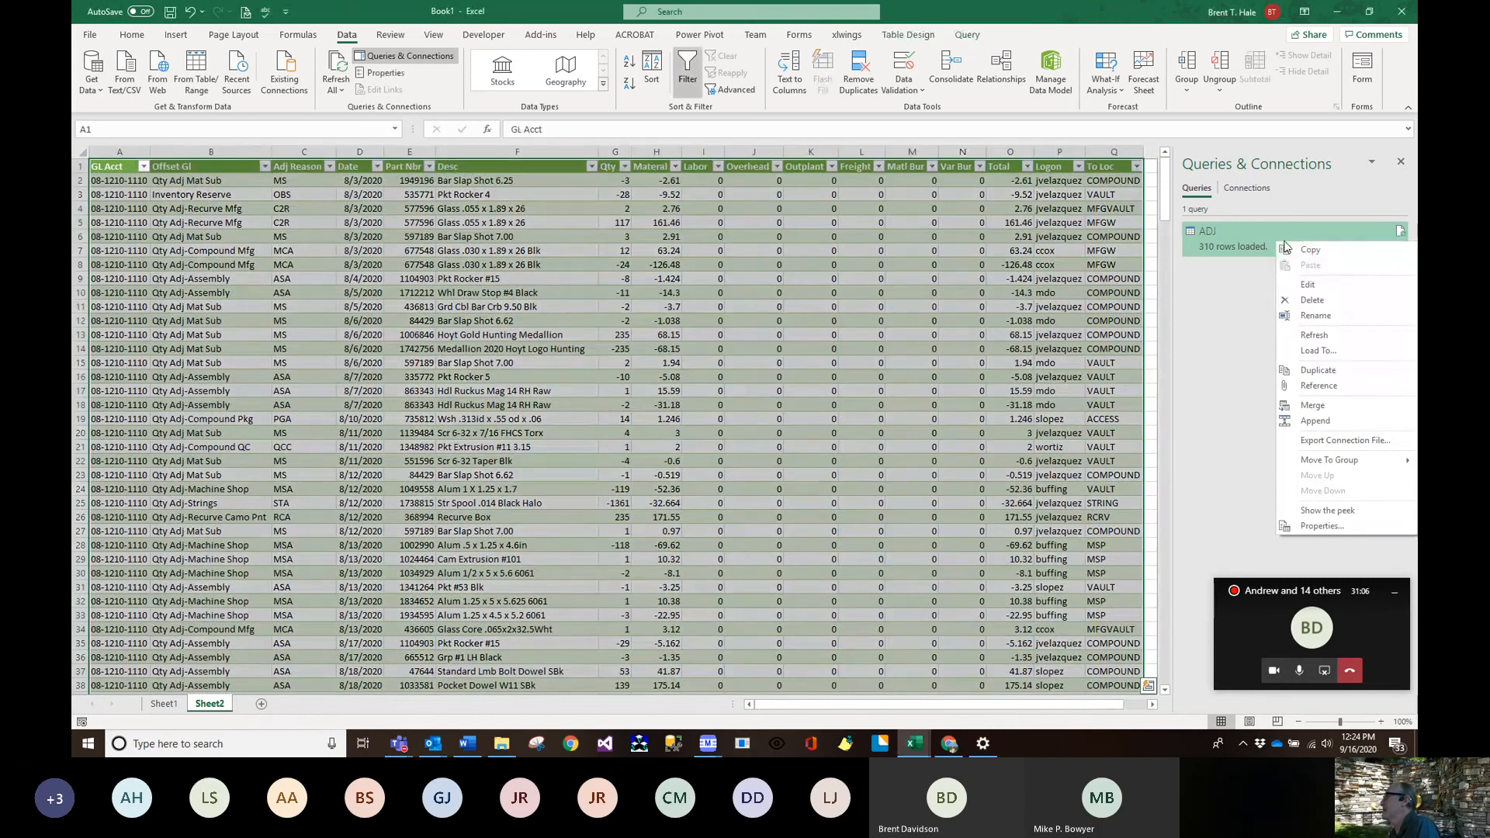
click(1310, 285)
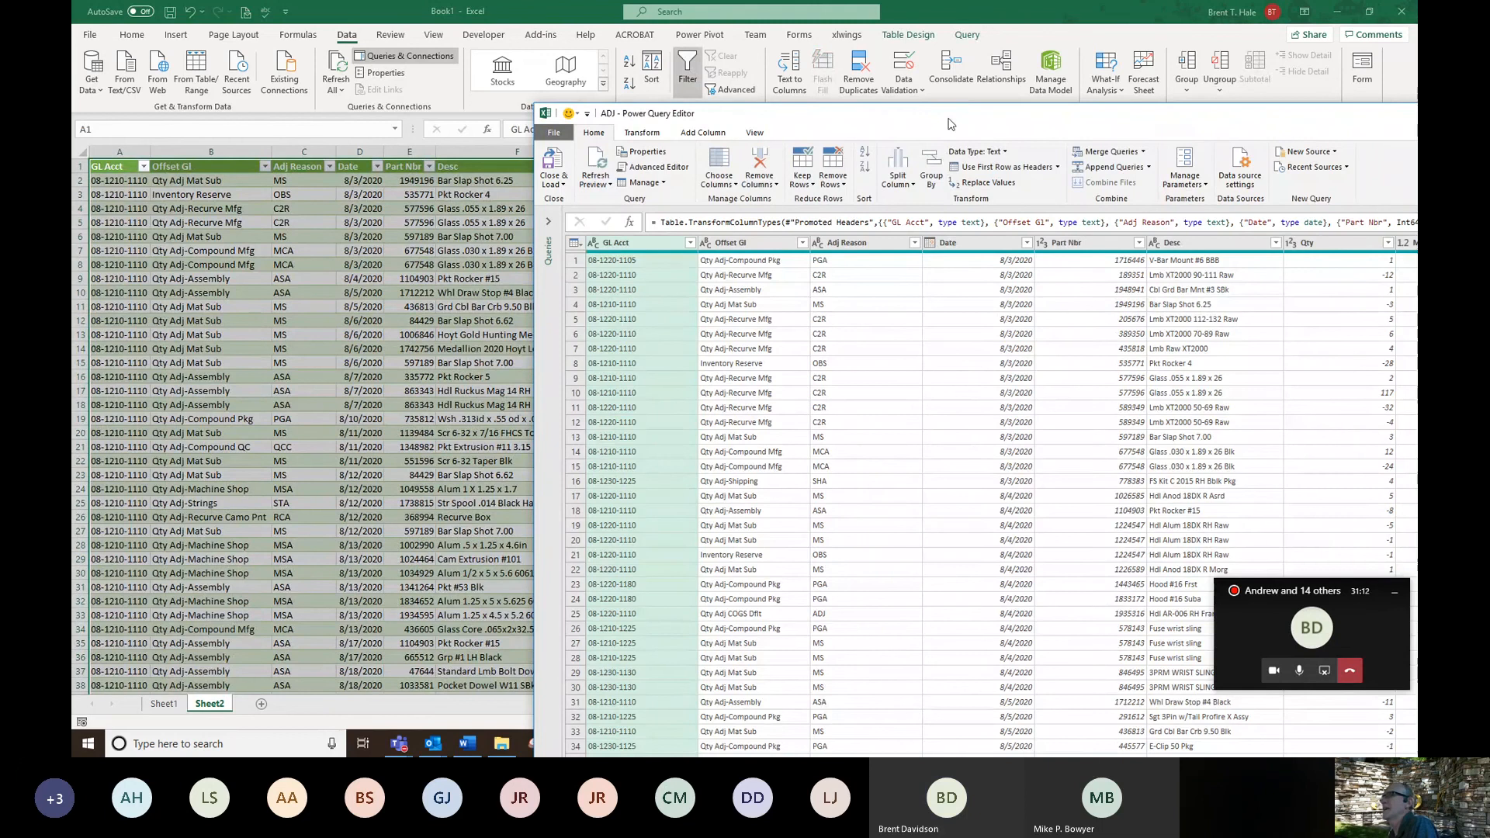
- Move and resize the Power Query Editor window until the whole window, including the Query Settings, fits on the screen
drag(950, 124, 511, 35)
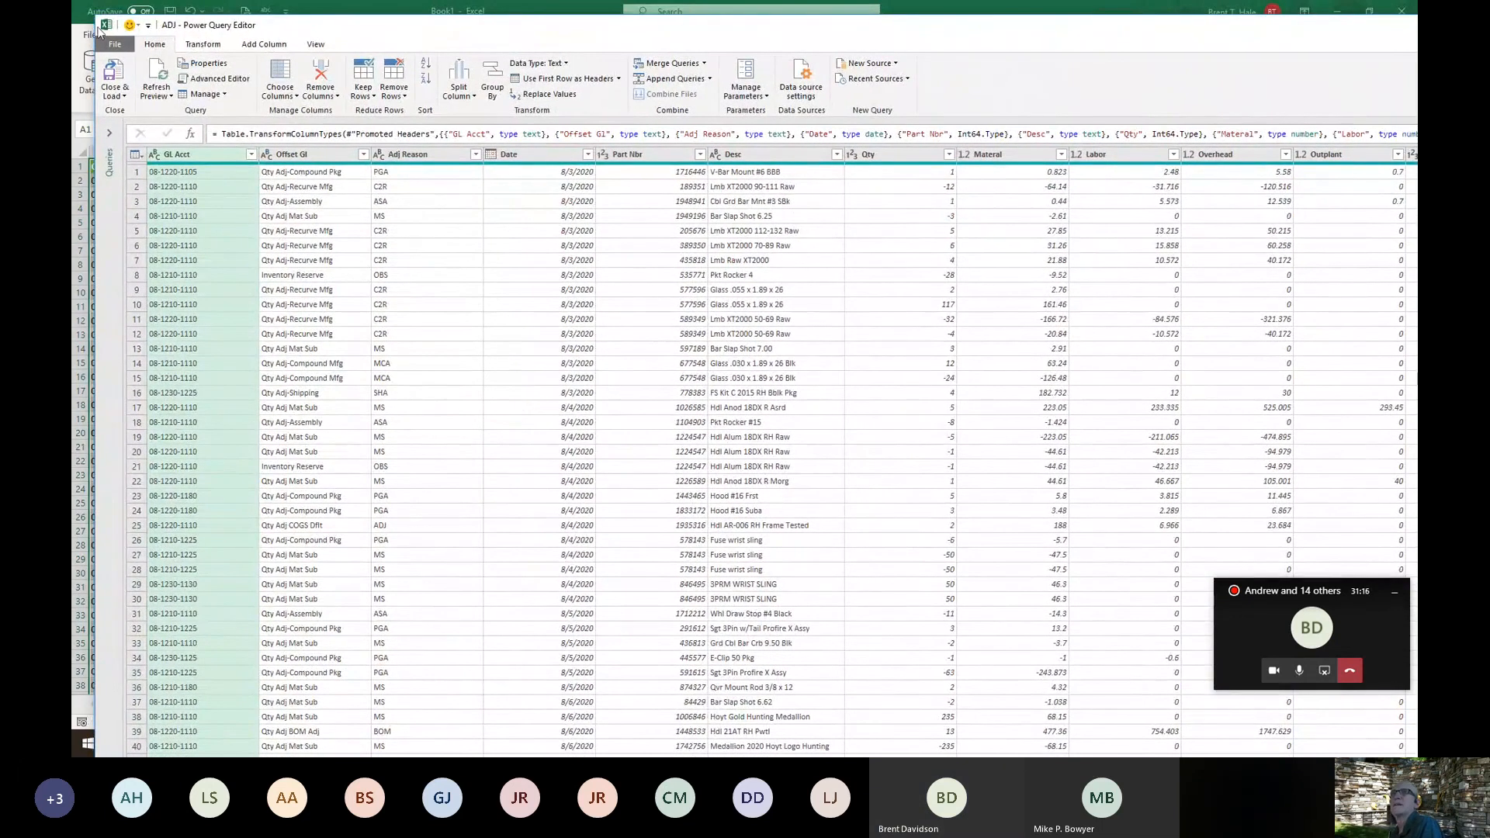
drag(90, 12, 494, 211)
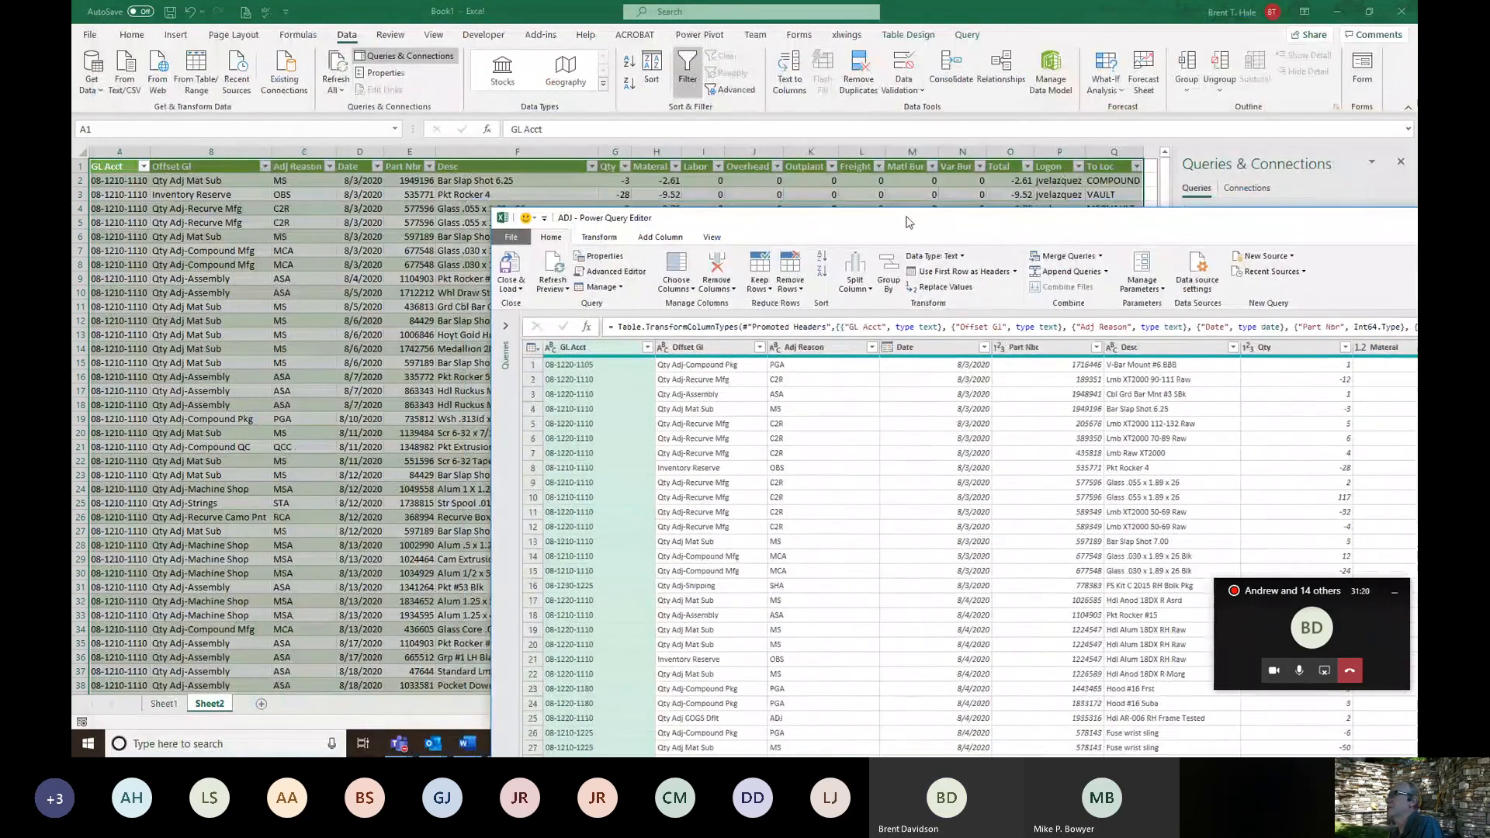
drag(885, 216, 591, 60)
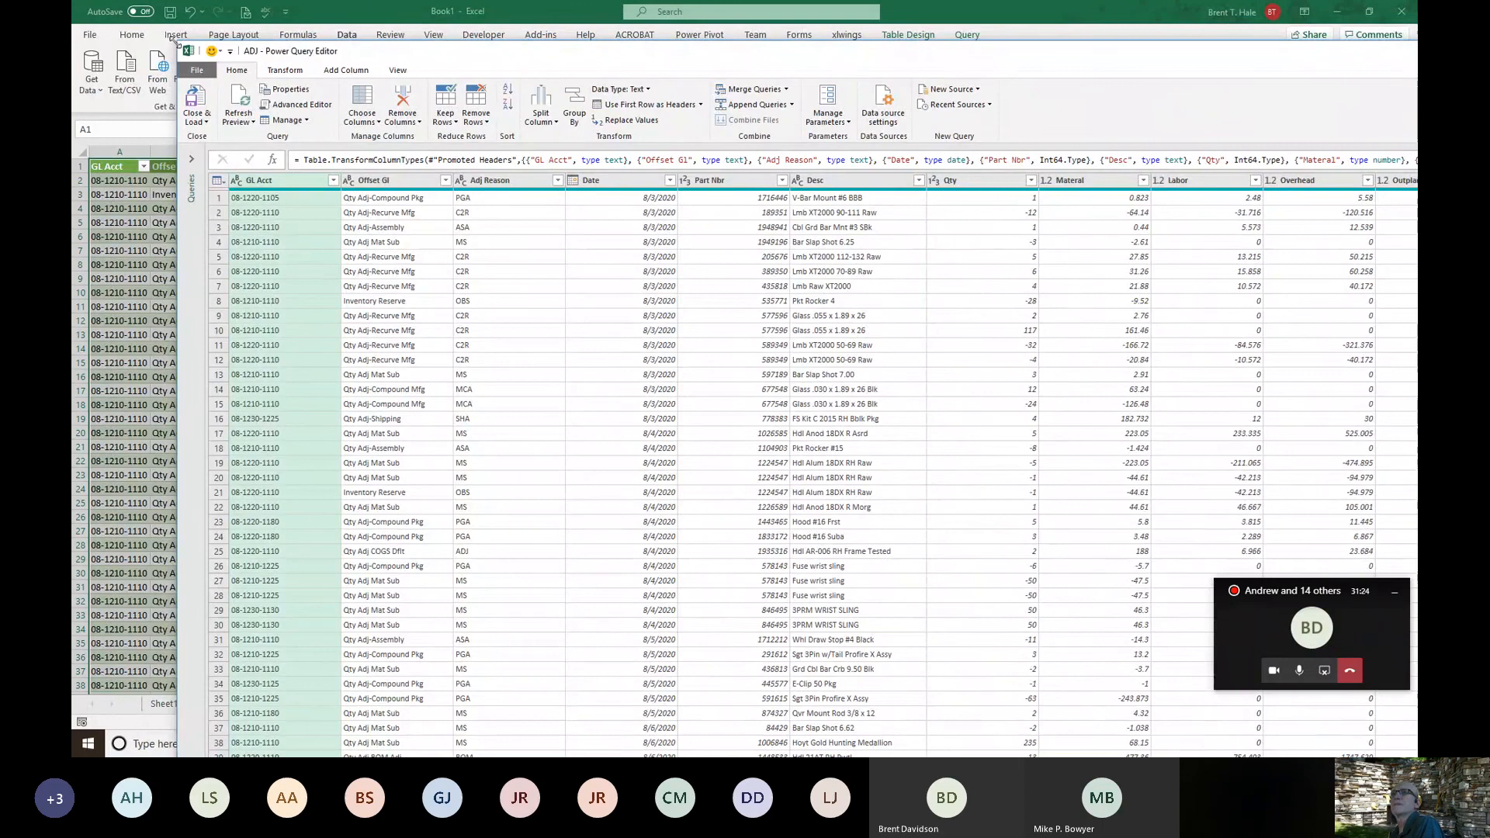
drag(177, 43, 439, 155)
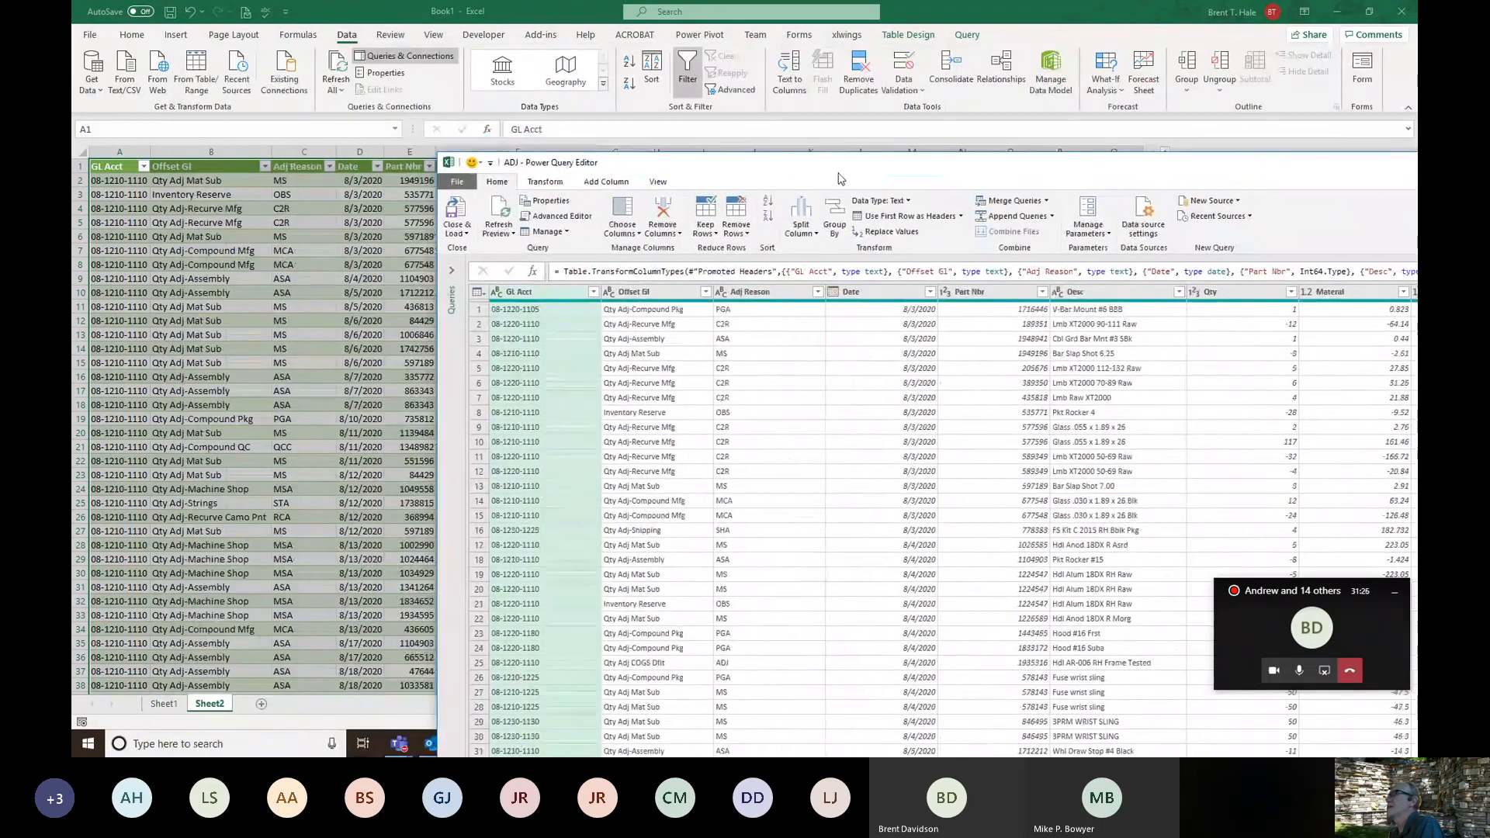
drag(835, 166, 489, 31)
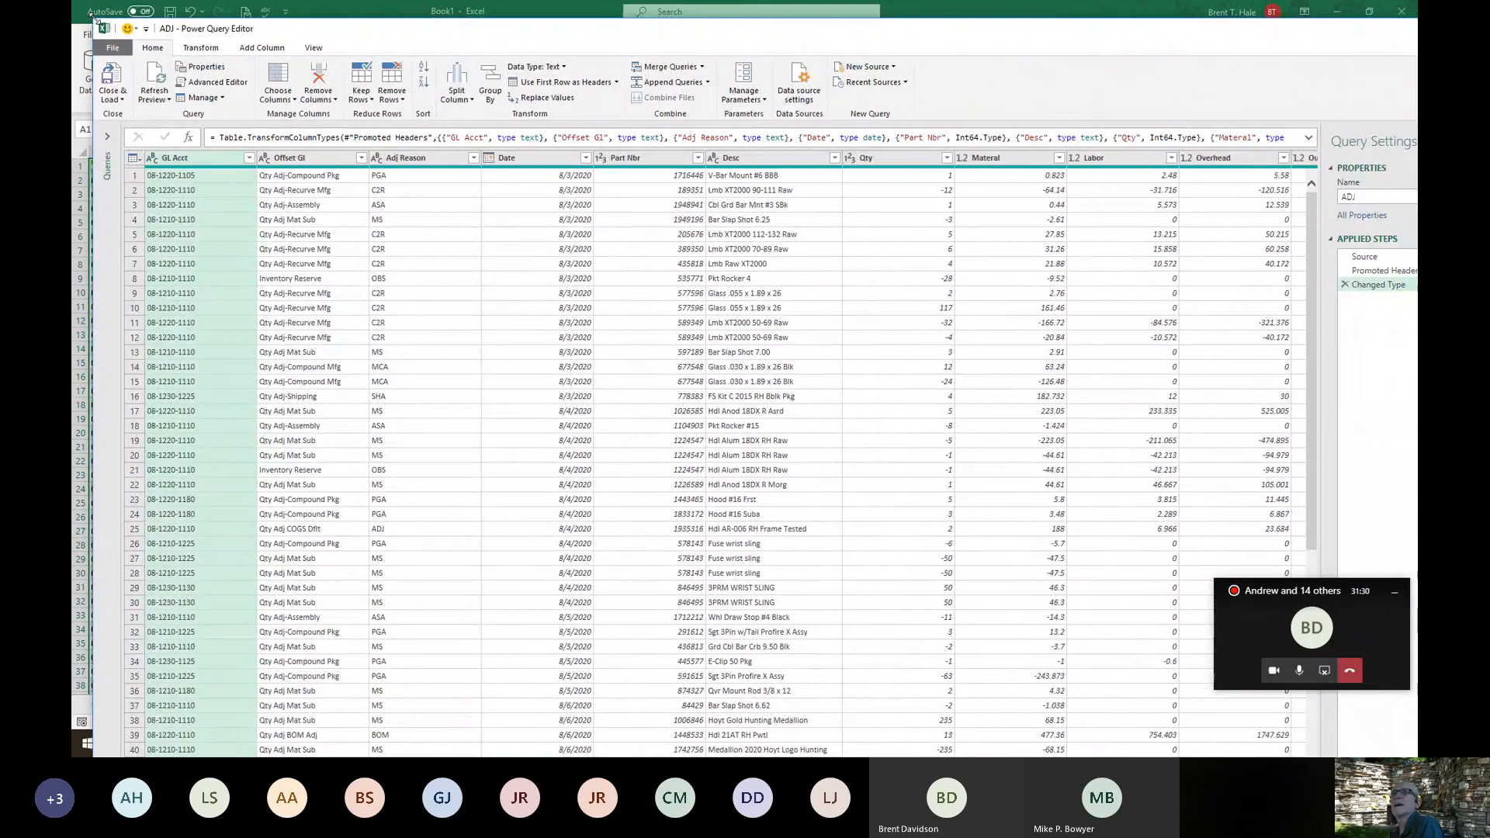
drag(90, 13, 278, 78)
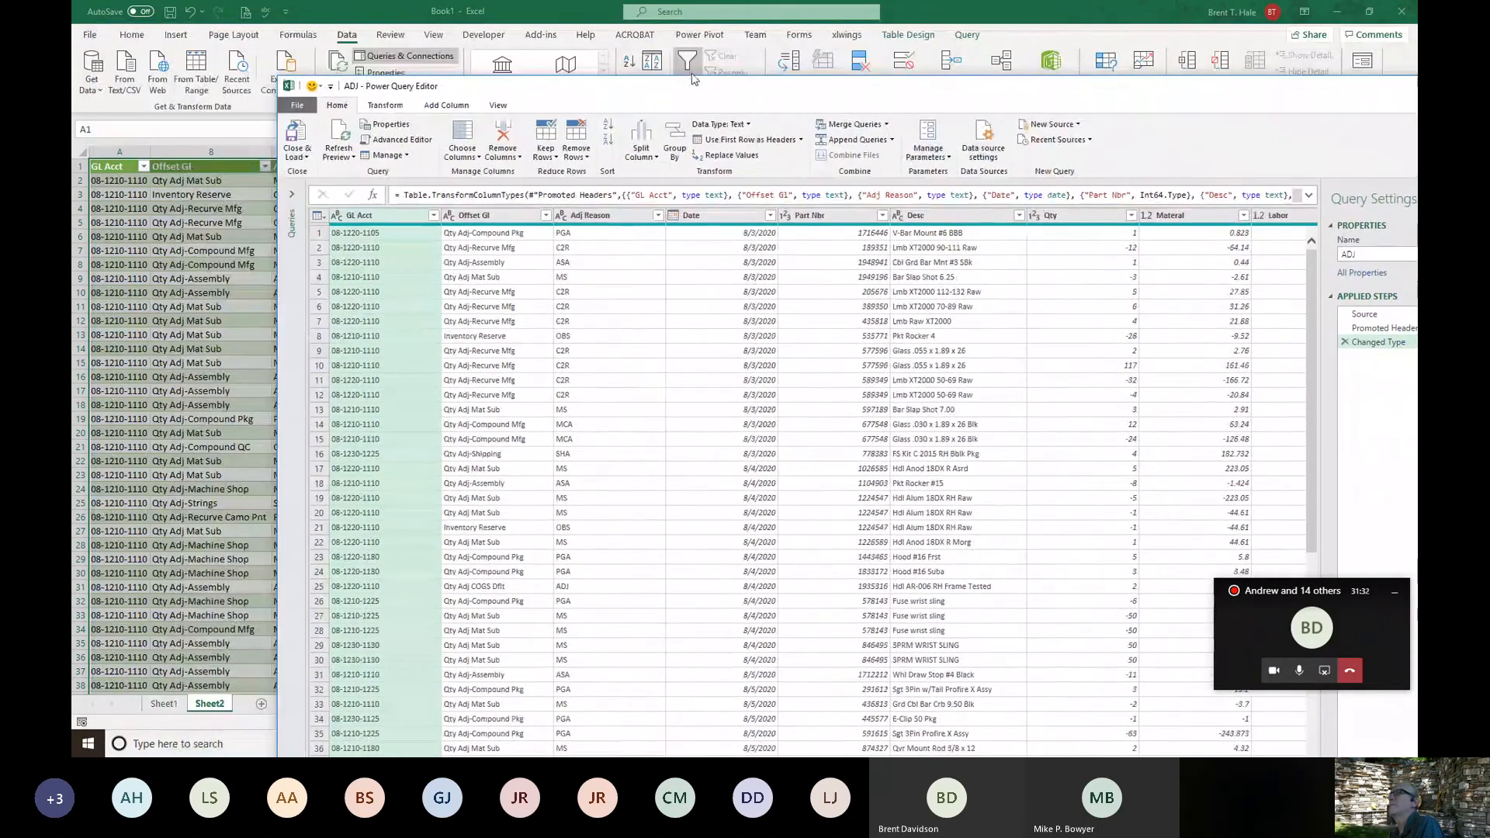
drag(685, 89, 492, 21)
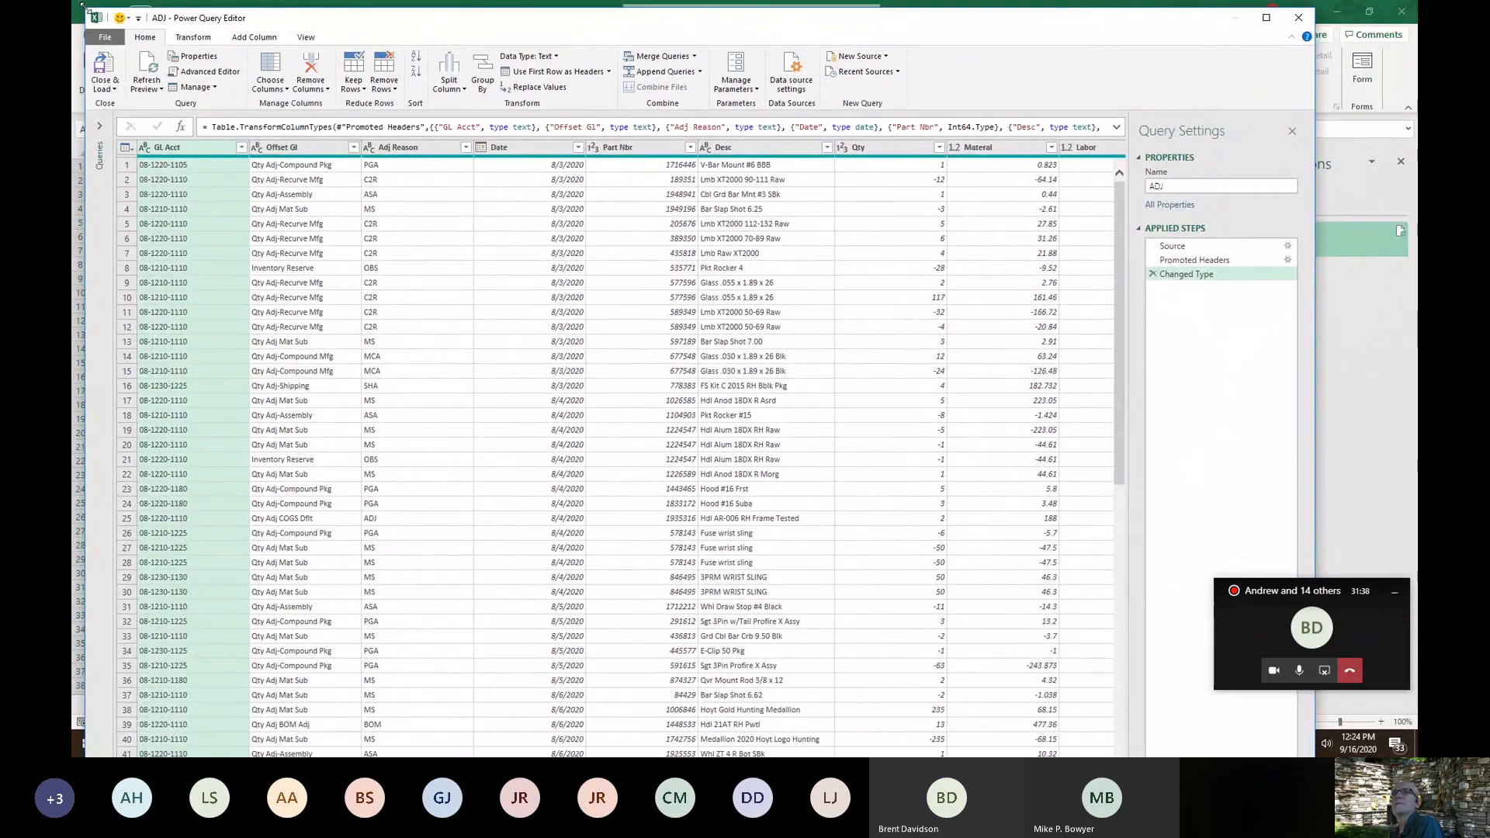
drag(82, 6, 156, 109)
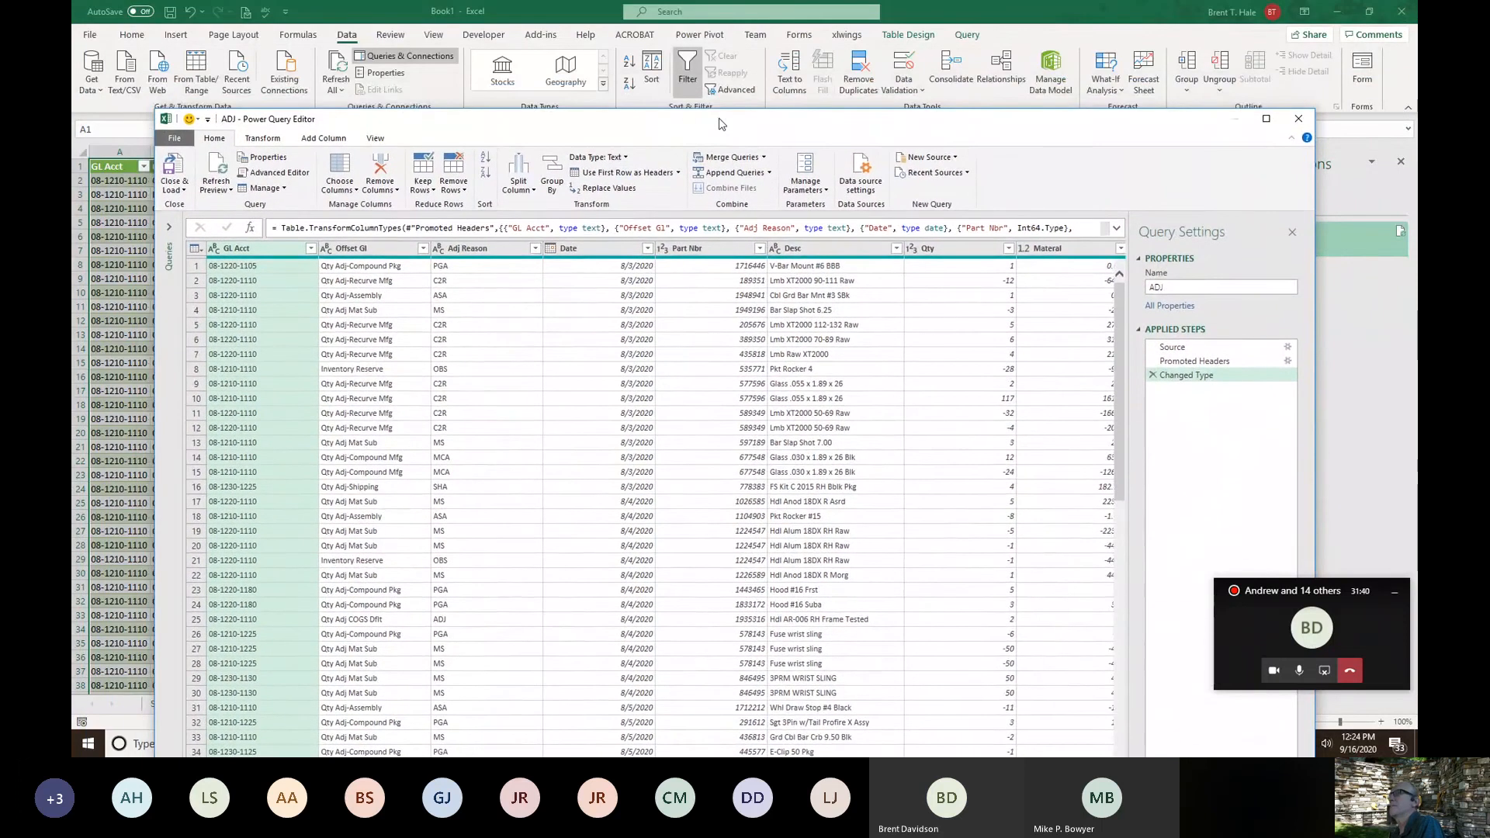
drag(719, 124, 701, 35)
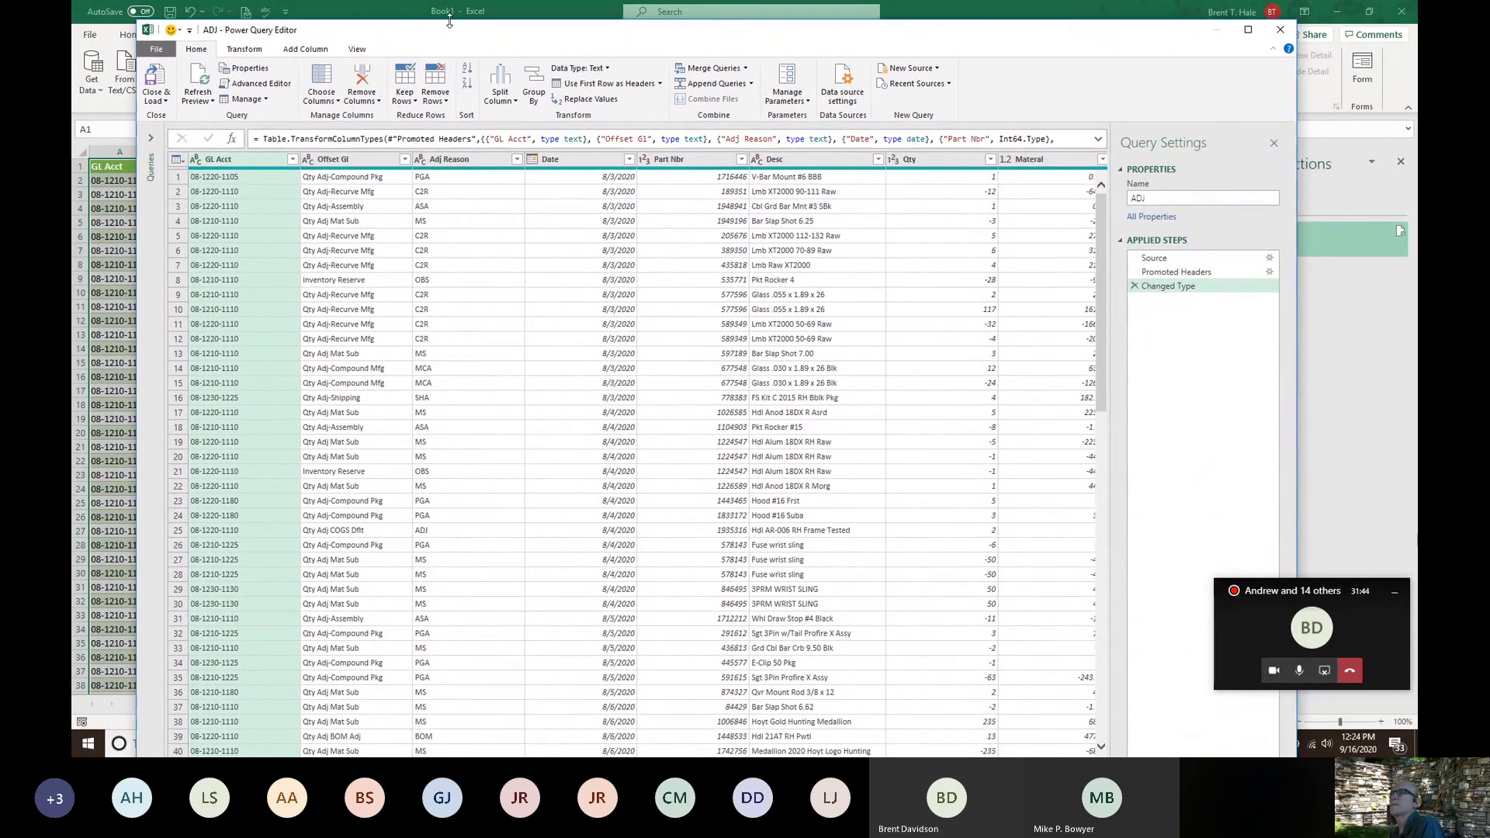
drag(449, 21, 400, 29)
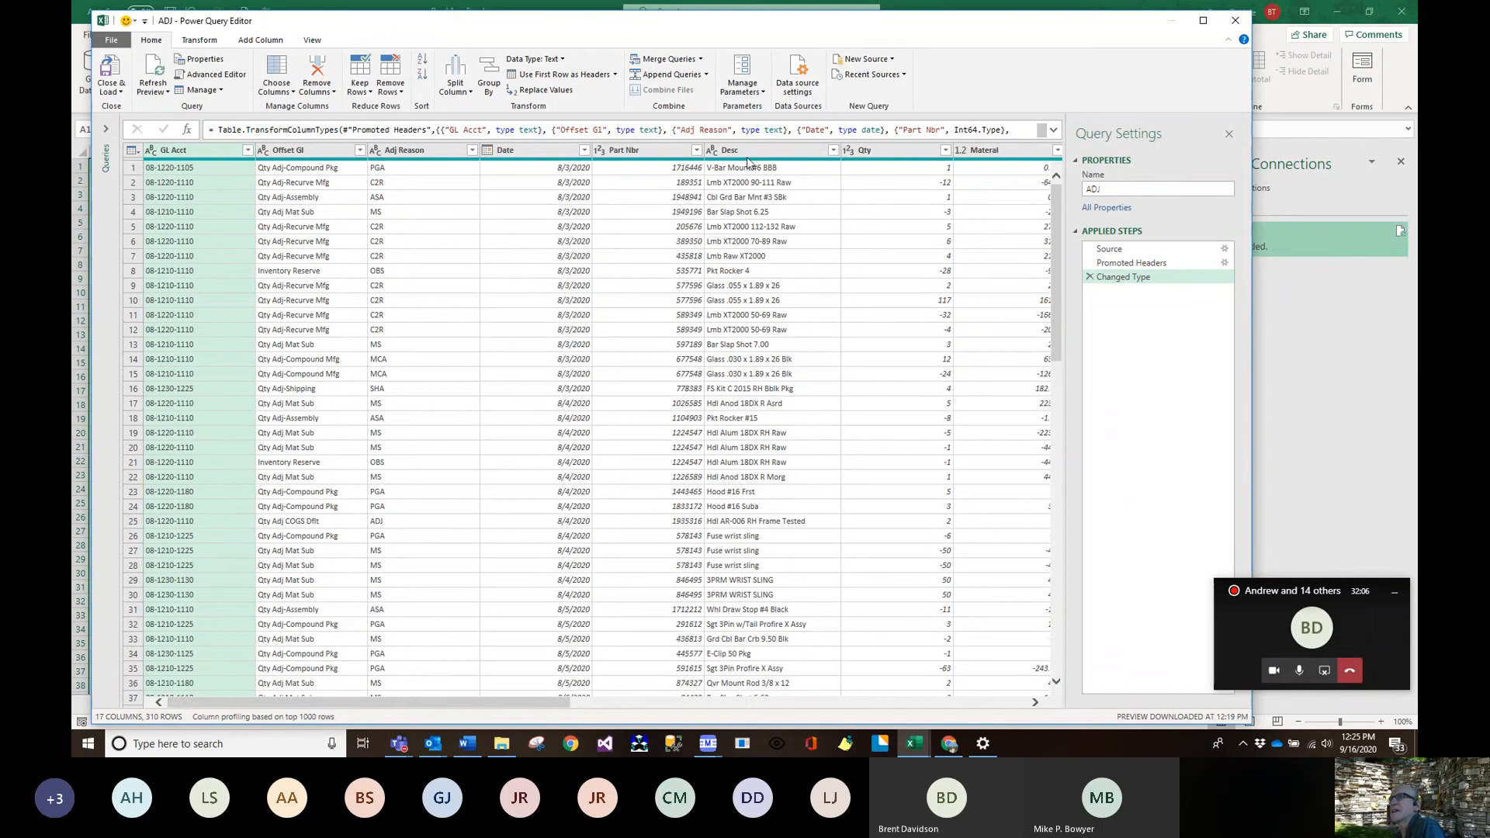
- Review the query's Source, Promoted Headers and Changed Type steps, including the CSV file path in the Source formula
click(1169, 255)
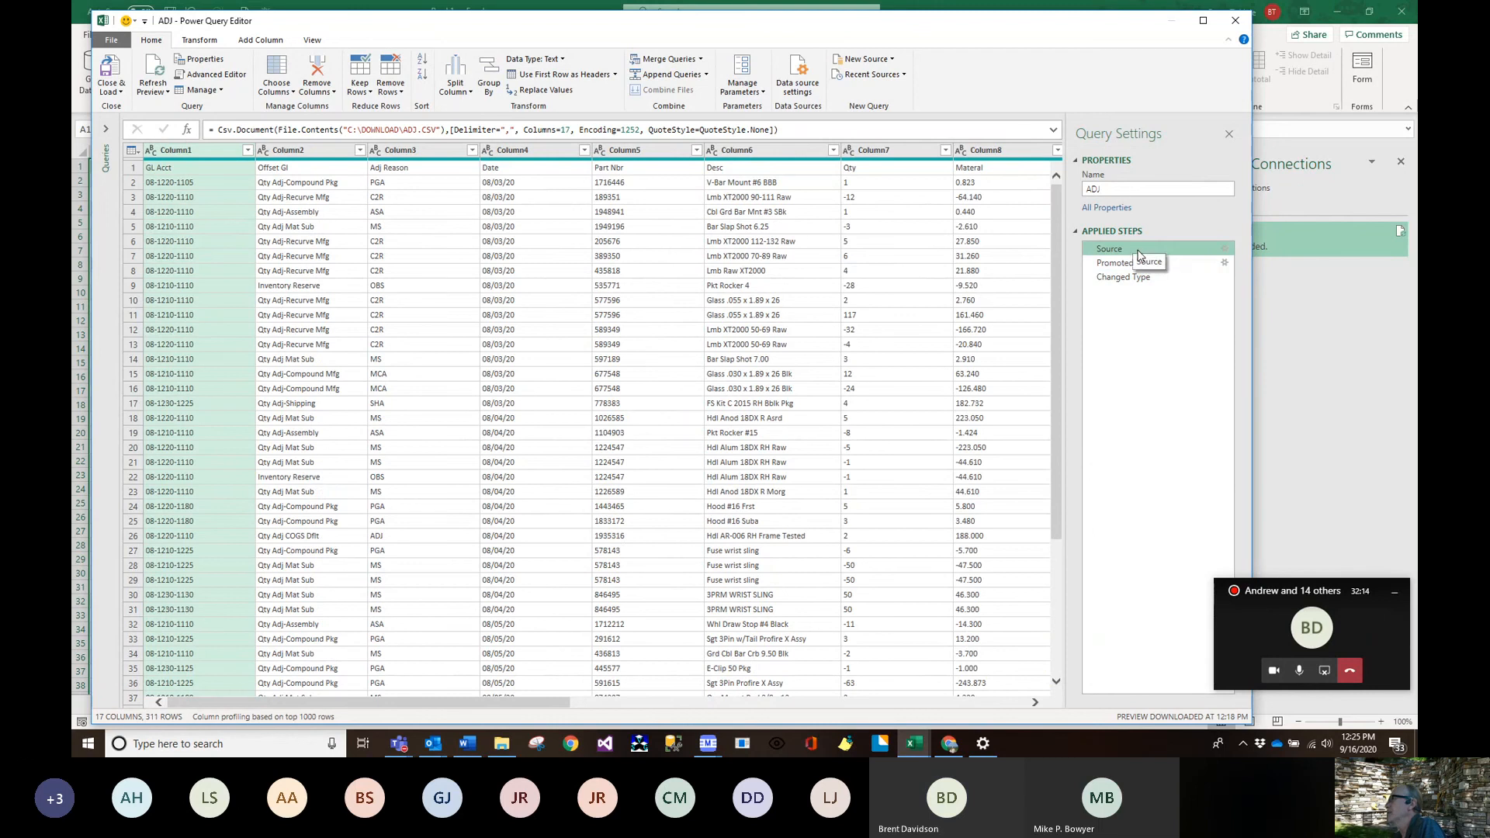
click(860, 133)
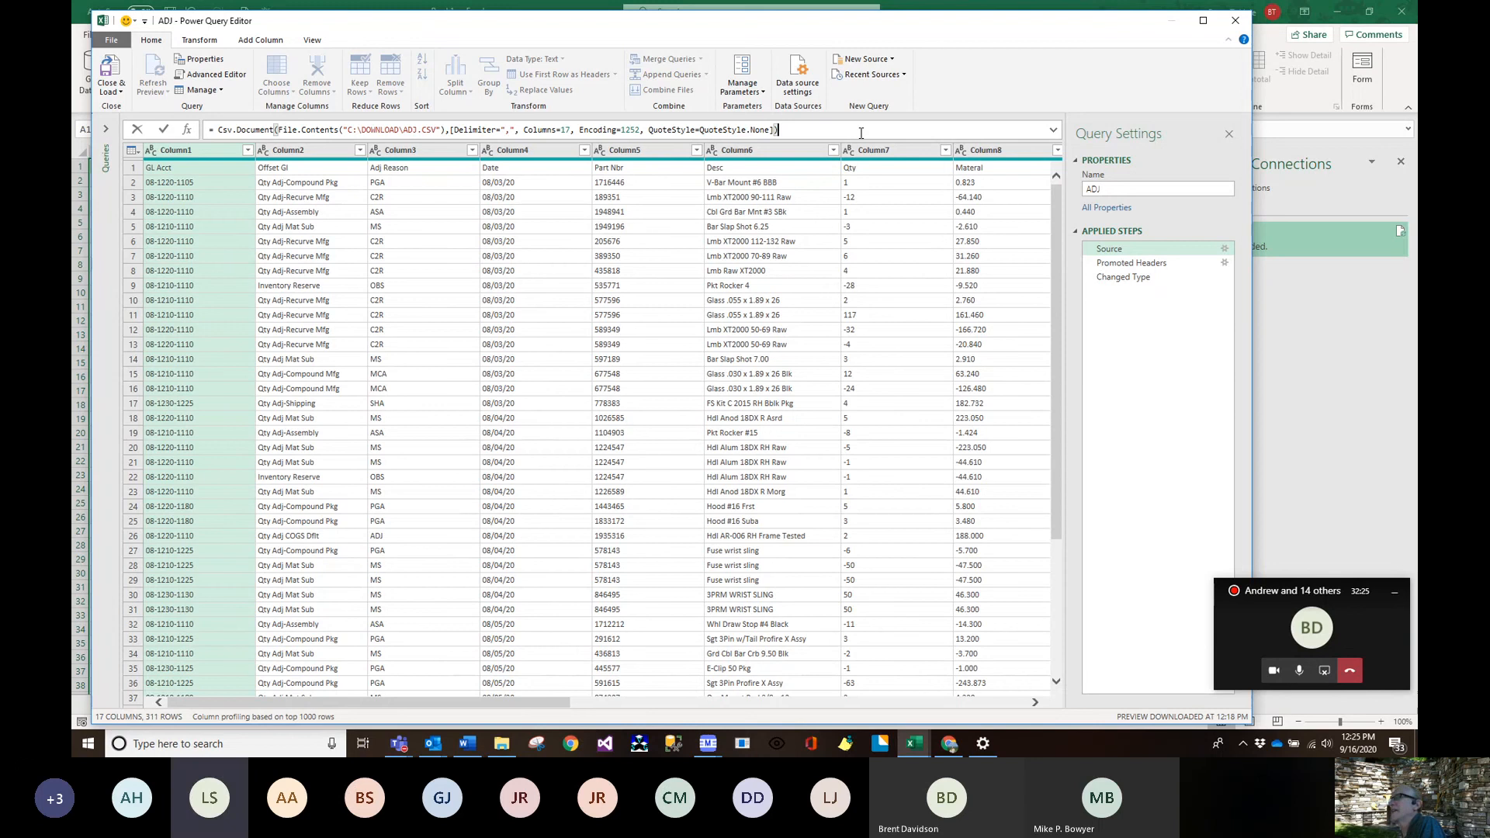
click(313, 41)
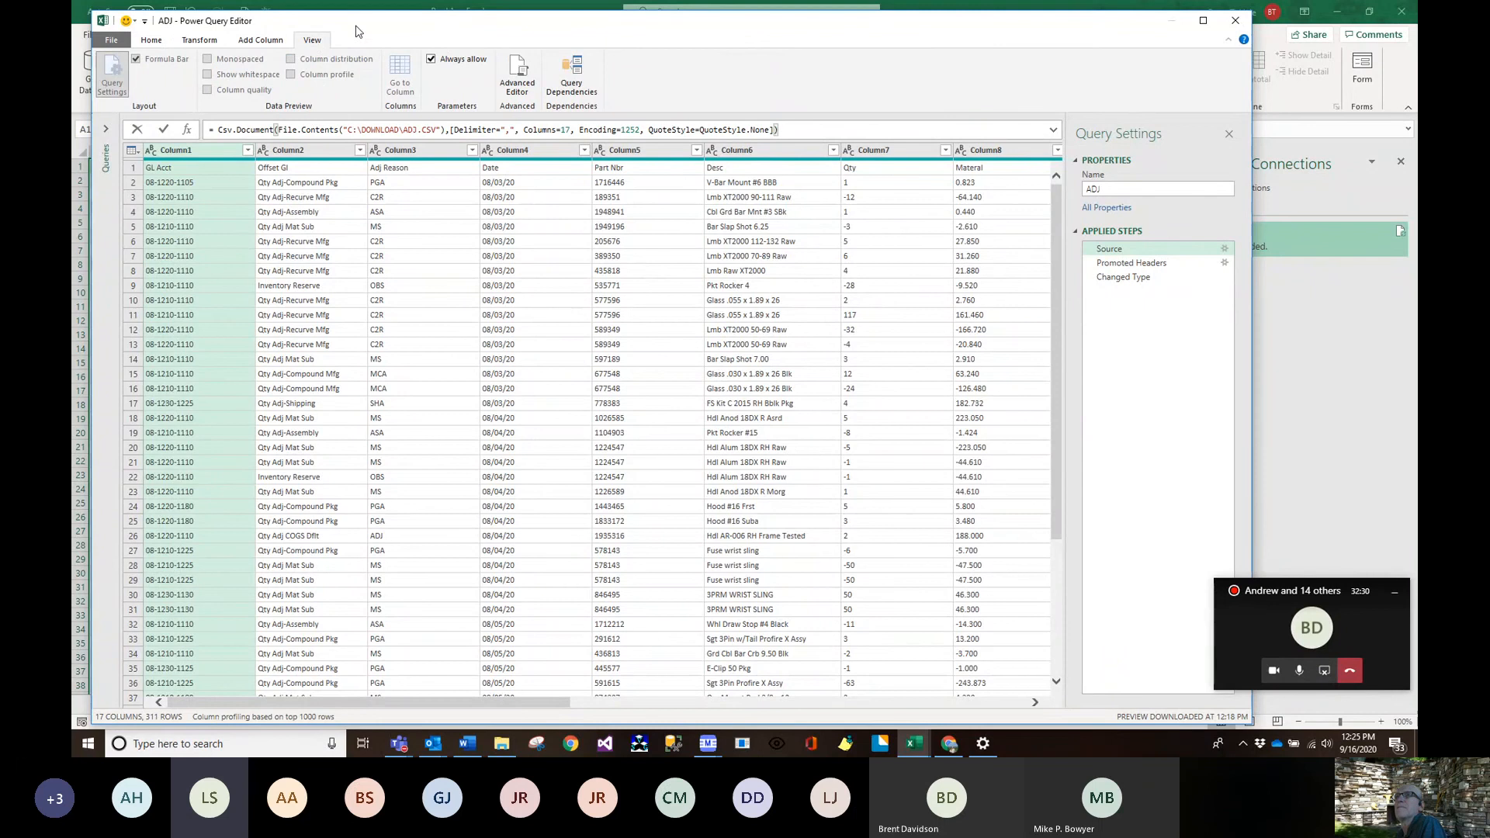
click(151, 41)
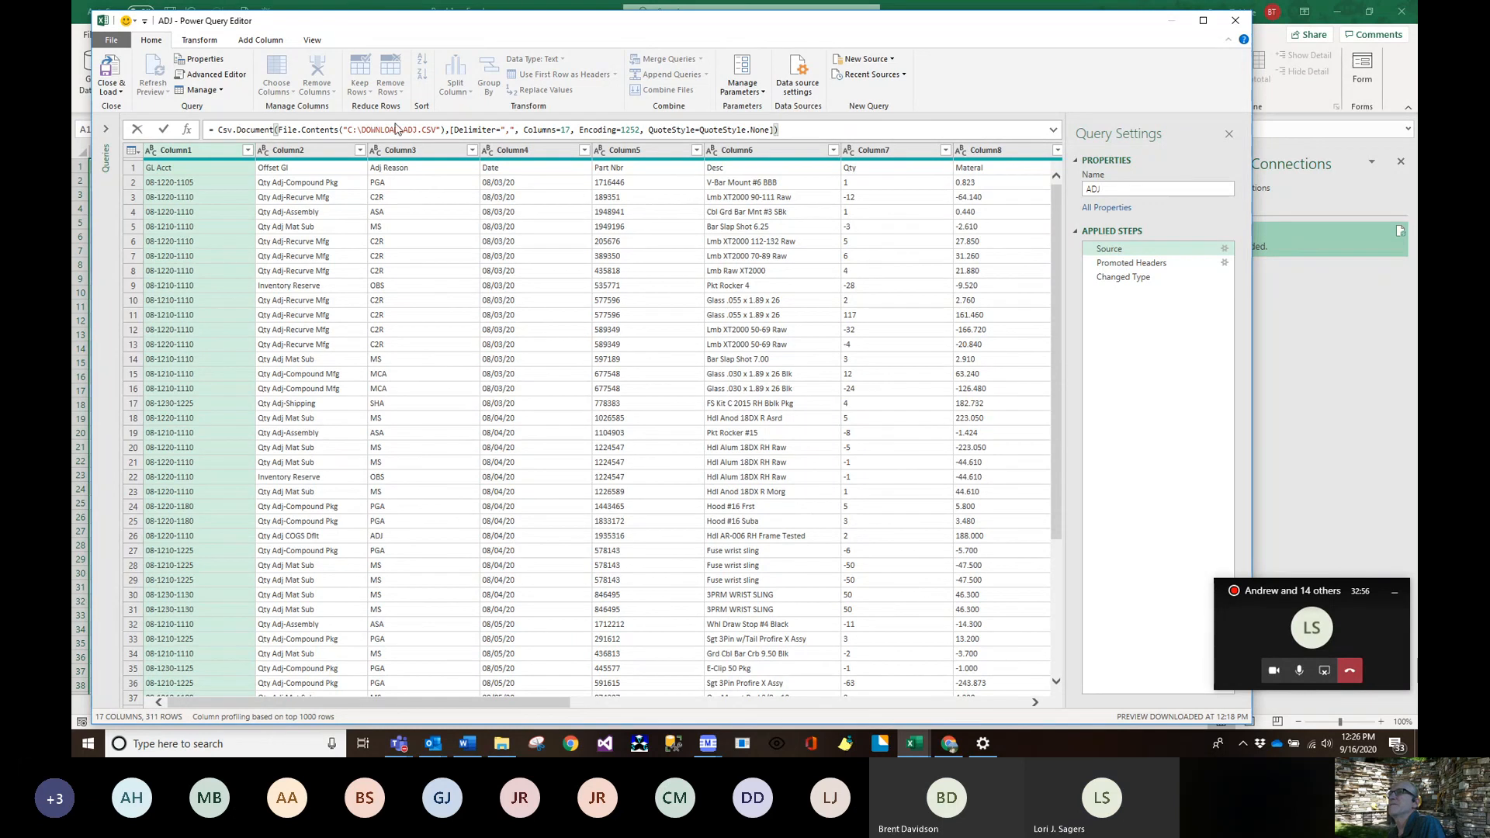
drag(358, 132, 445, 134)
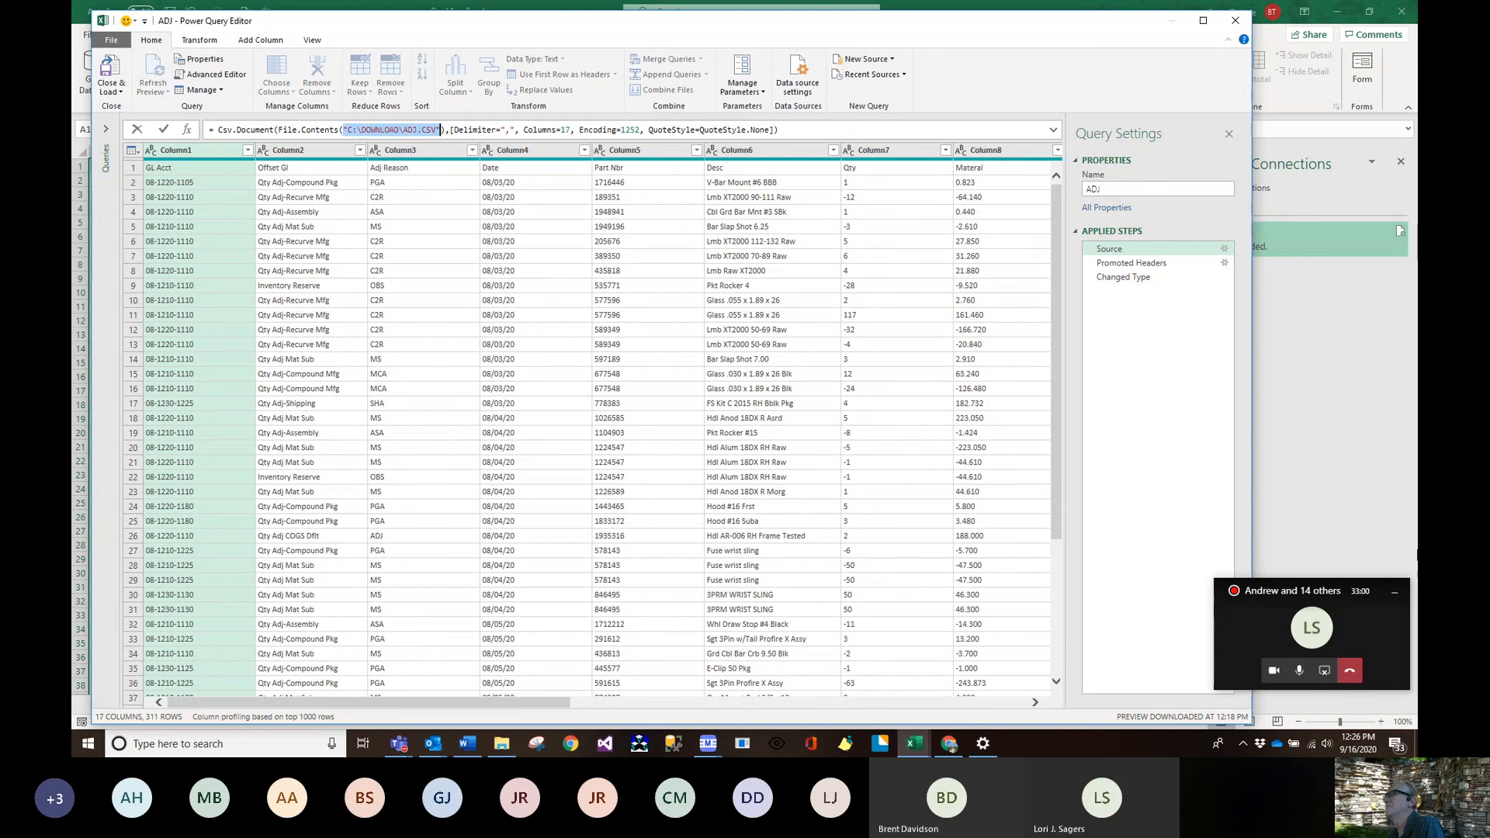
click(1145, 265)
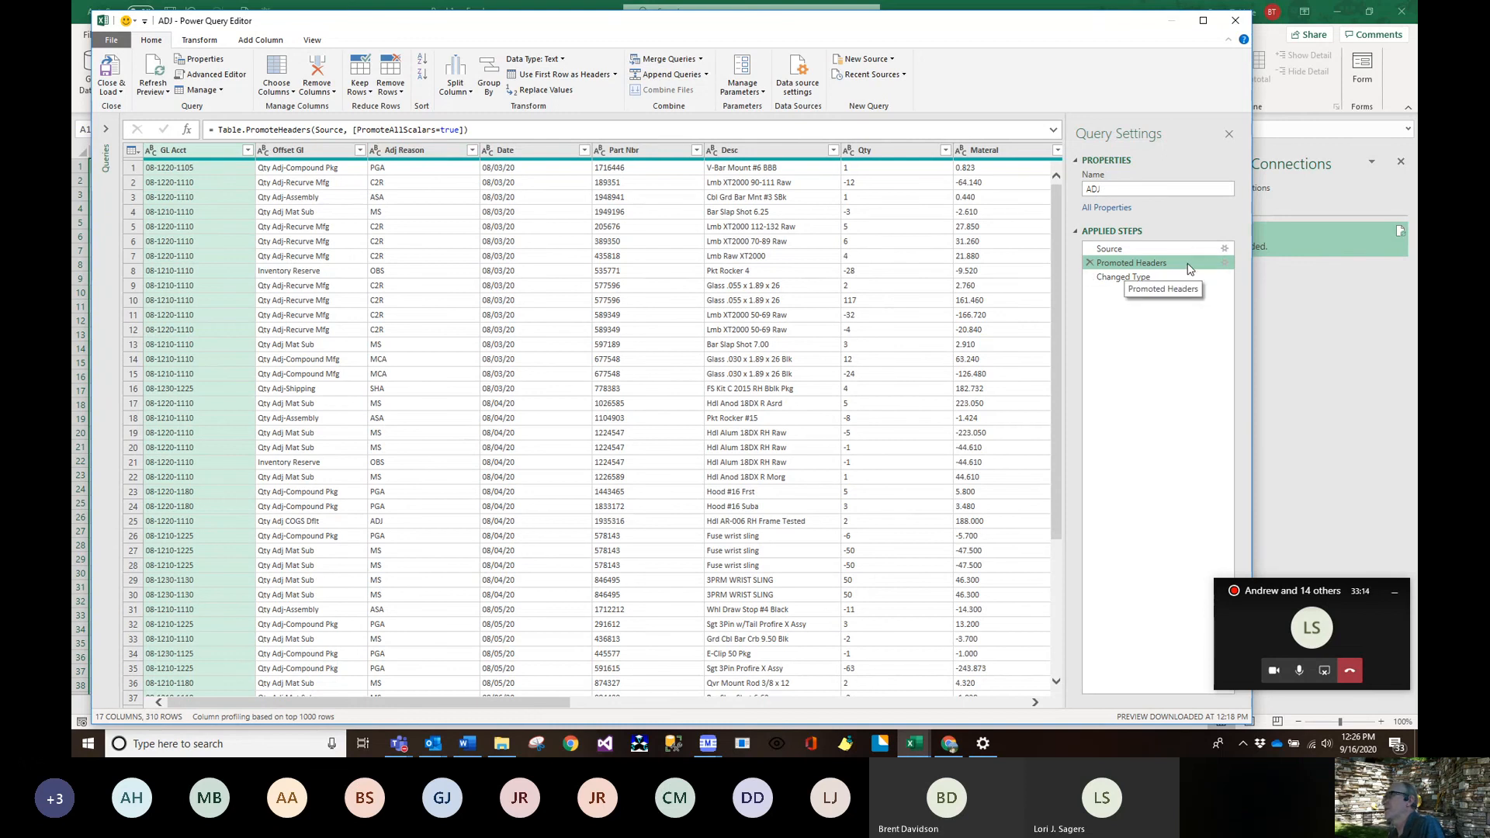
click(1150, 281)
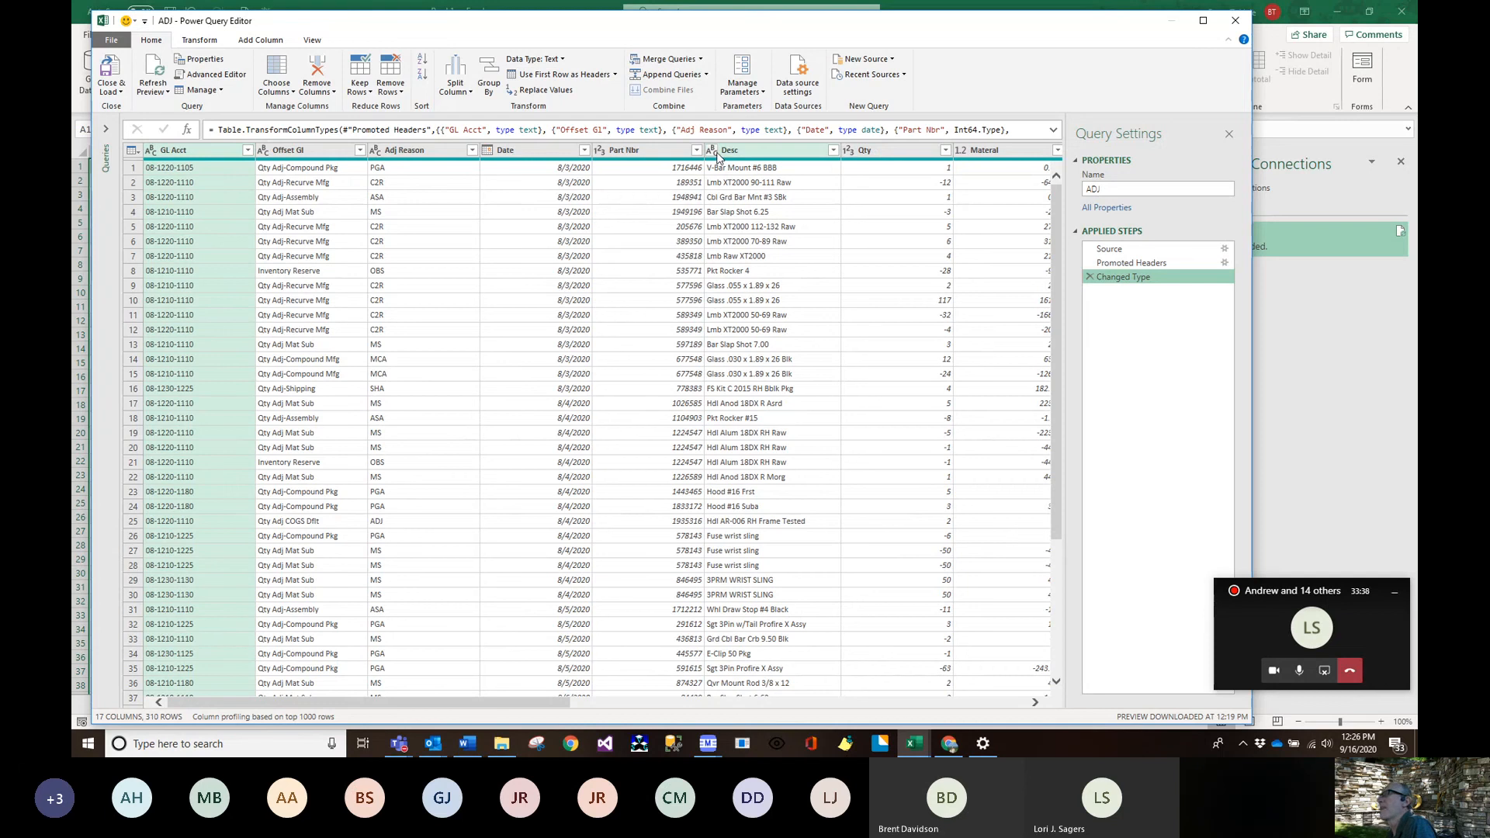
- Remove the {"Part Nbr", Int64.Type} conversion from the Changed Type step's formula so the part numbers stay text
click(642, 152)
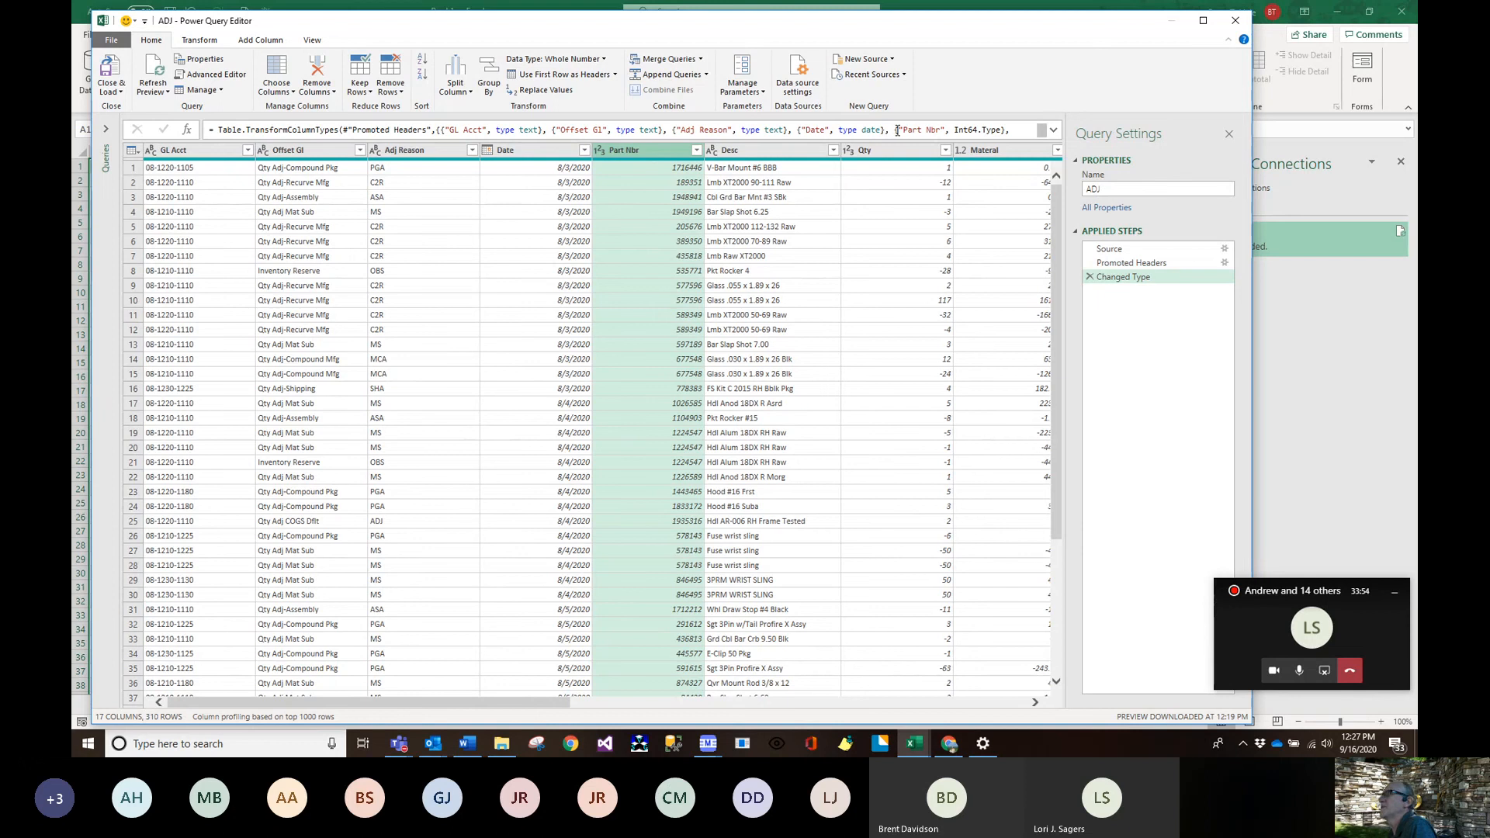
click(1149, 281)
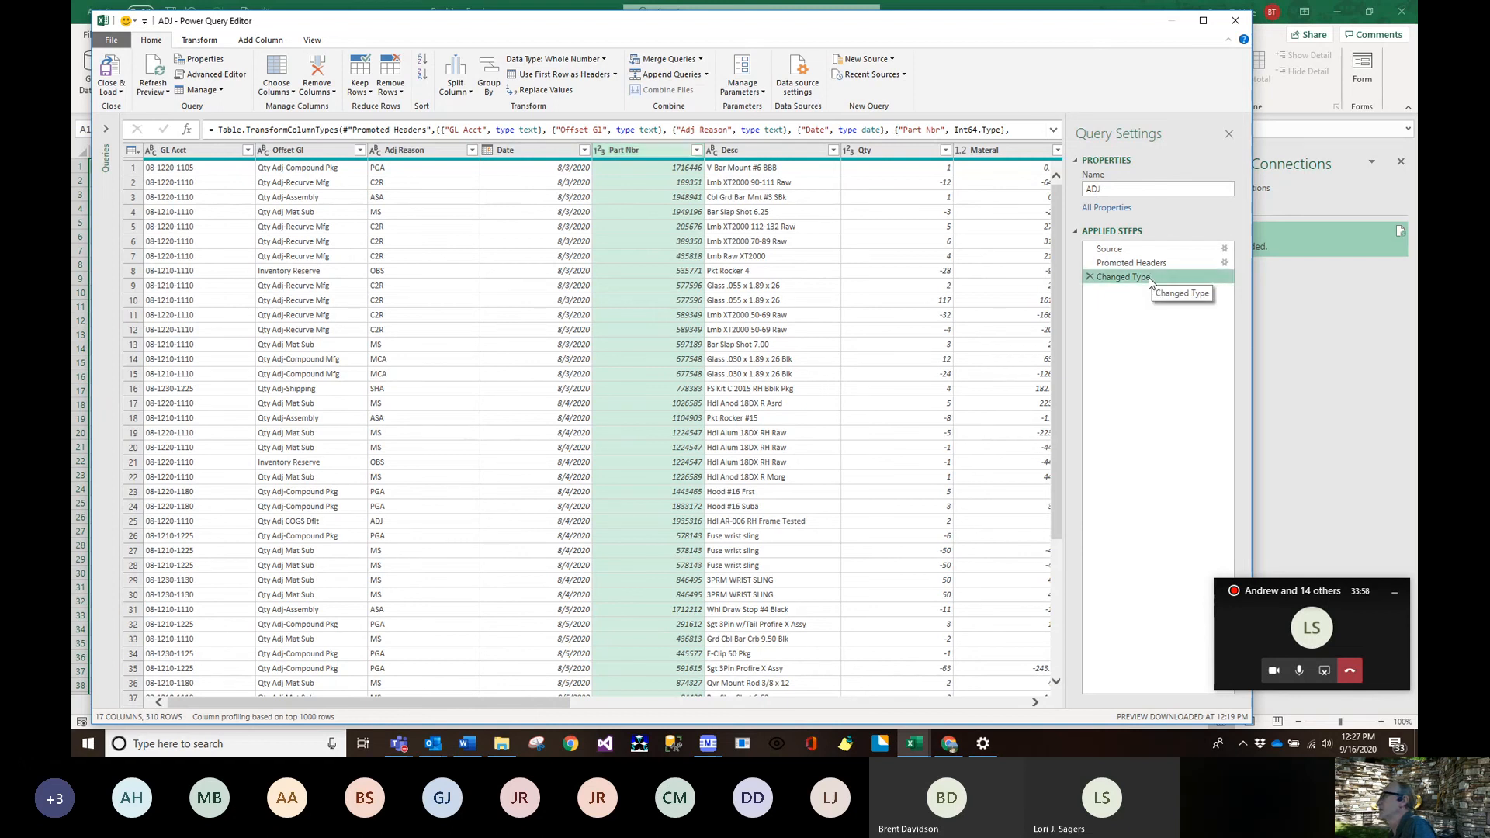
click(898, 130)
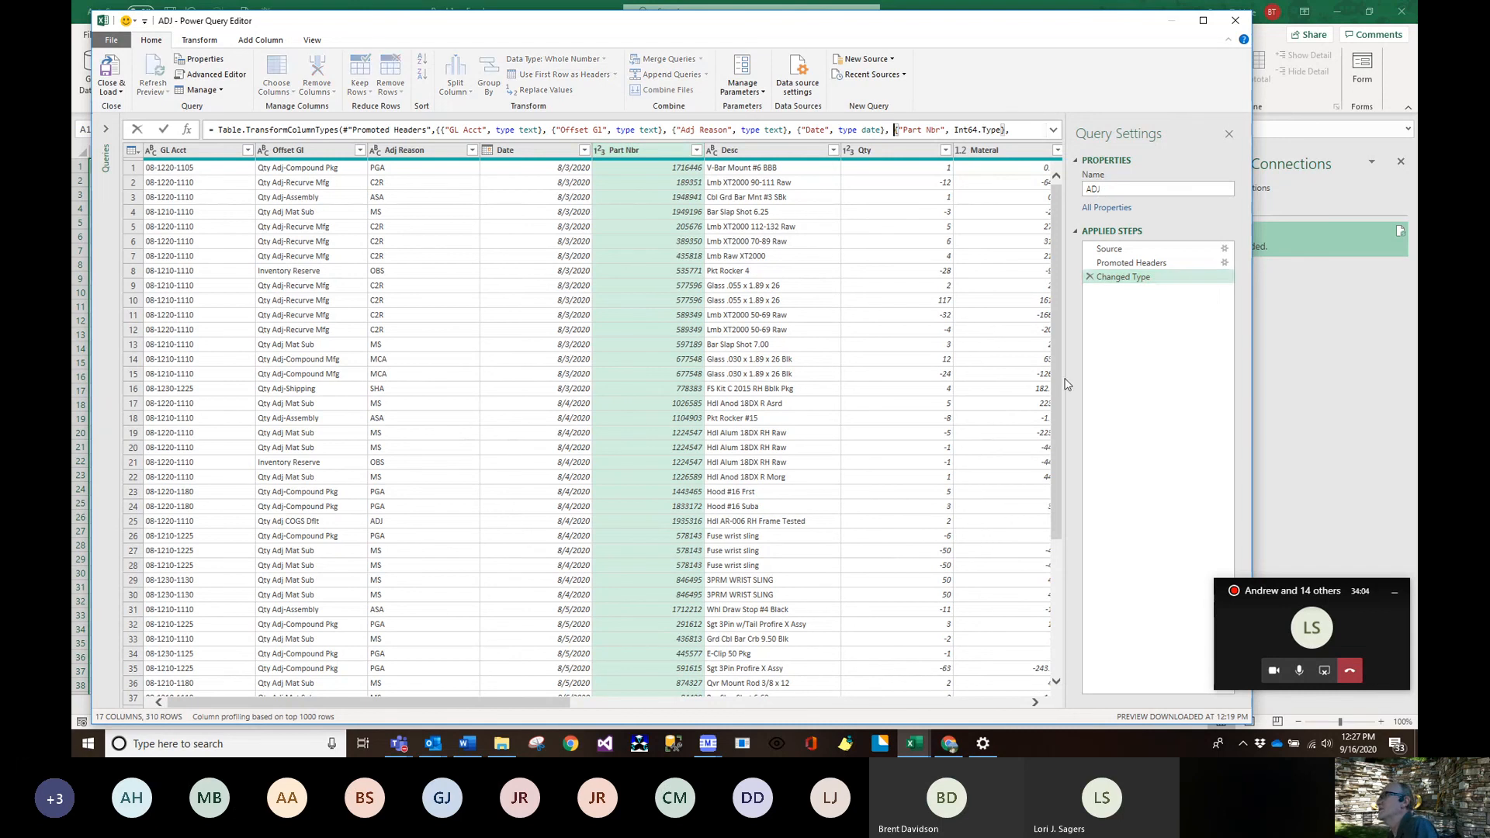
key(Delete)
key(Delete)
key(Delete)
key(Delete)
key(Delete)
key(Delete)
key(Delete)
key(Delete)
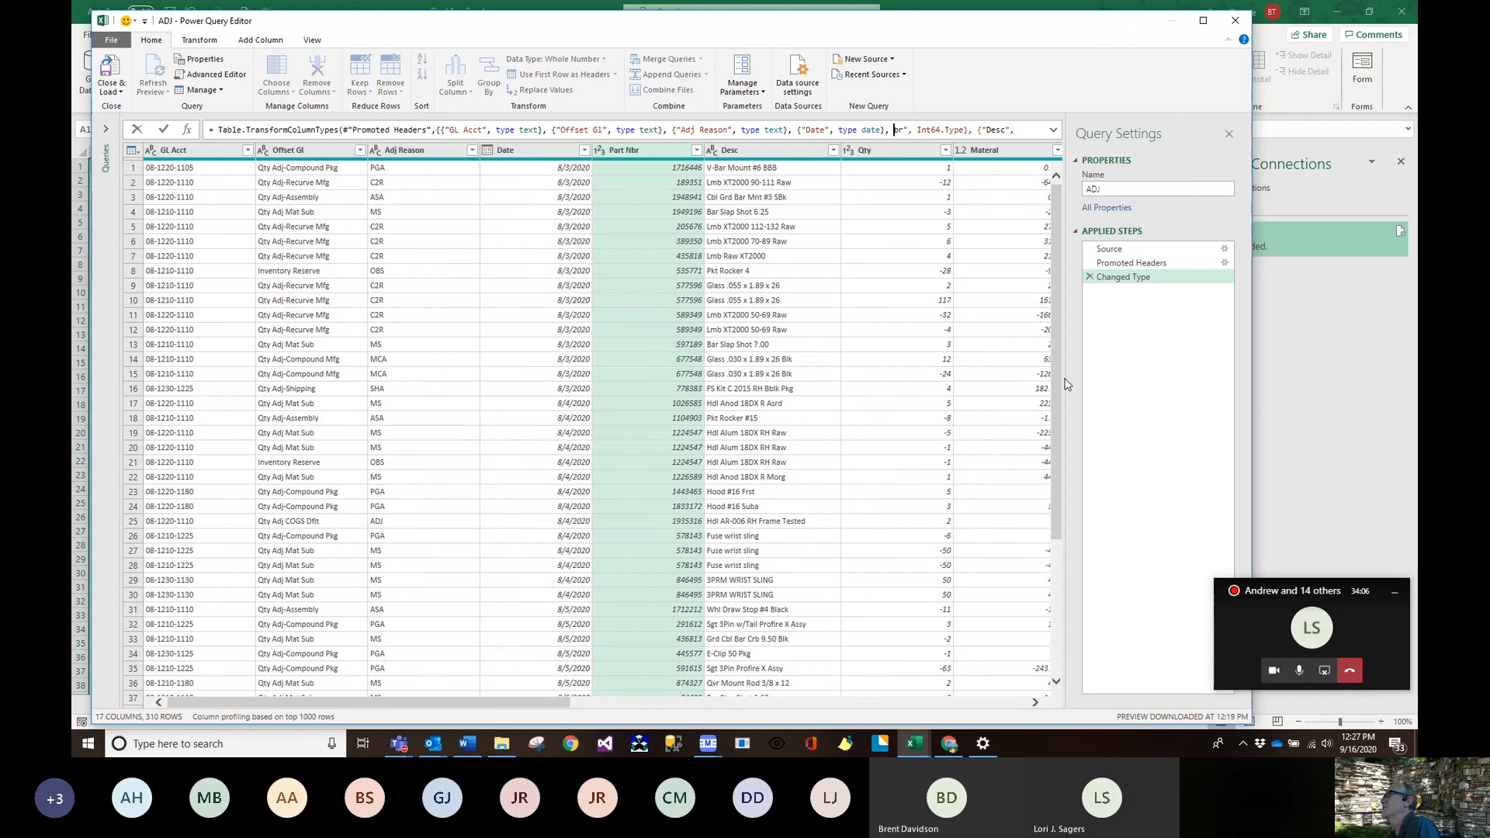
key(Delete)
key(Delete)
key(Delete)
key(Delete)
key(Delete)
key(Delete)
key(Delete)
key(Delete)
key(Delete)
key(Delete)
key(Delete)
key(Delete)
key(Delete)
key(Delete)
key(Delete)
key(Delete)
key(Delete)
key(Delete)
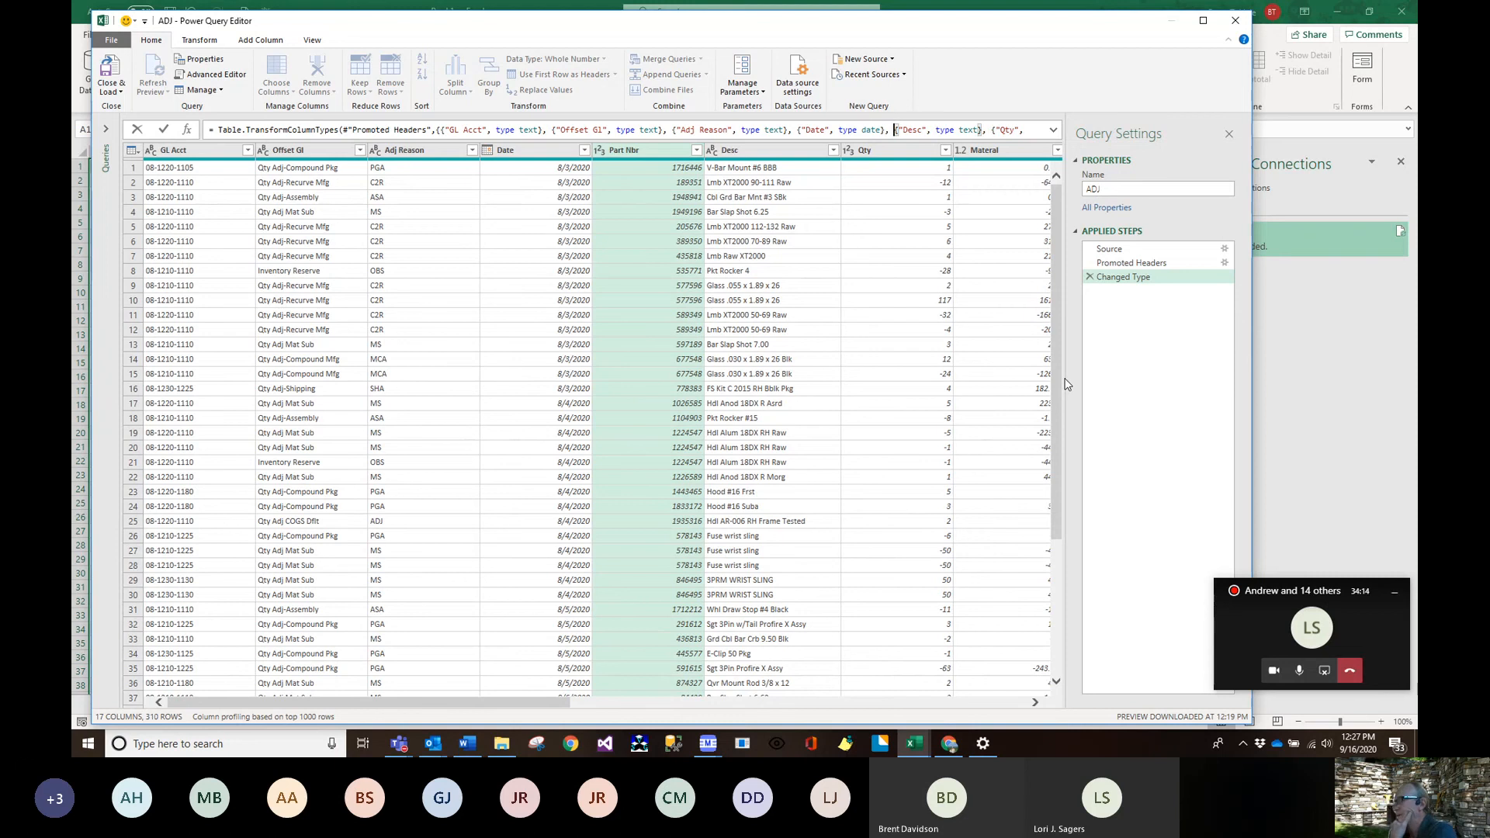
key(Return)
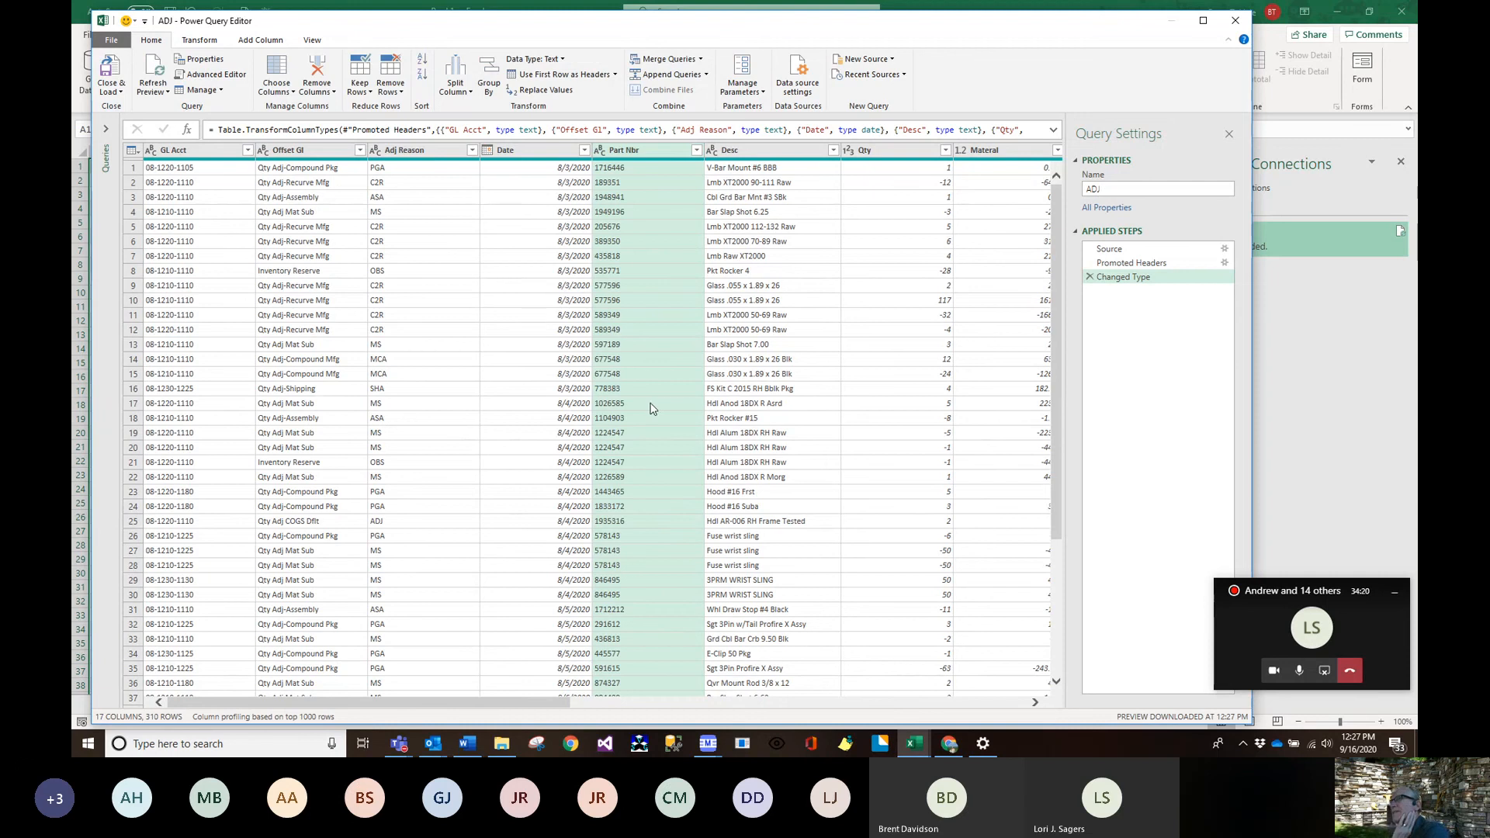
- Examine the Part Nbr values down the rows for leading zeros, inspecting the entry in row 37
scroll(643, 411, down, 5)
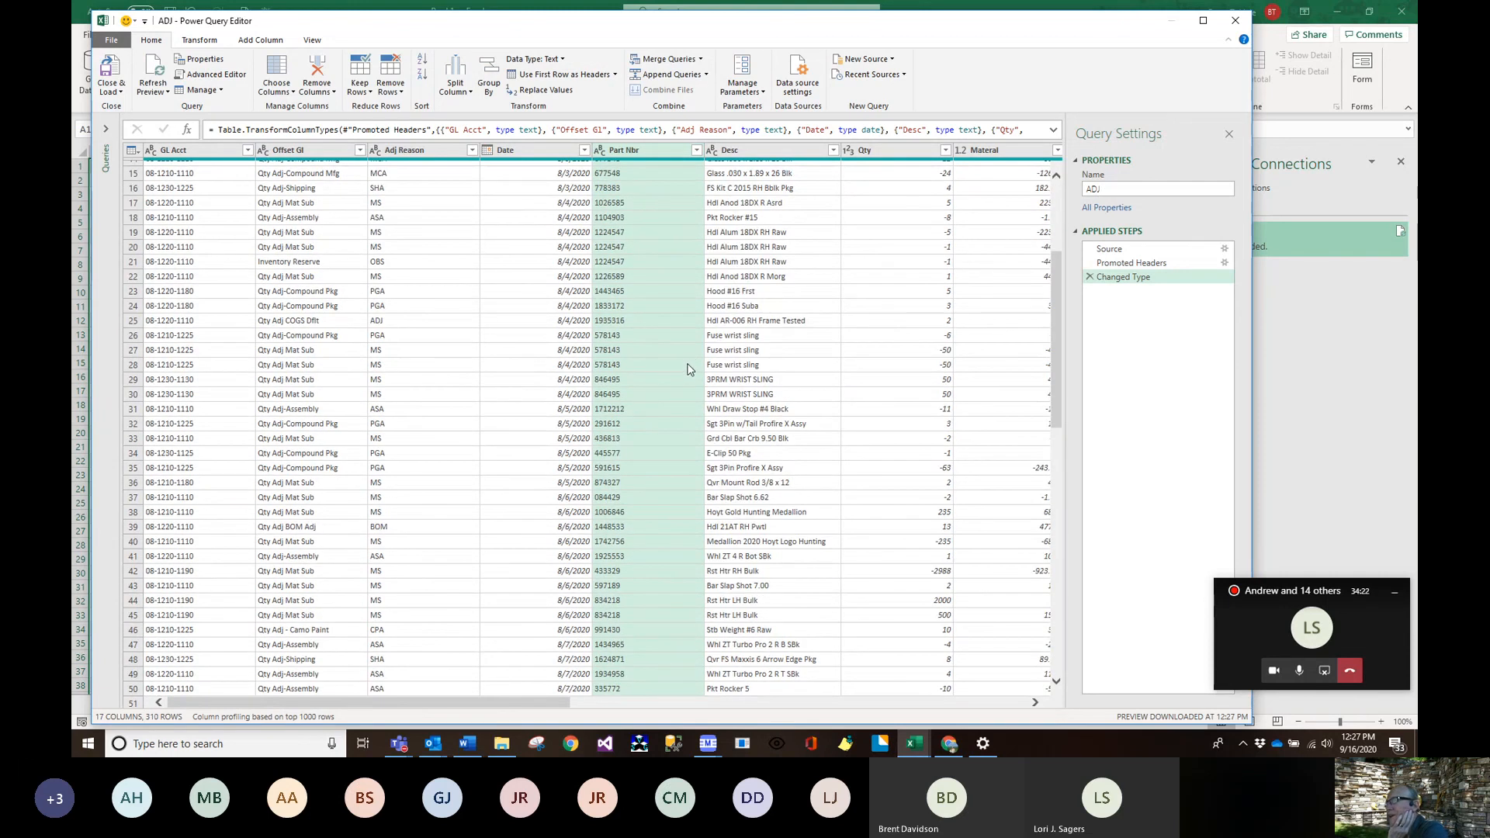
click(644, 498)
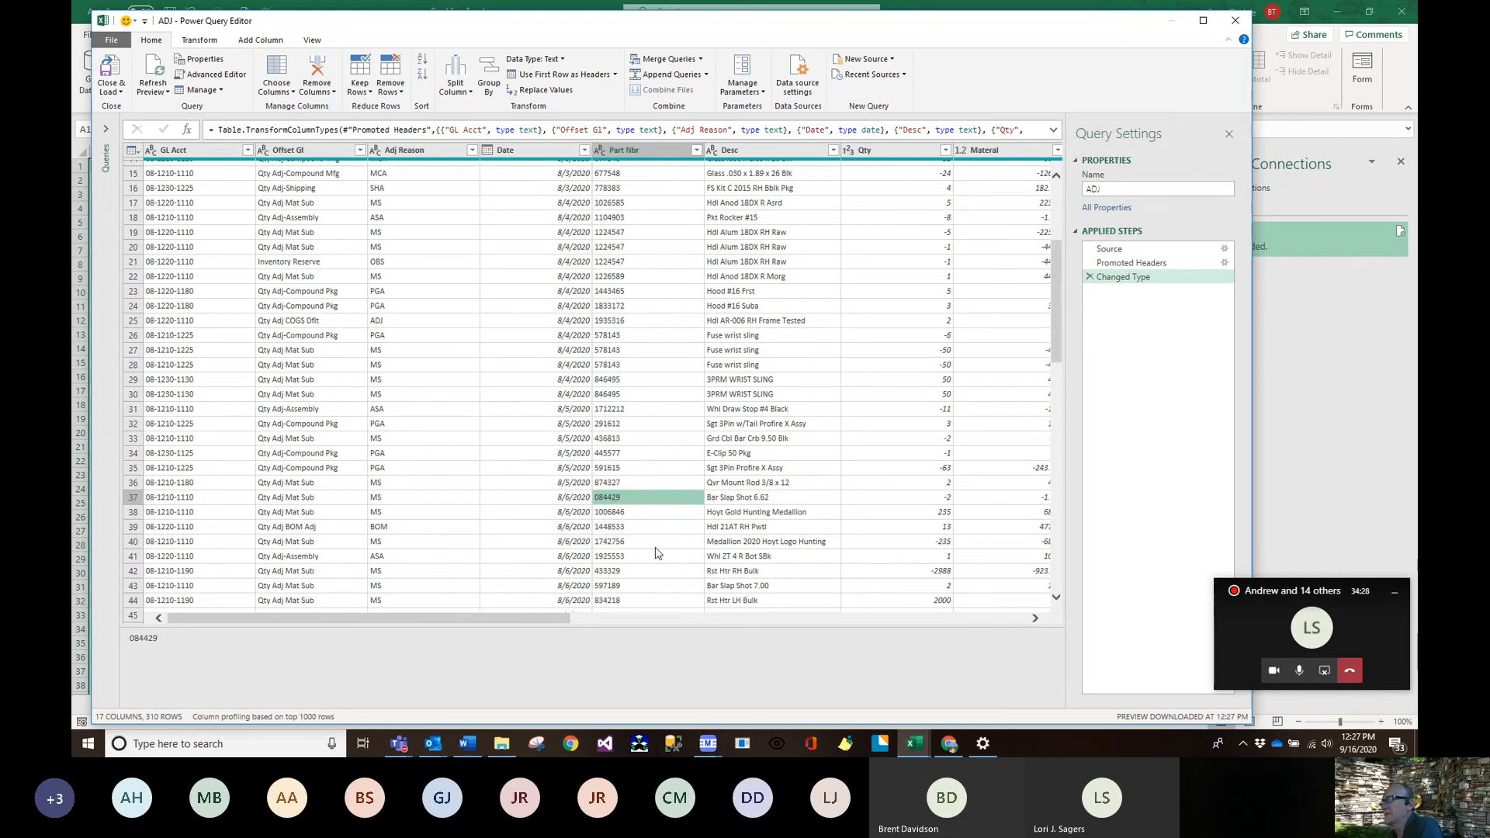
scroll(656, 551, down, 9)
scroll(668, 485, up, 14)
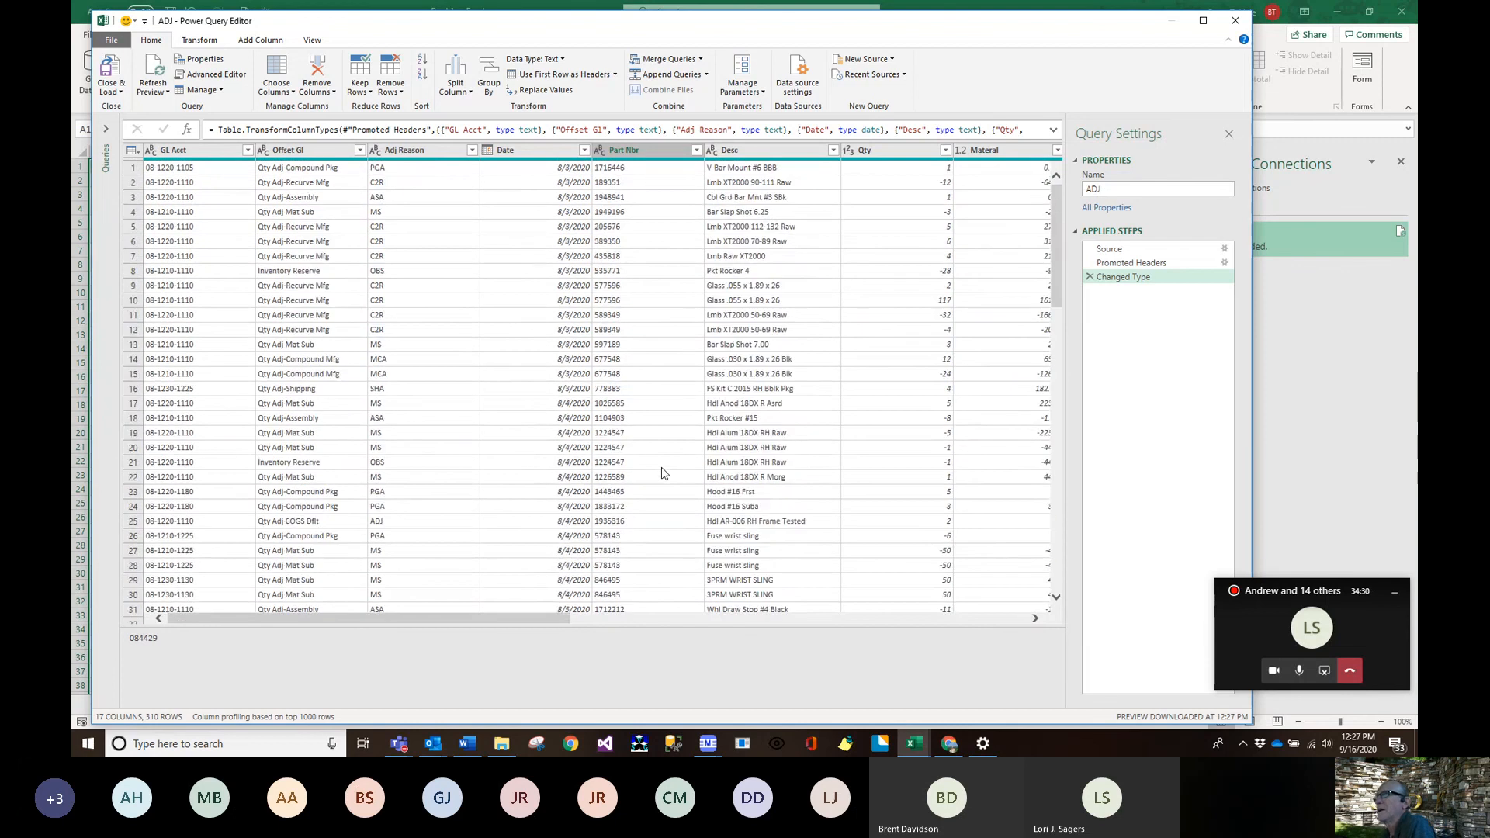
scroll(657, 473, down, 14)
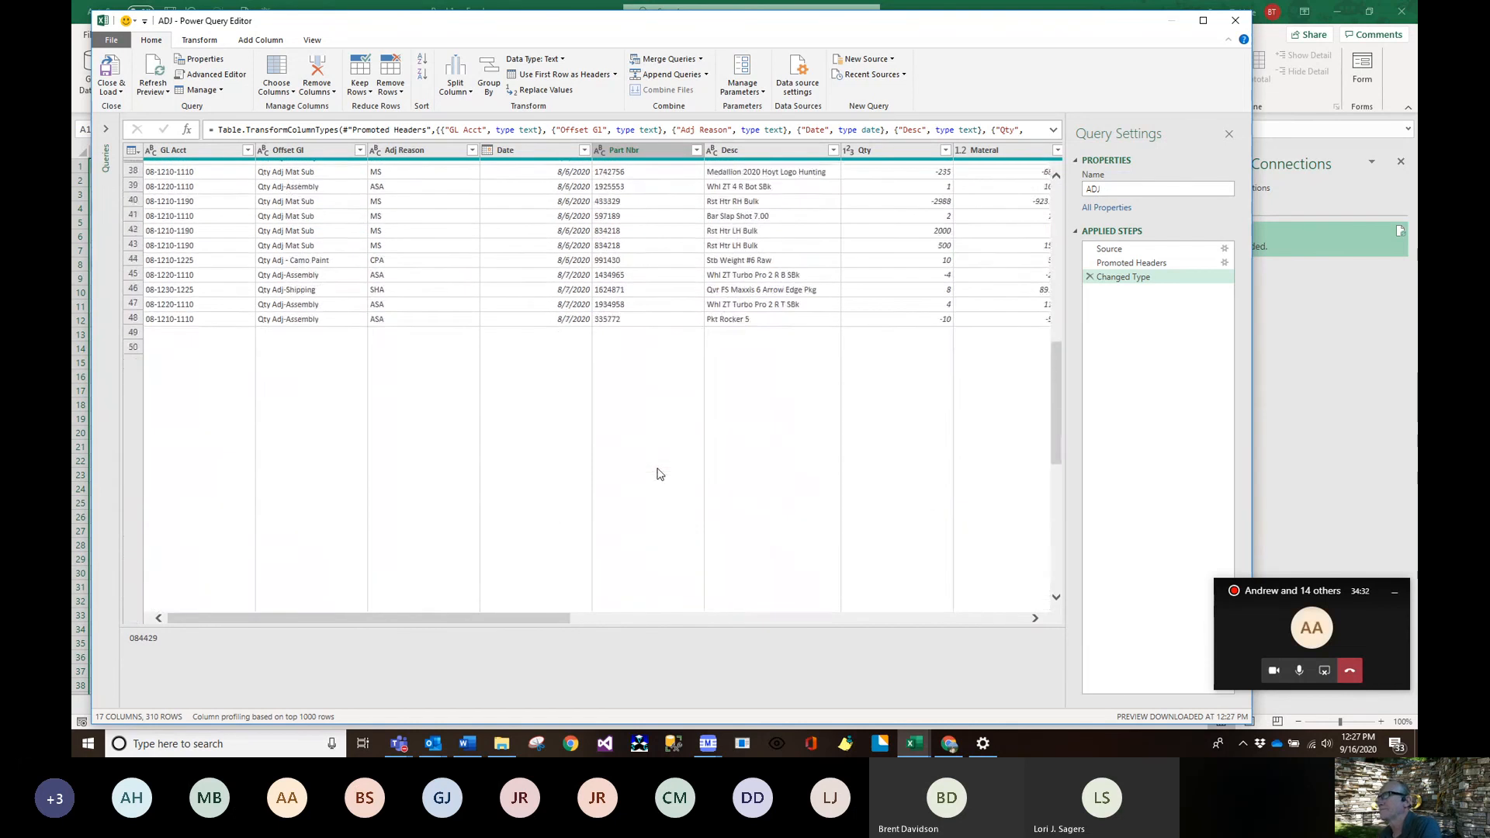
scroll(663, 444, down, 9)
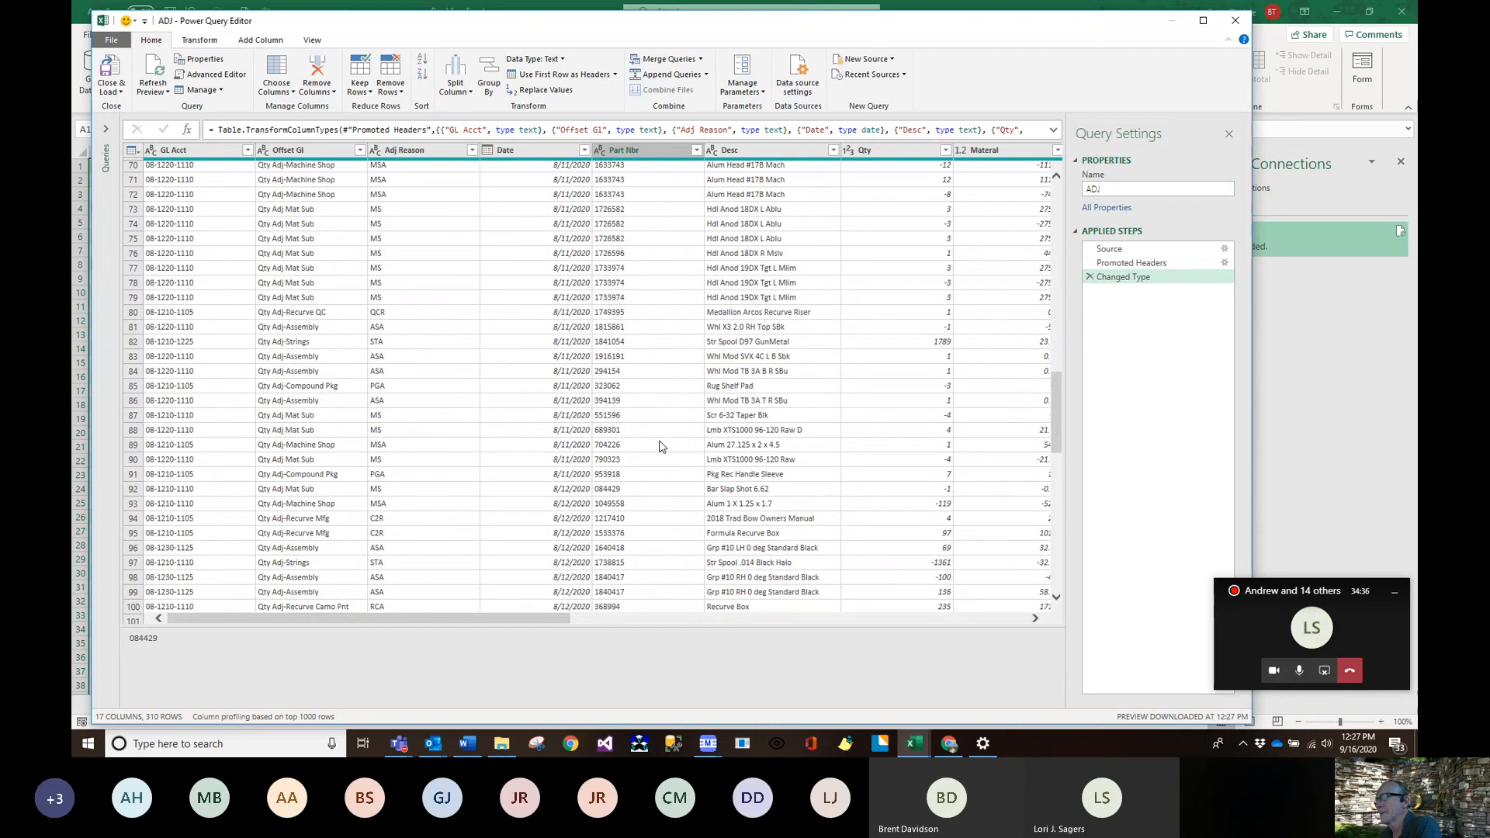
scroll(660, 446, up, 20)
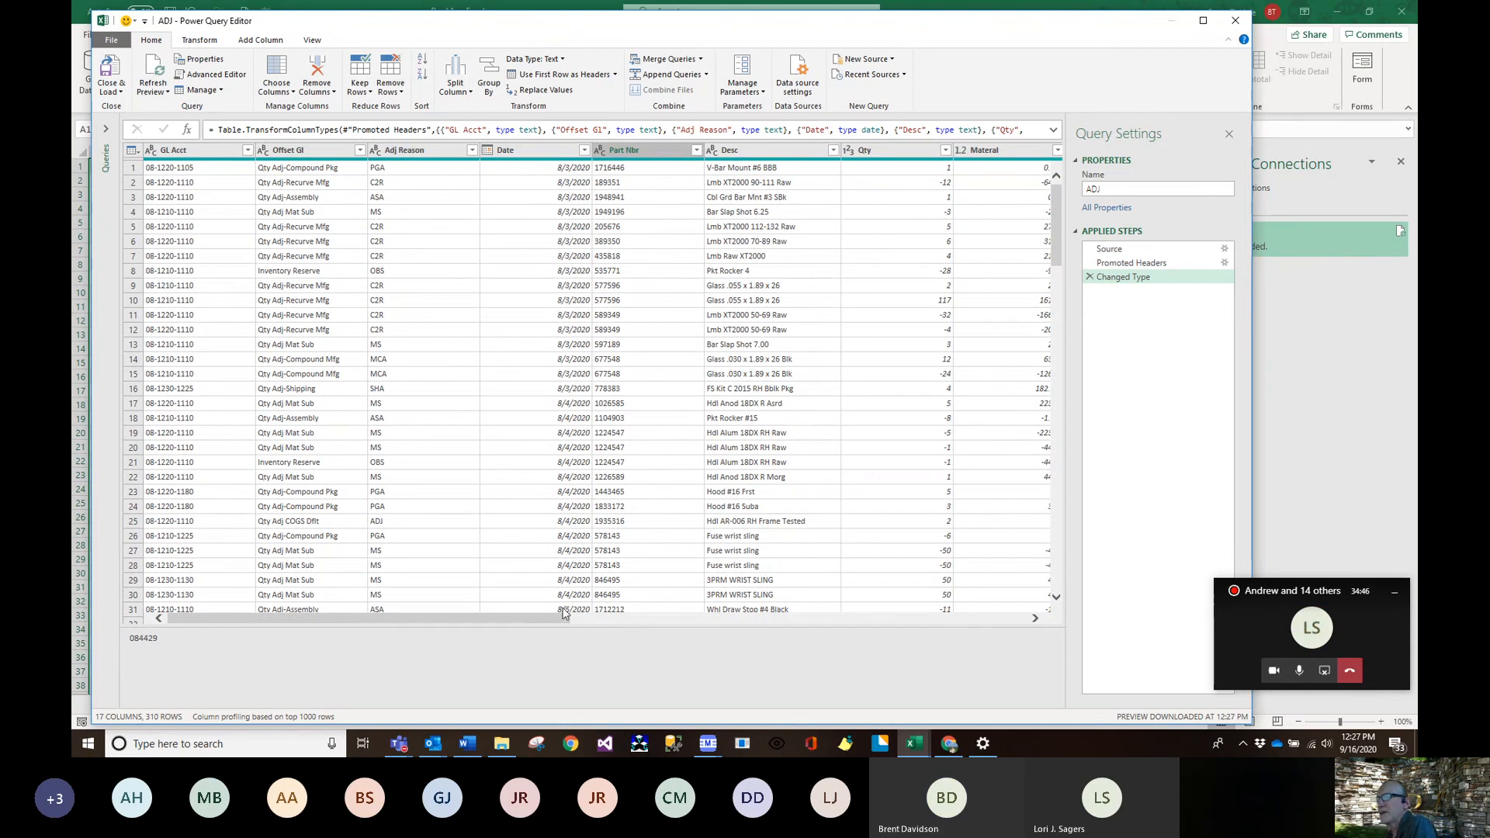
- Remove the Freight, Matl Bur and Var Bur columns from the query and check the remaining columns
drag(539, 621, 929, 616)
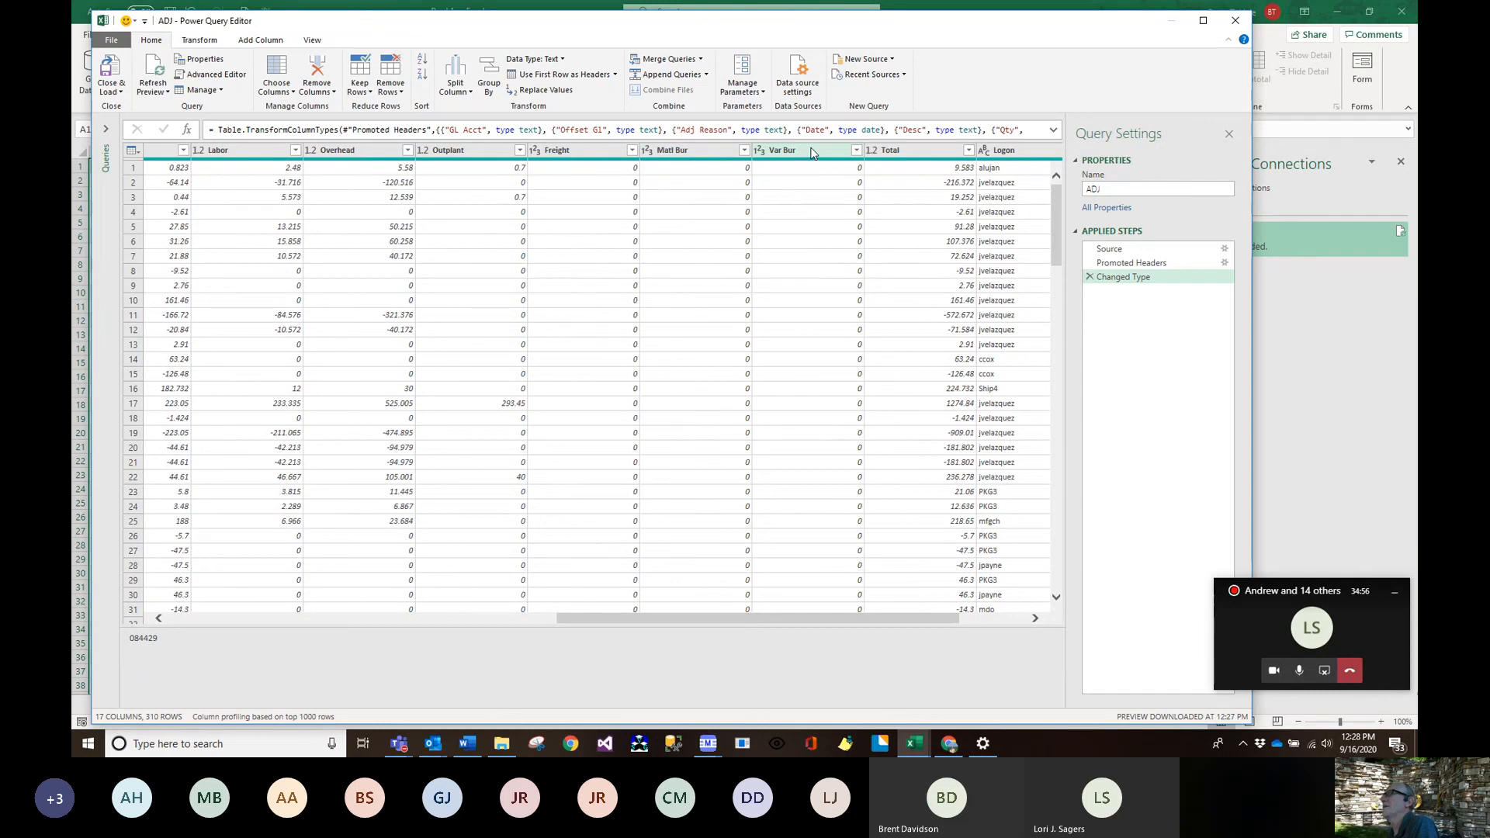
click(607, 150)
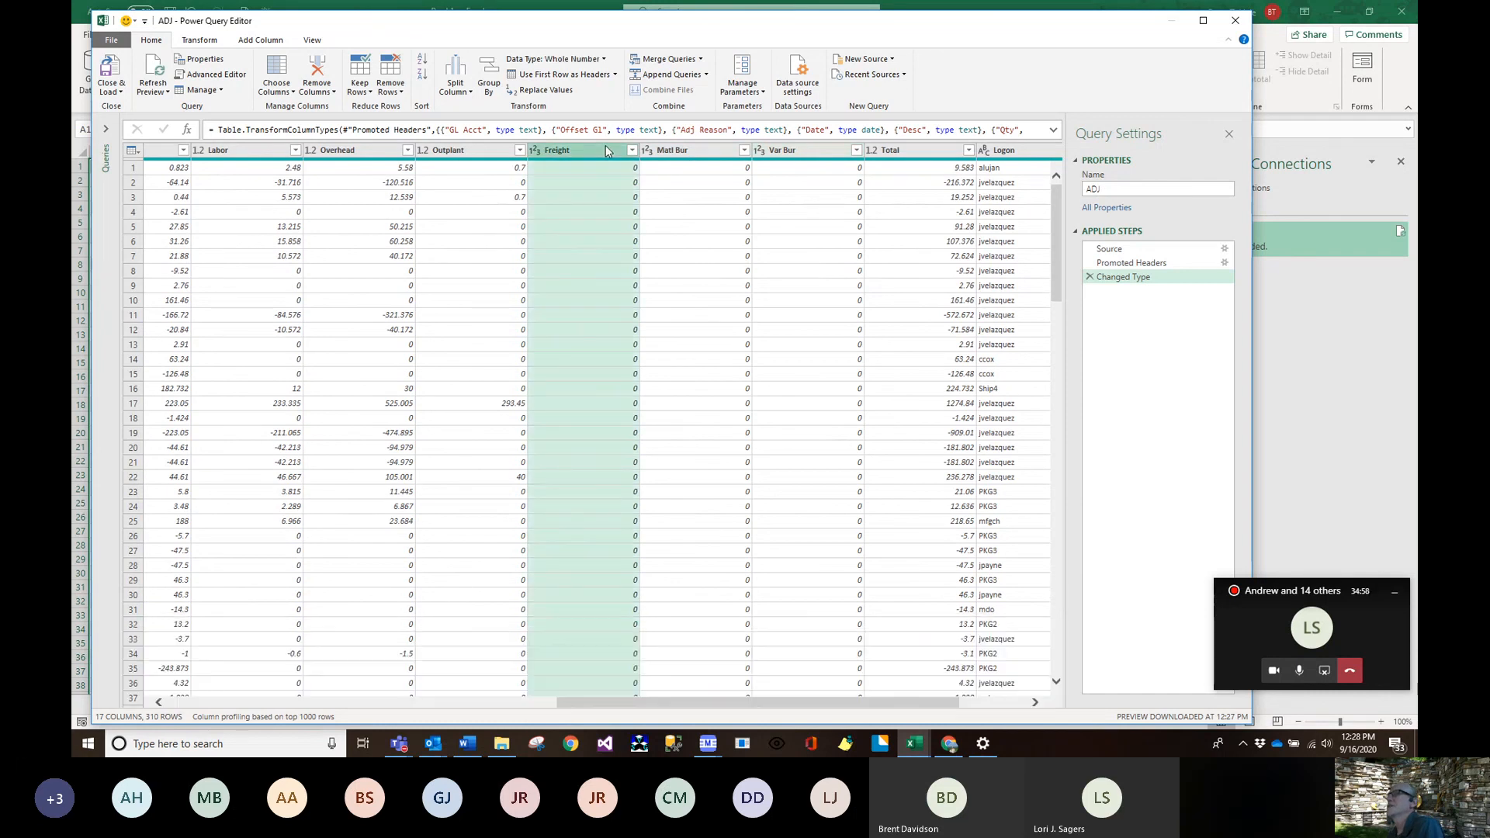
ctrl+click(715, 151)
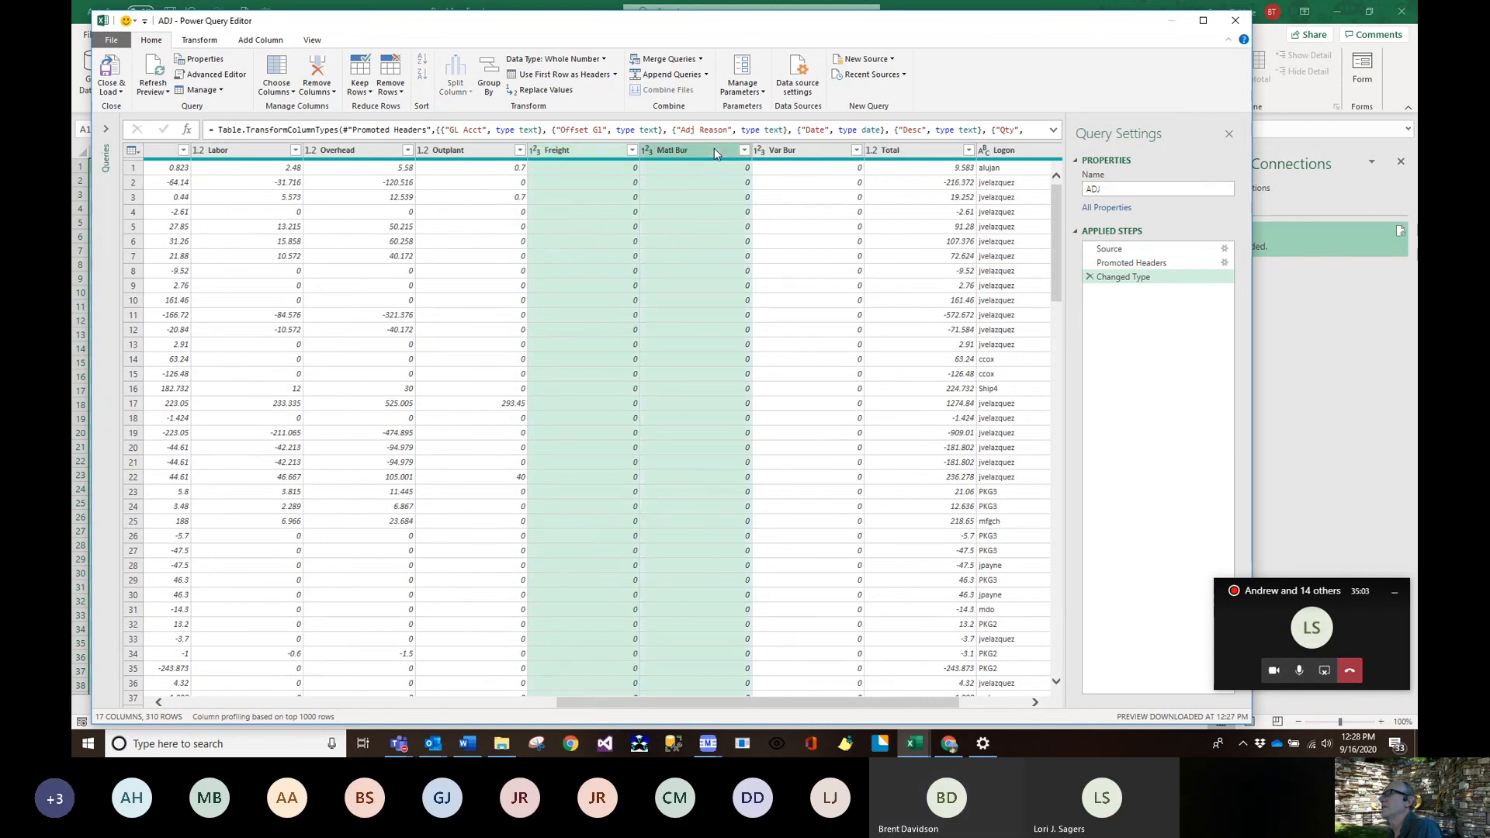
ctrl+click(813, 153)
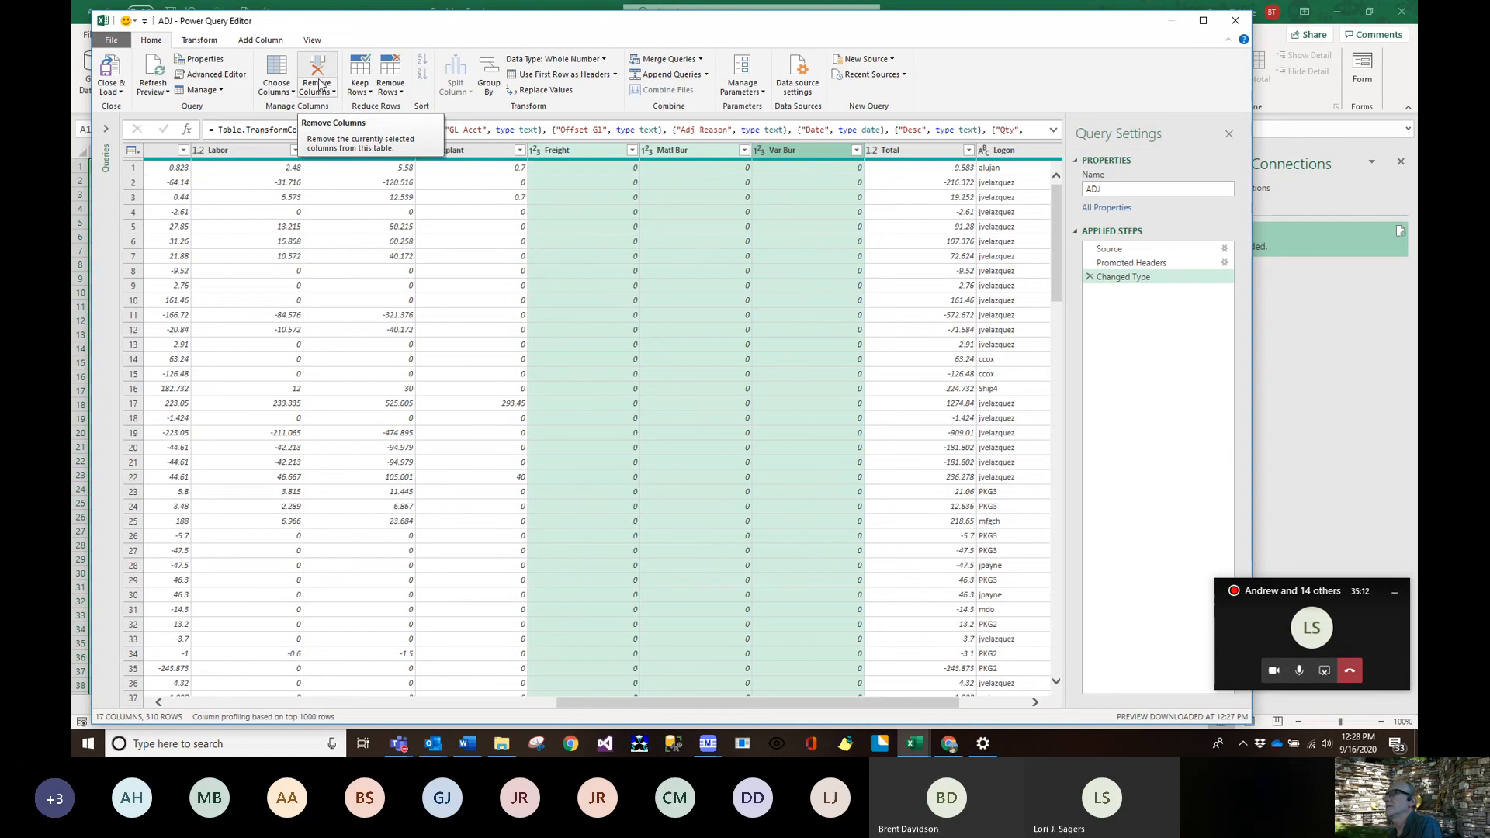
key(Delete)
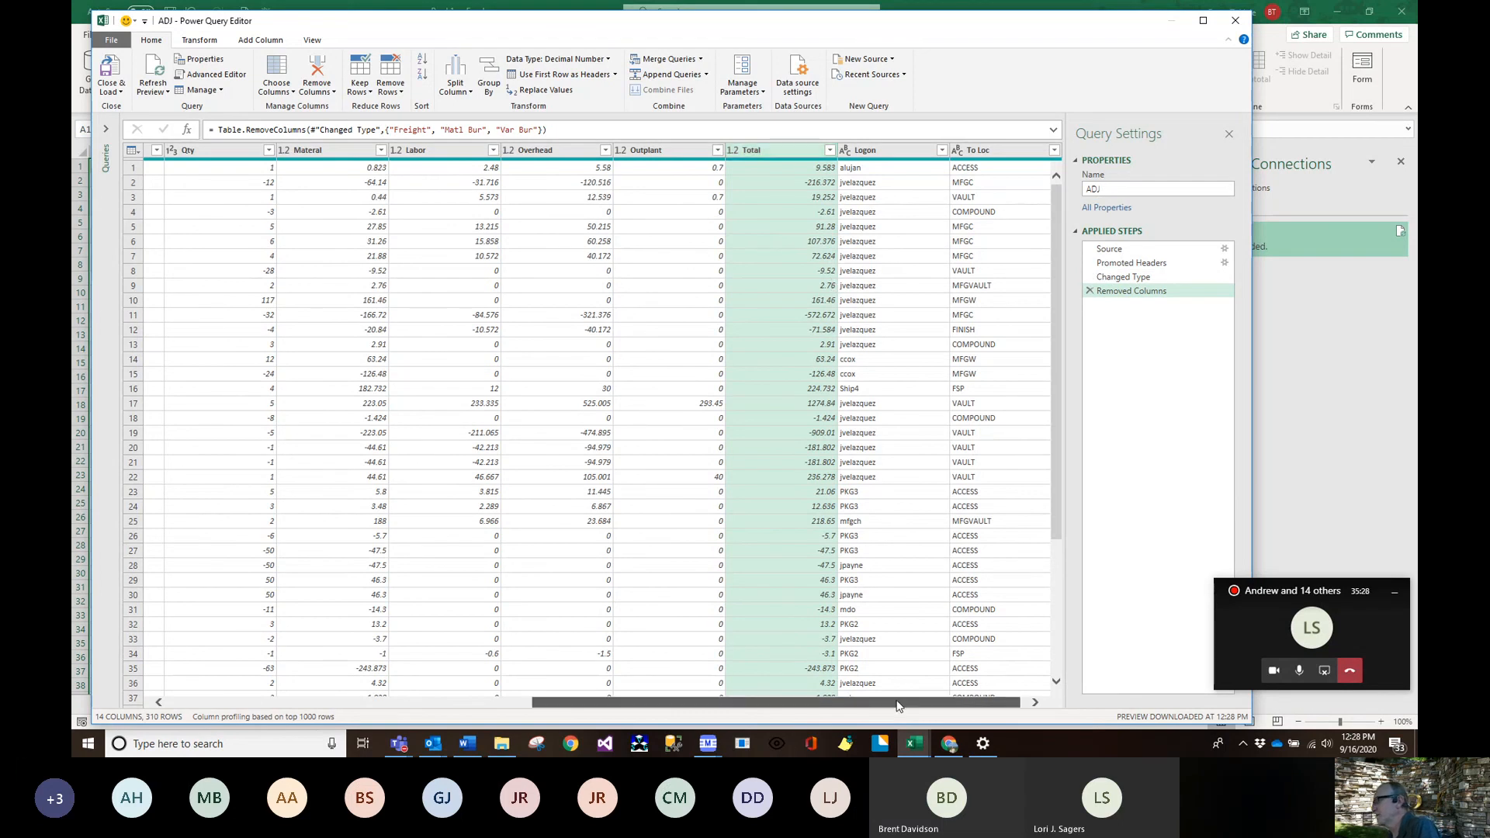
scroll(898, 703, right, 1)
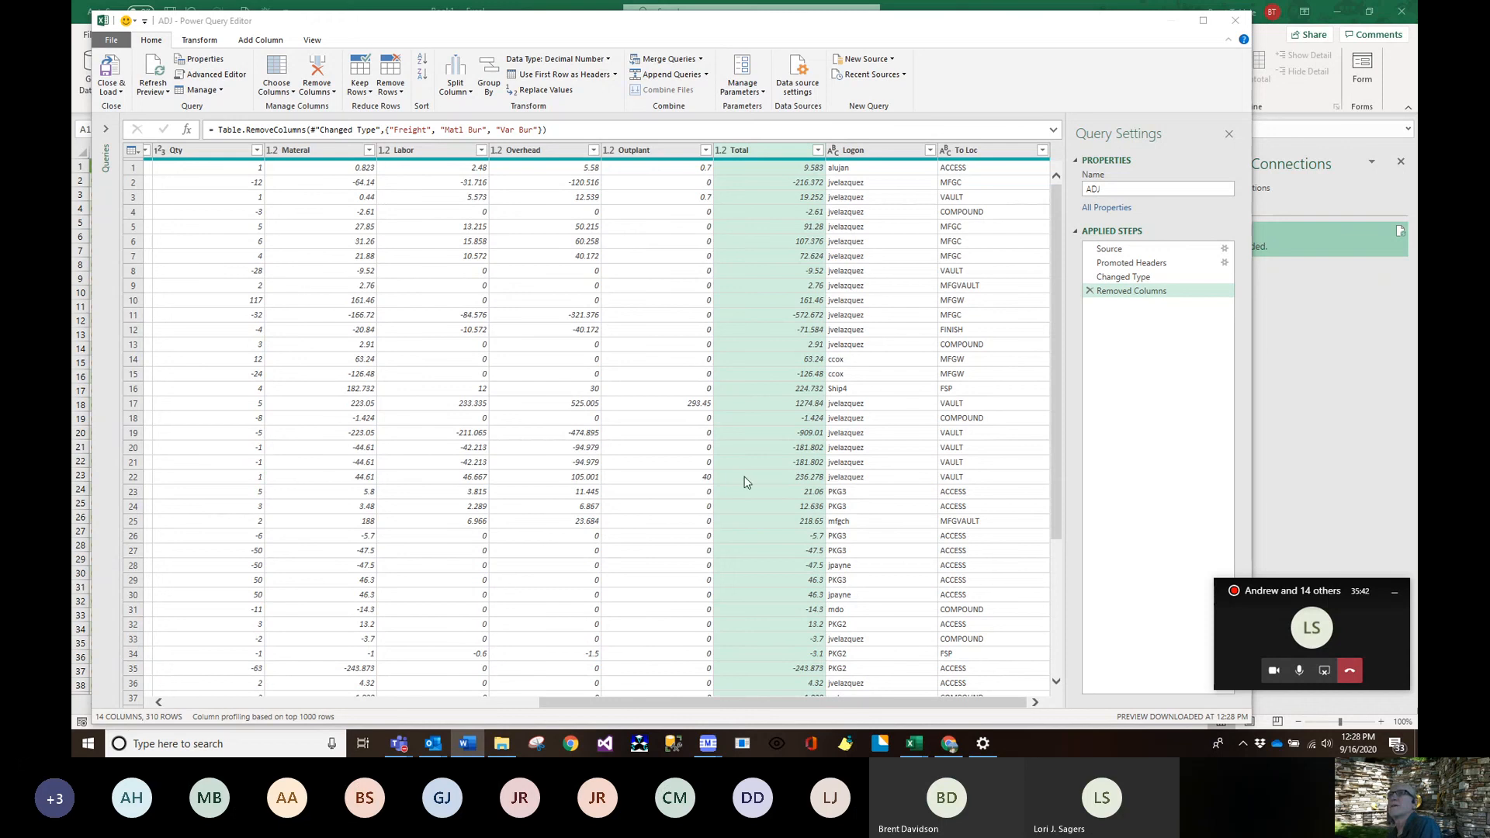
- Review the Logon and To Loc columns and compare the query's Changed Type and Removed Columns steps
click(956, 153)
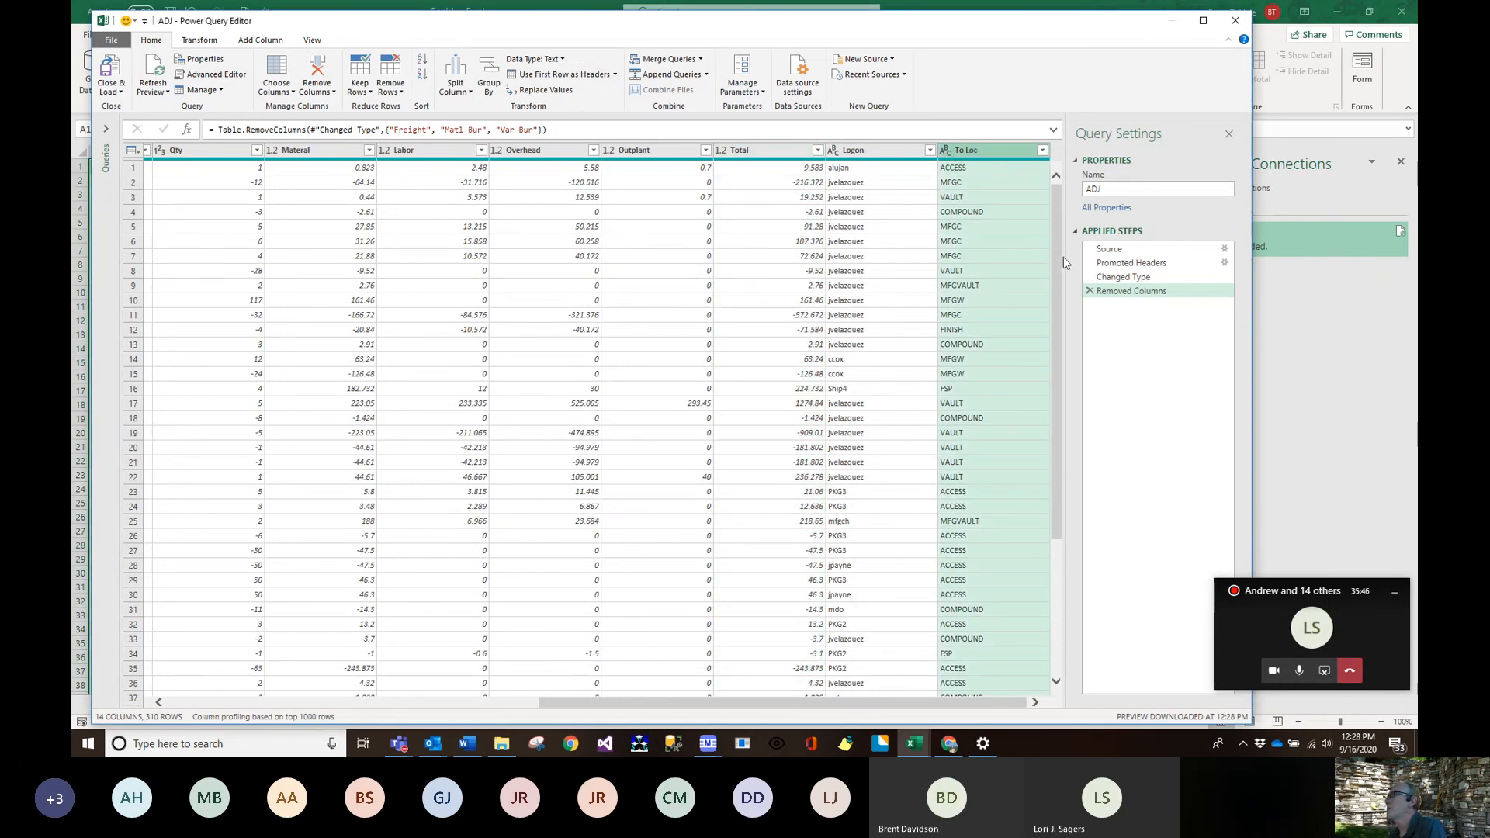
click(873, 330)
click(883, 155)
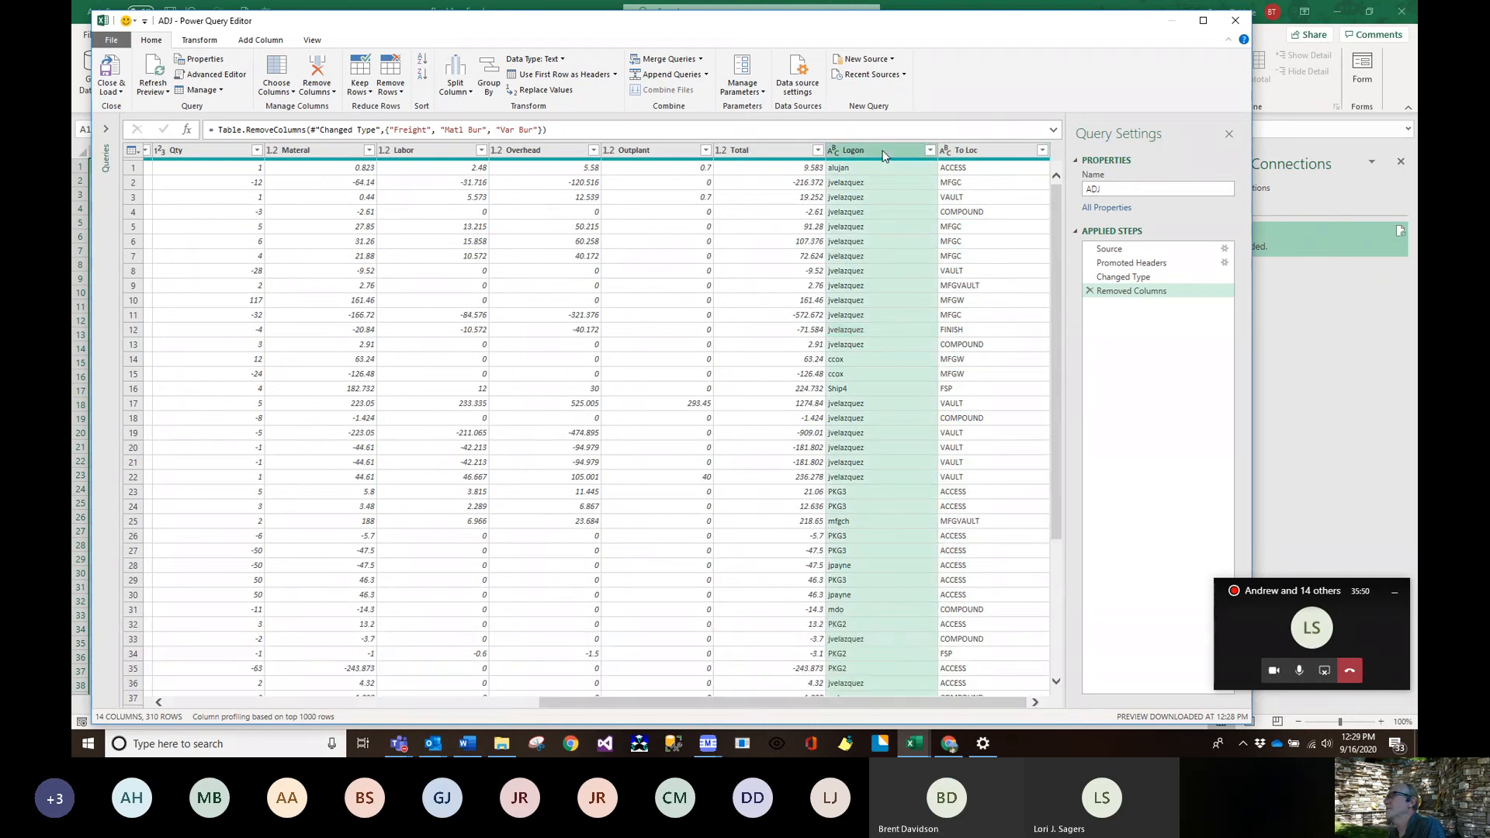
click(1022, 152)
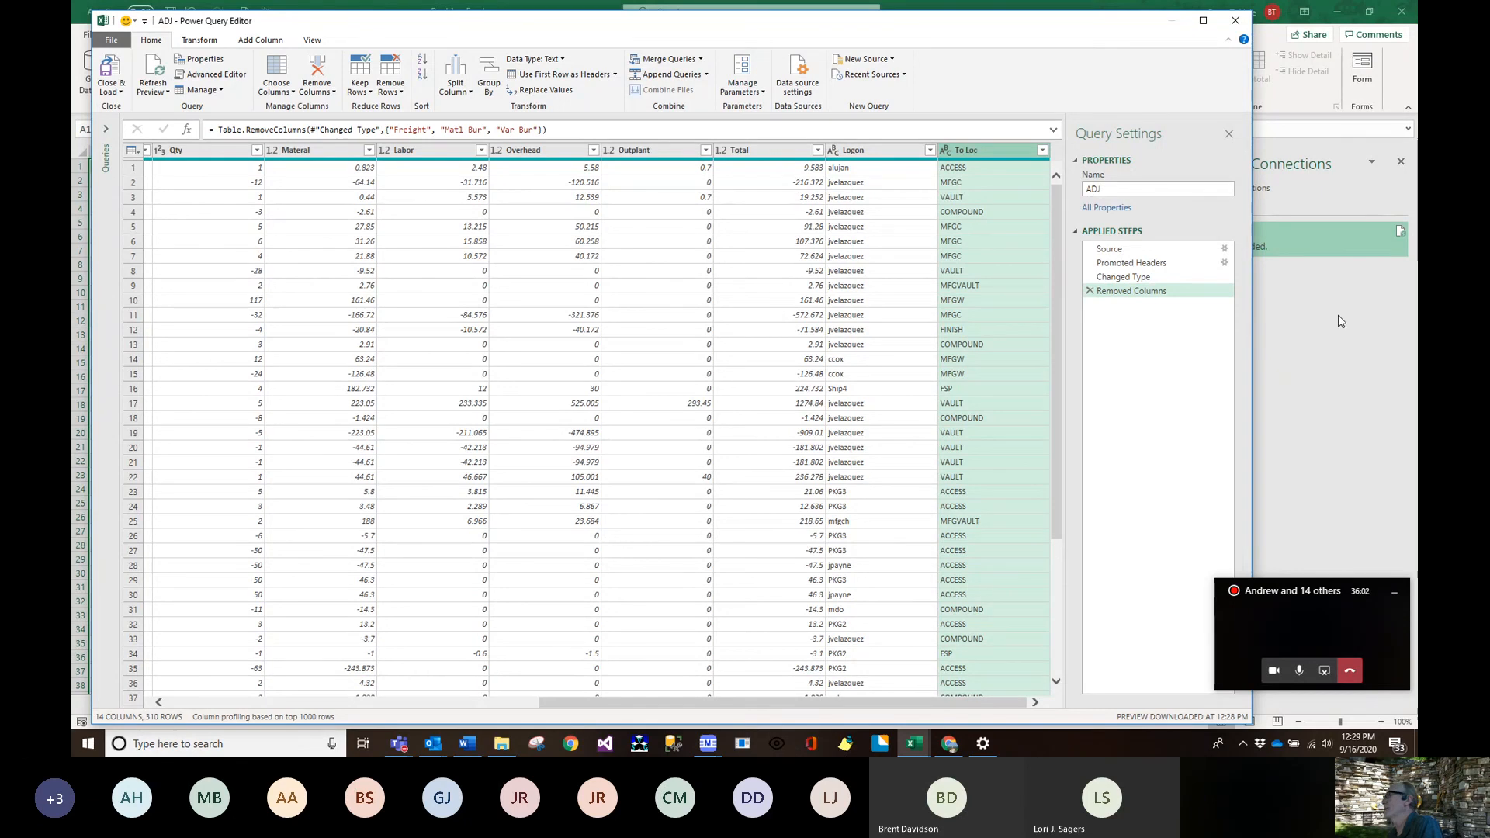
click(1120, 278)
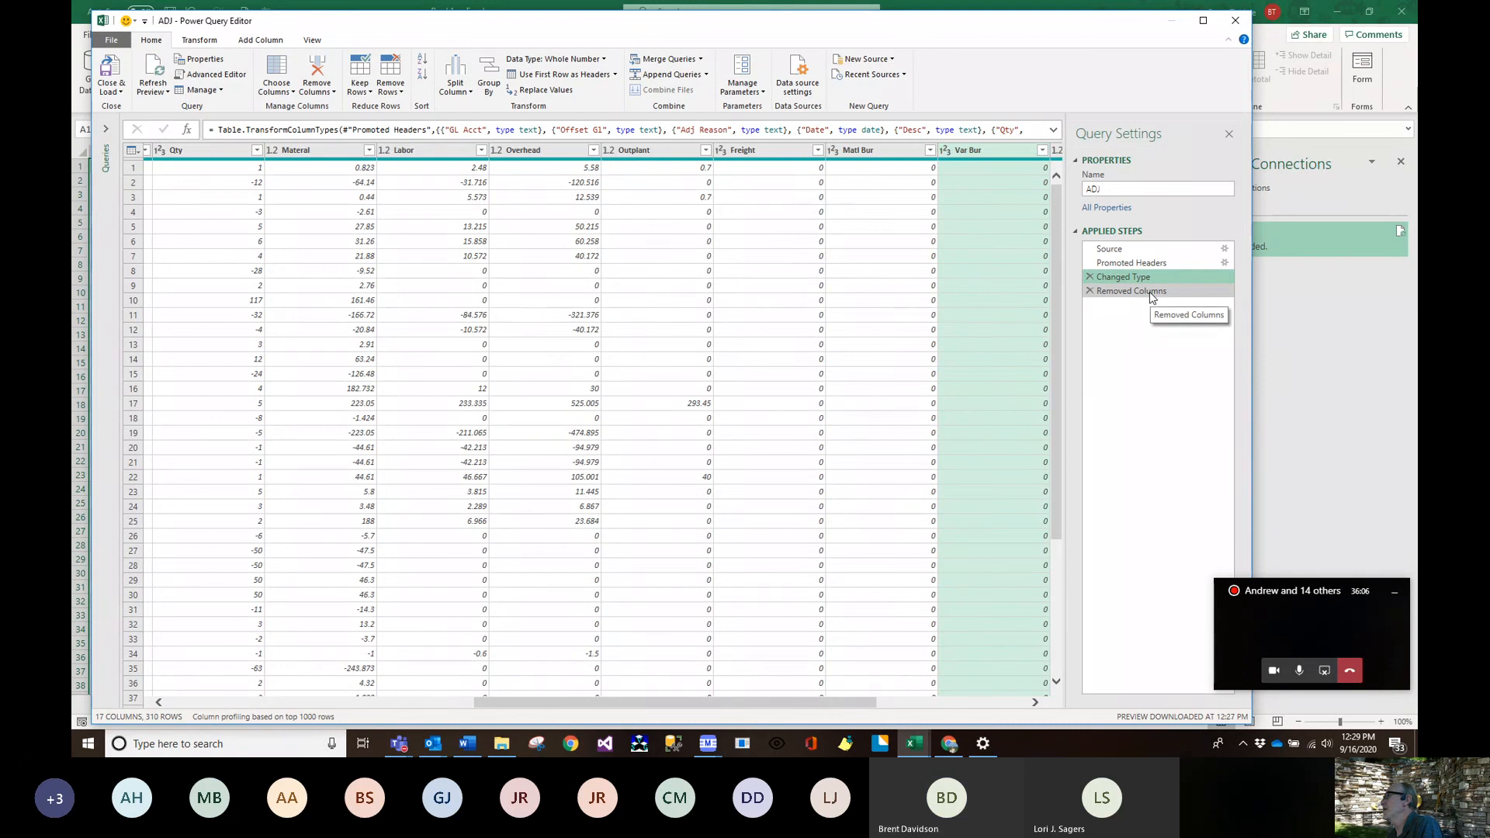
click(1150, 294)
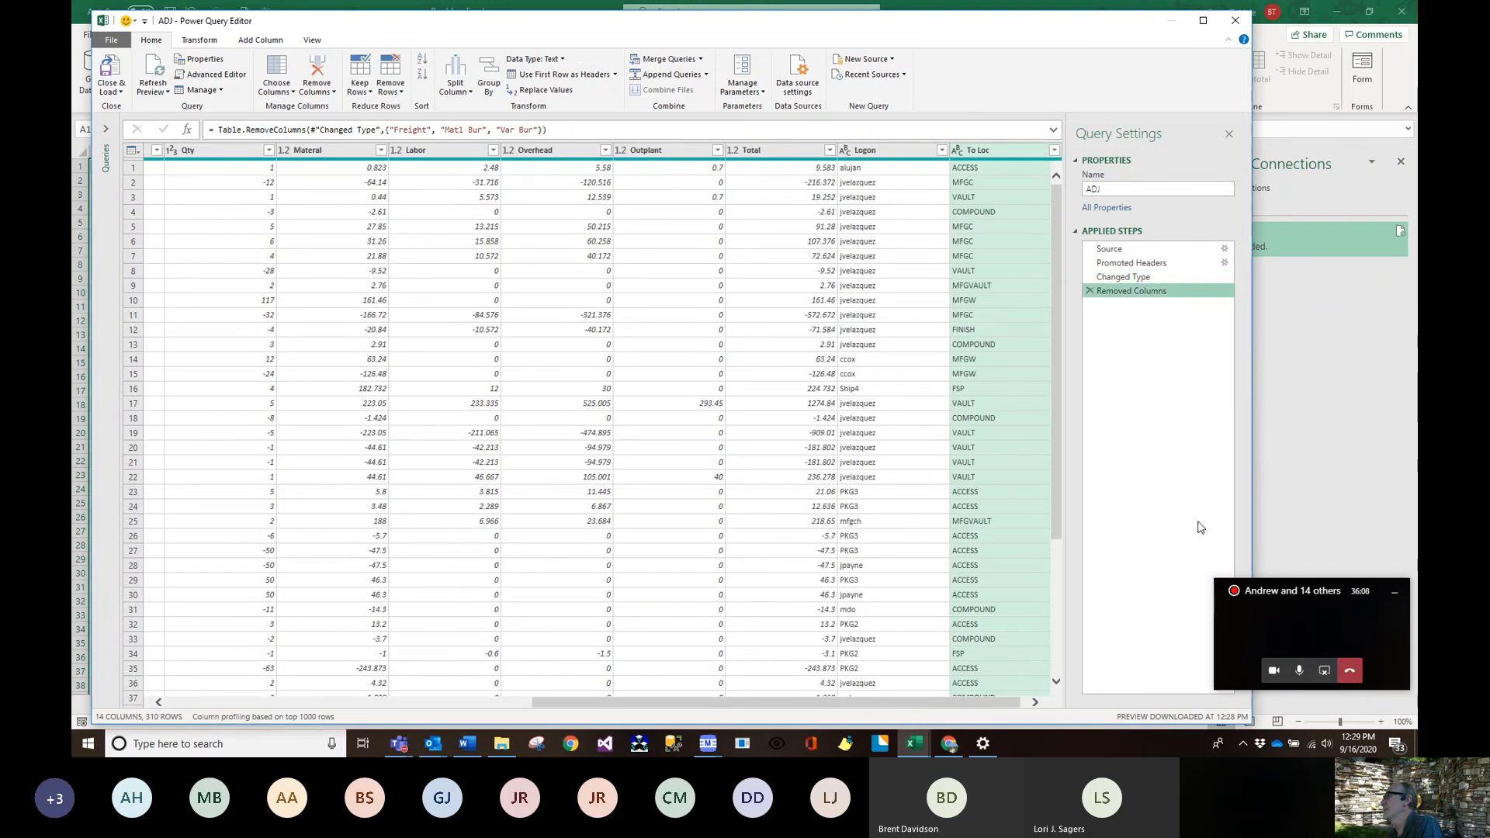
- Delete the Removed Columns step and remove the Freight, Matl Bur and Var Bur columns again
click(1089, 292)
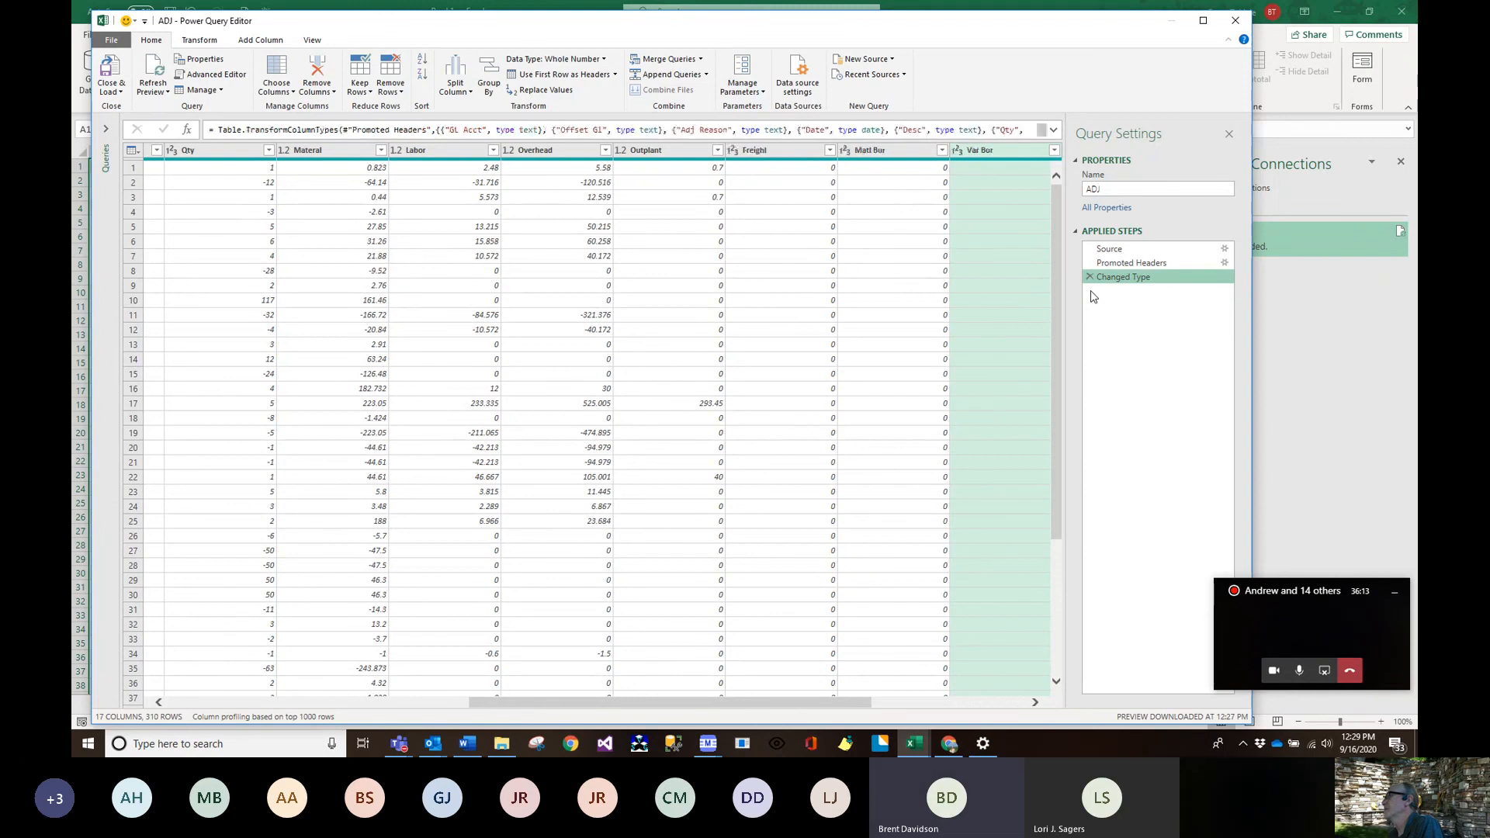
click(766, 157)
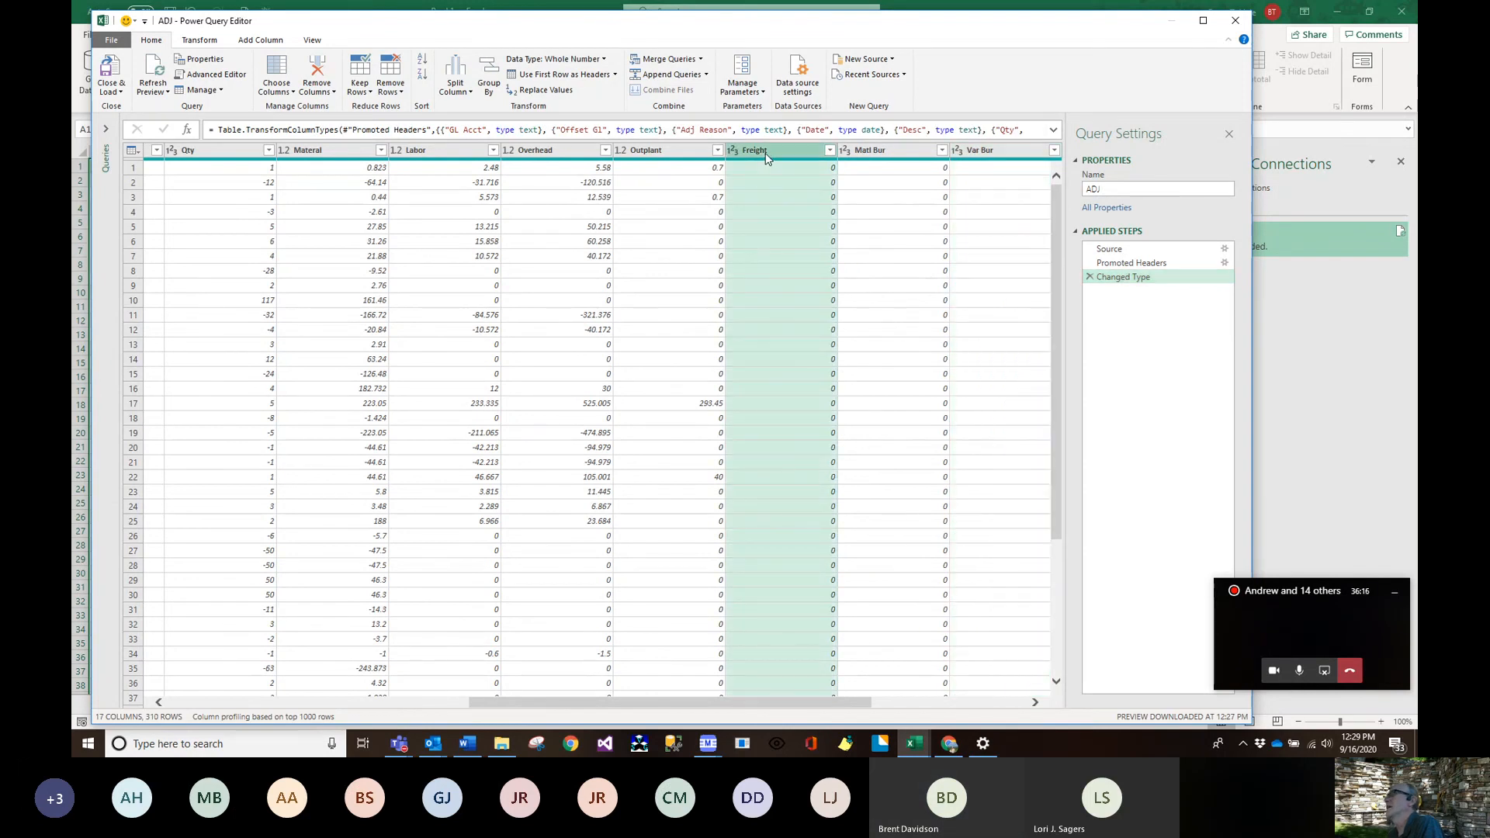
shift+click(975, 150)
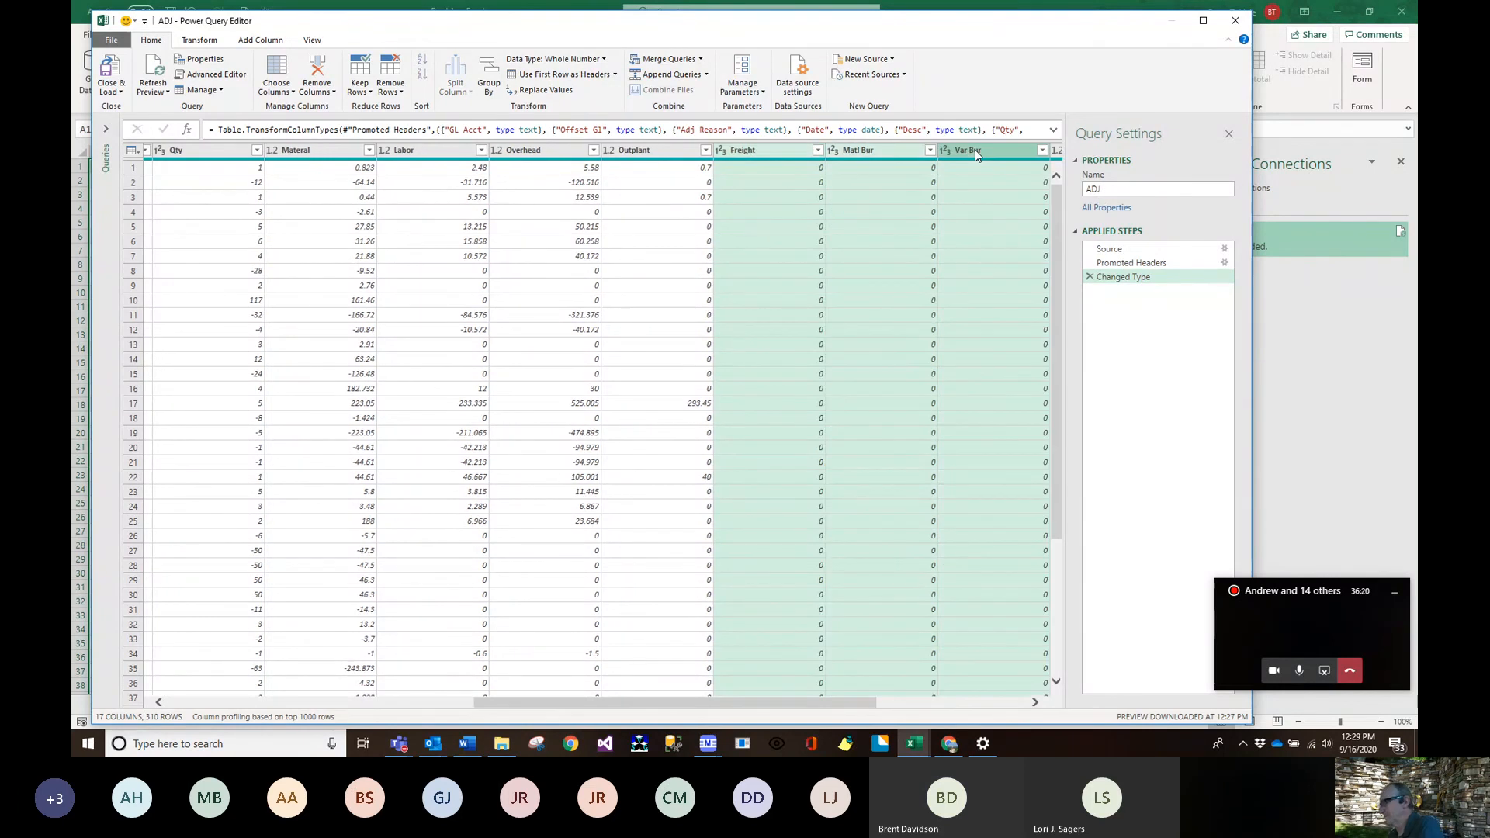
key(Delete)
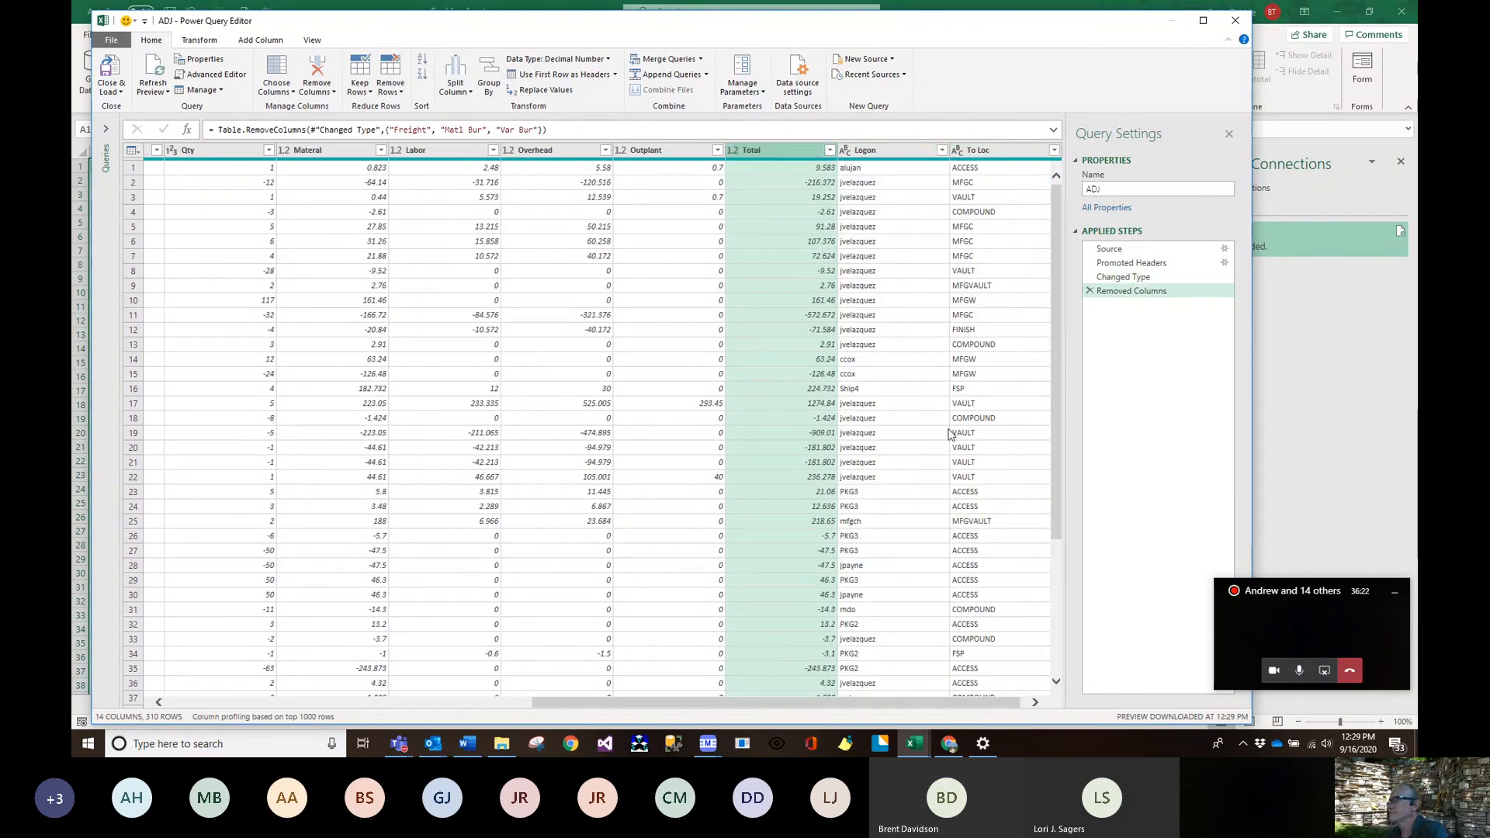
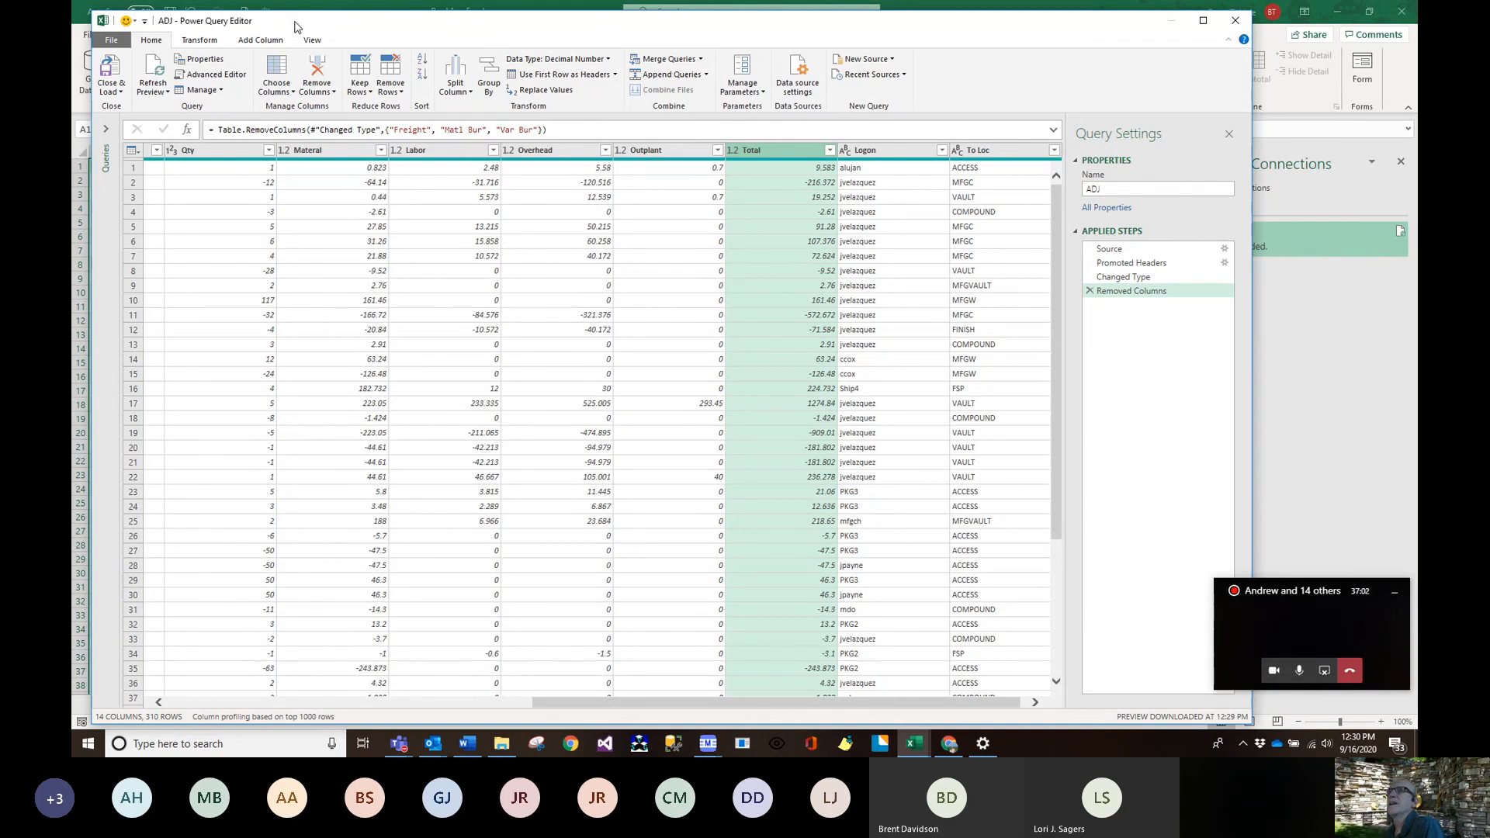
- Start a new custom column for the query and name it newCustom
click(261, 40)
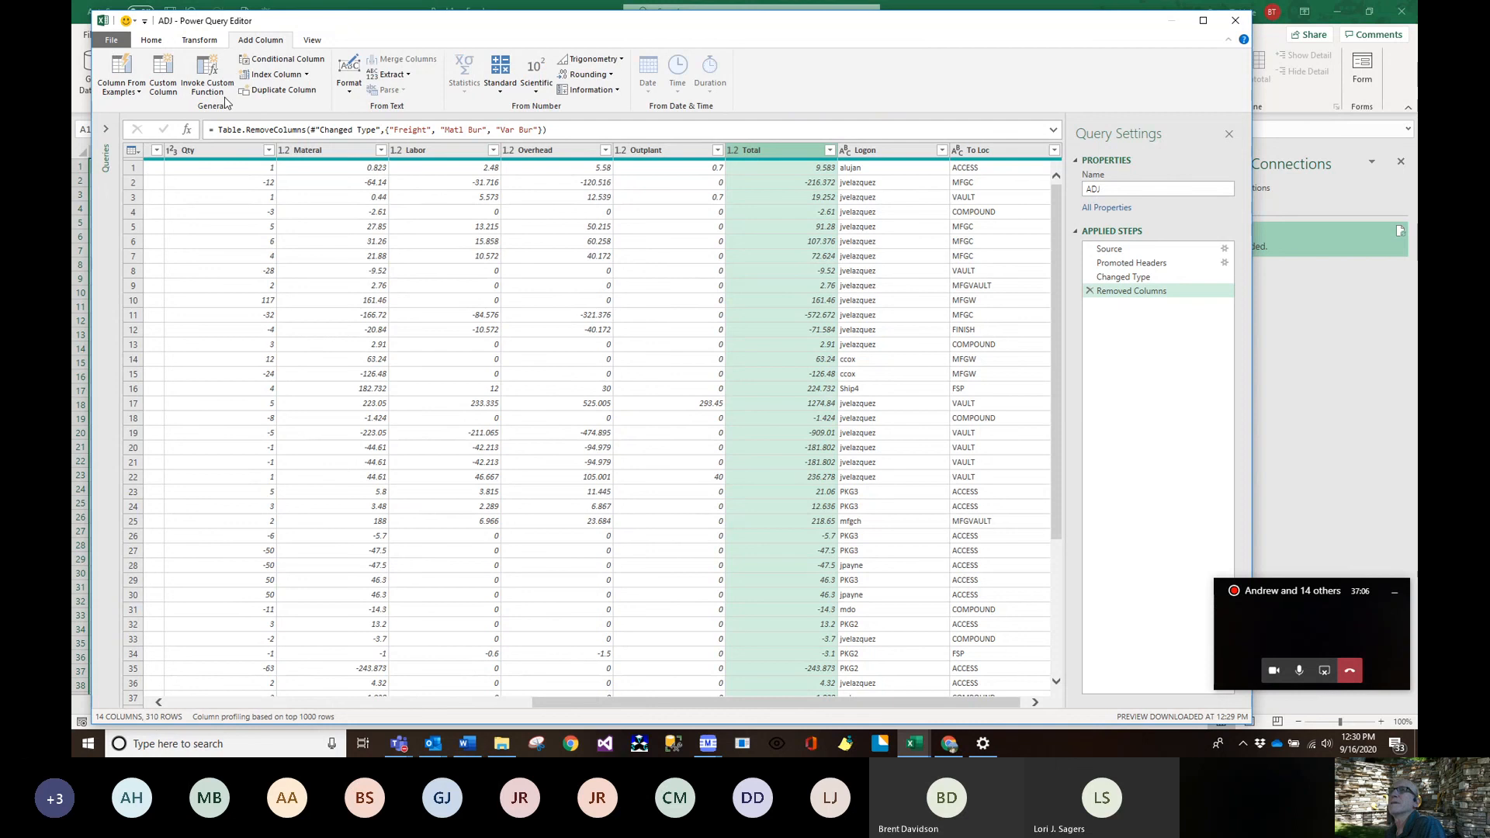
click(165, 88)
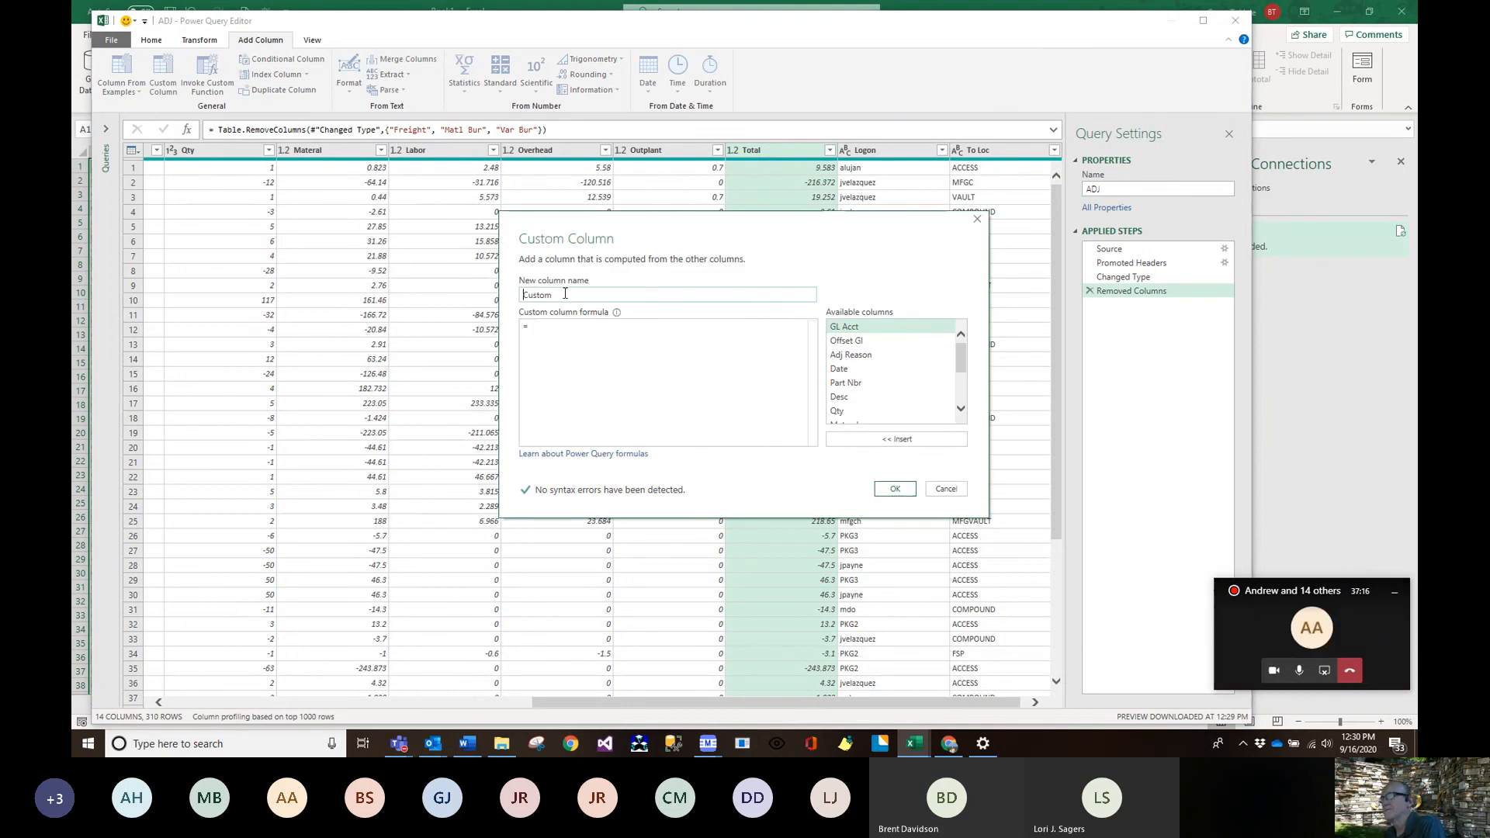
text(new)
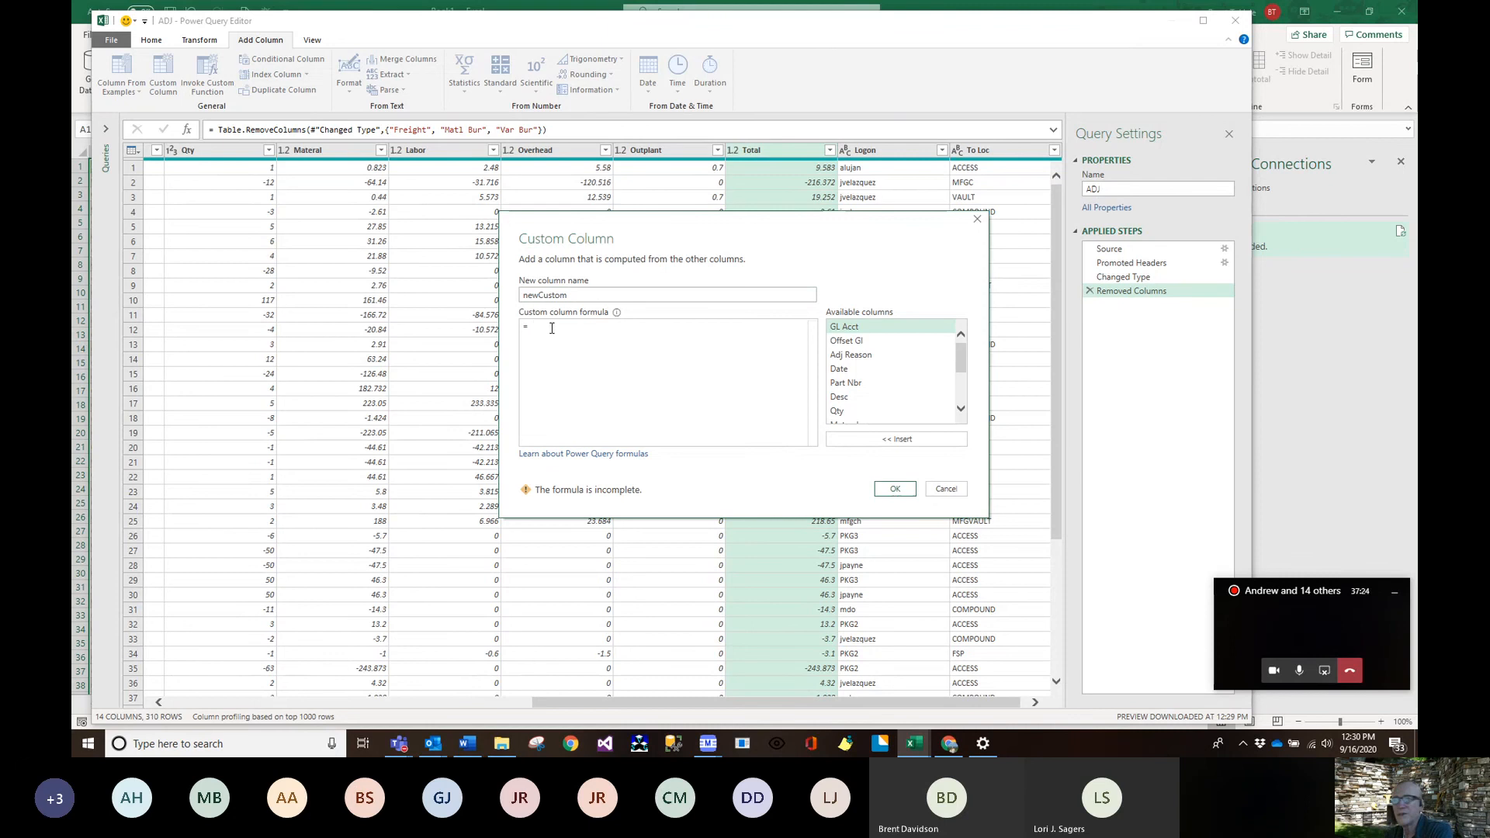
- Begin the custom column formula with Number.Abs applied to the [Total] column
text(number.)
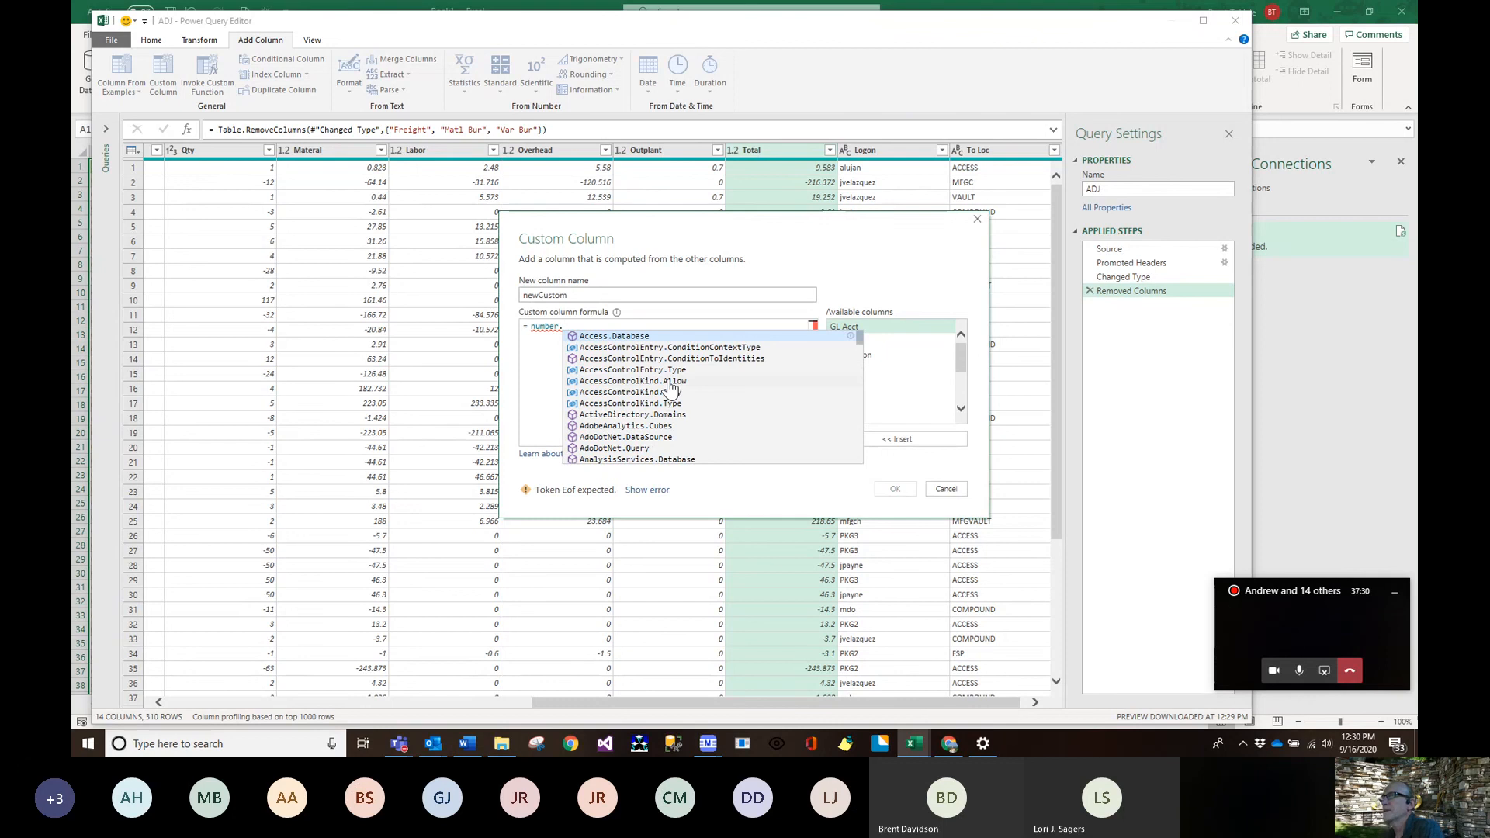
text(a)
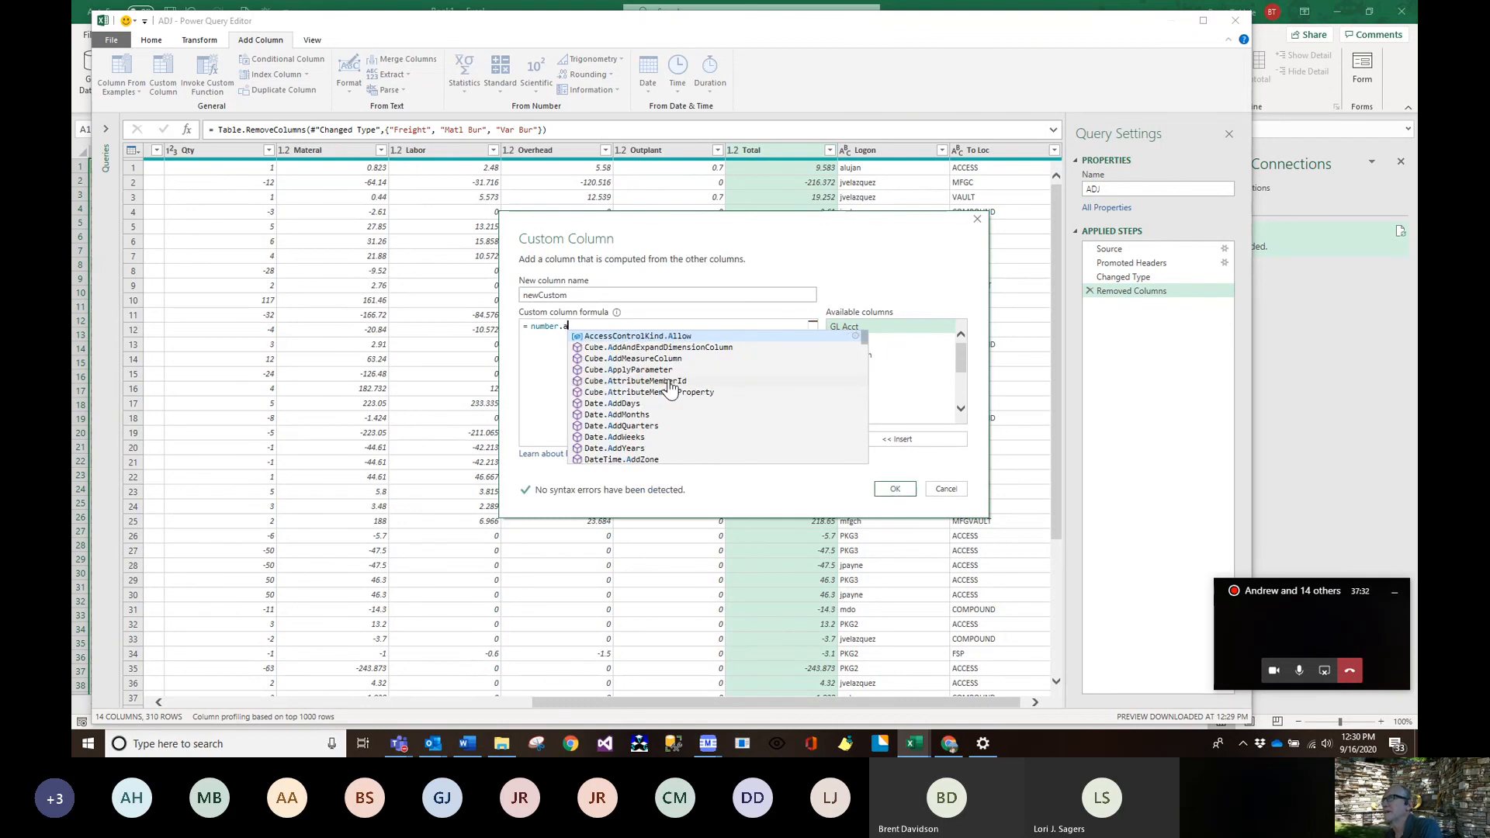
text(bs)
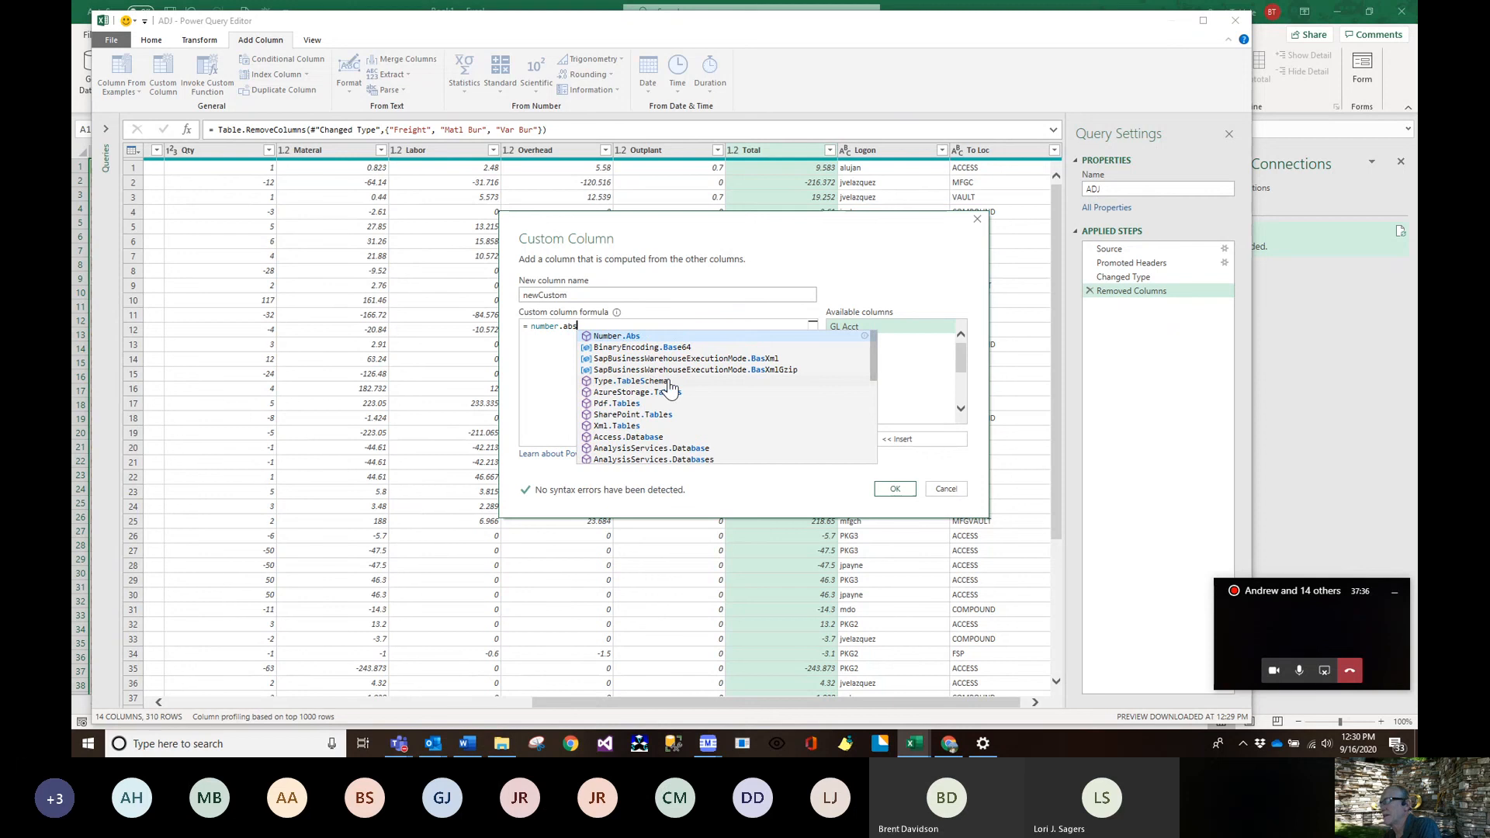
key(Escape)
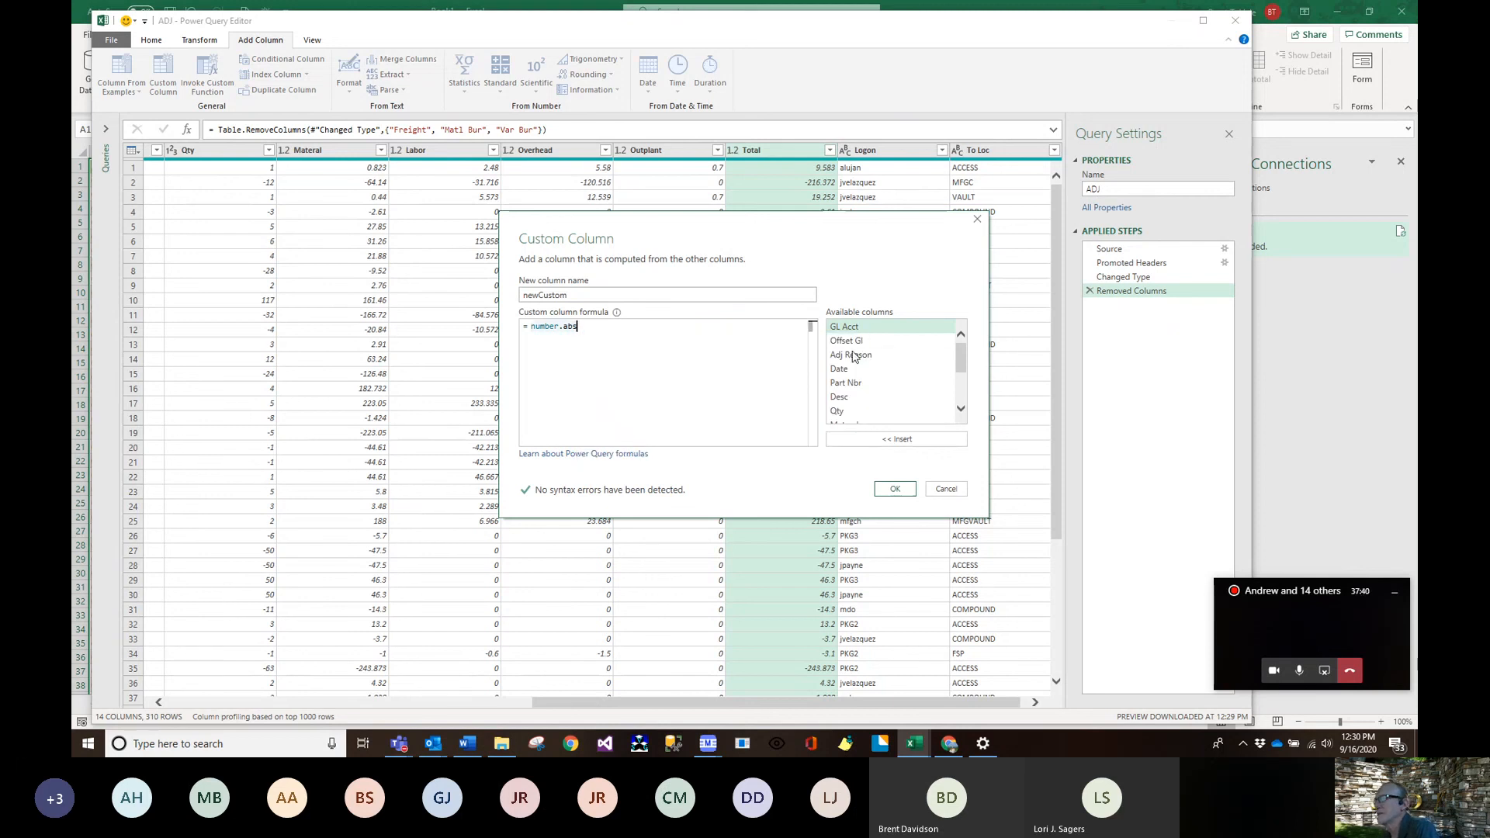
key(BackSpace)
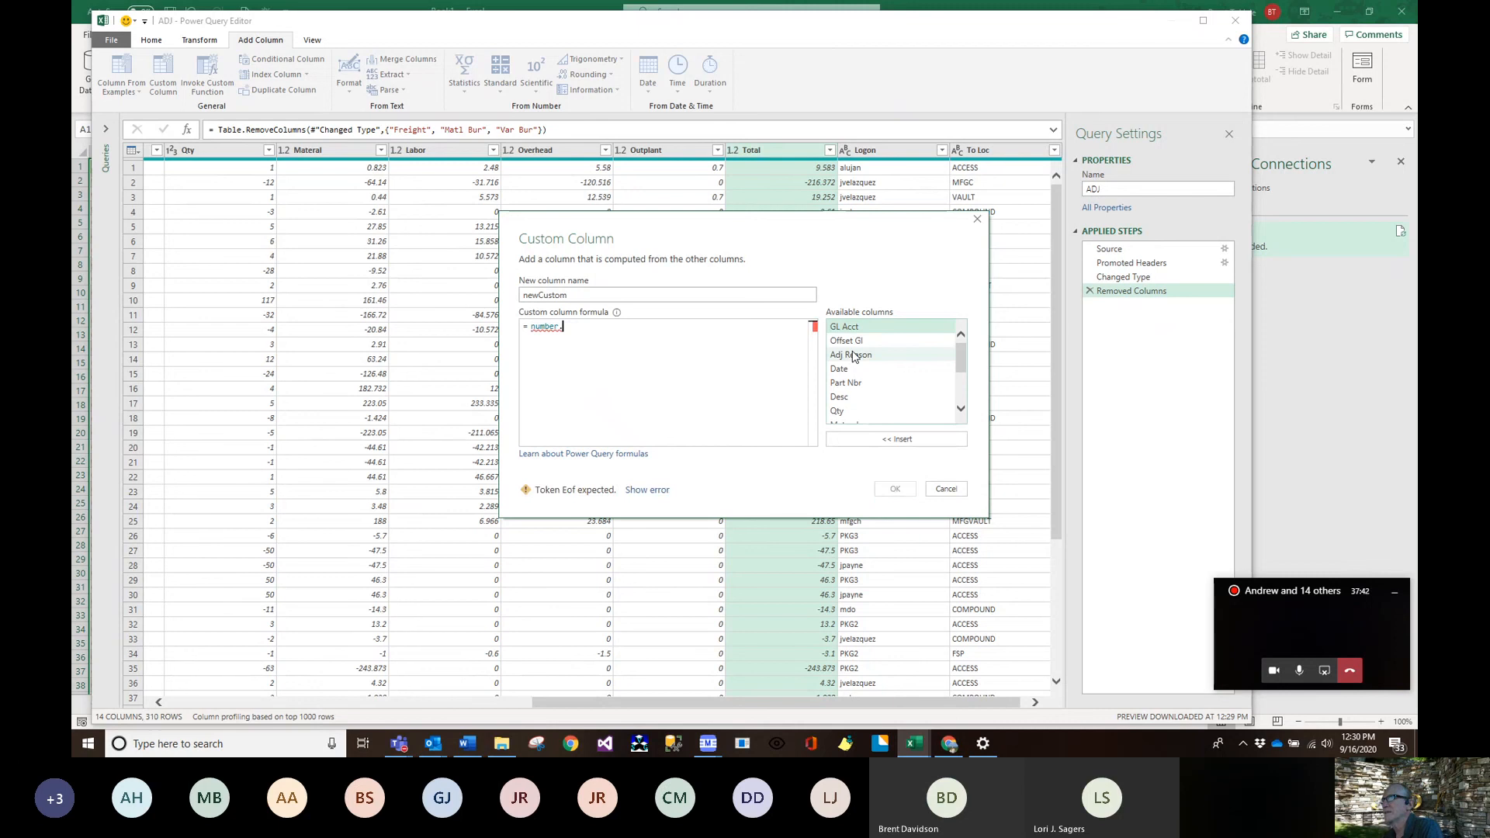
text(a)
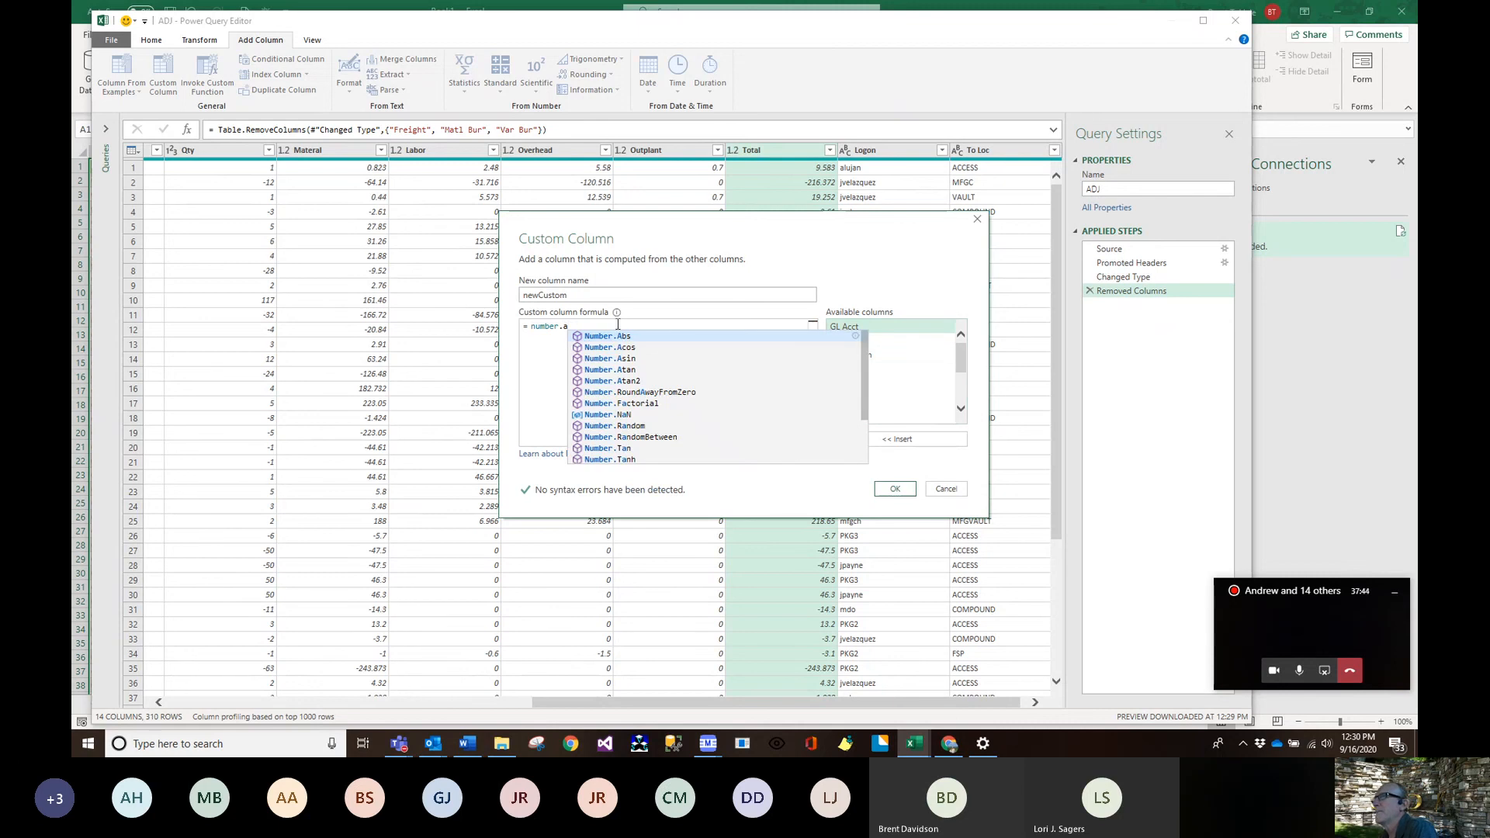
click(605, 339)
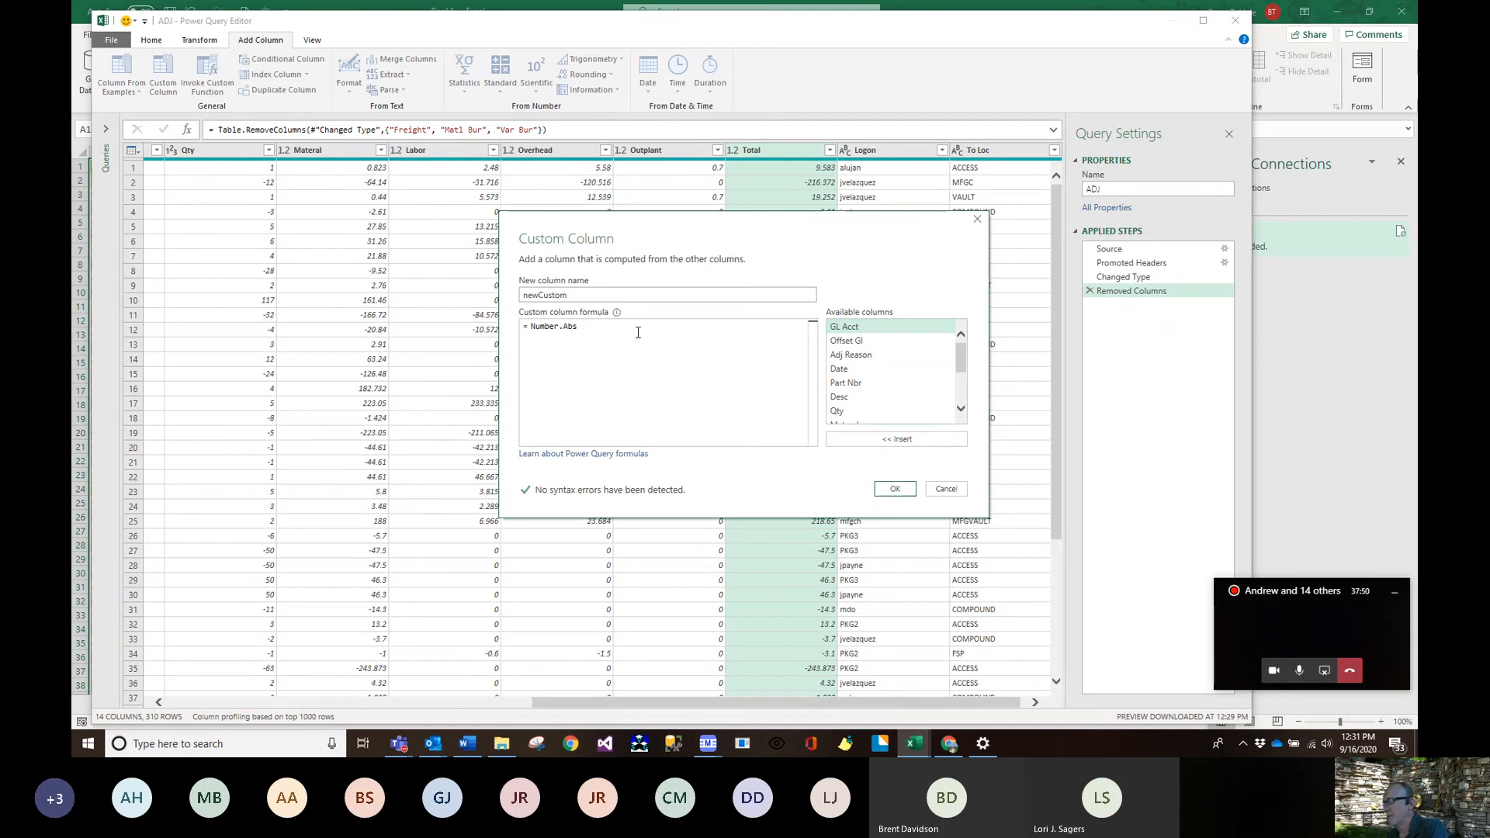
text(()
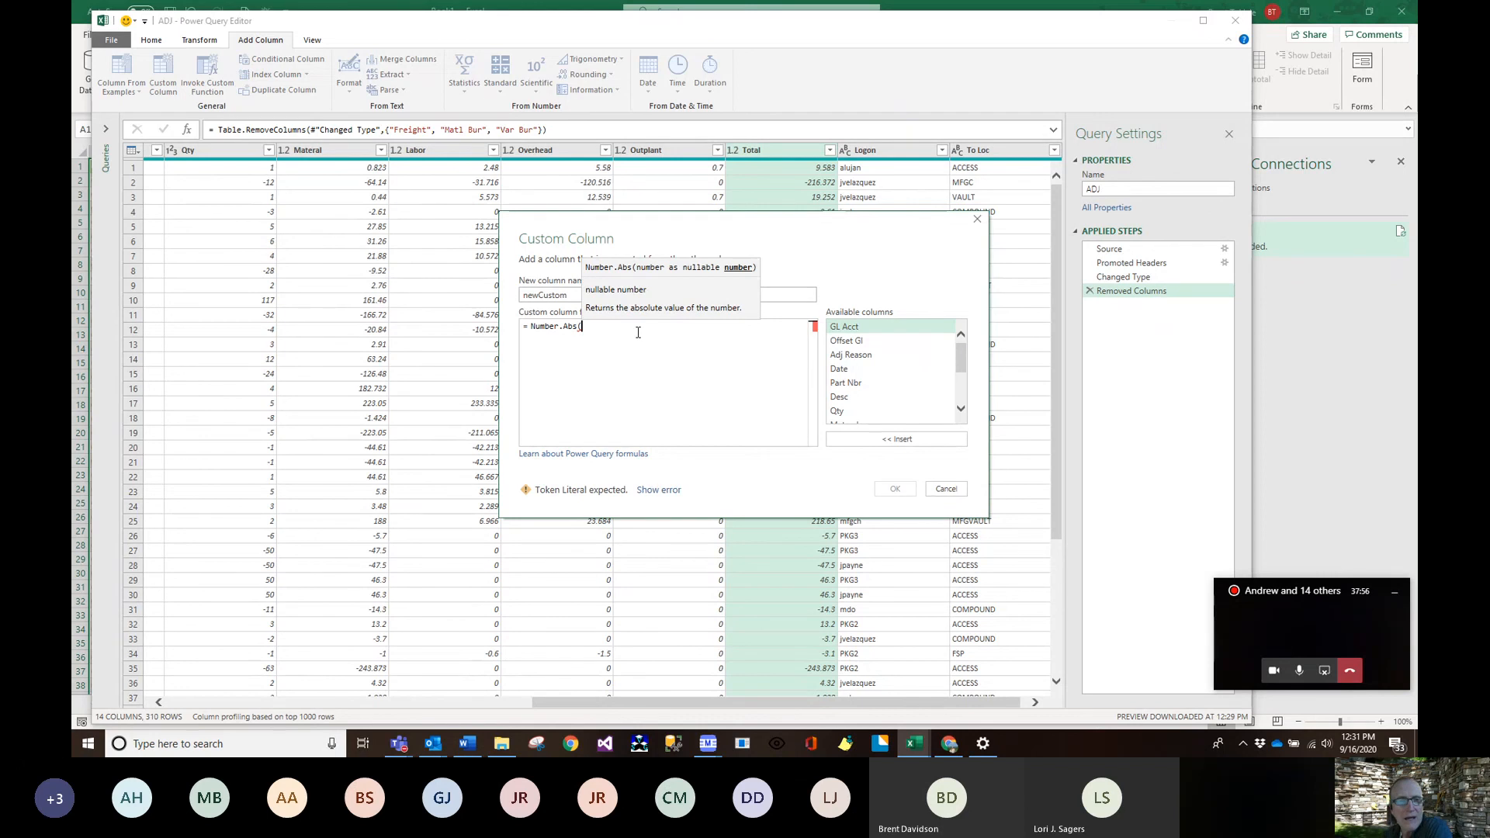
text(Toa)
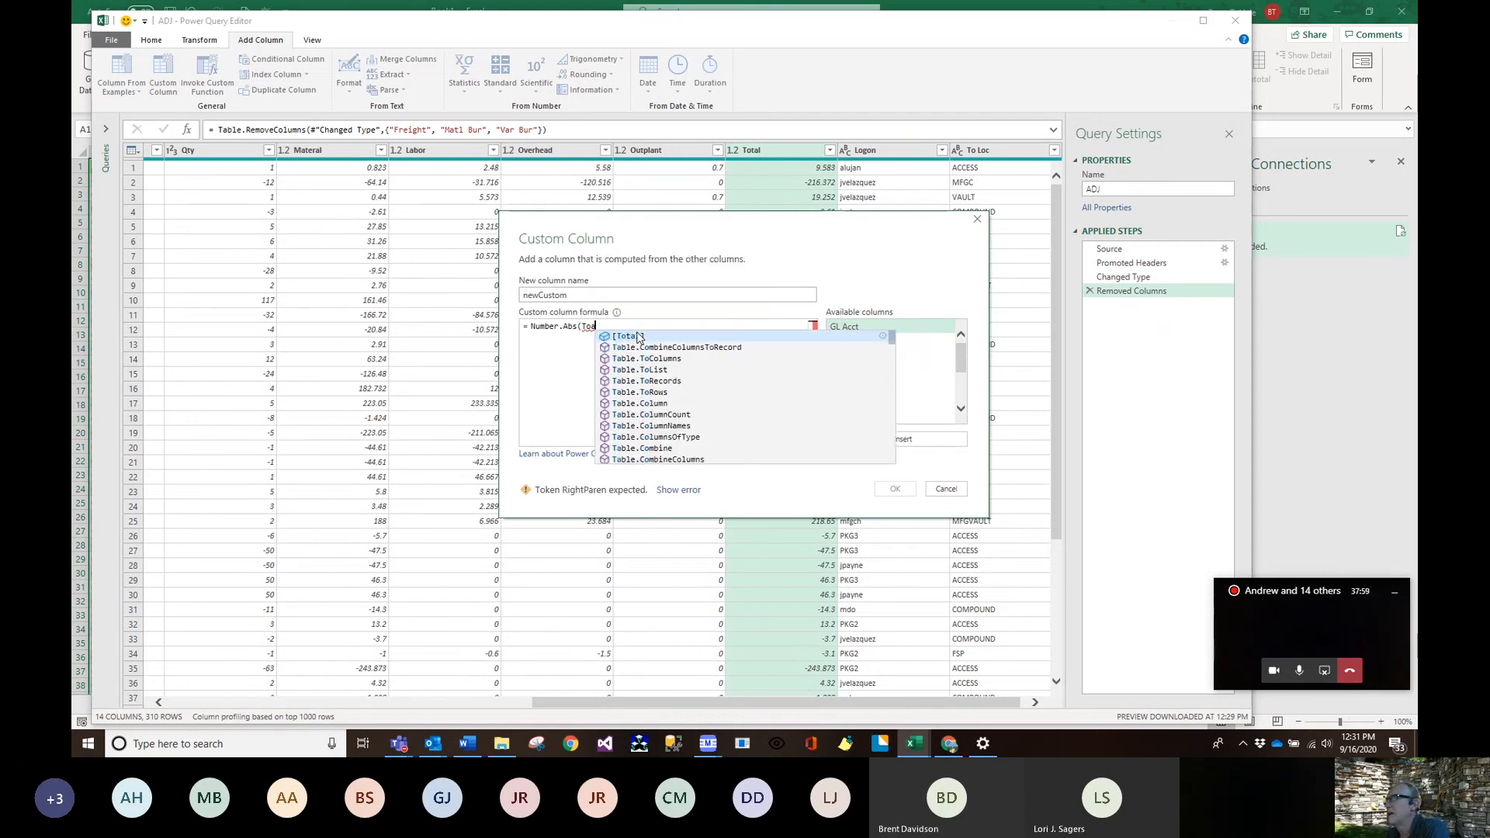
key(BackSpace)
text(t)
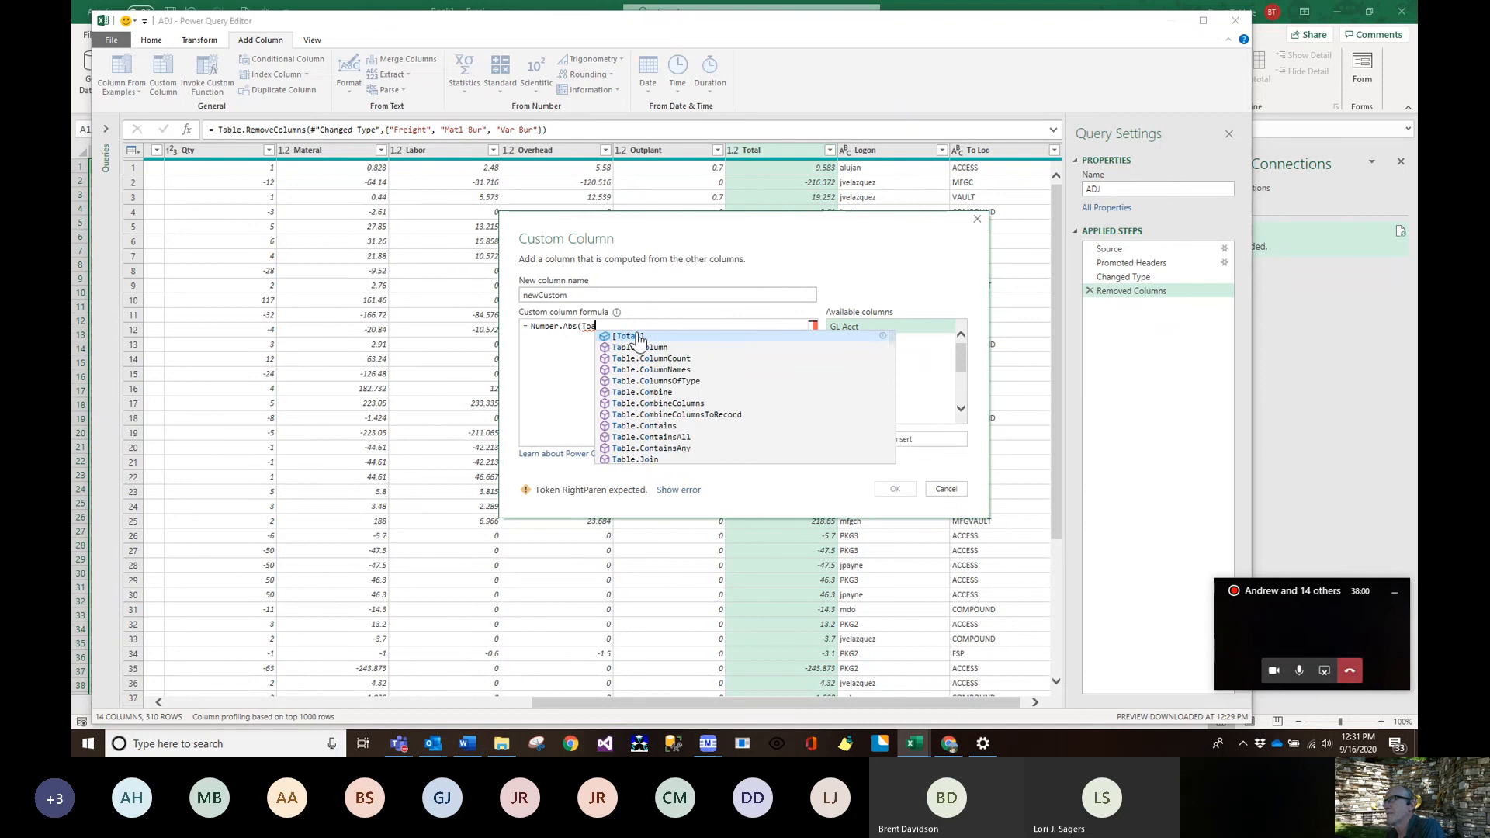
text(a)
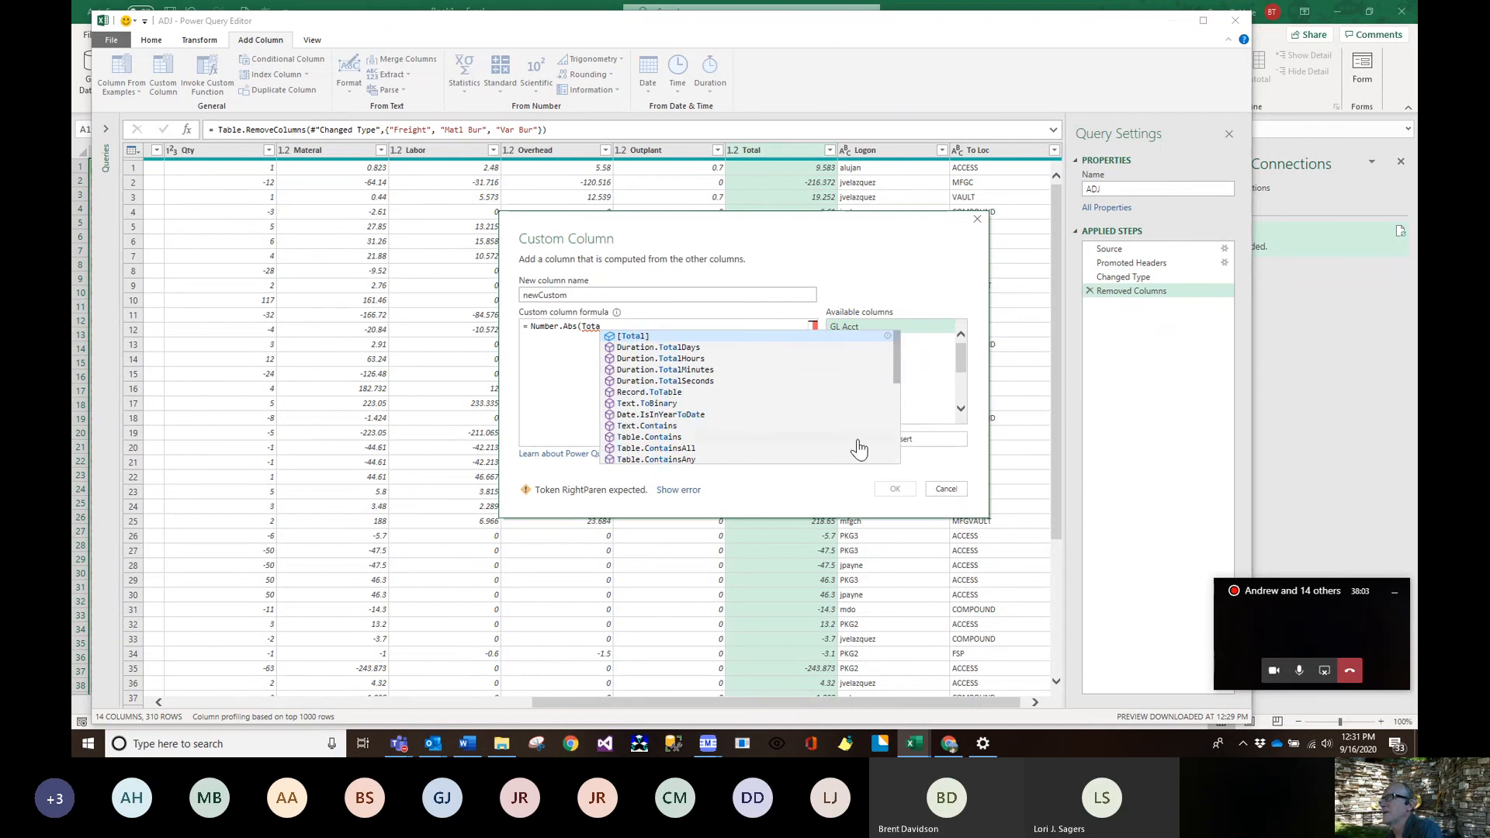
click(638, 335)
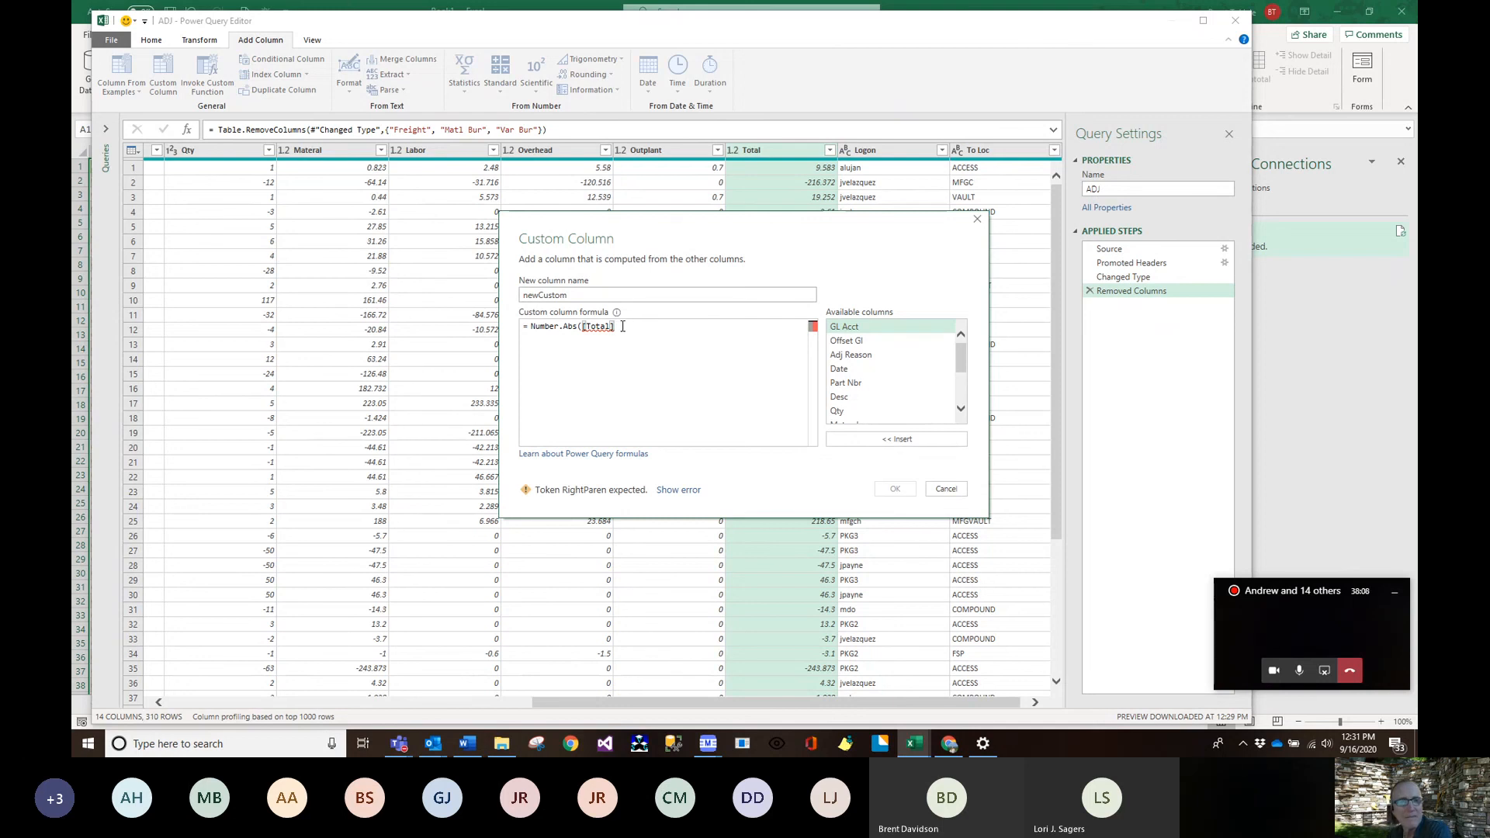
- Complete the custom column formula as Number.Abs([Total]) / Number.Abs([Qty]), with balanced parentheses
text(/)
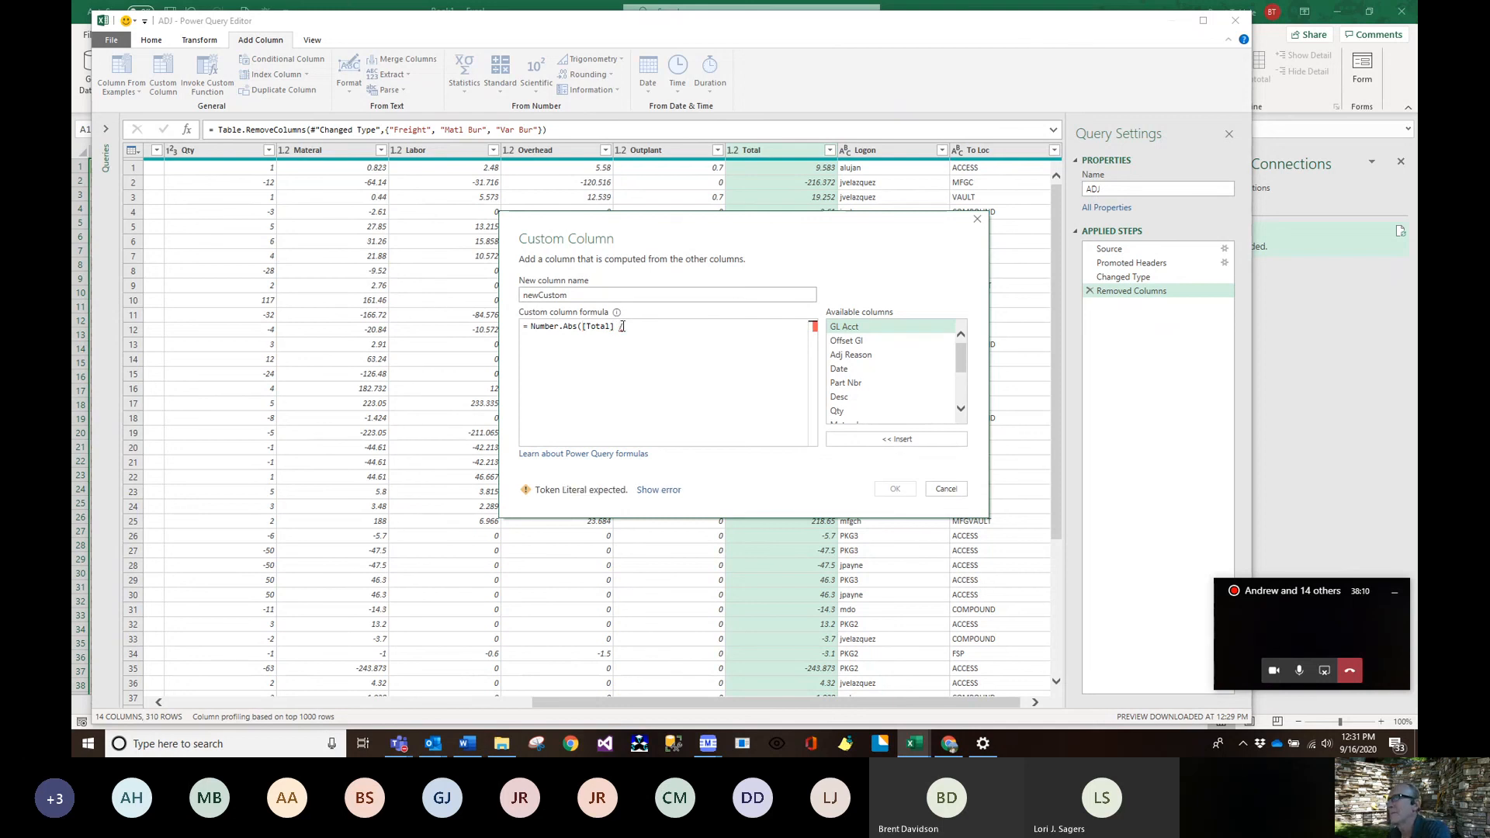
text( Number)
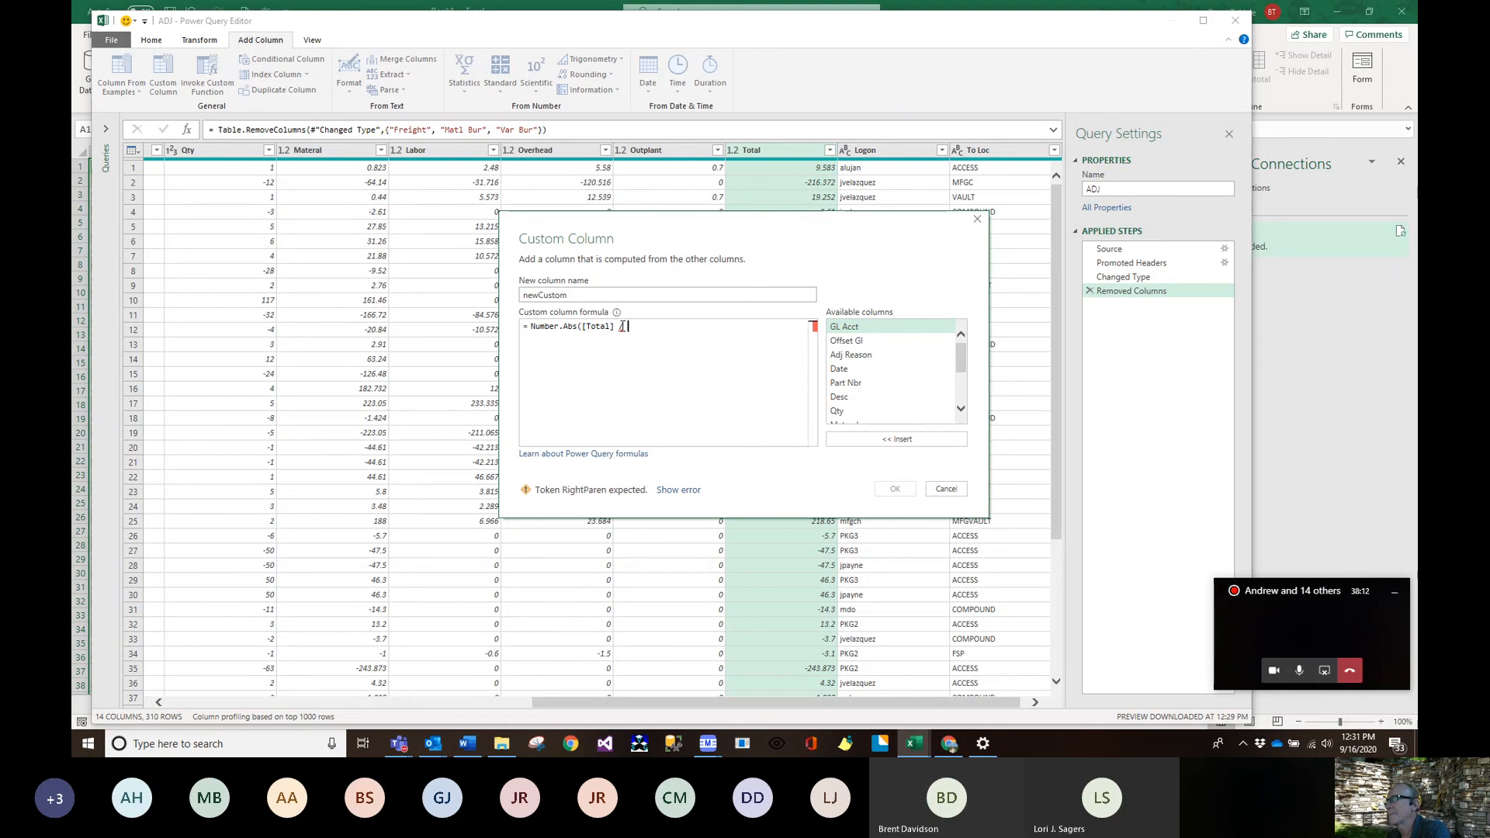
text(.Ab)
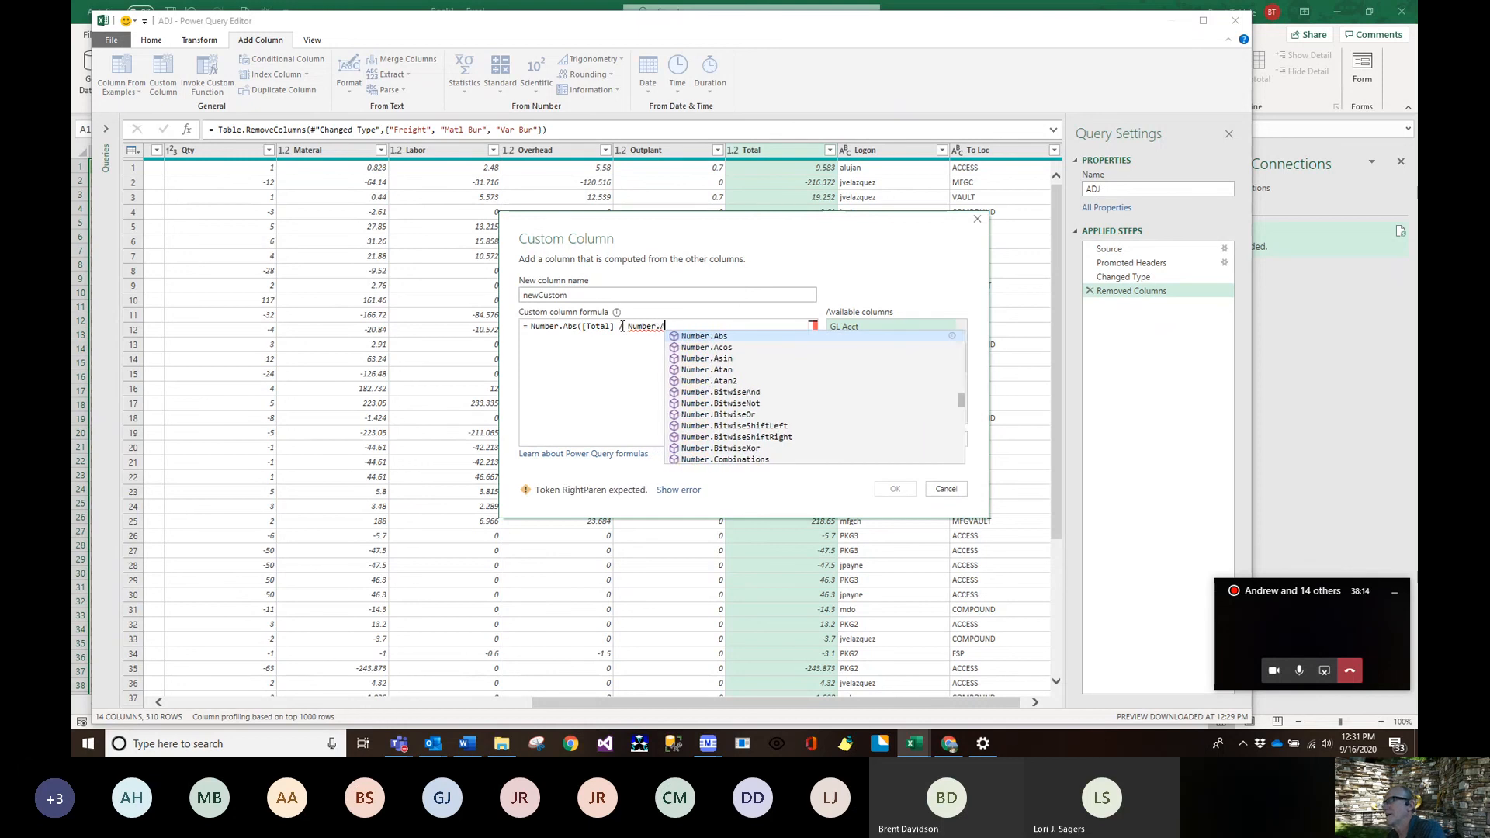
text(s)
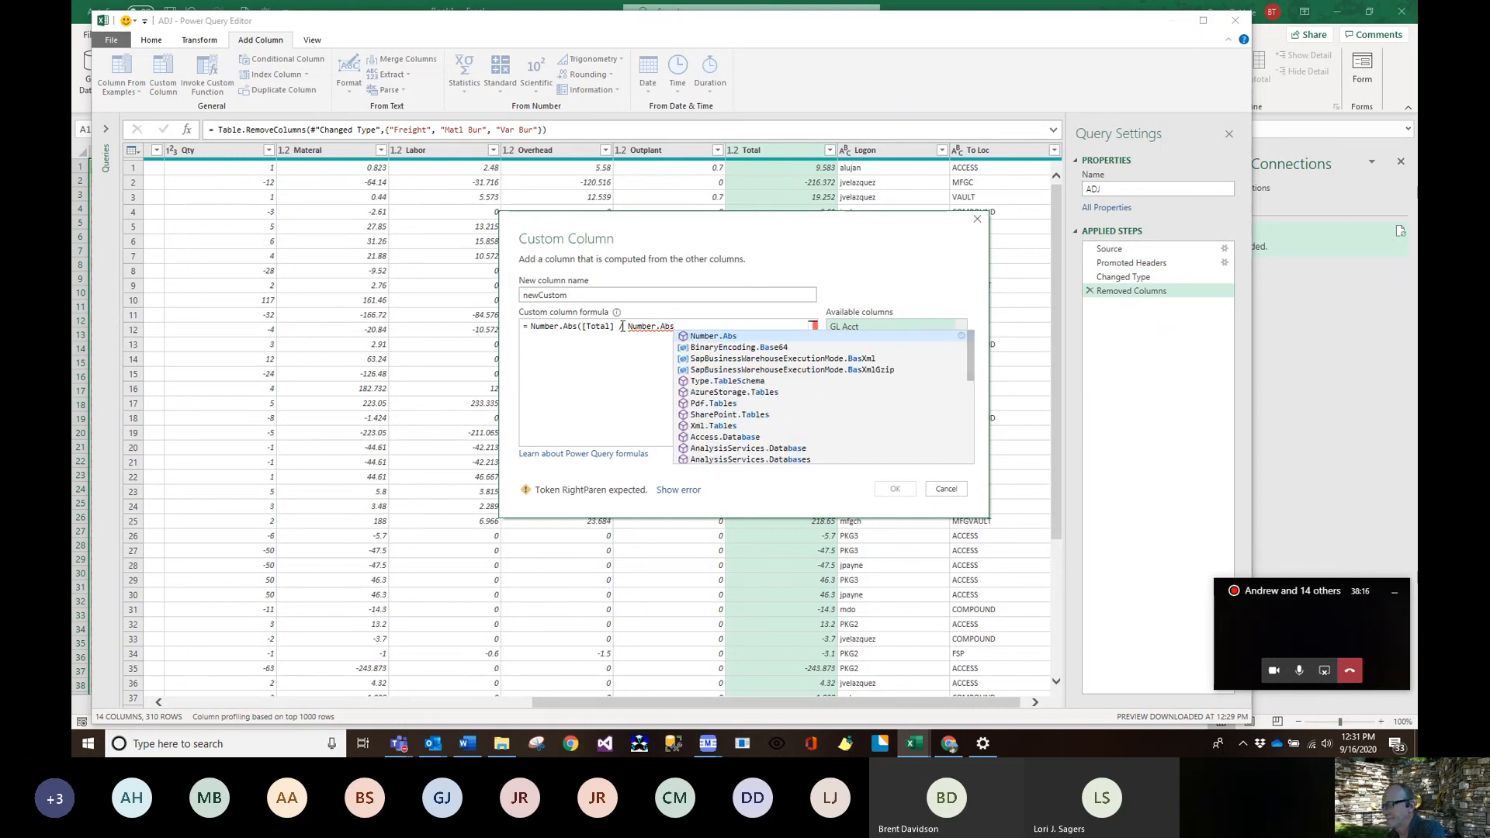
text(()
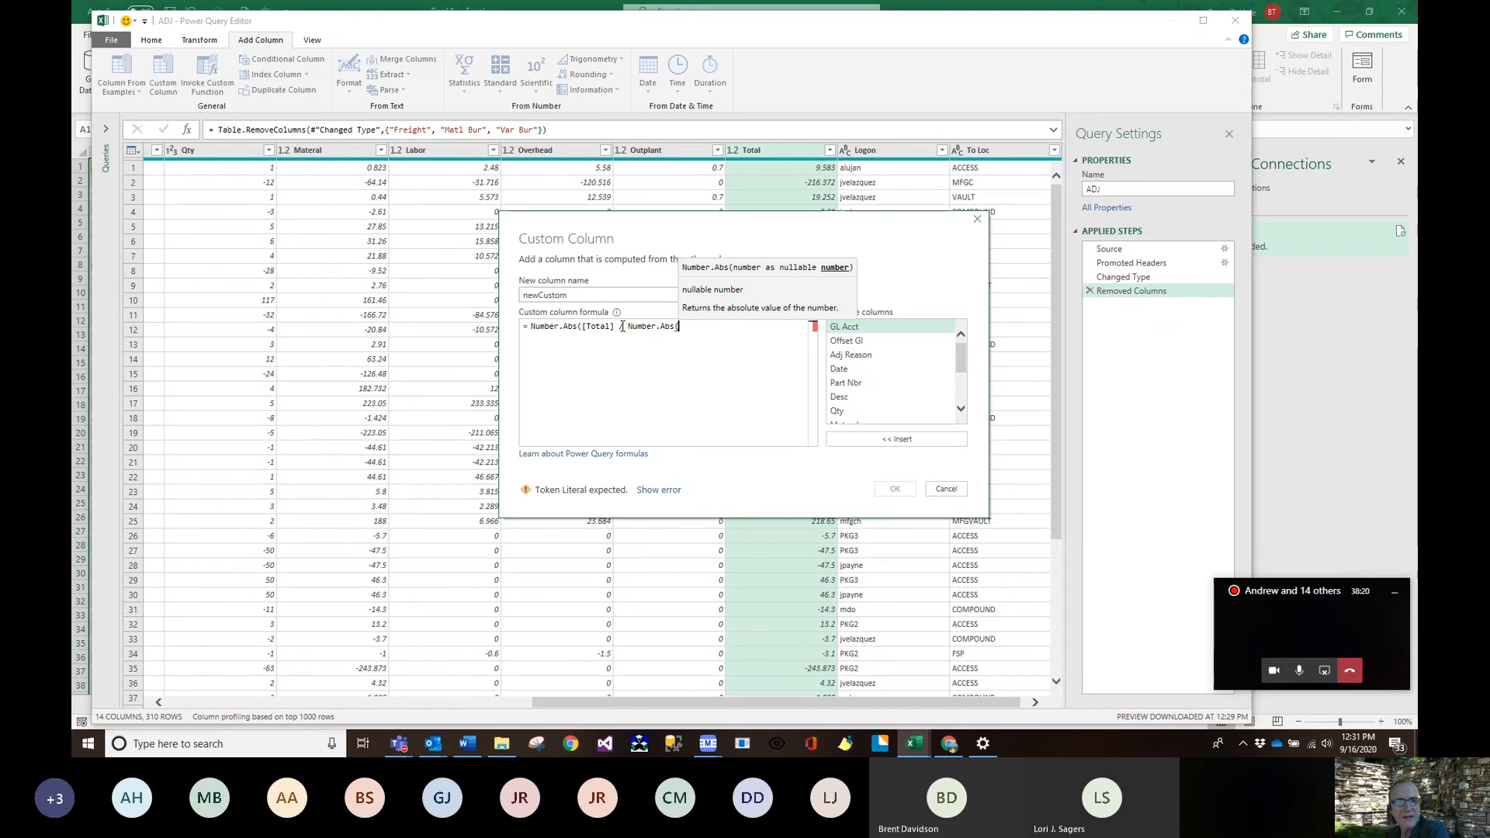
text(Q)
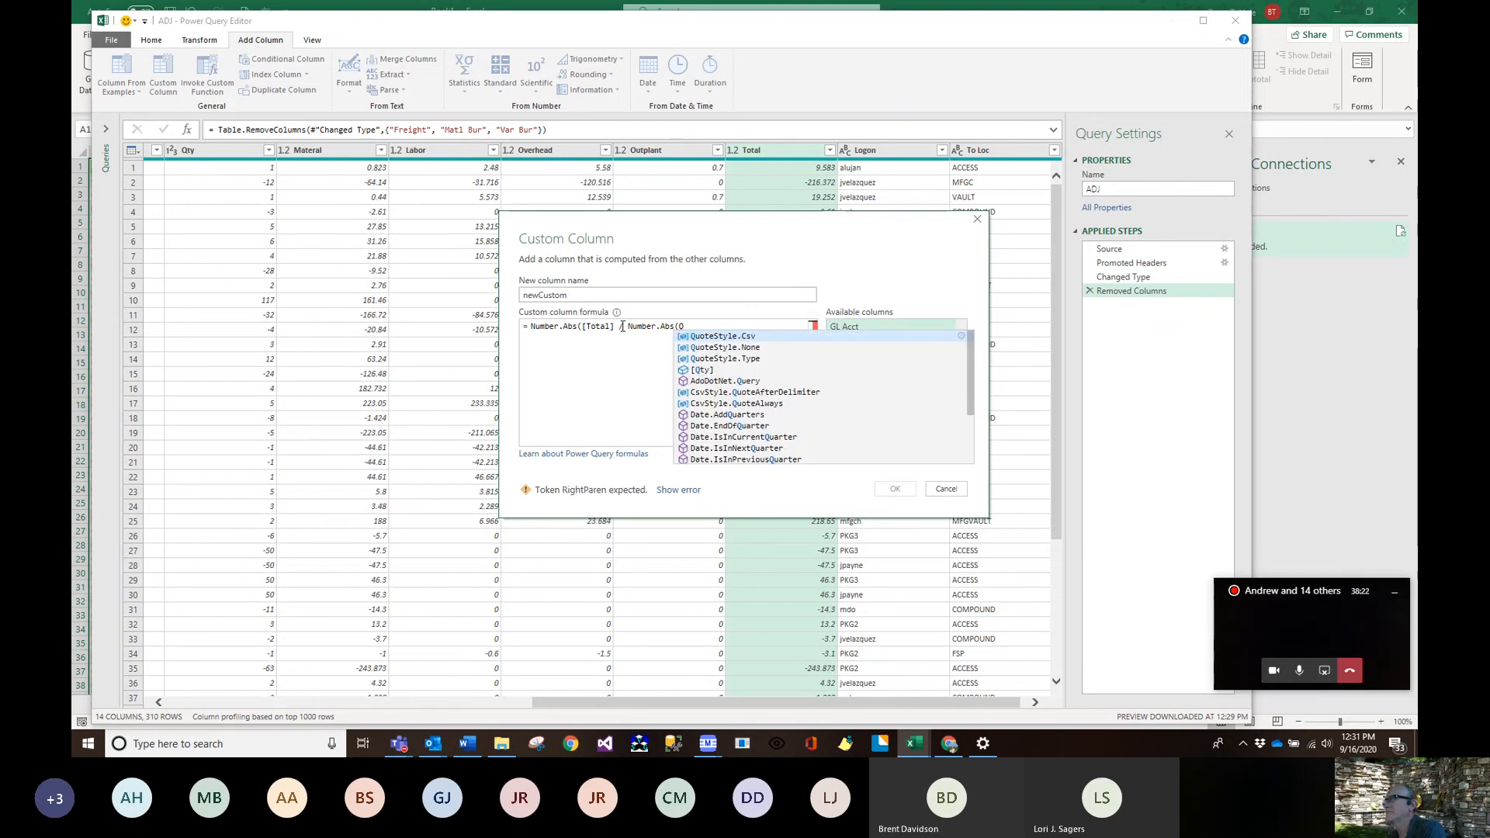
click(703, 371)
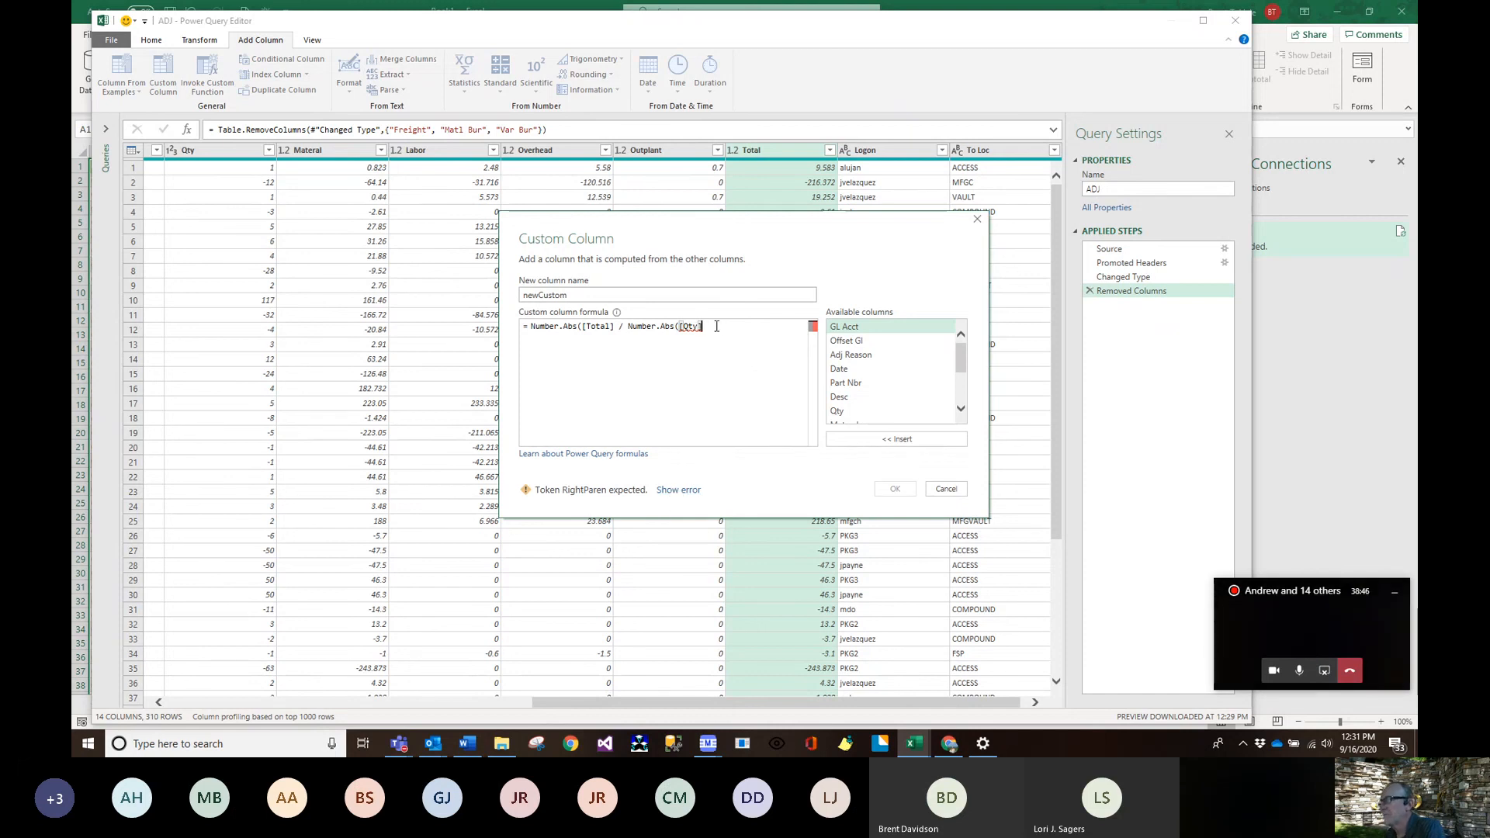
text())
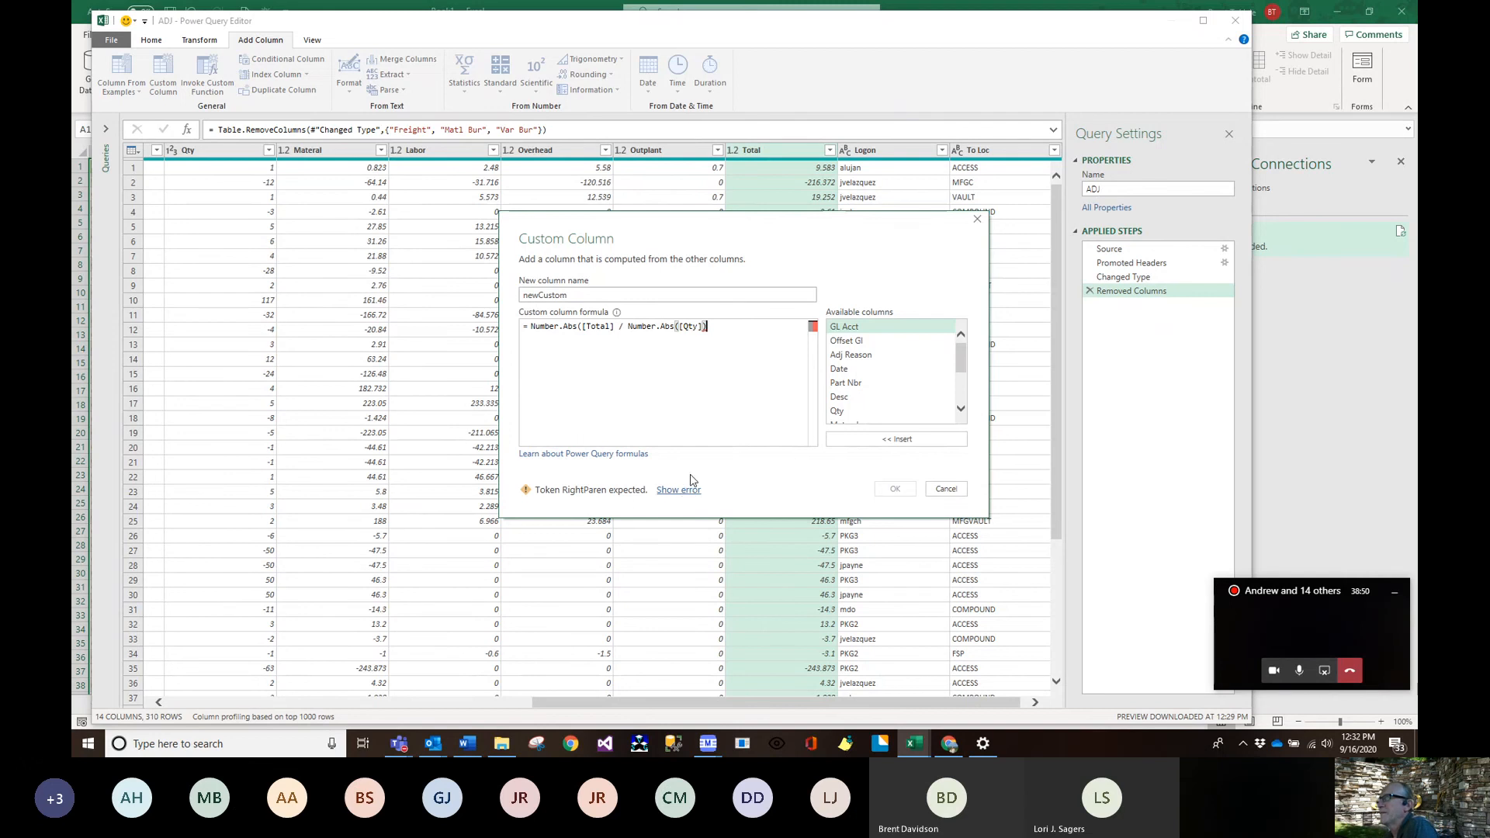
click(615, 326)
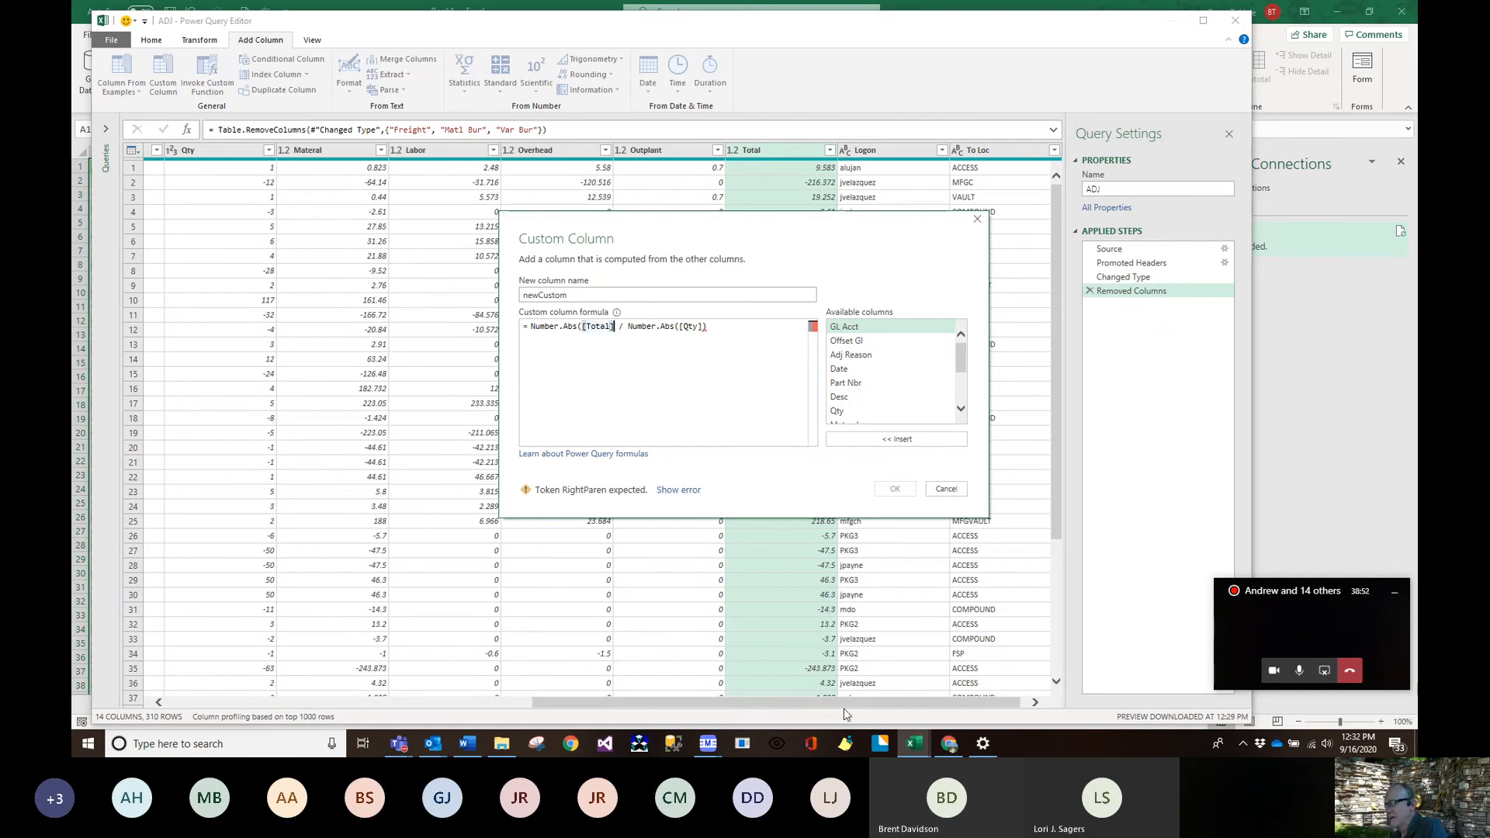
text())
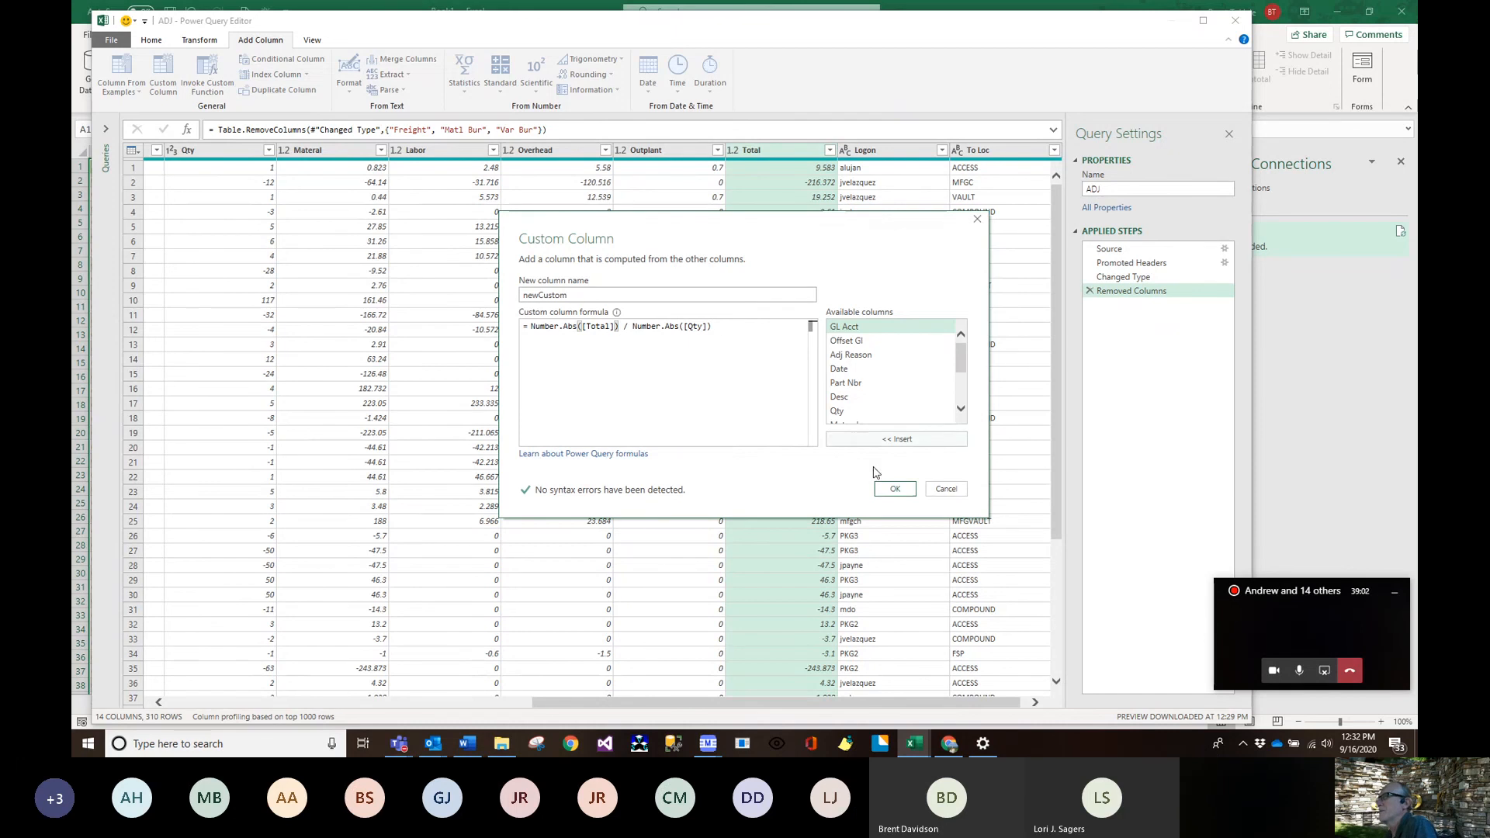
- Create the newCustom column from the finished formula and move it between the Logon and To Loc columns
click(895, 489)
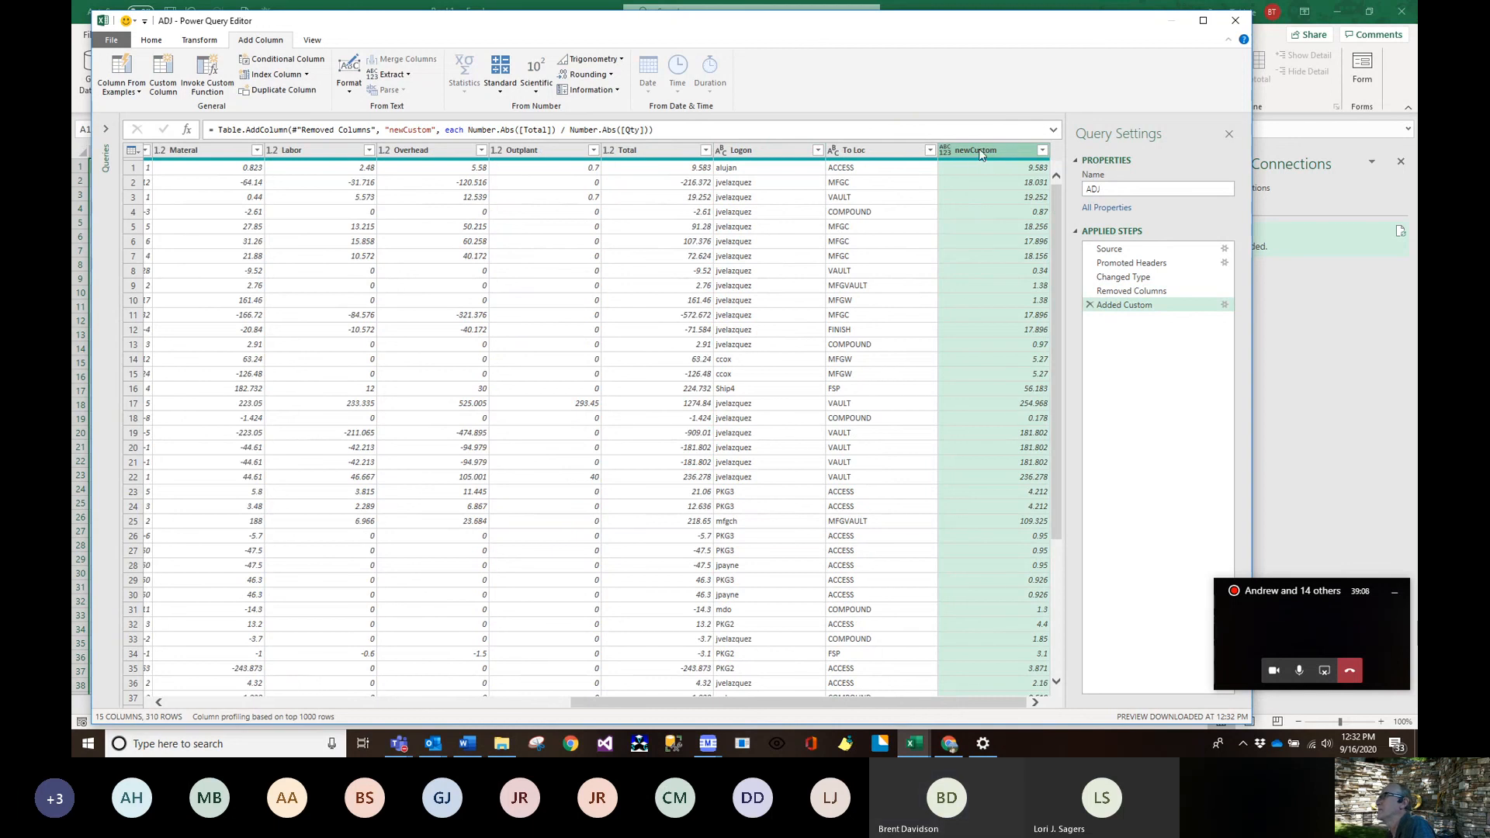
mouse_move(981, 147)
mouse_down()
mouse_move(710, 147)
mouse_move(839, 144)
mouse_move(823, 138)
mouse_up()
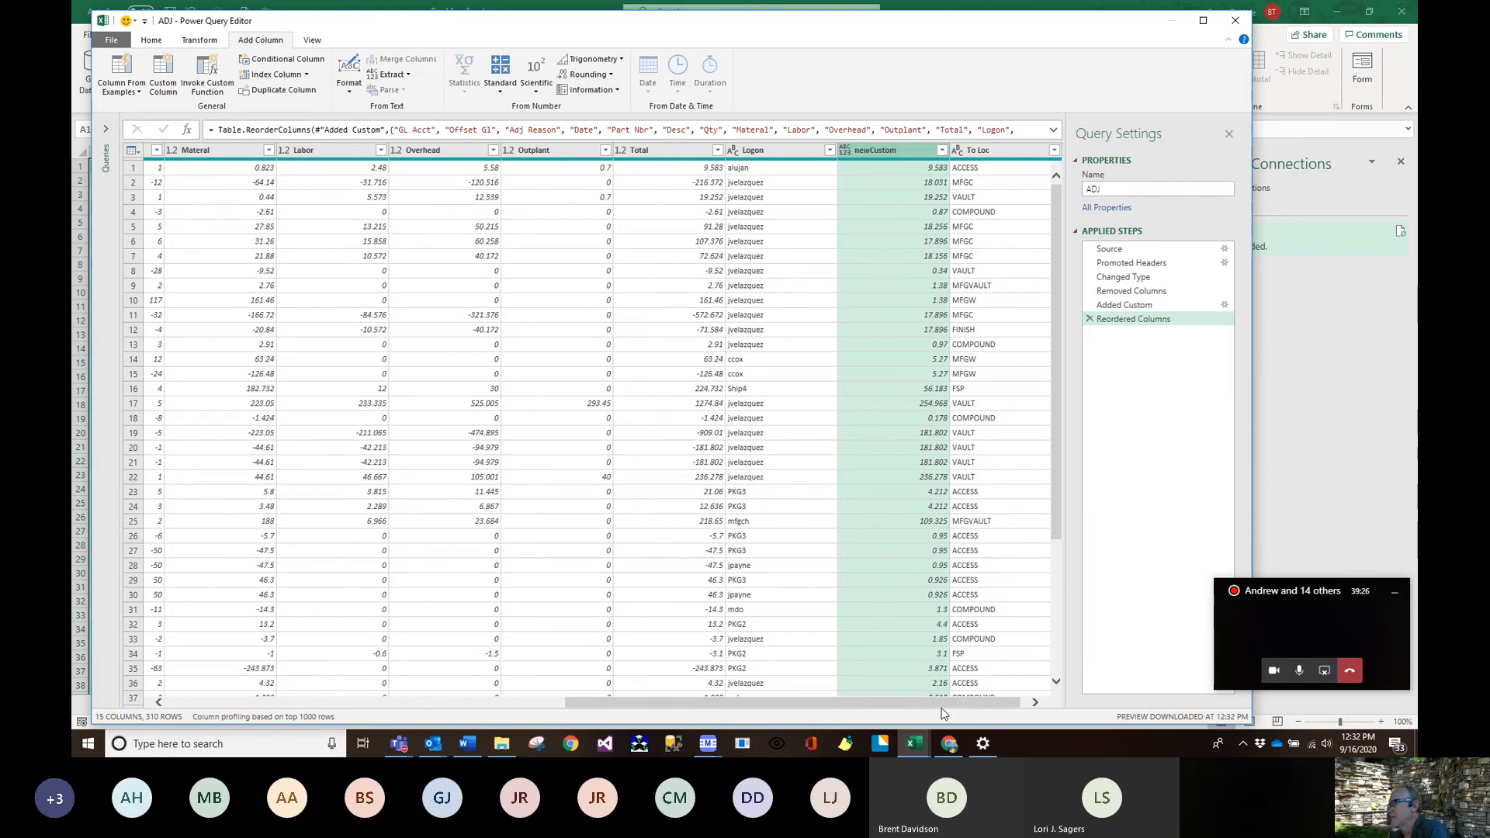
- Filter the Adj Reason column to C2C, C2R, CPA, QCC and QCR, and load the query result into the worksheet
drag(949, 703, 533, 722)
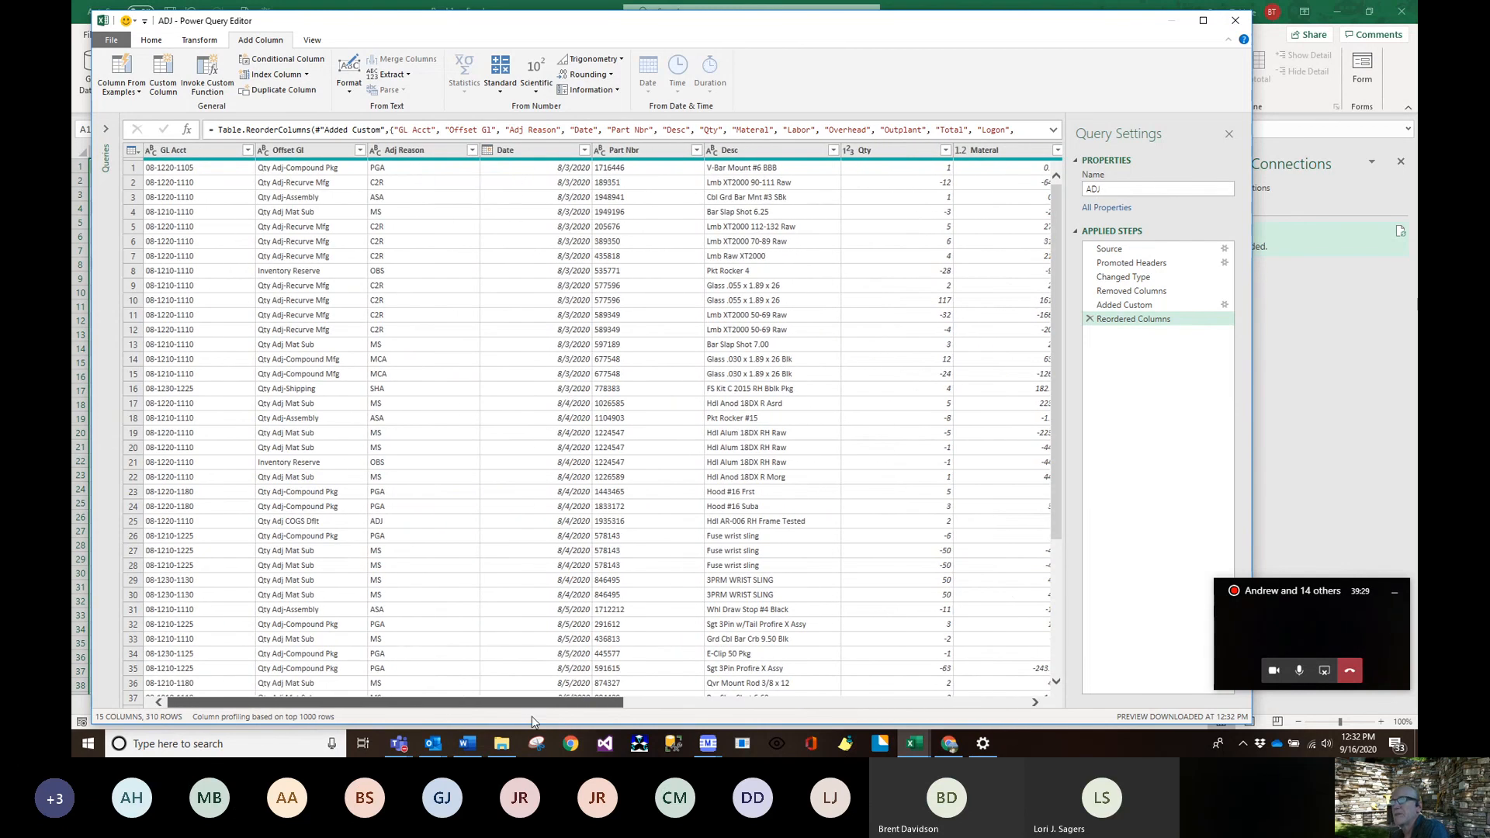
click(472, 153)
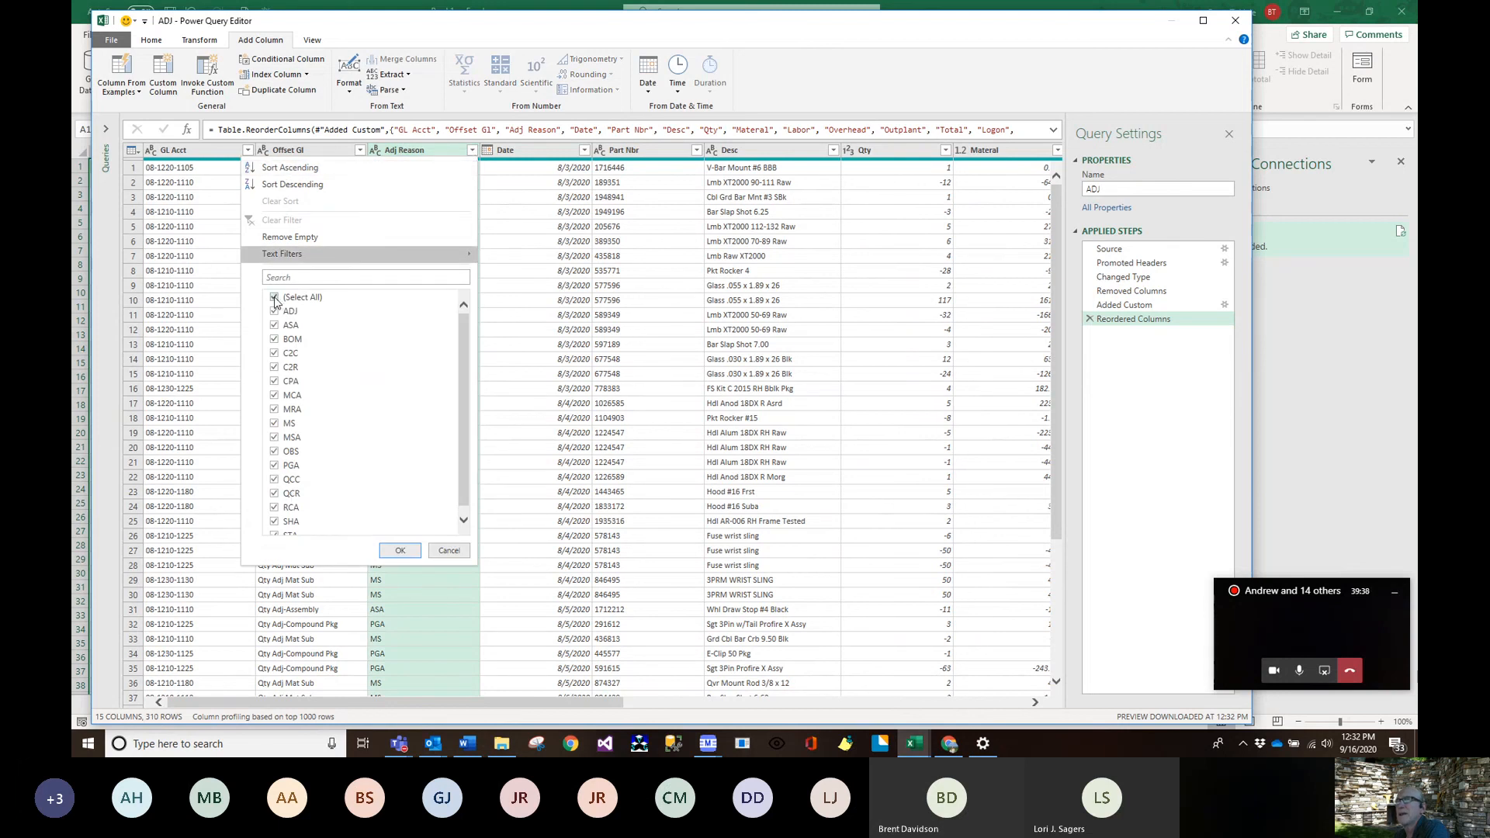
click(273, 299)
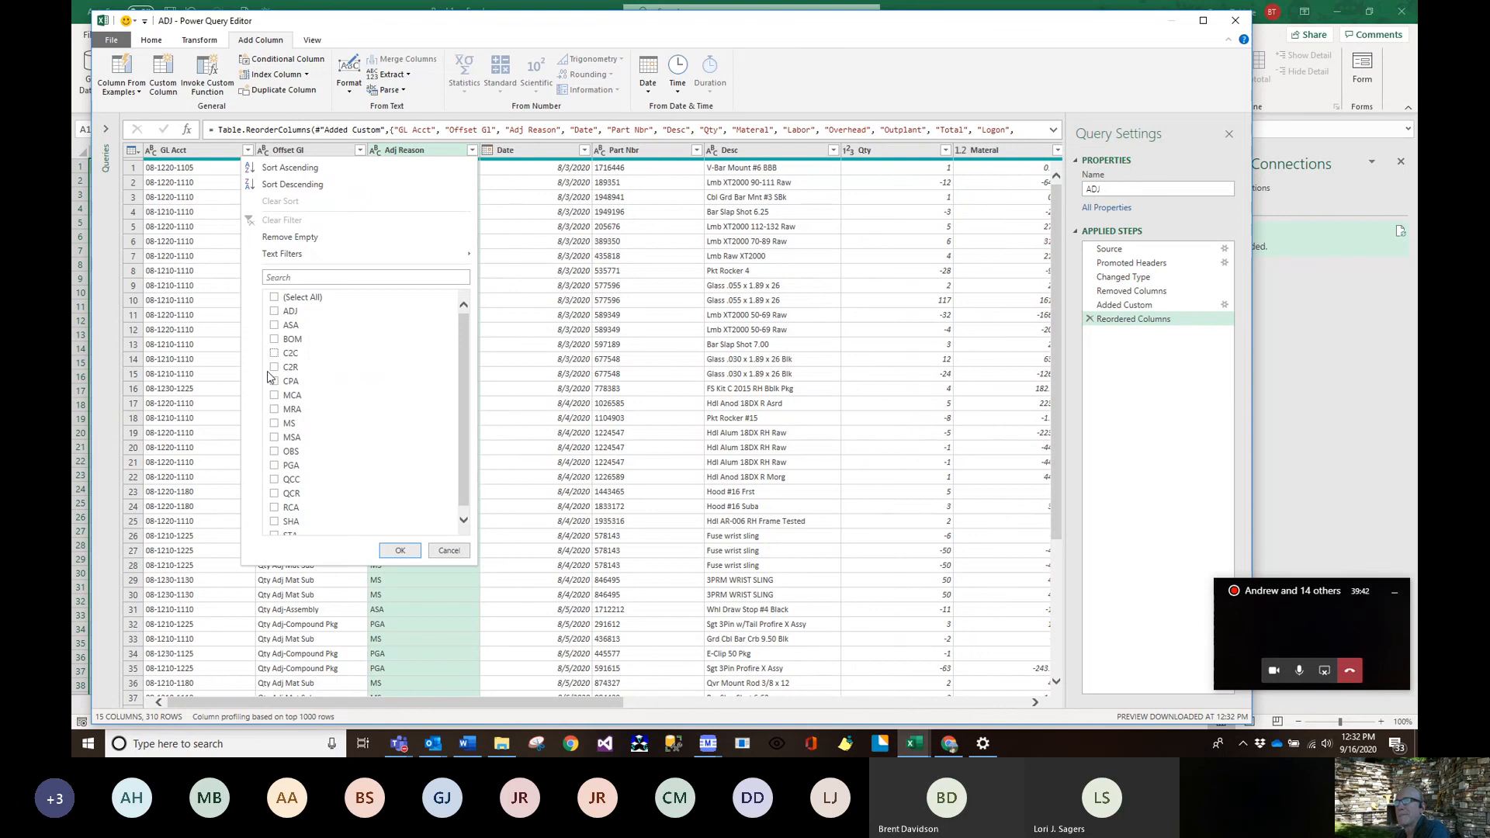
click(274, 368)
click(275, 381)
click(274, 480)
click(274, 494)
click(401, 552)
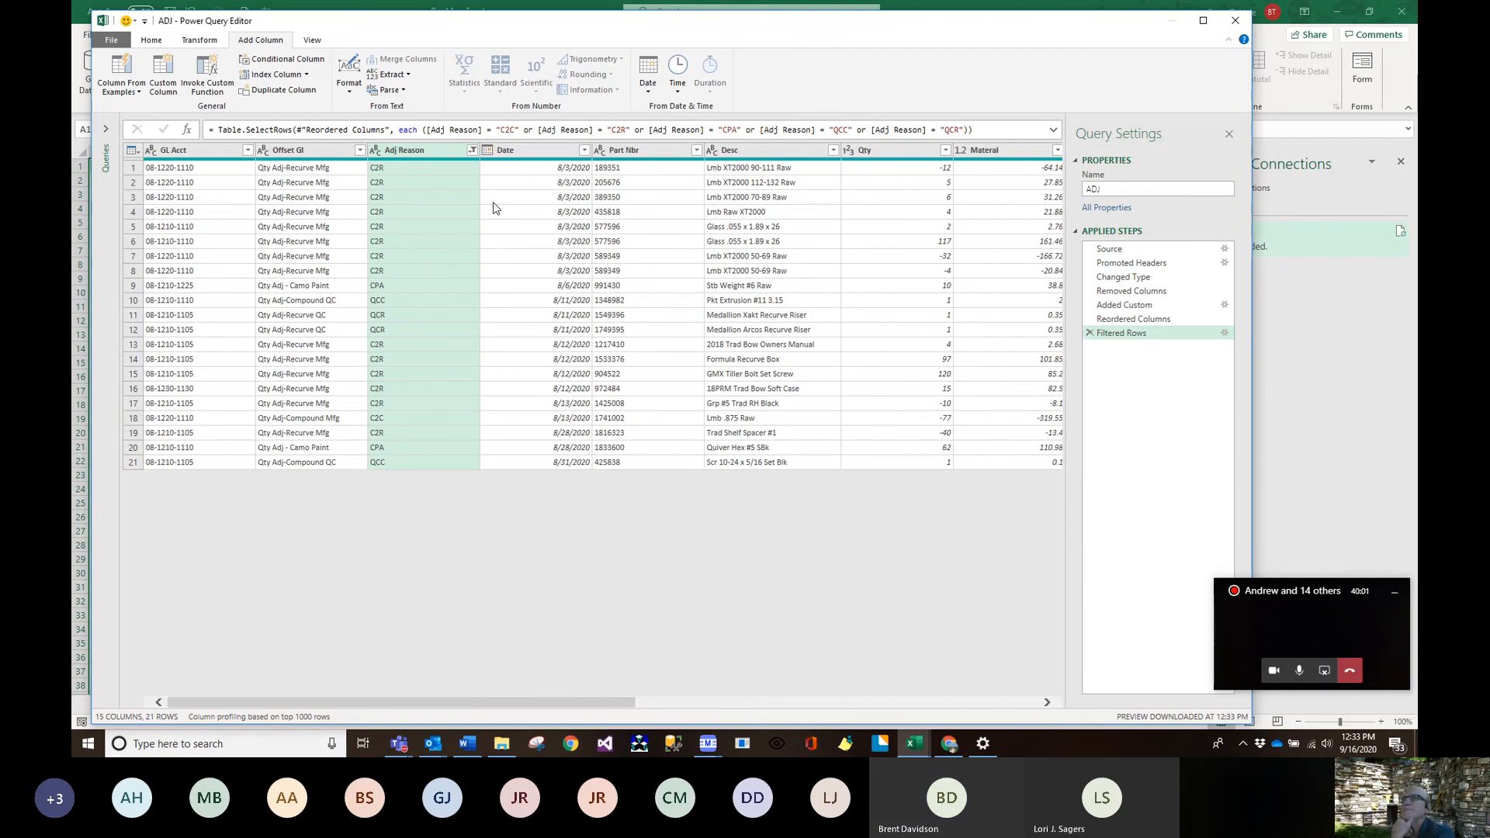
click(151, 40)
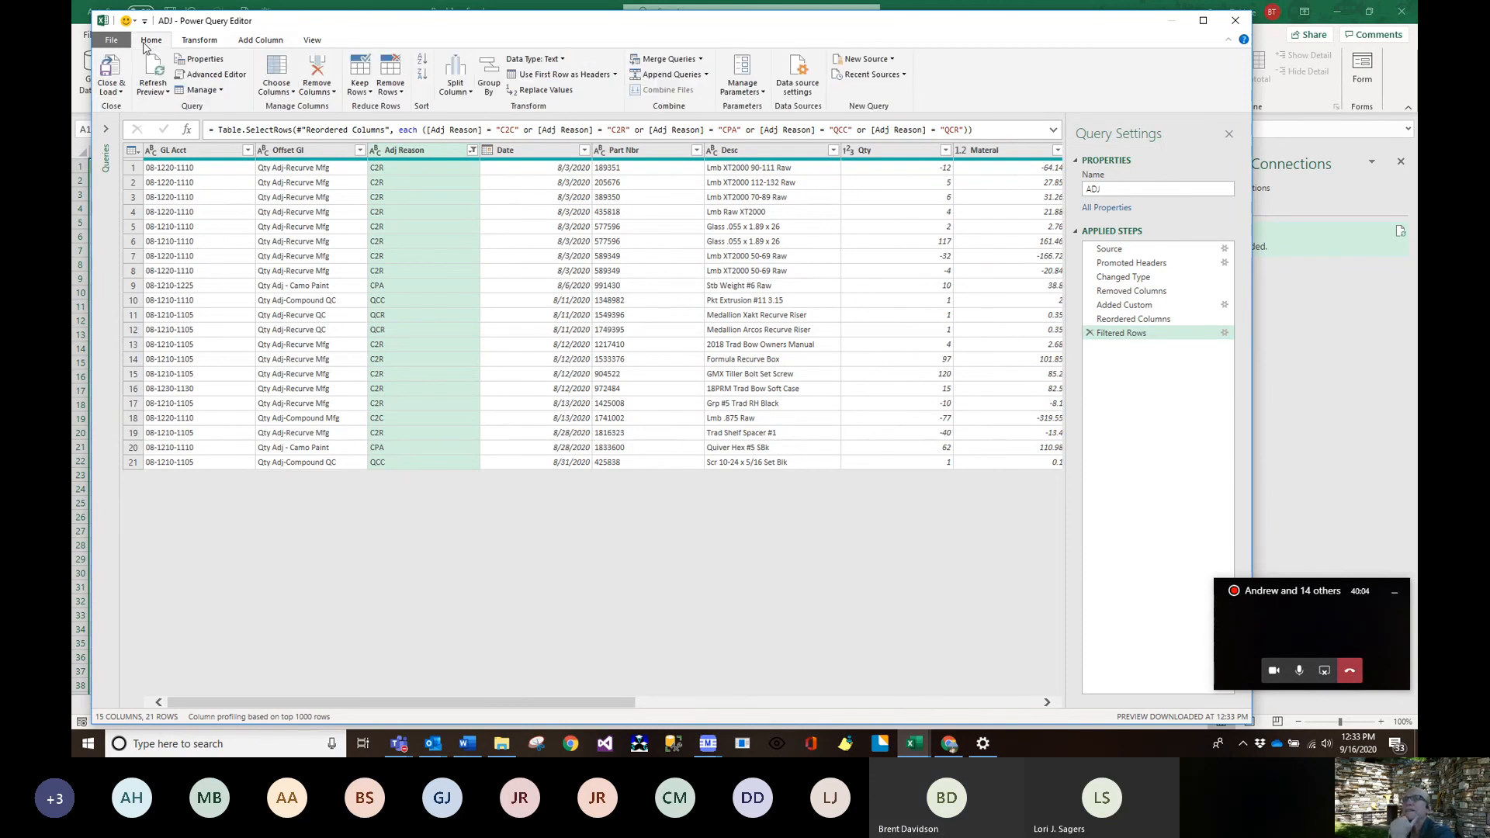
click(111, 72)
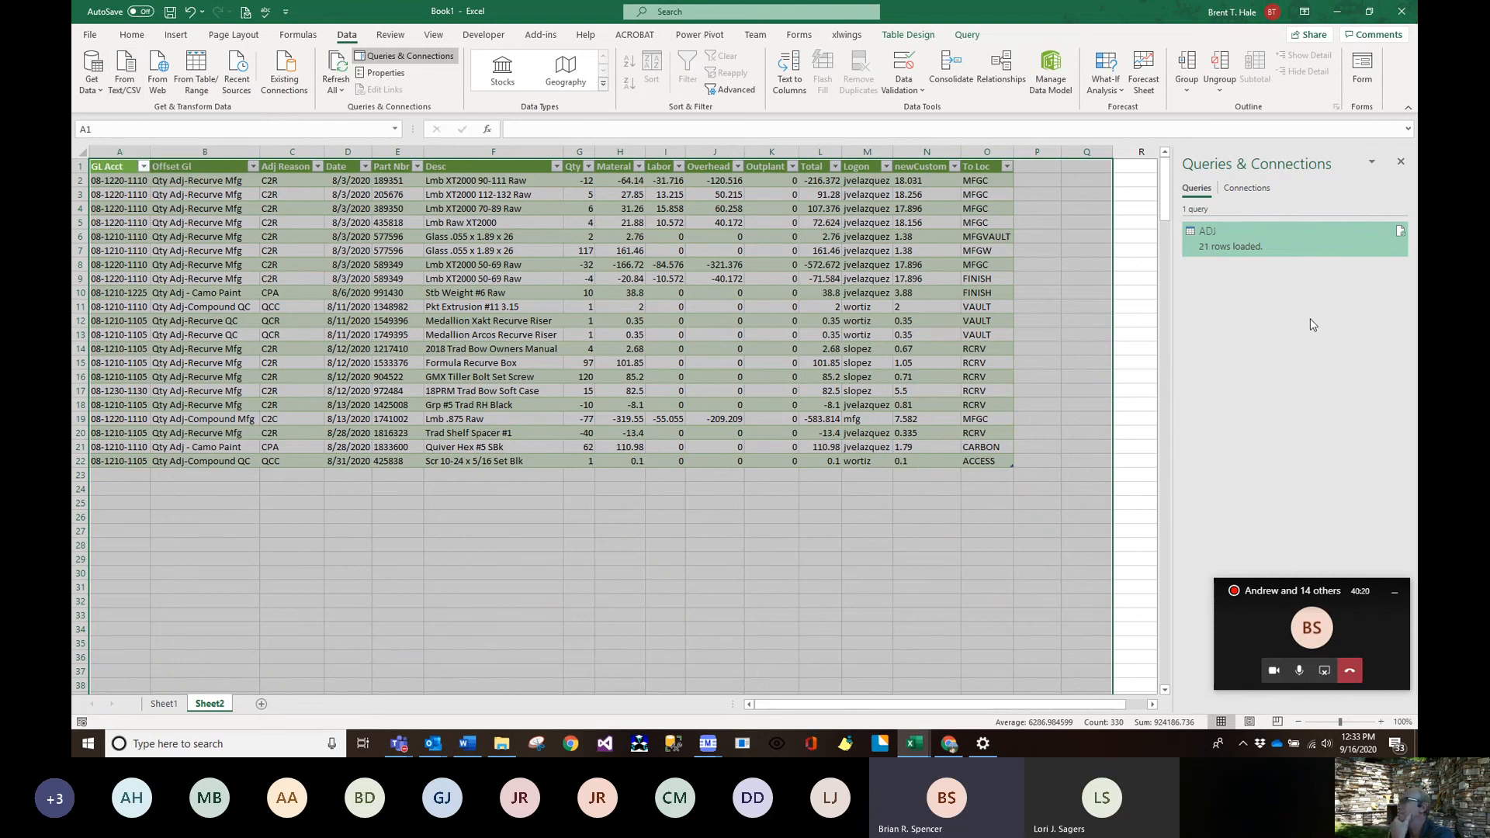
- Reopen the ADJ query for editing and examine the data at the Reordered Columns step, including its last columns
mouse_move(1358, 235)
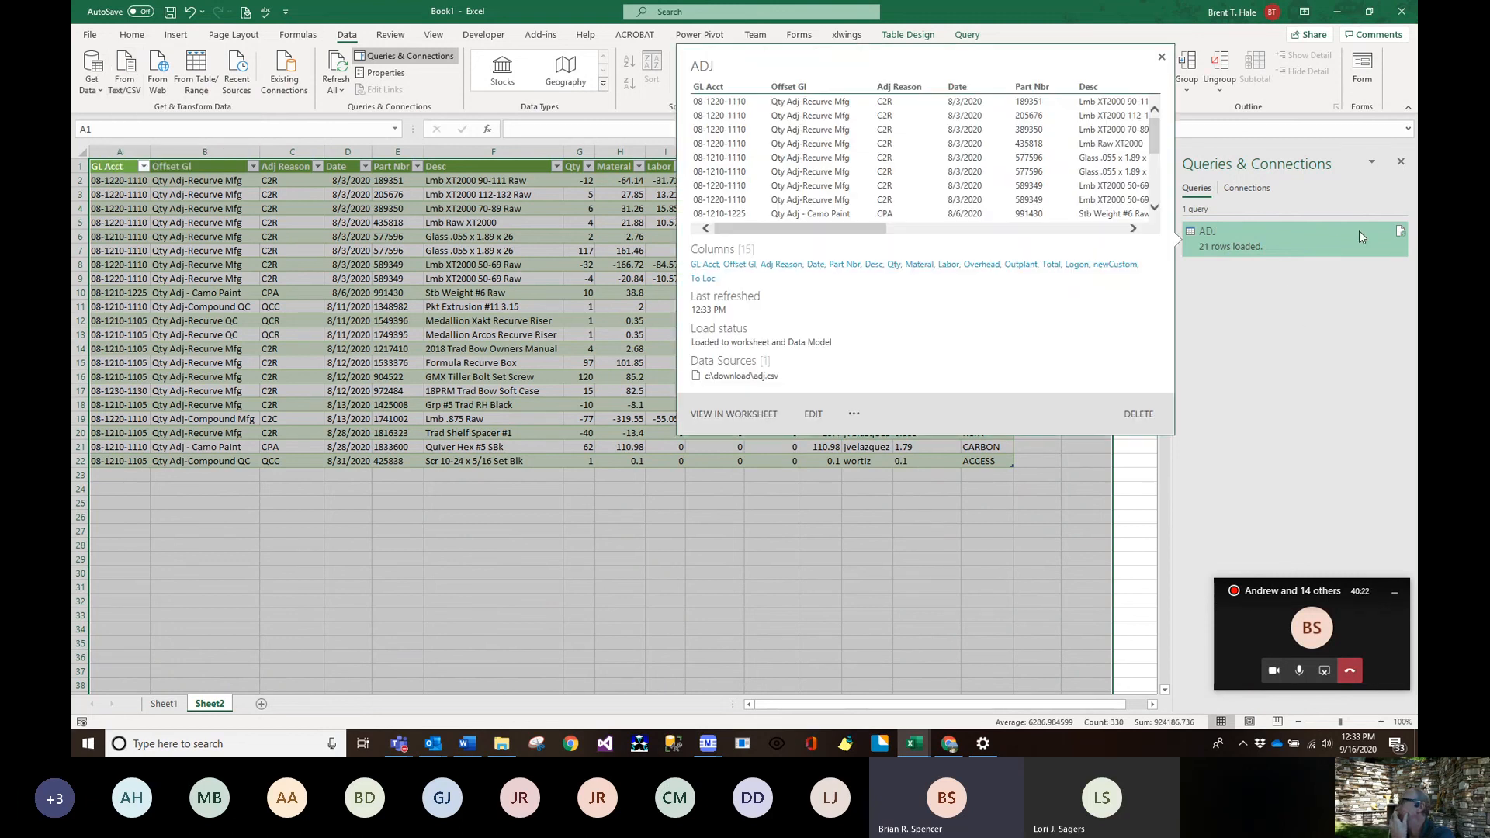
right_click(1316, 243)
click(1322, 283)
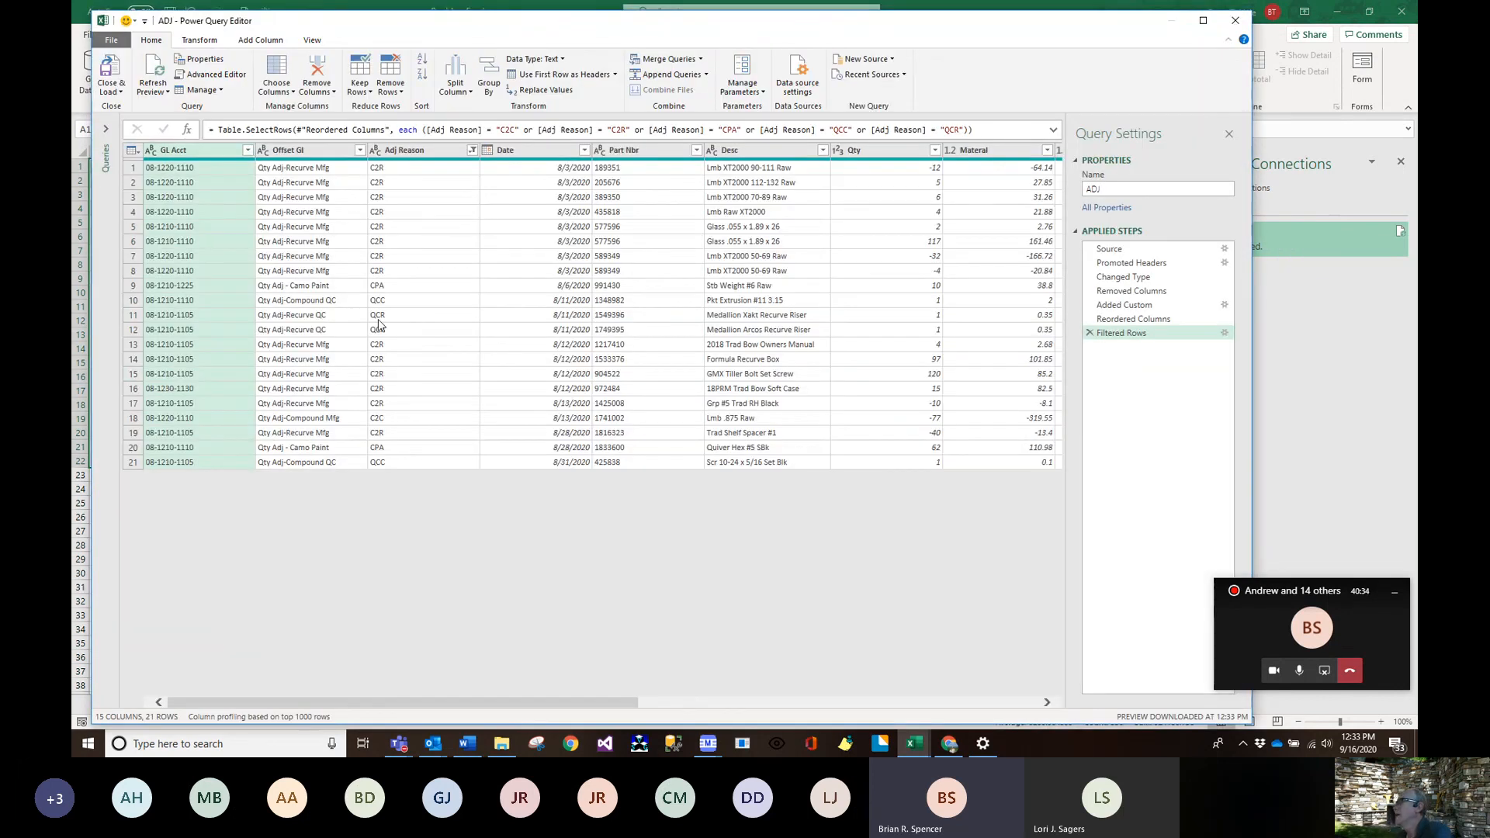
click(1185, 317)
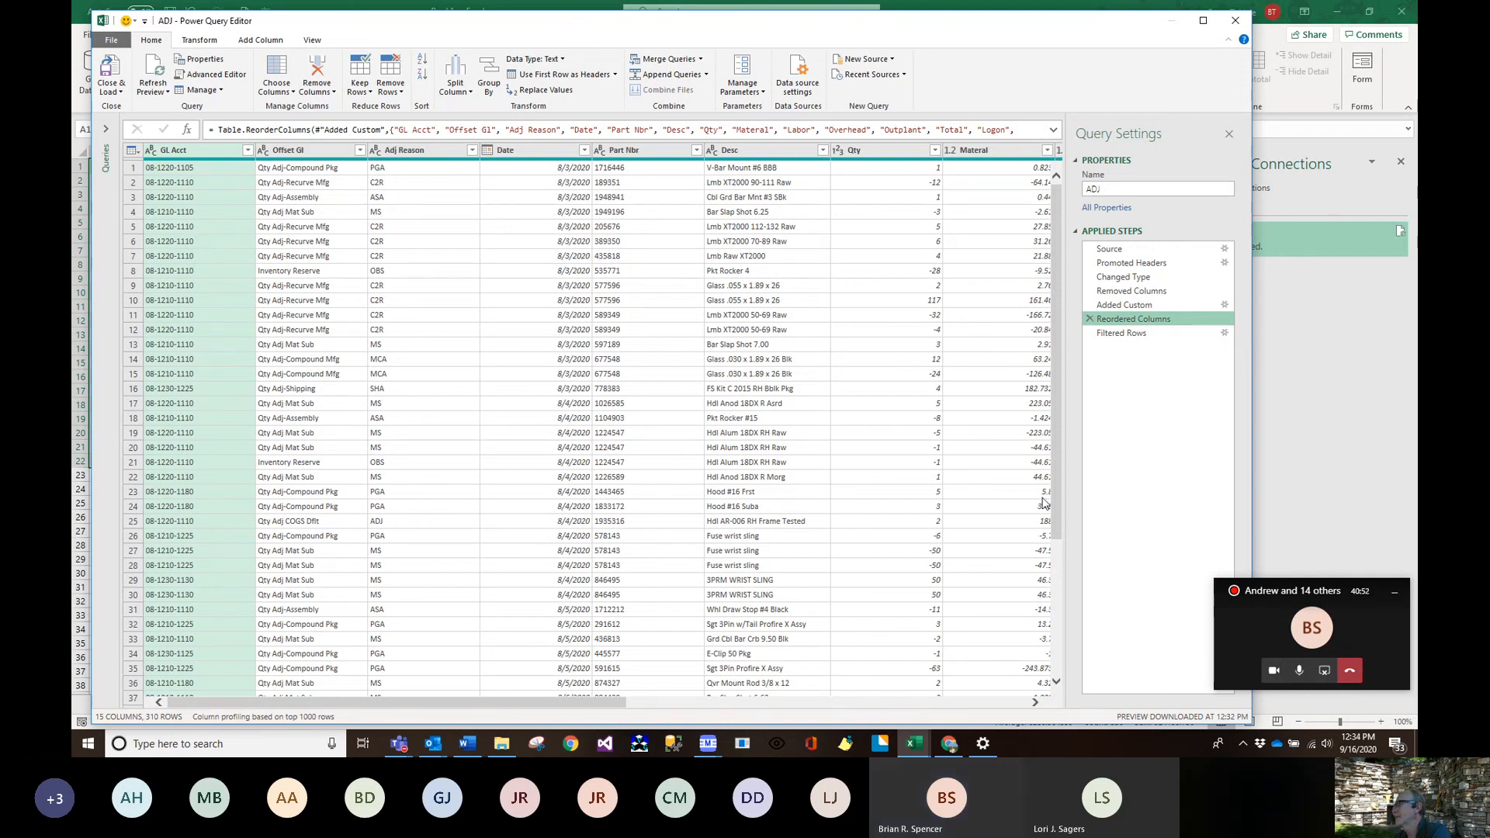
drag(604, 705, 1044, 729)
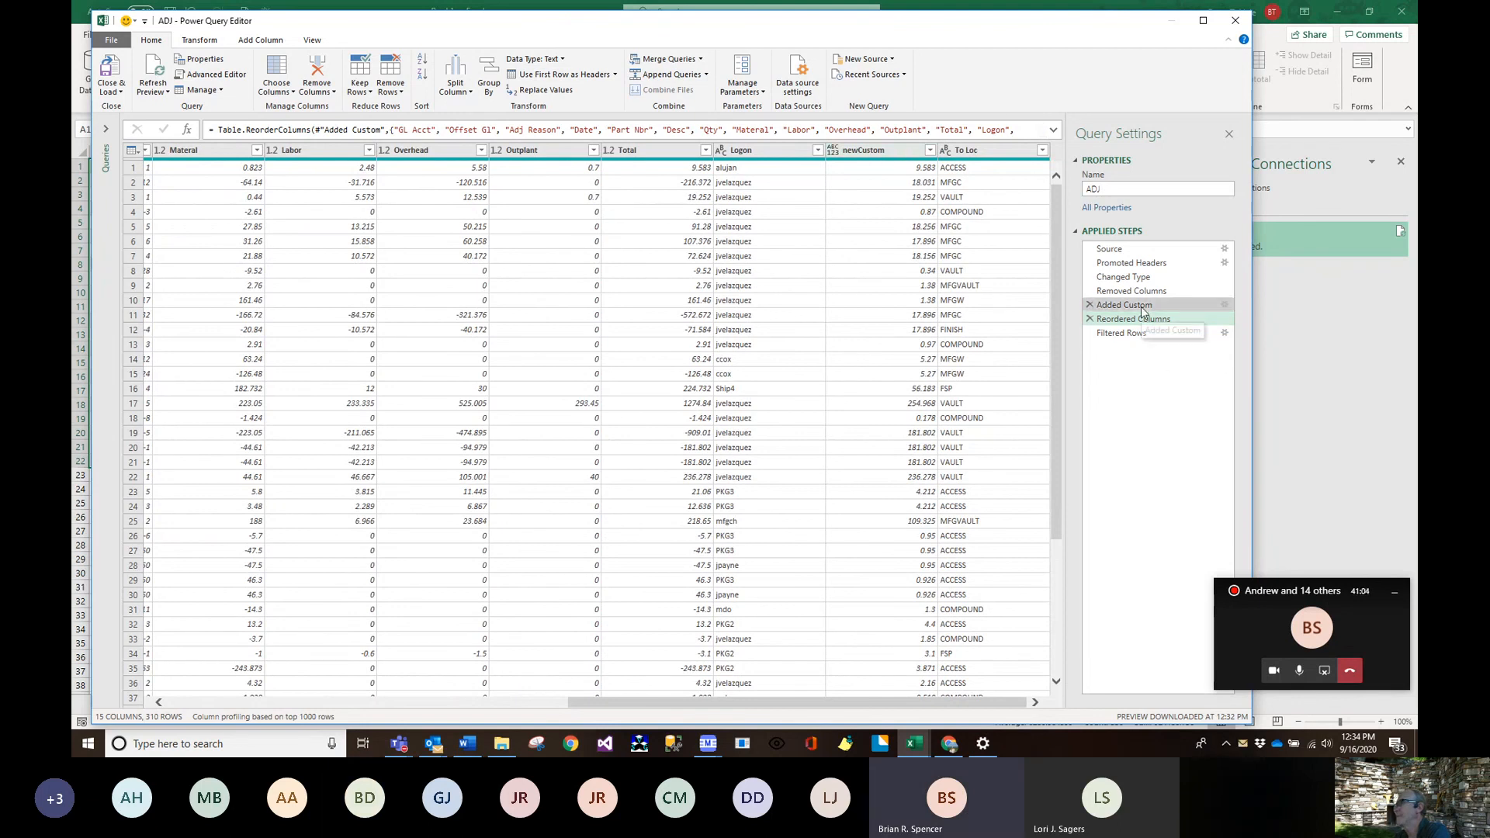
- Review the Added Custom step's formula without changing it, and load the query back from its Filtered Rows step
click(1198, 306)
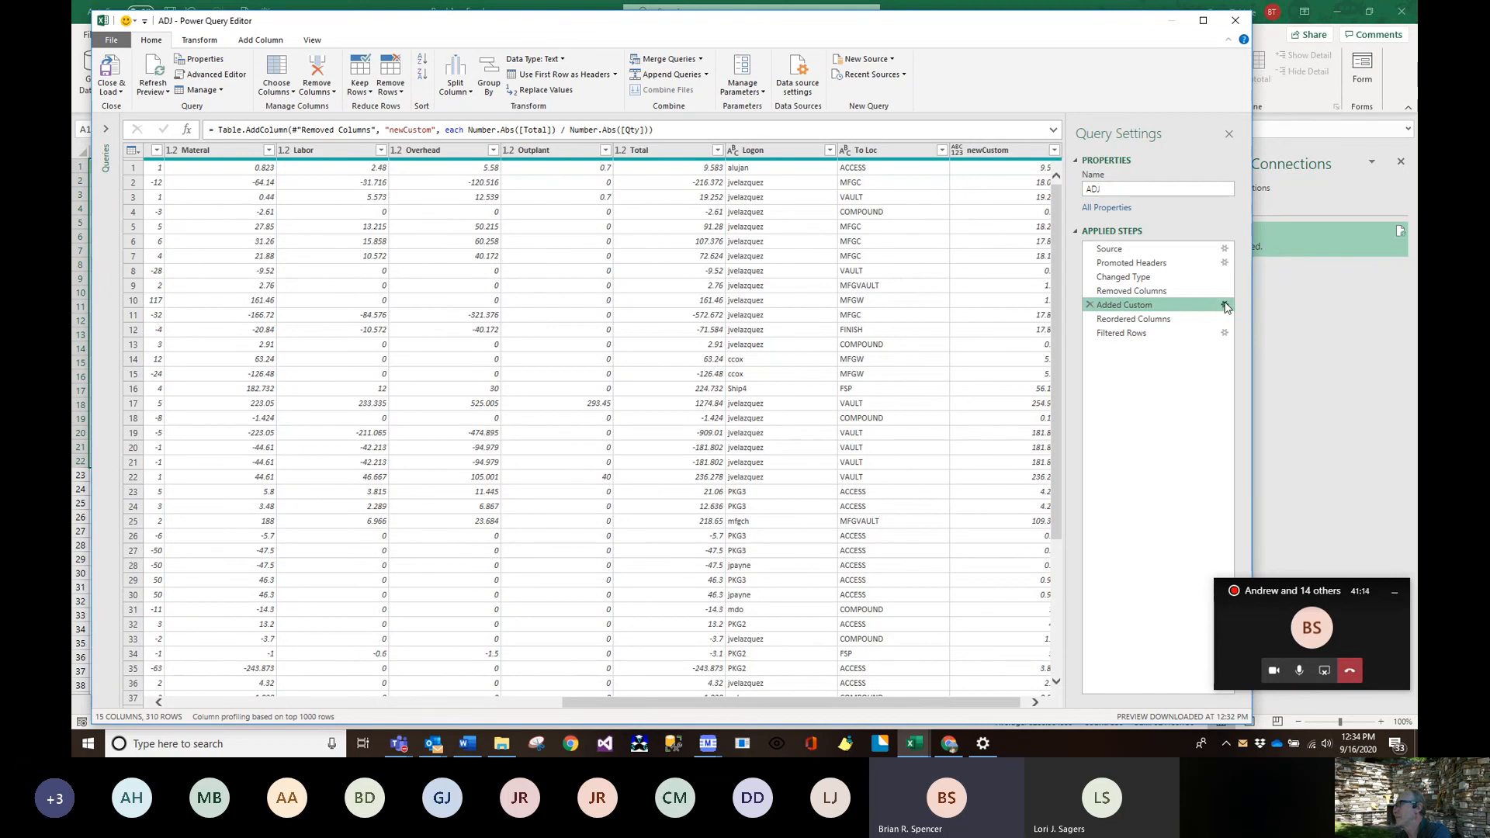
click(1225, 305)
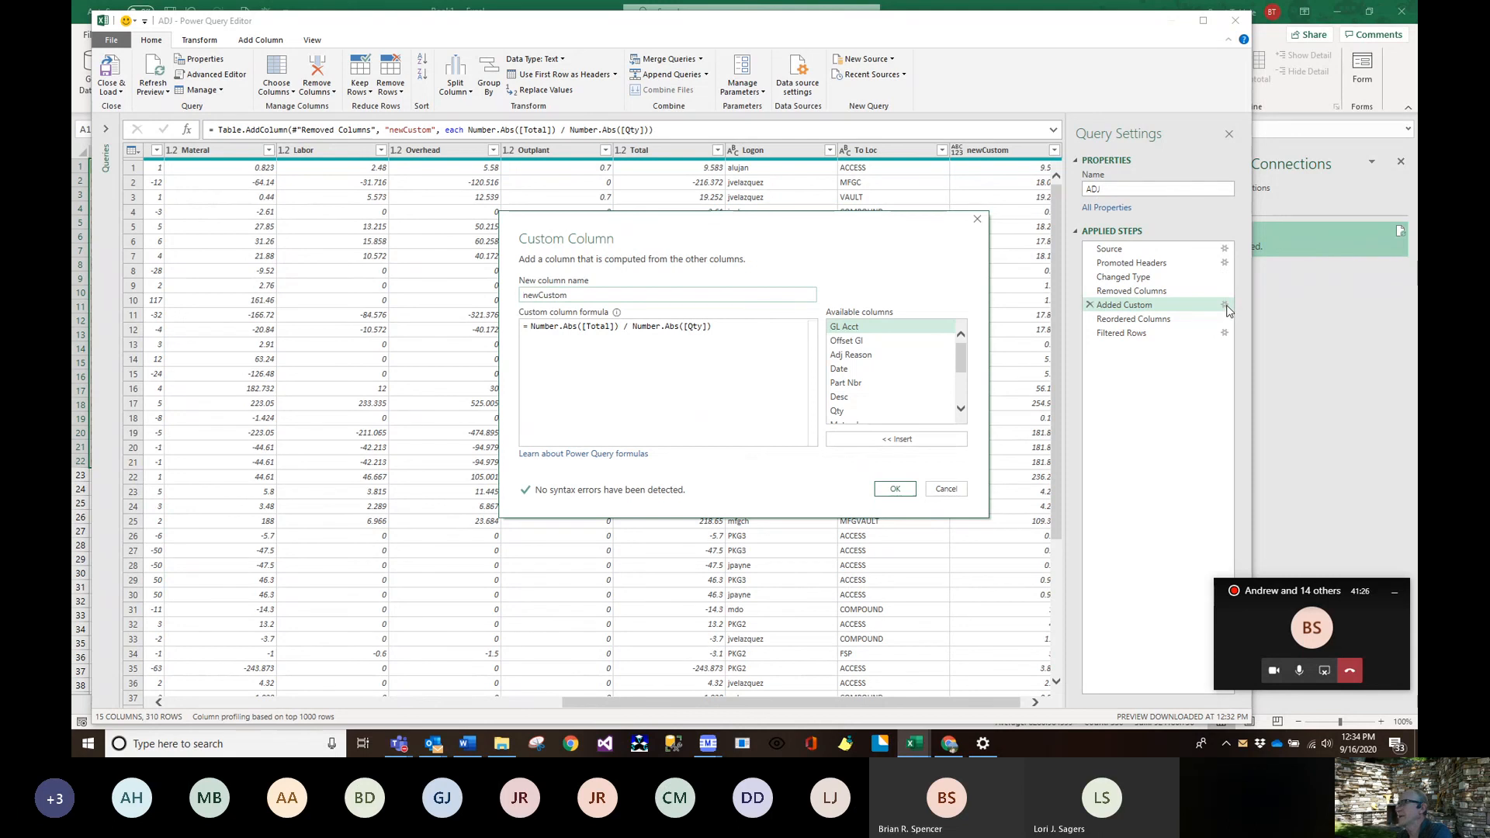
drag(672, 231, 528, 237)
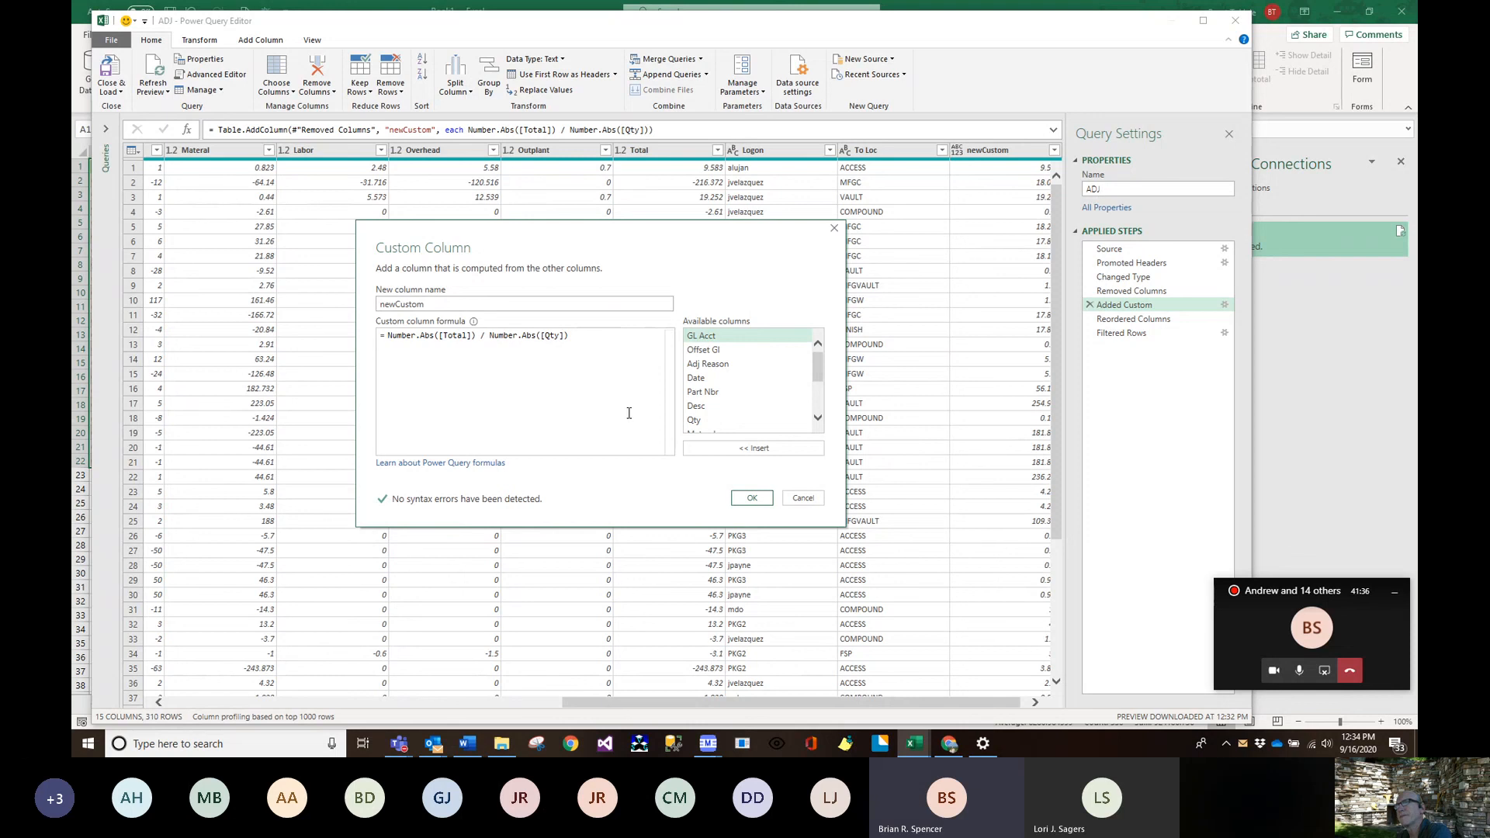
click(804, 499)
click(1143, 333)
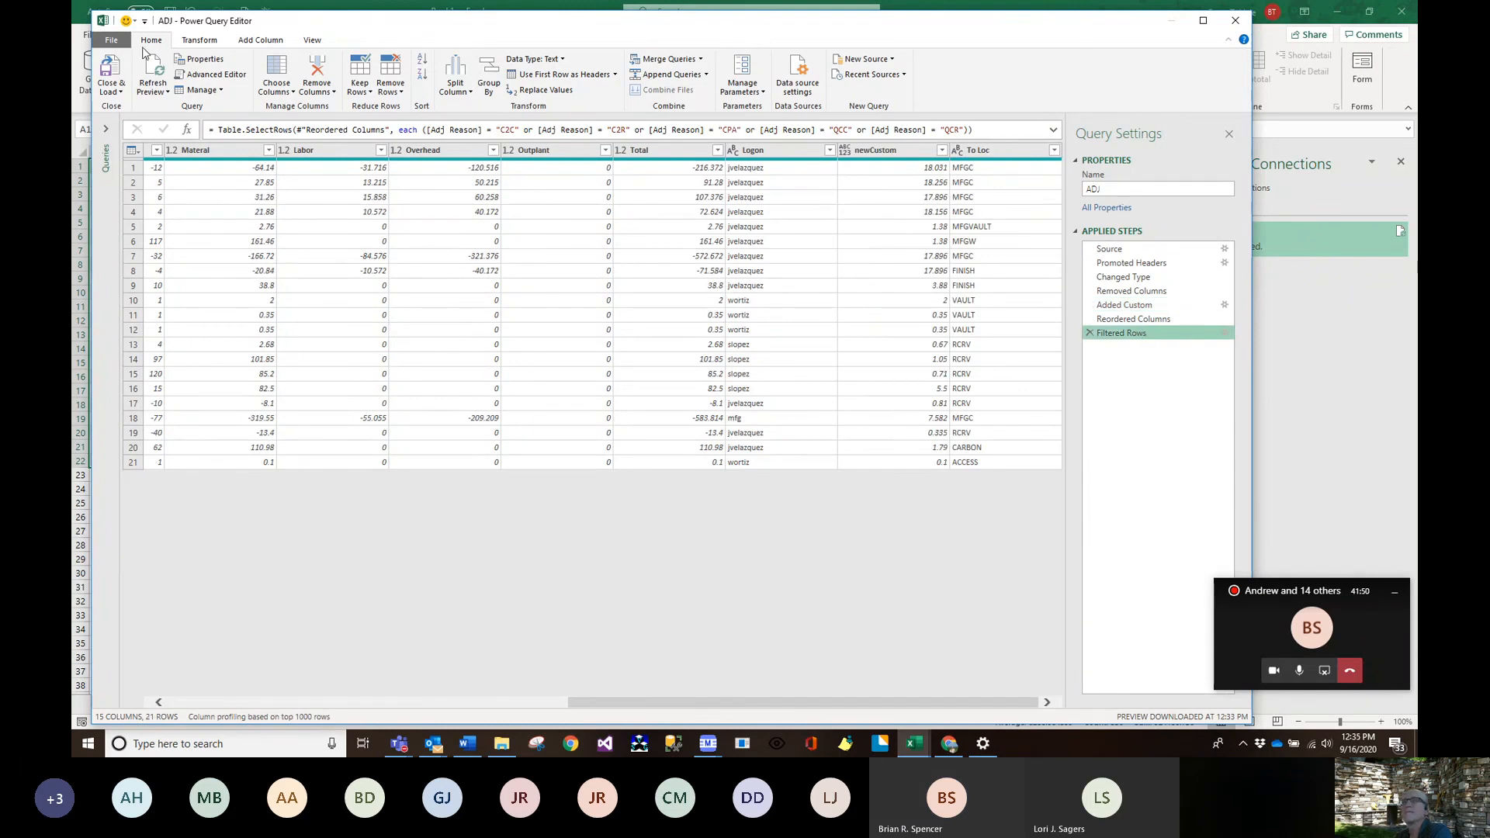
click(111, 66)
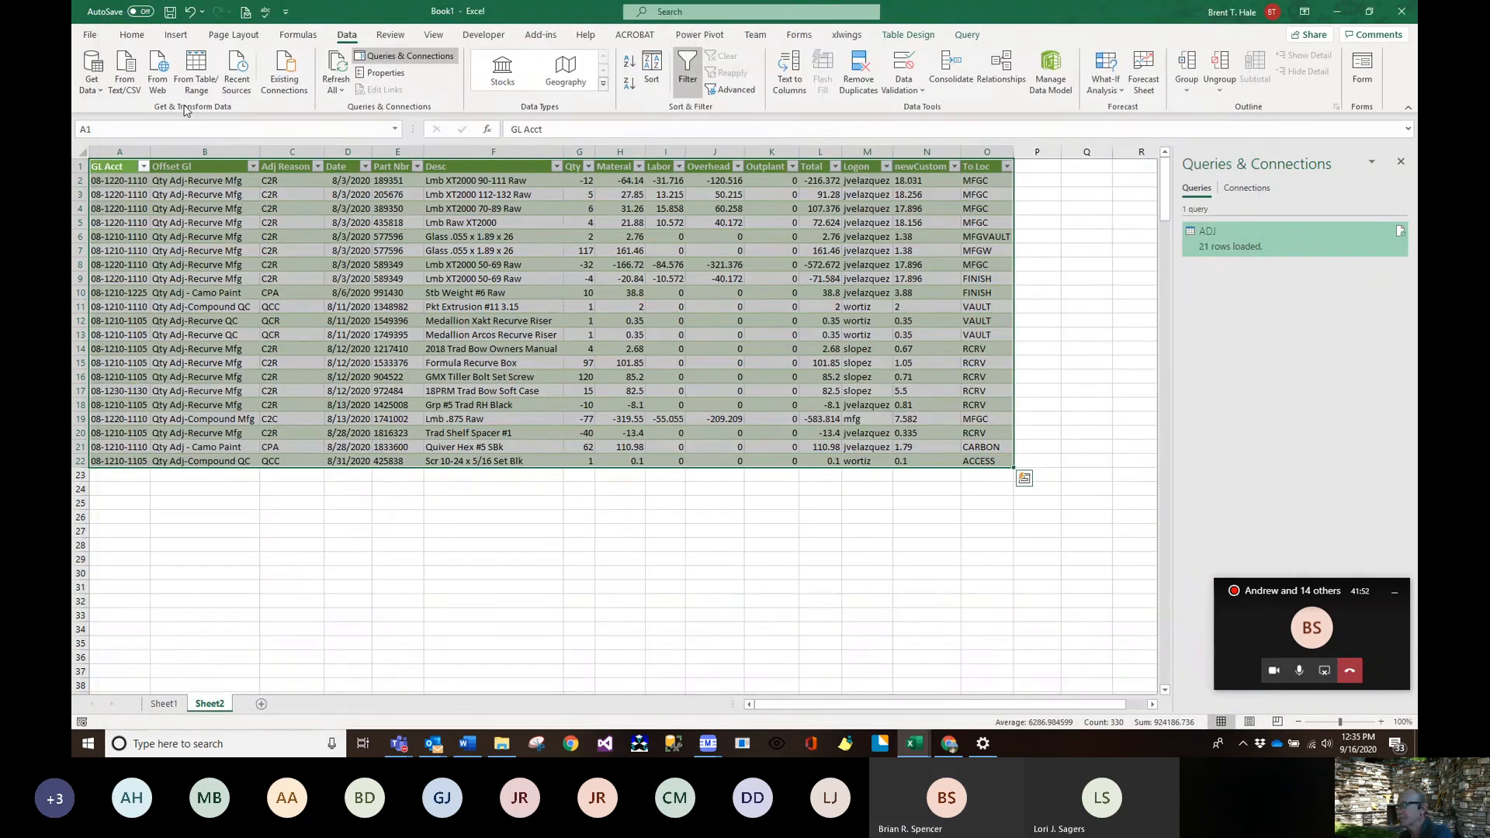
click(295, 347)
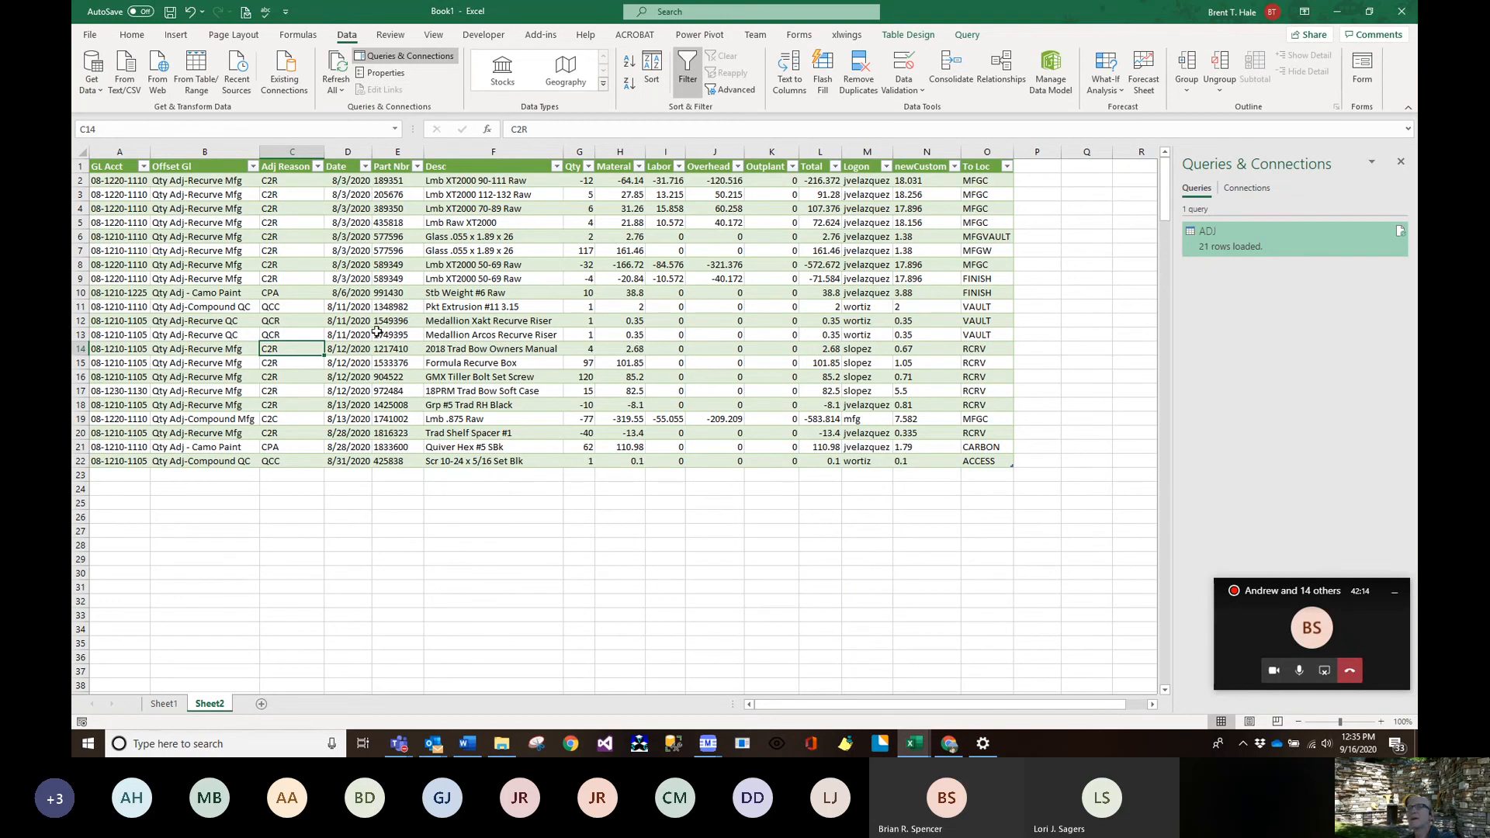
click(527, 265)
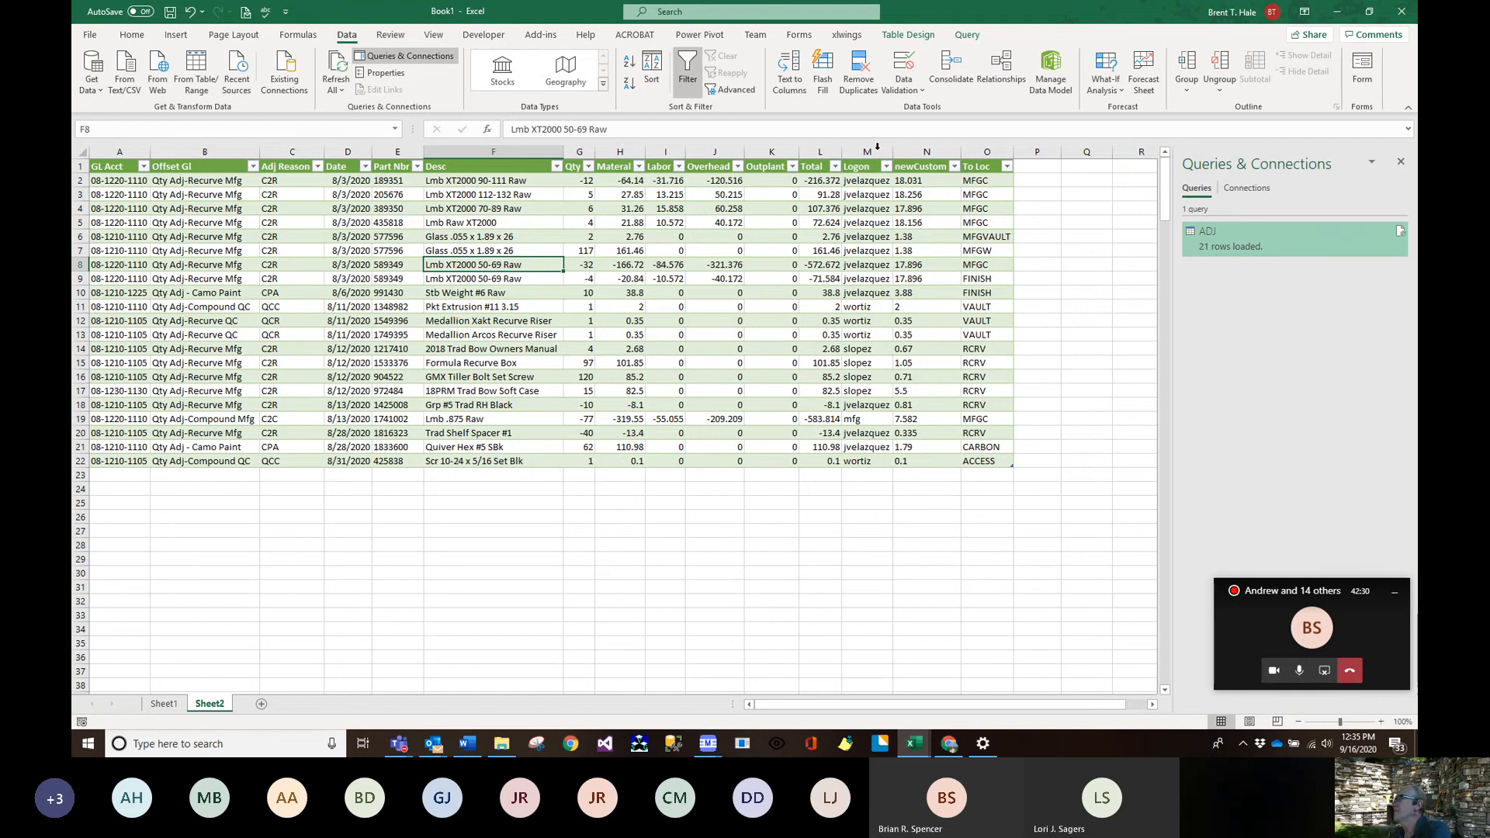
- Clear the Excel, meeting and message windows out of the way and switch to File Explorer's DOWNLOAD folder
click(1341, 14)
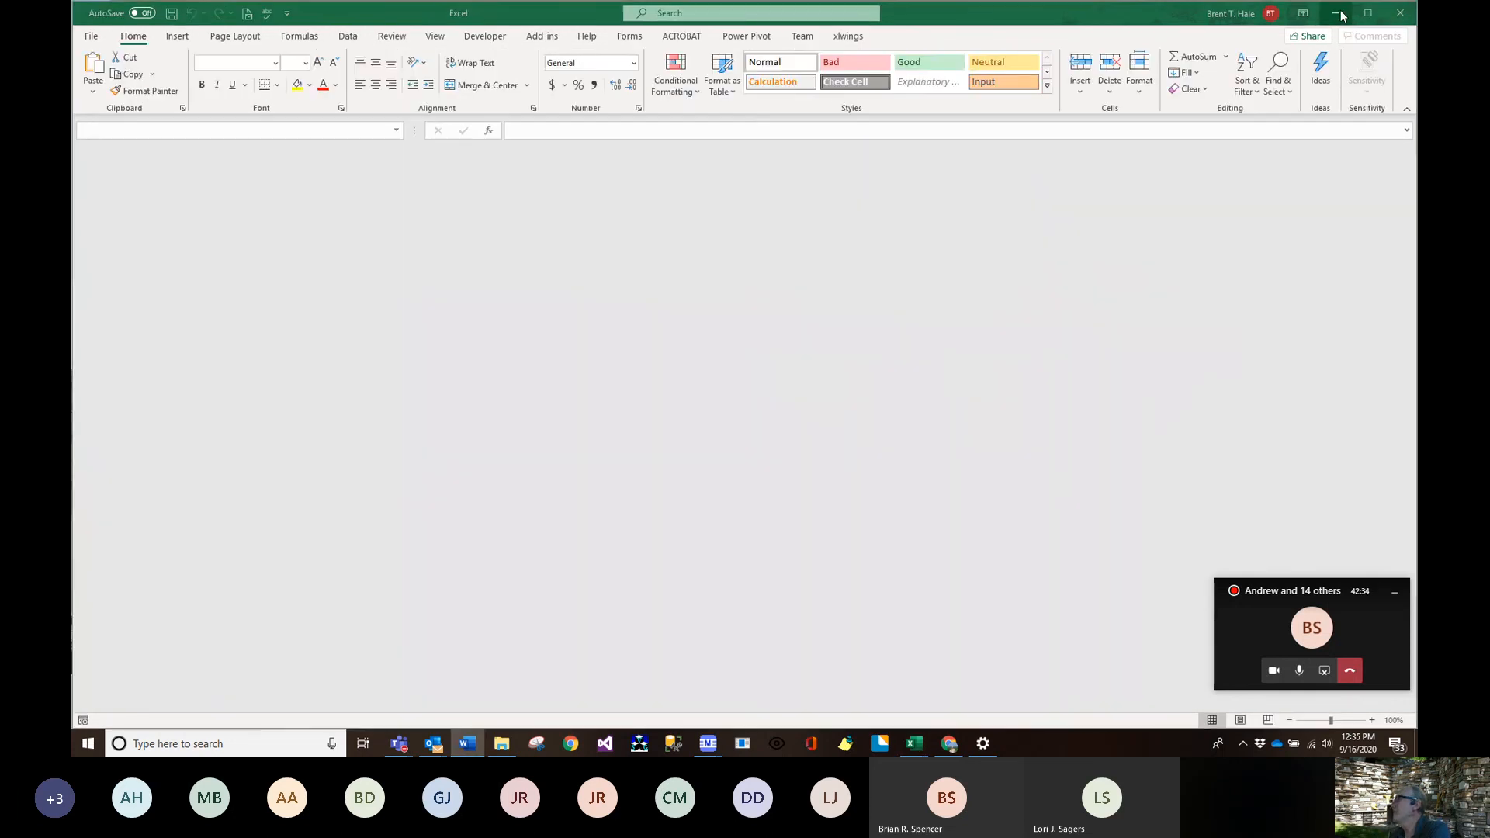
click(1338, 13)
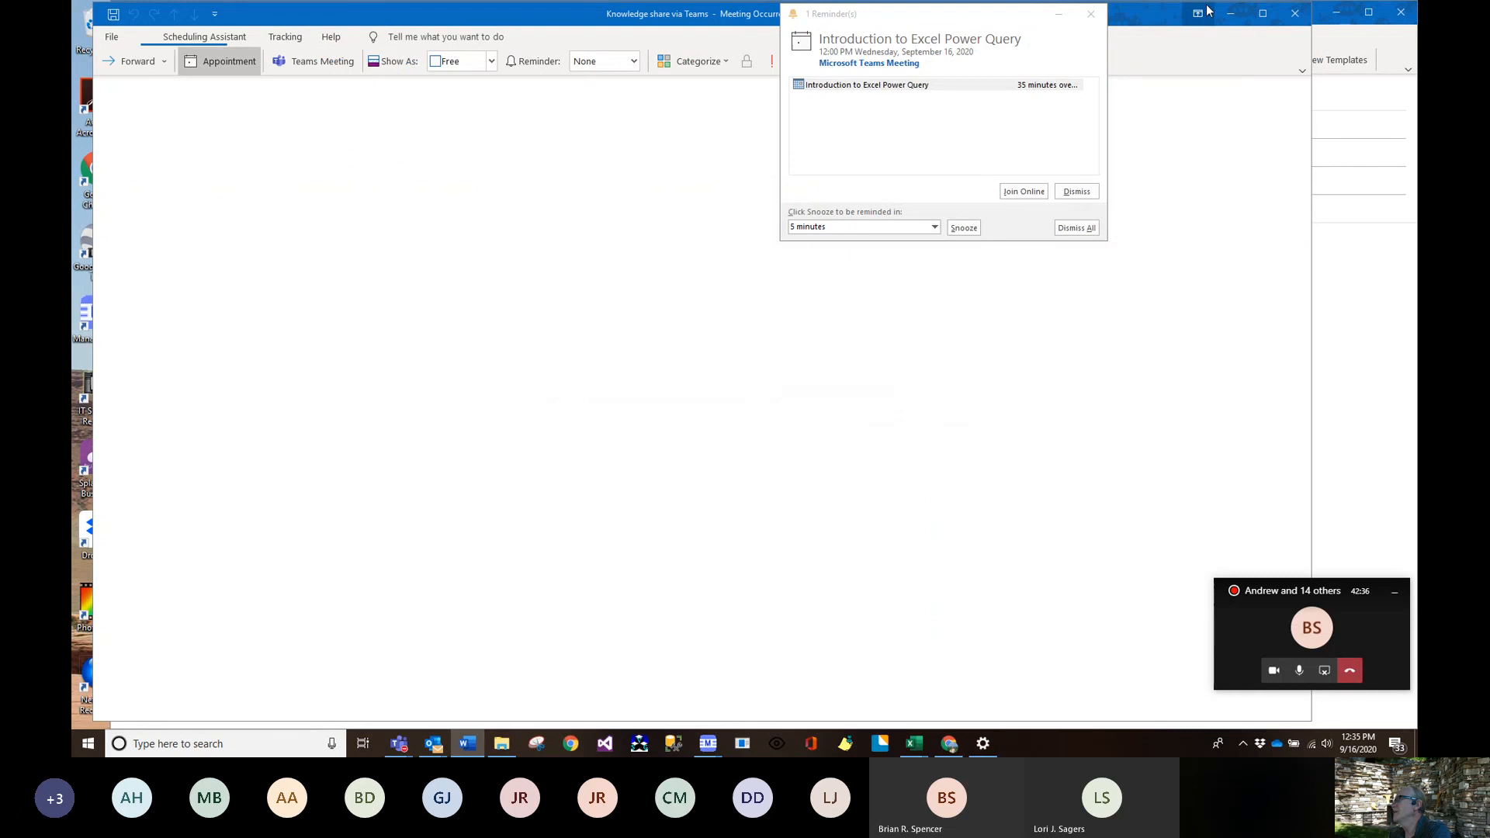
click(1230, 18)
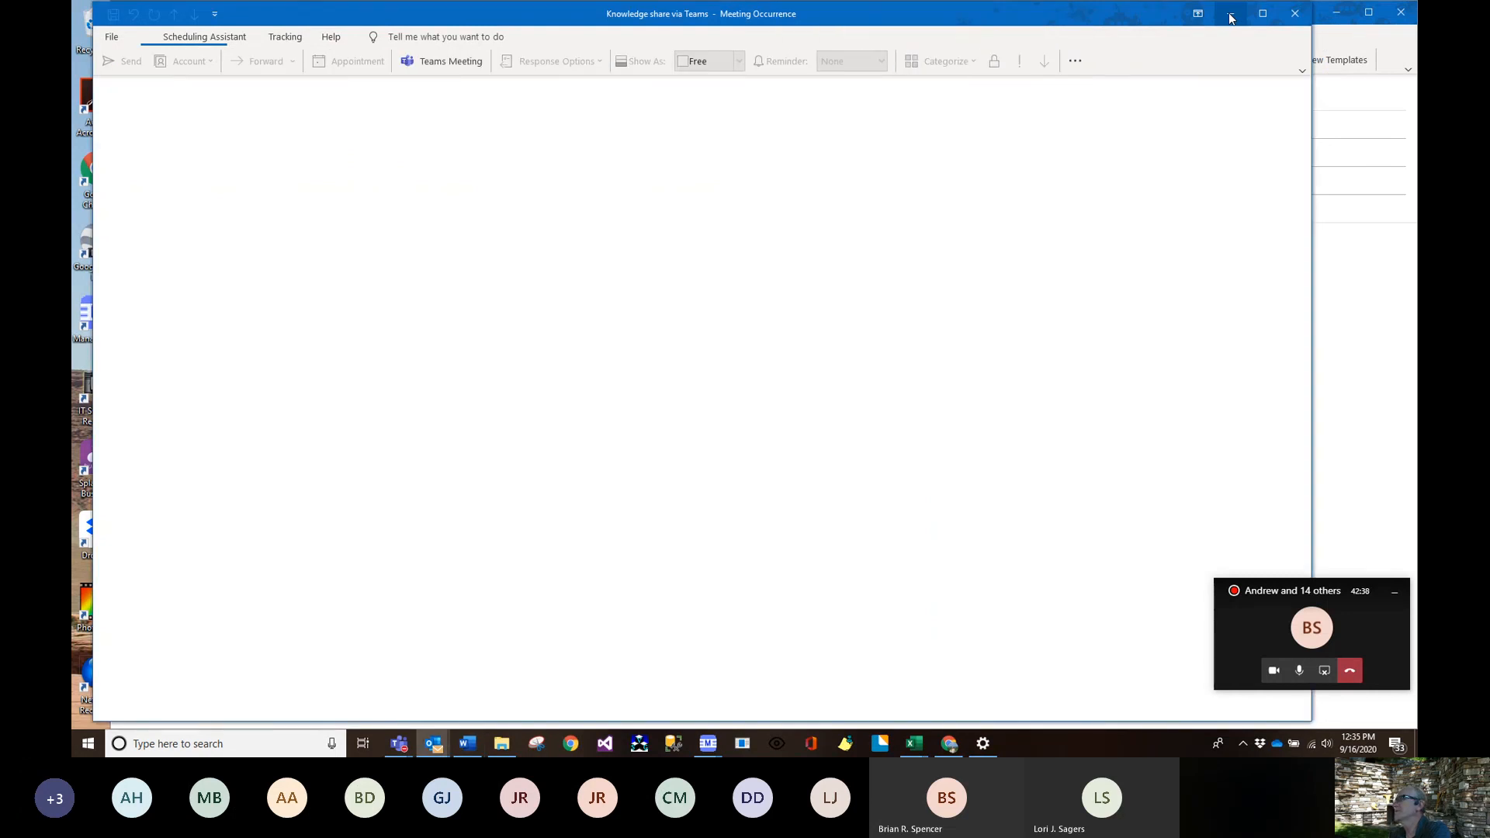
click(1230, 18)
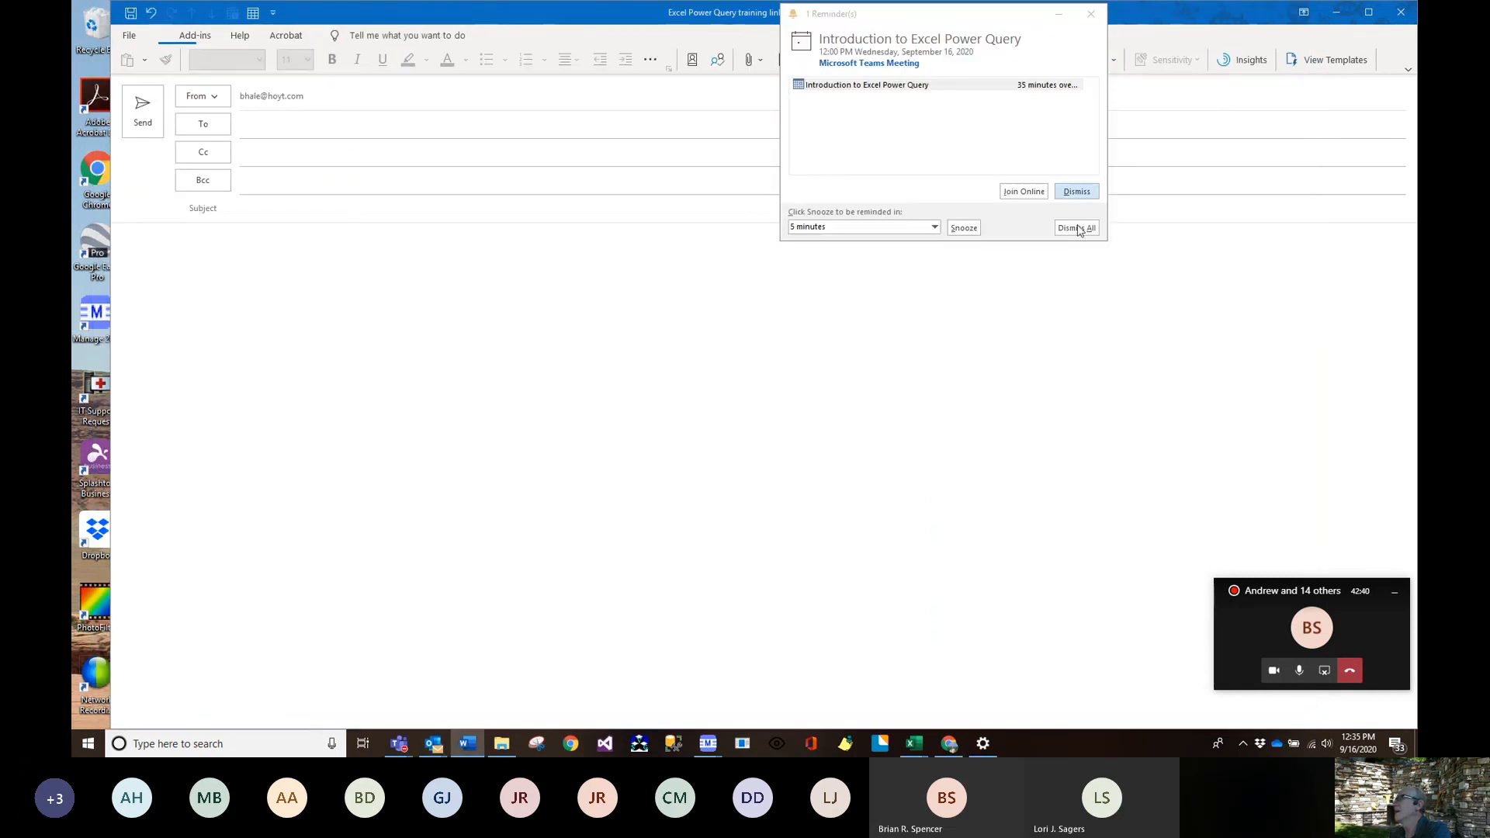
click(1077, 229)
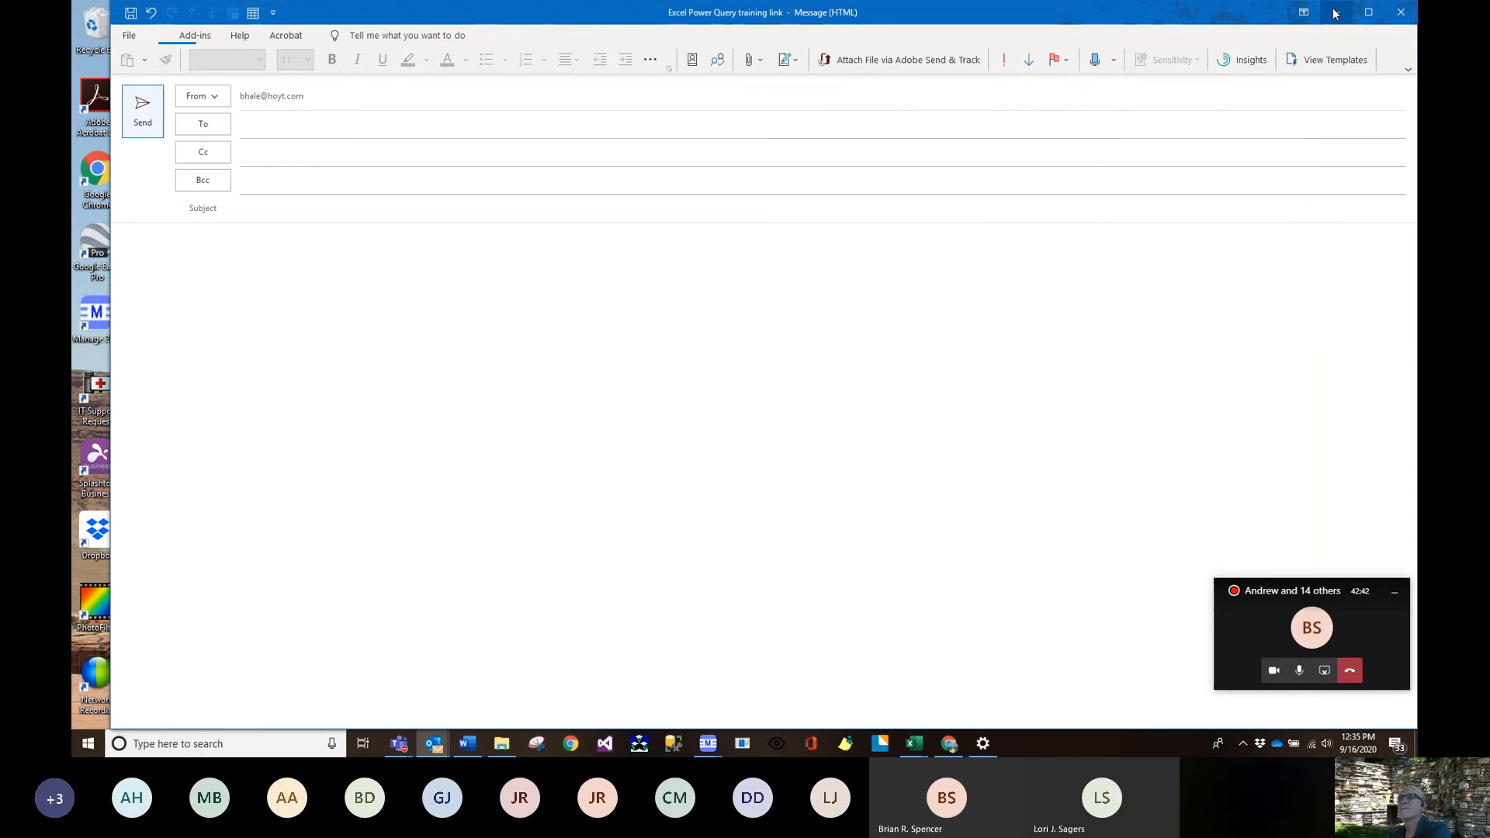
click(1401, 11)
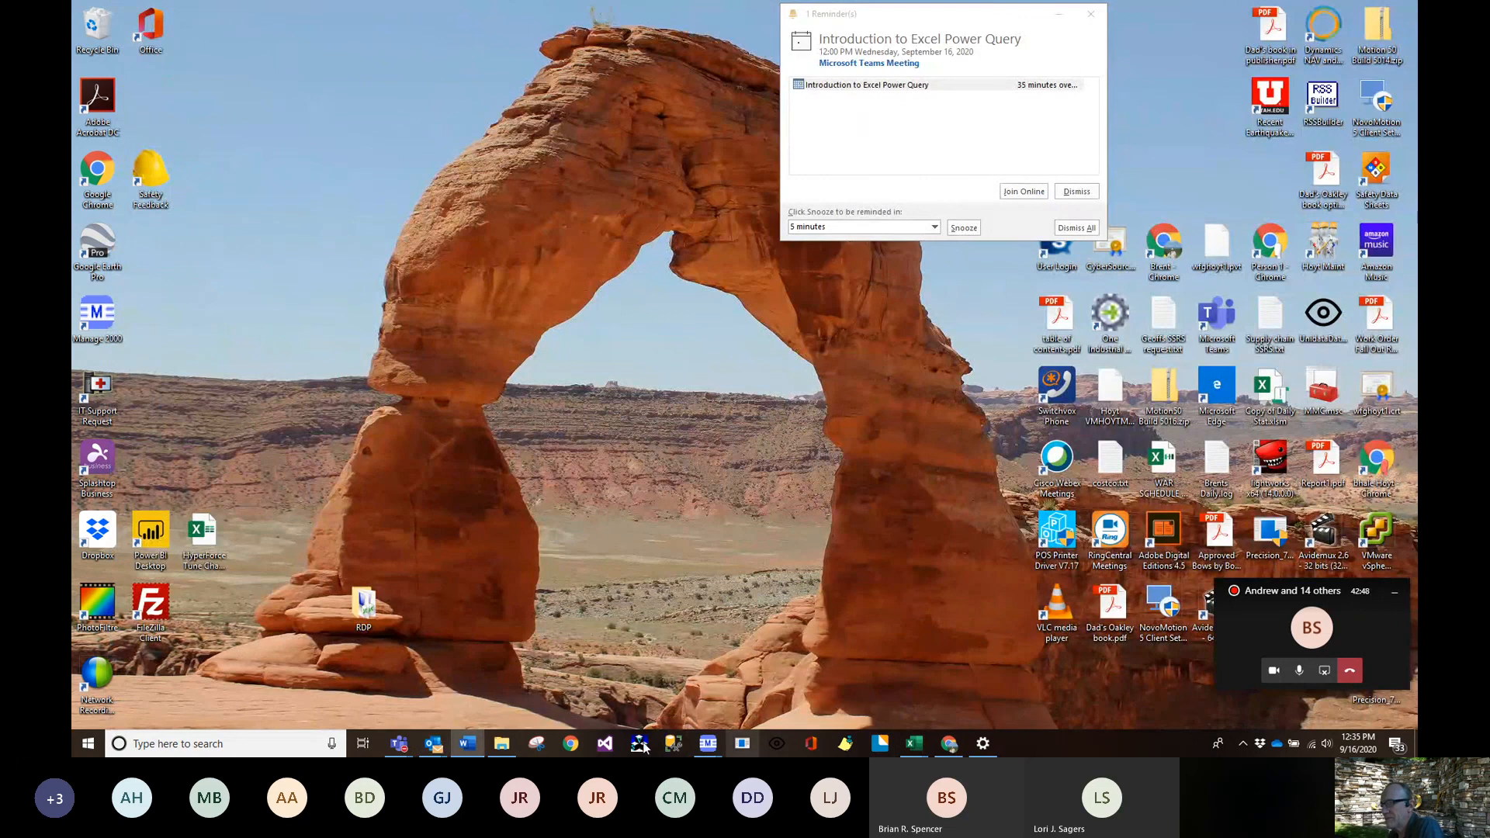
click(502, 747)
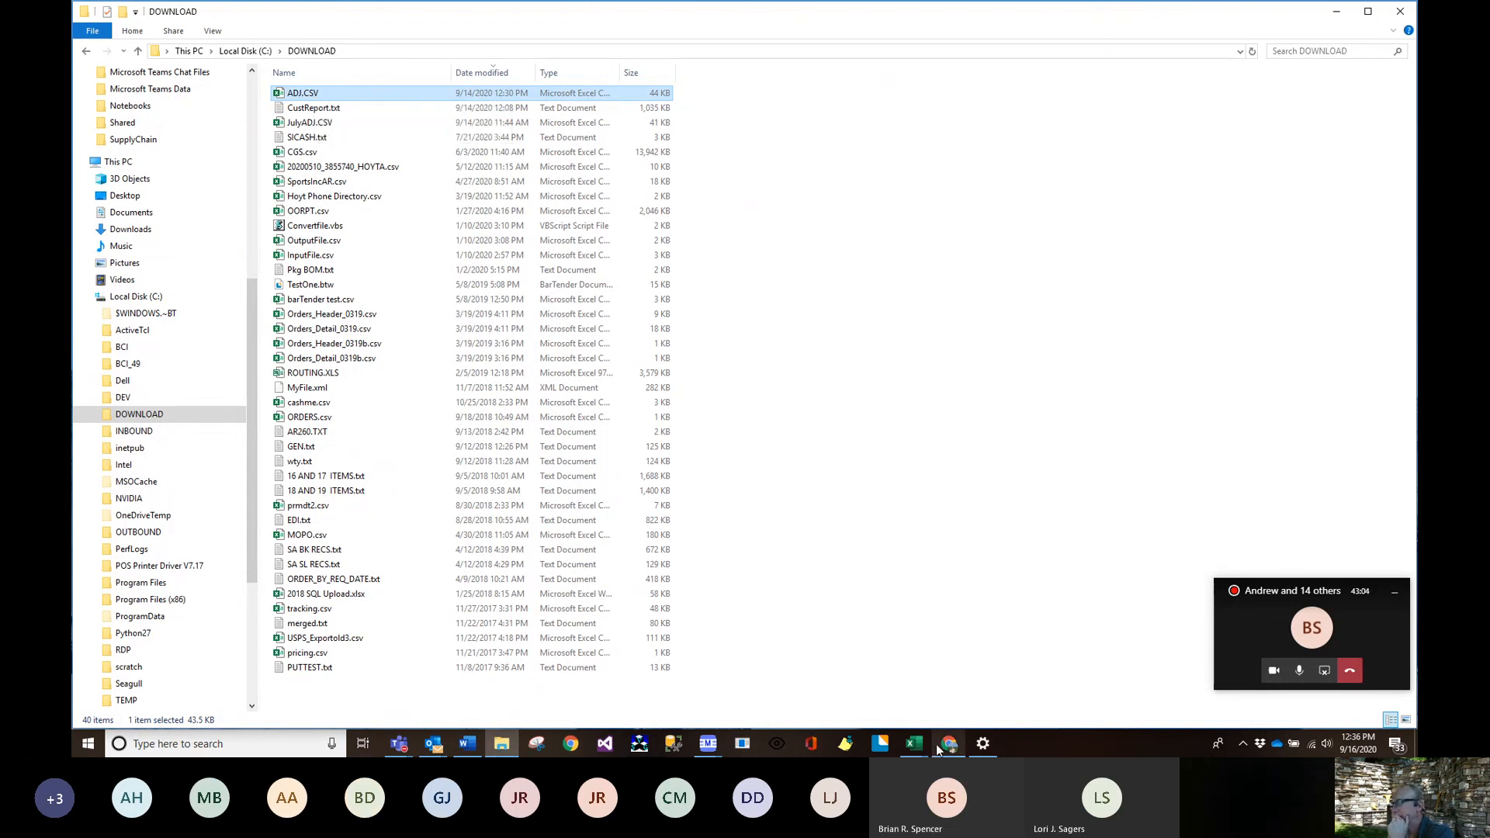
- Look at the query table in the Book1 Excel workbook and return to the DOWNLOAD folder in File Explorer
mouse_move(918, 749)
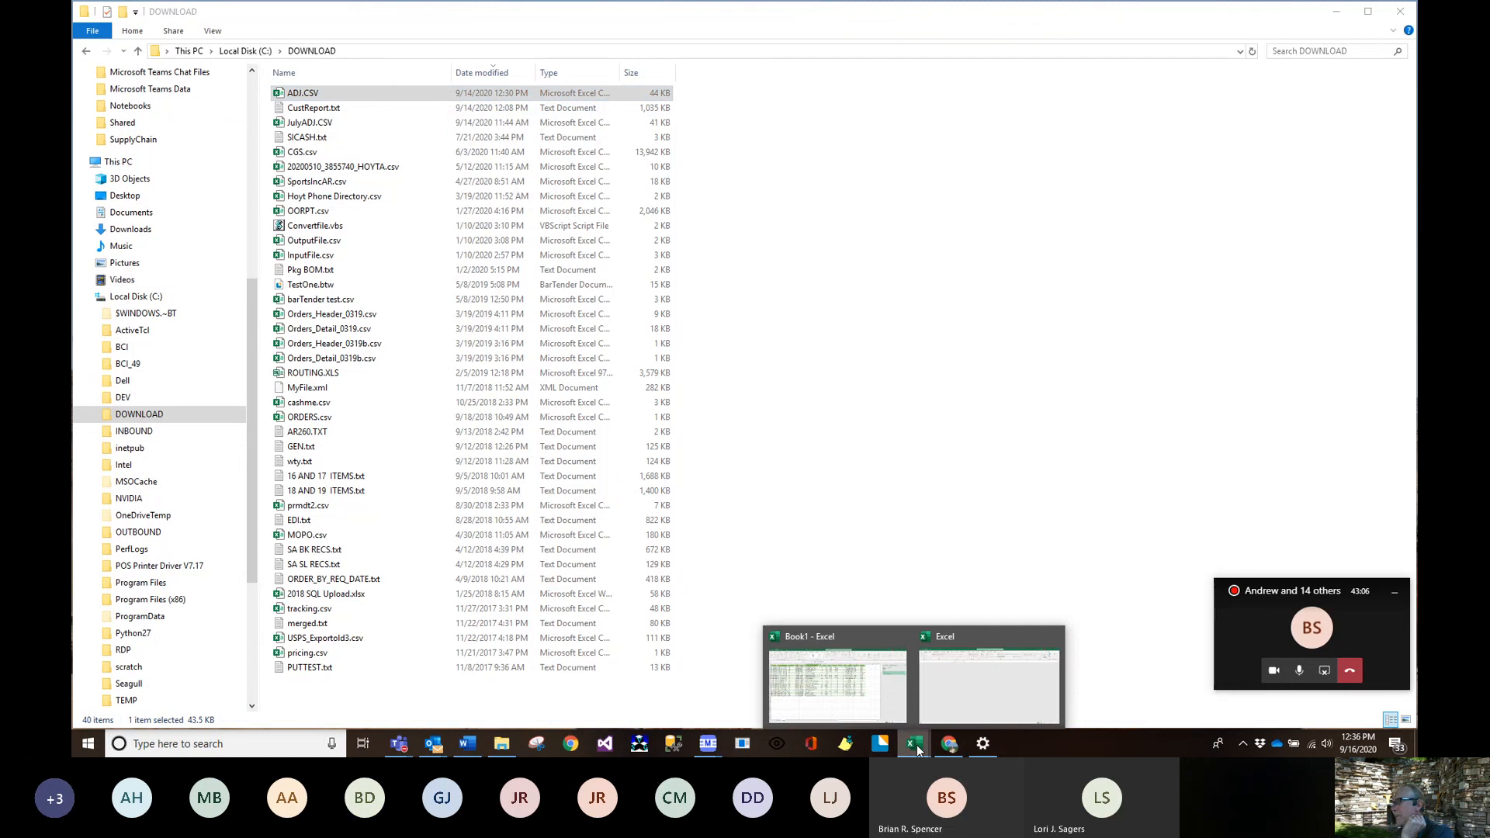
click(830, 703)
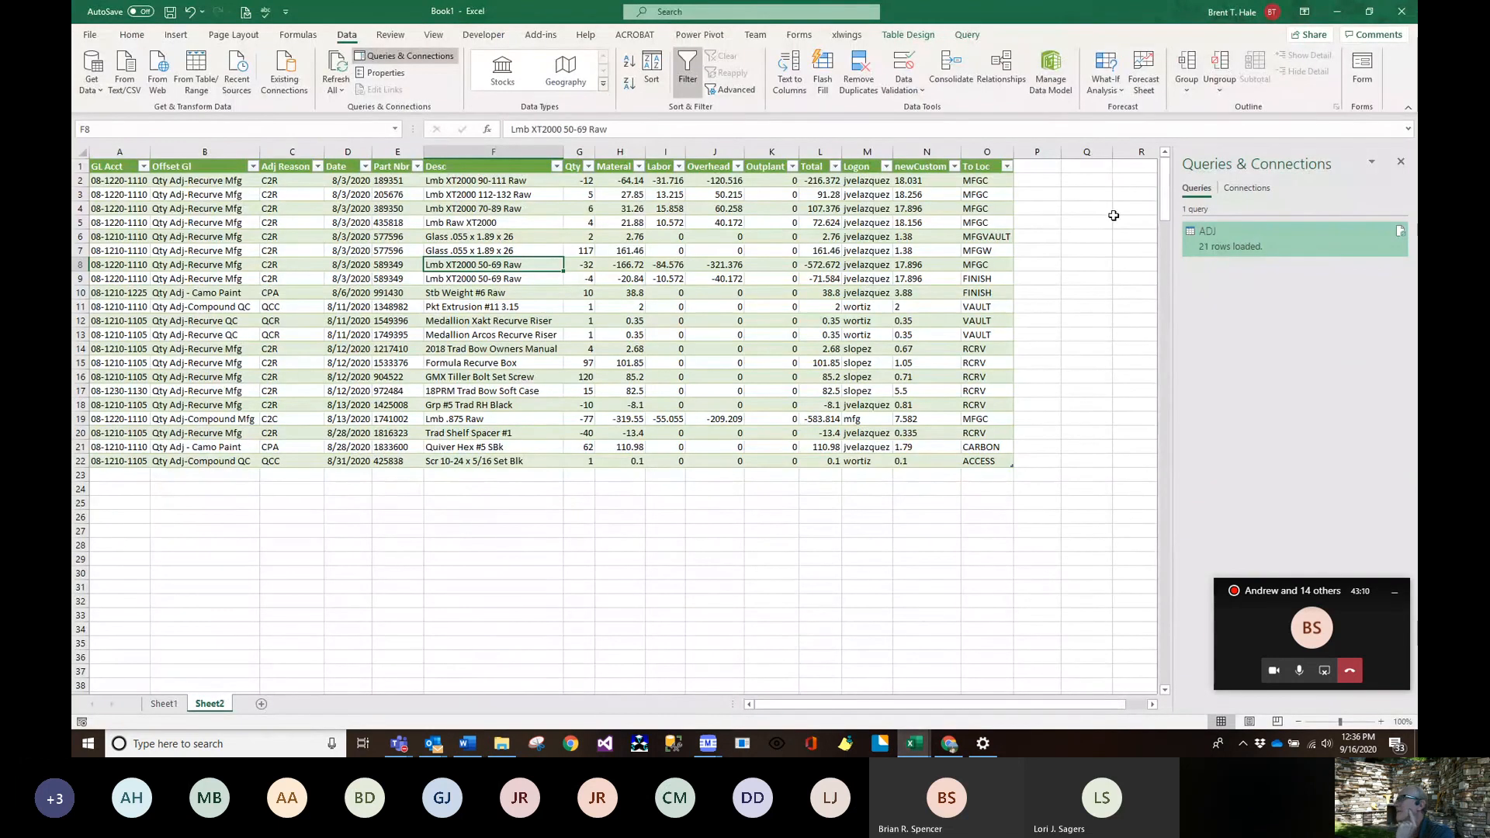
click(1338, 11)
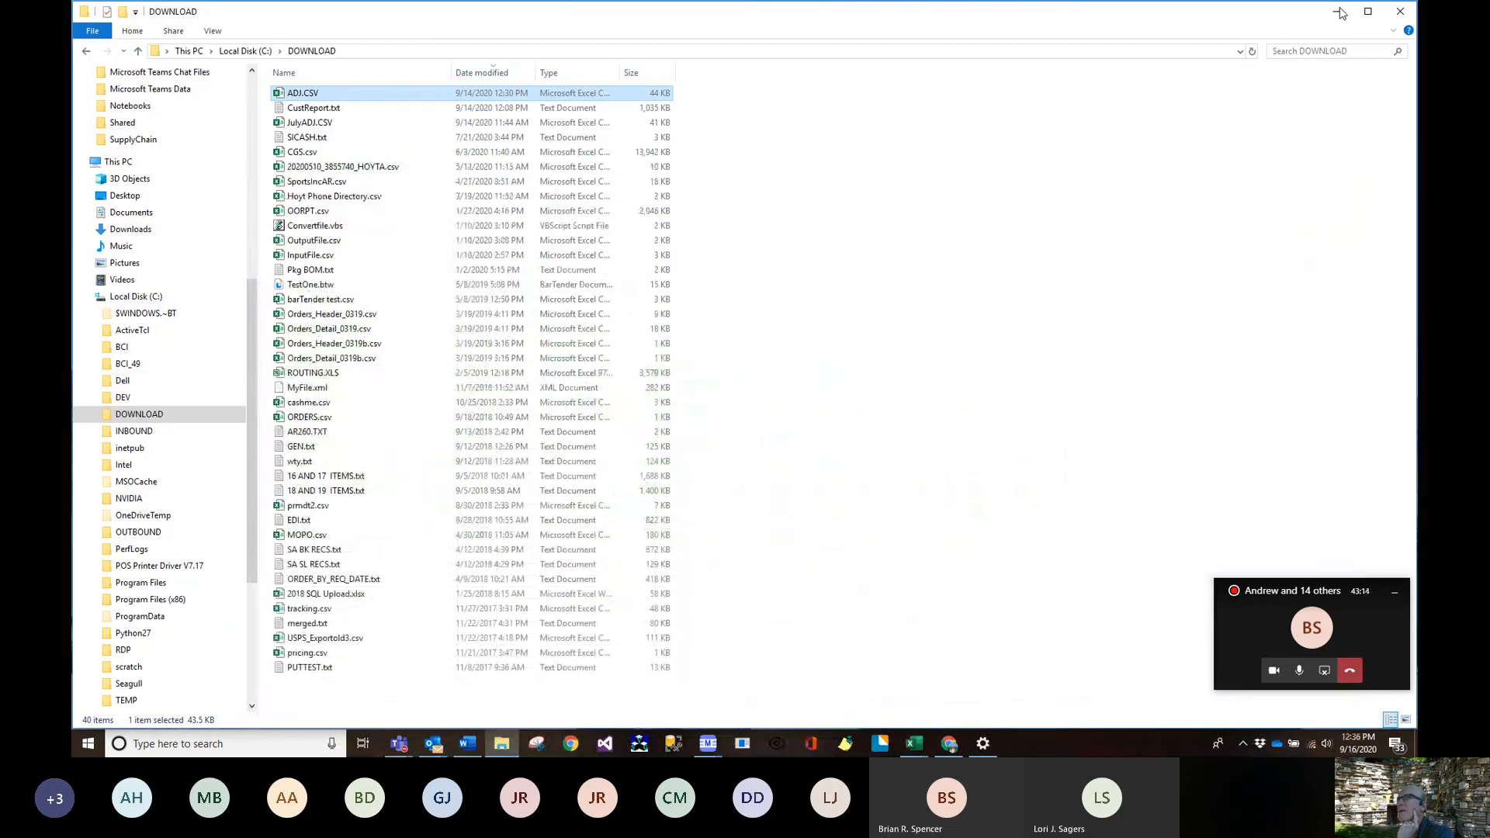
- Delete the ADJ.CSV file from the DOWNLOAD folder
click(310, 122)
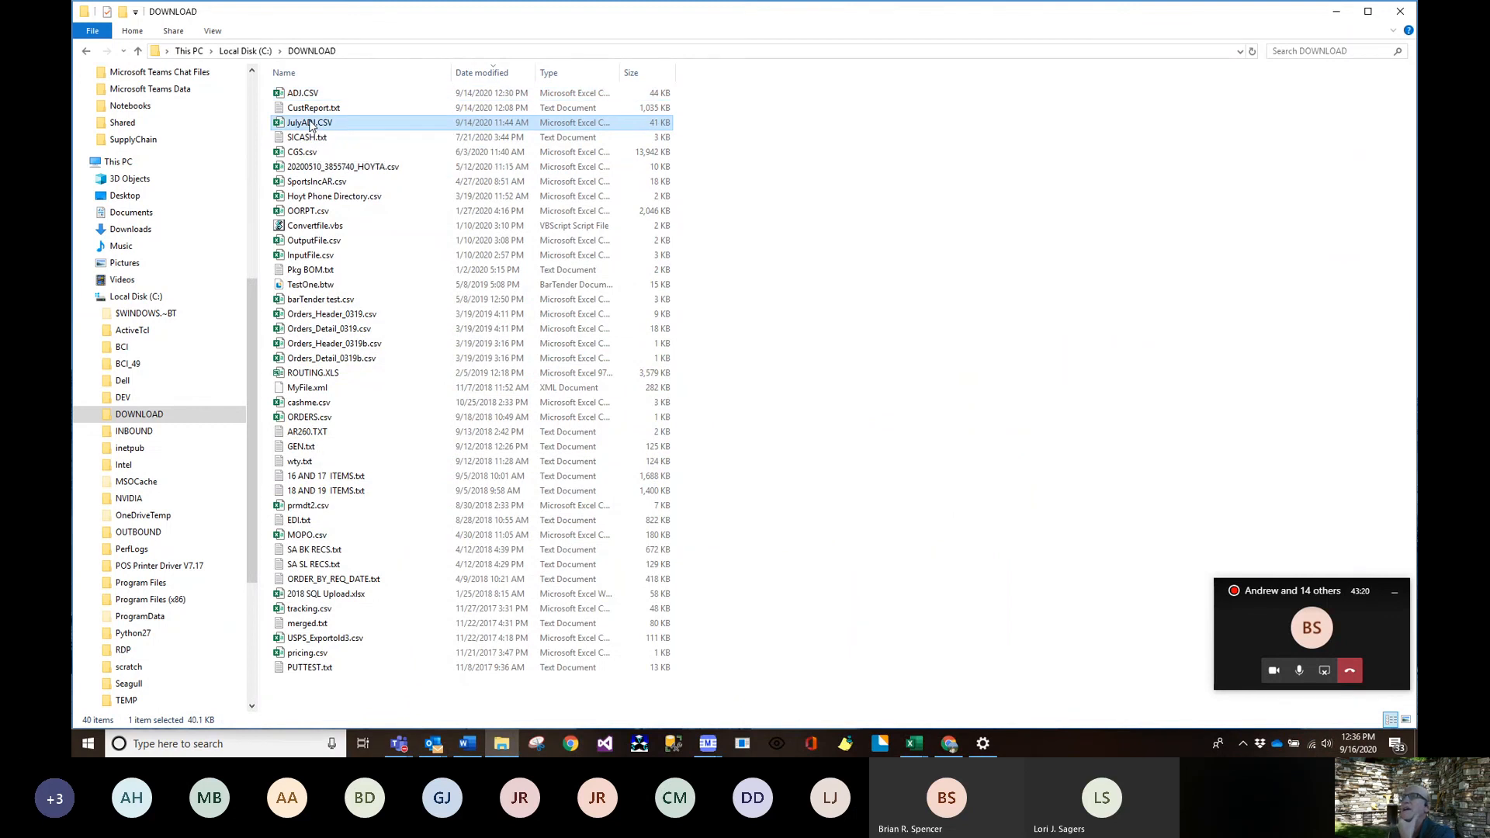
click(304, 95)
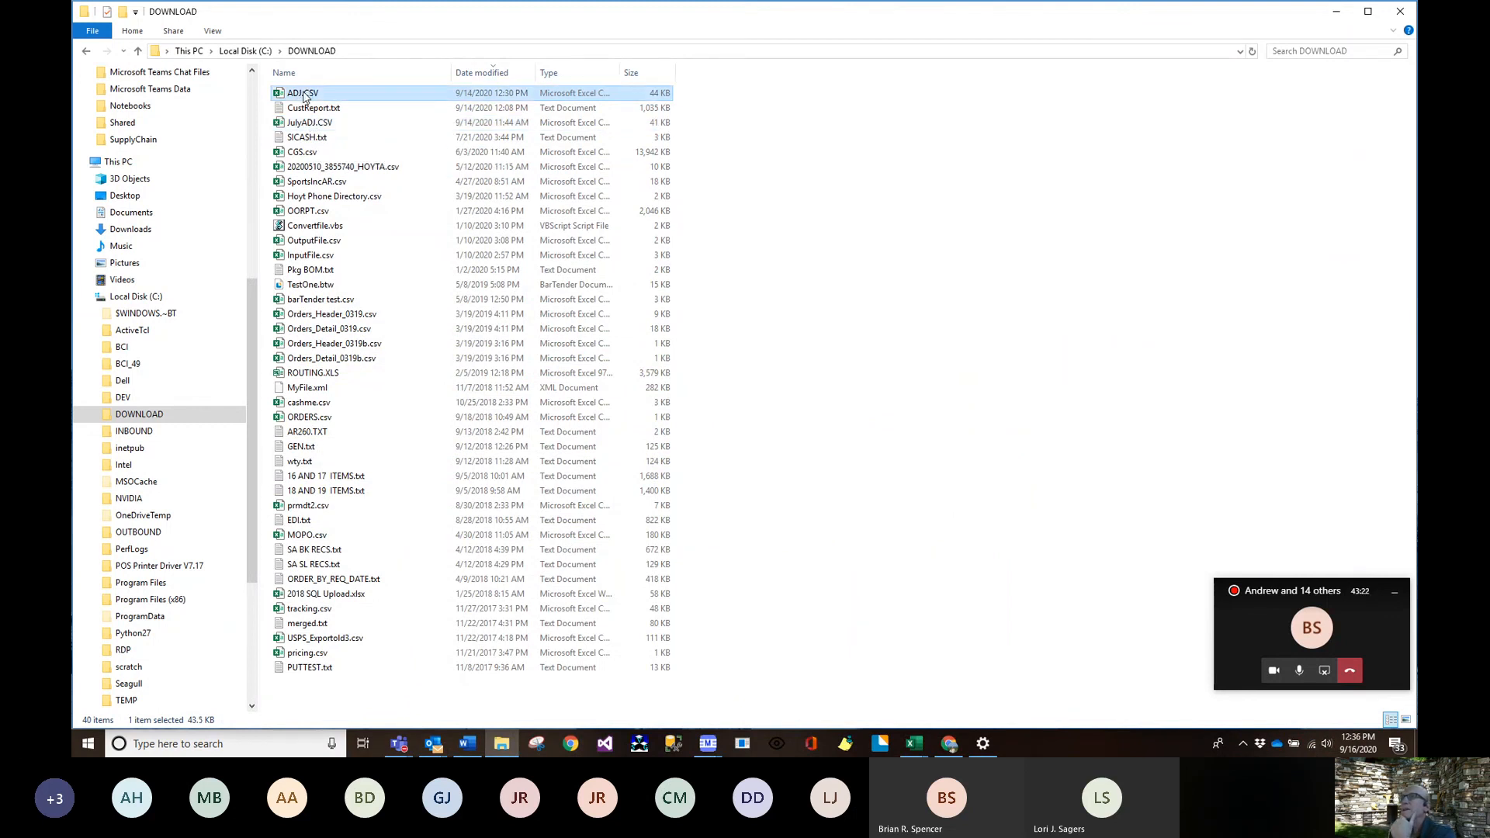
right_click(300, 98)
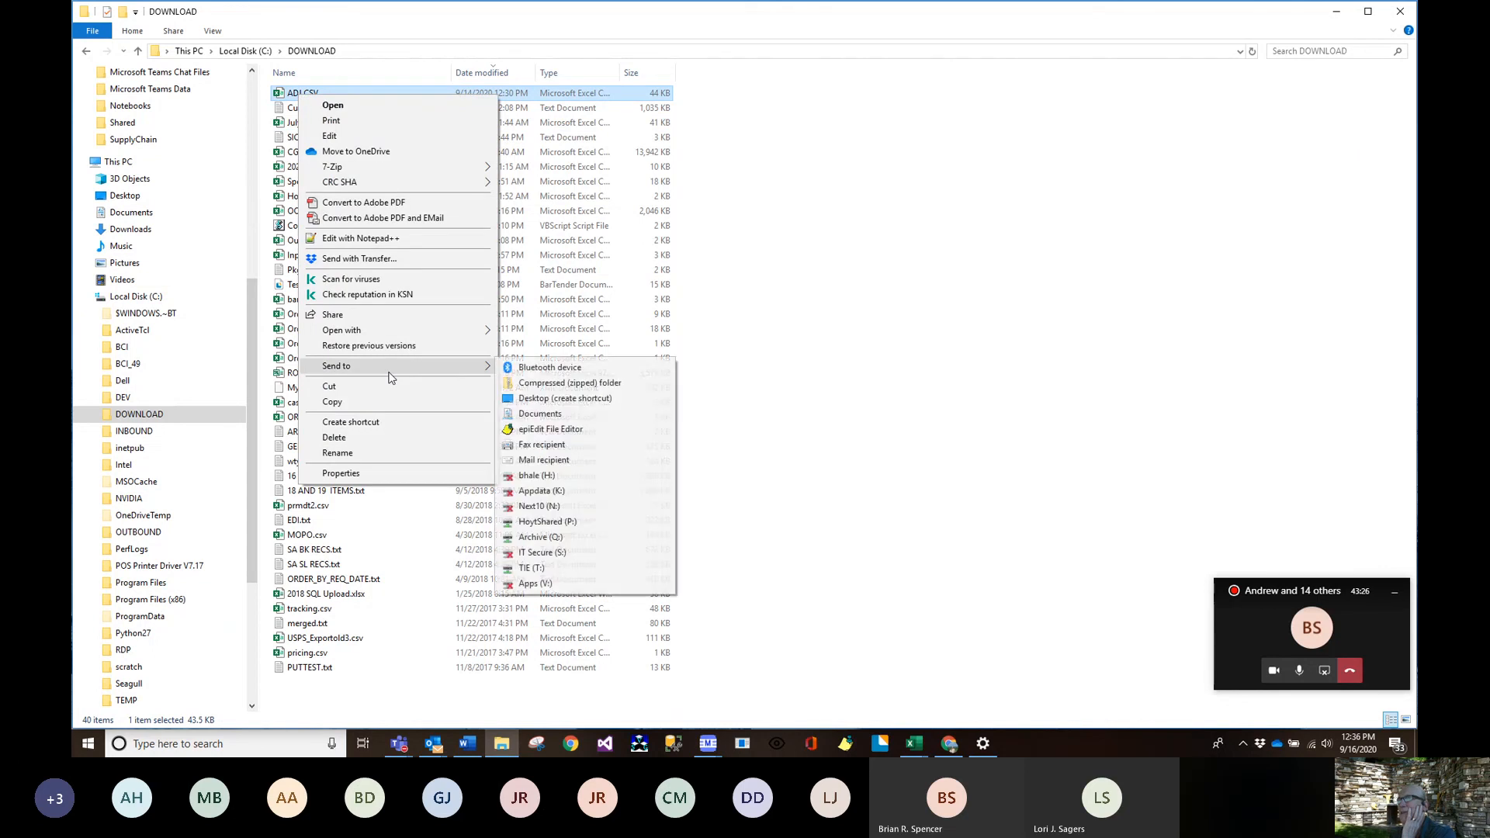
click(335, 438)
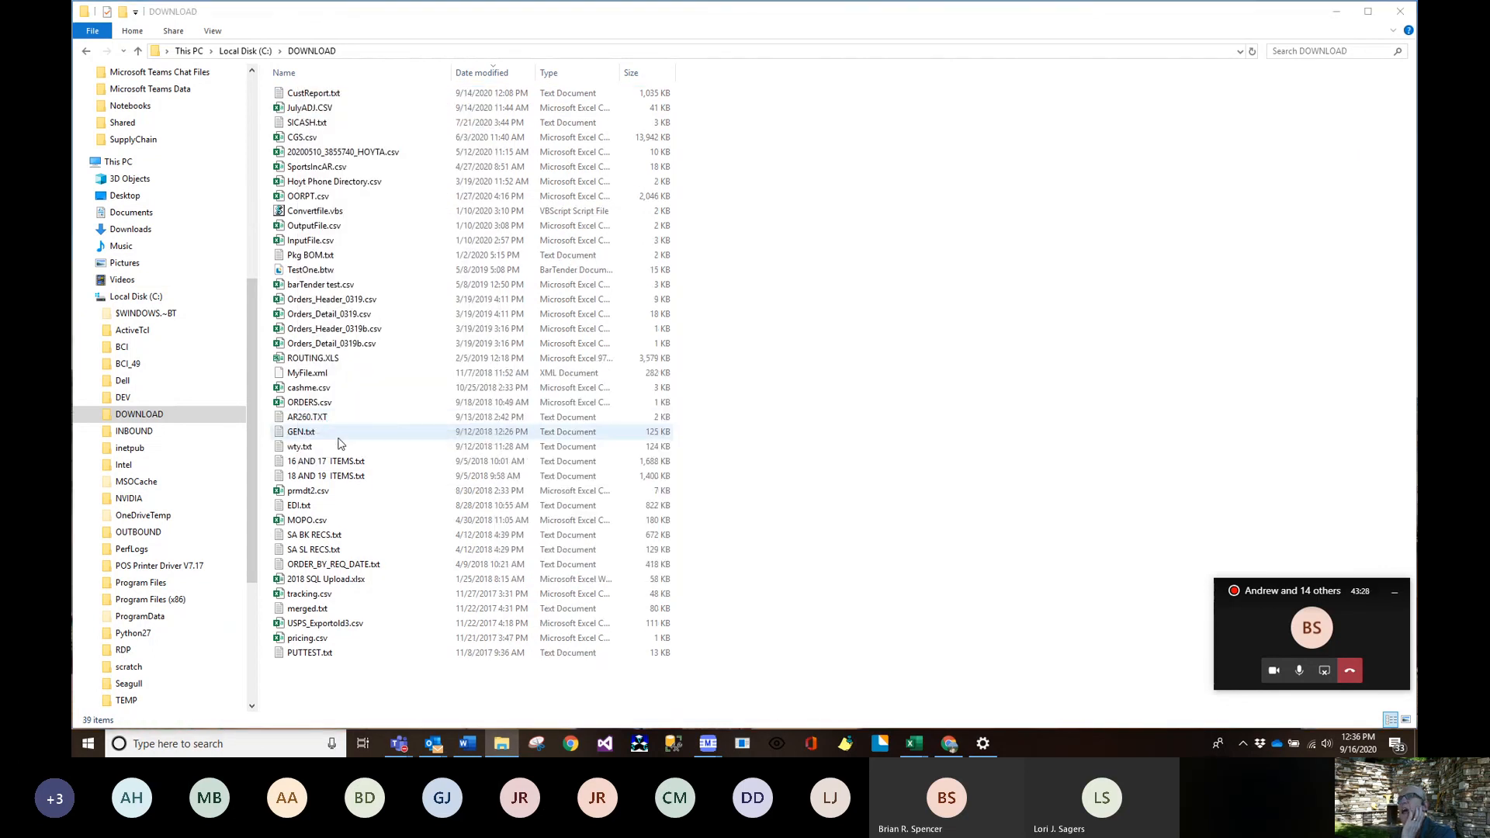
- Open JulyADJ.CSV in Notepad++ to examine the dates in its records, and close the editor
click(301, 114)
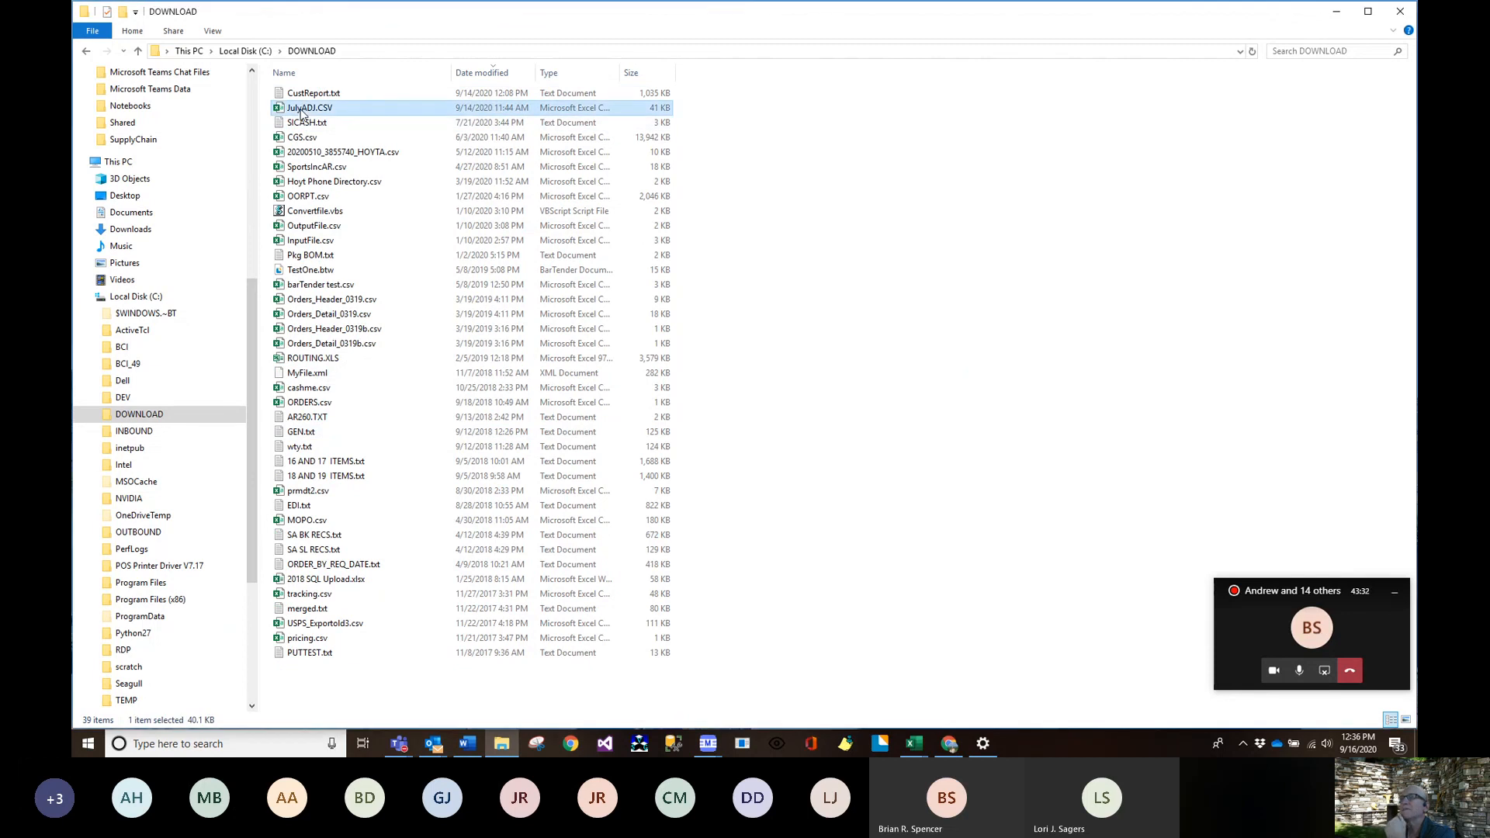
right_click(301, 113)
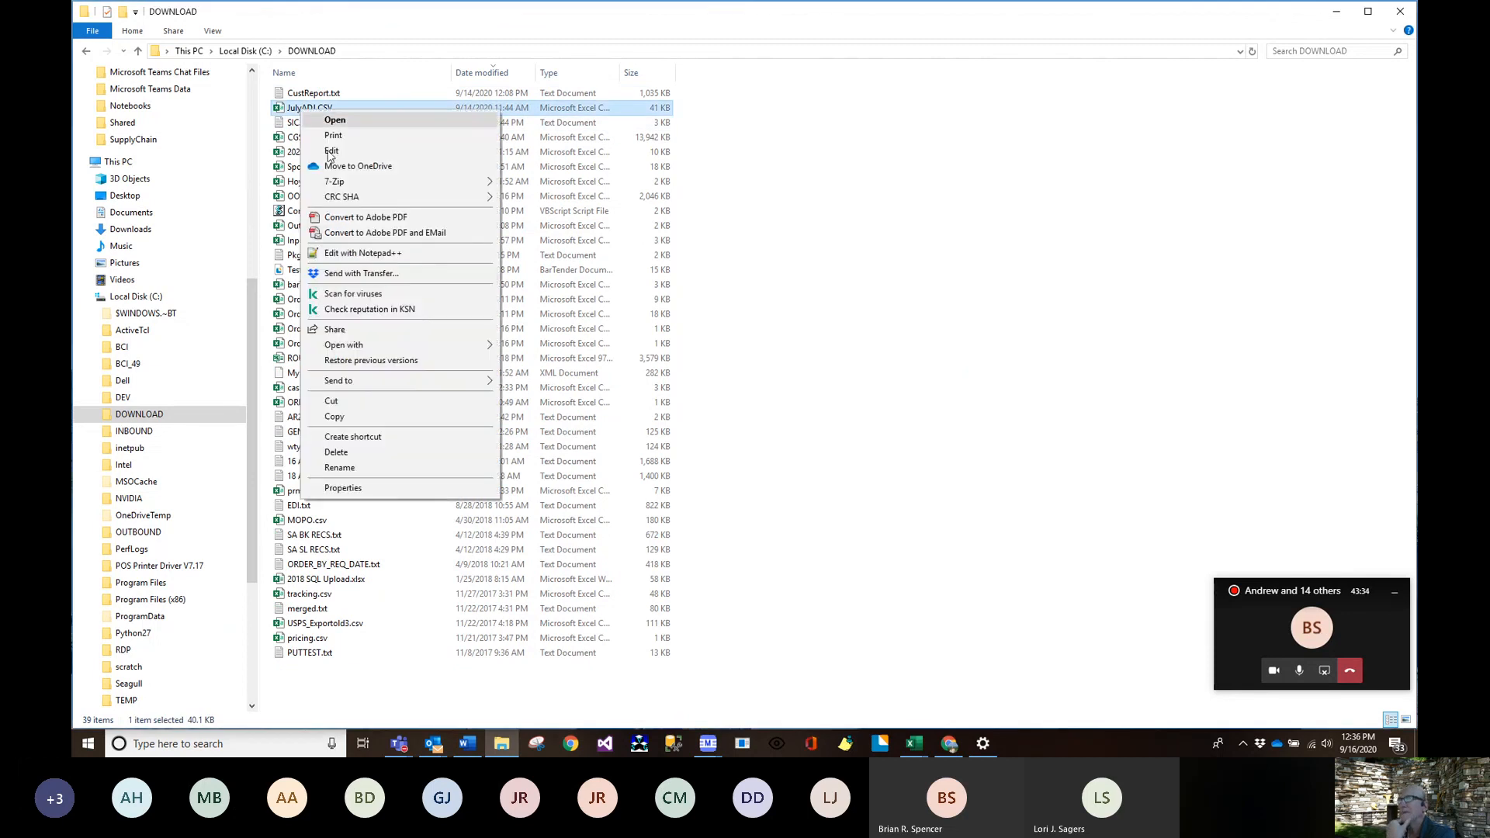
click(365, 256)
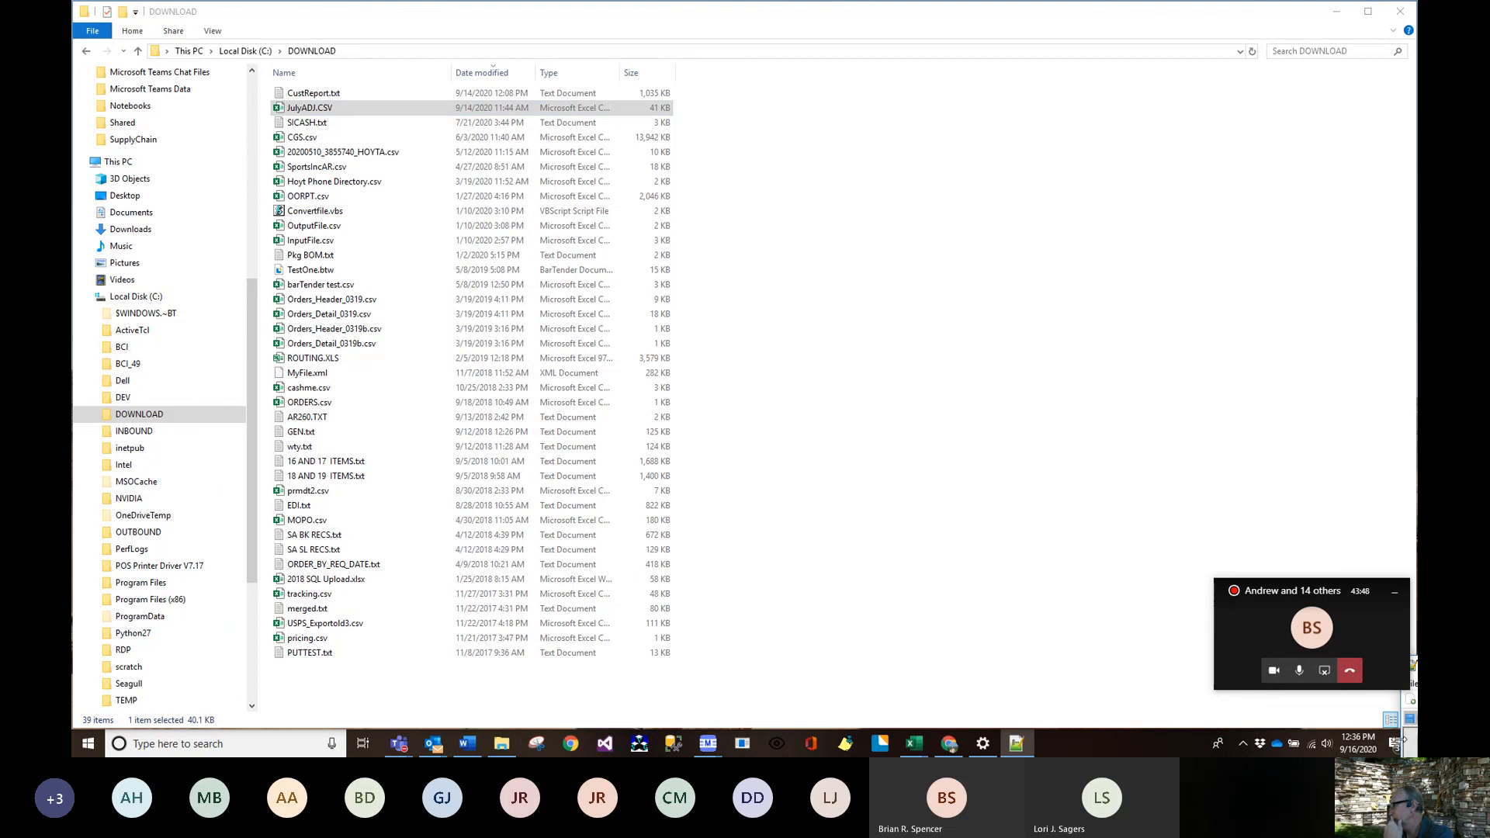
drag(1406, 740, 272, 91)
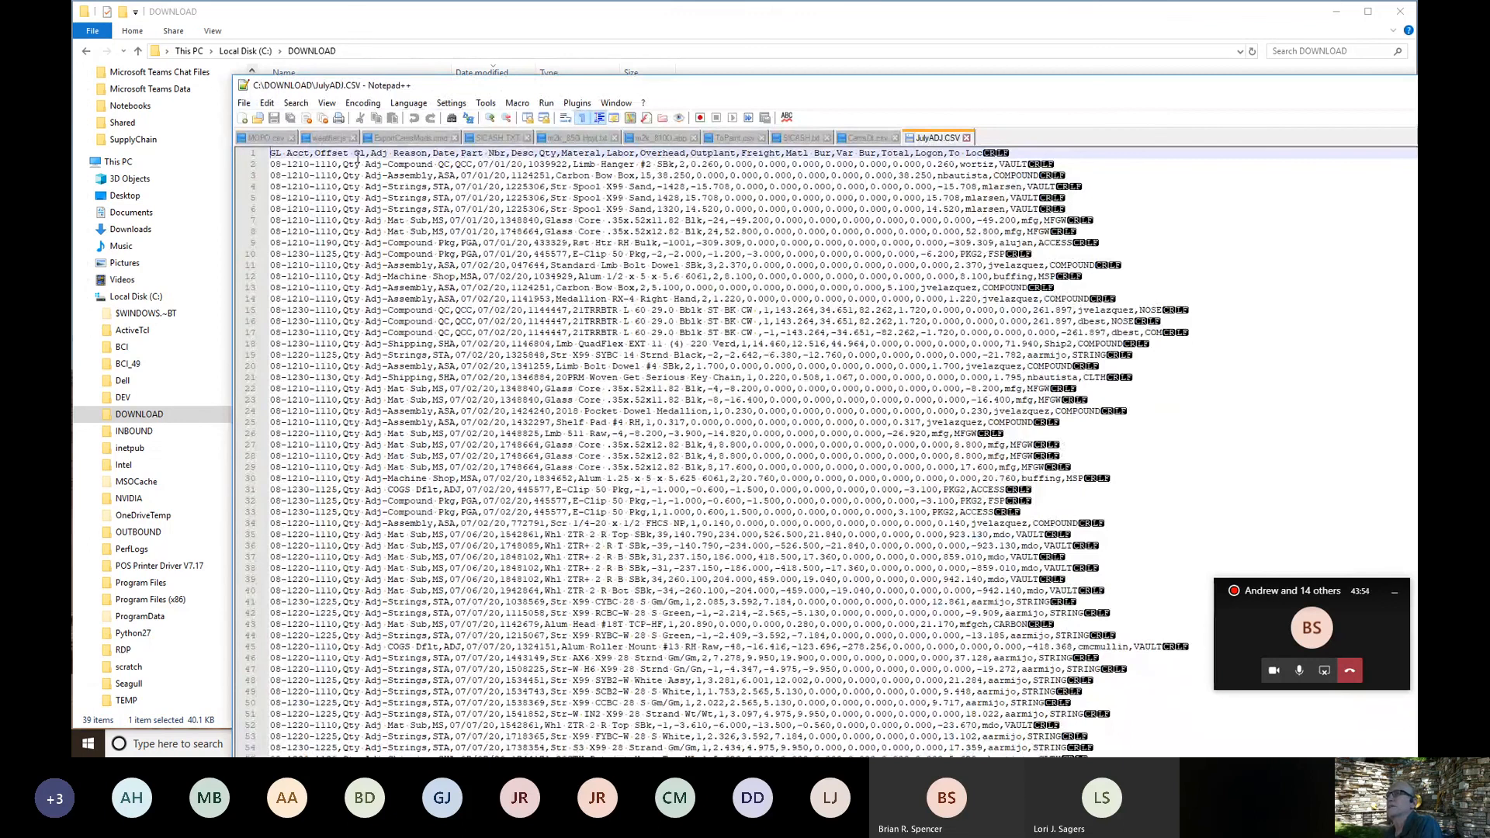
drag(478, 165, 501, 355)
click(479, 165)
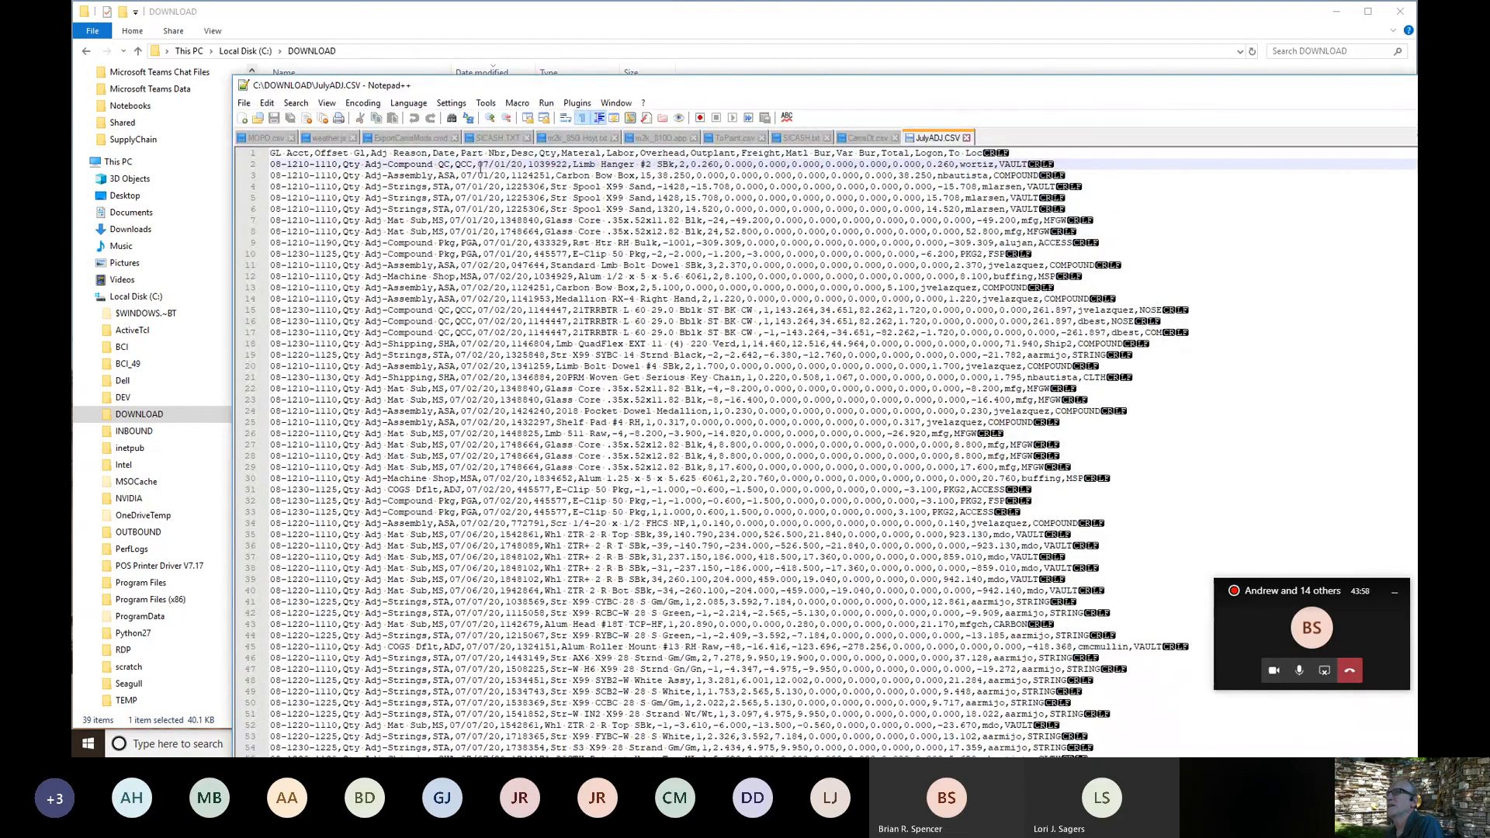
drag(479, 164, 524, 164)
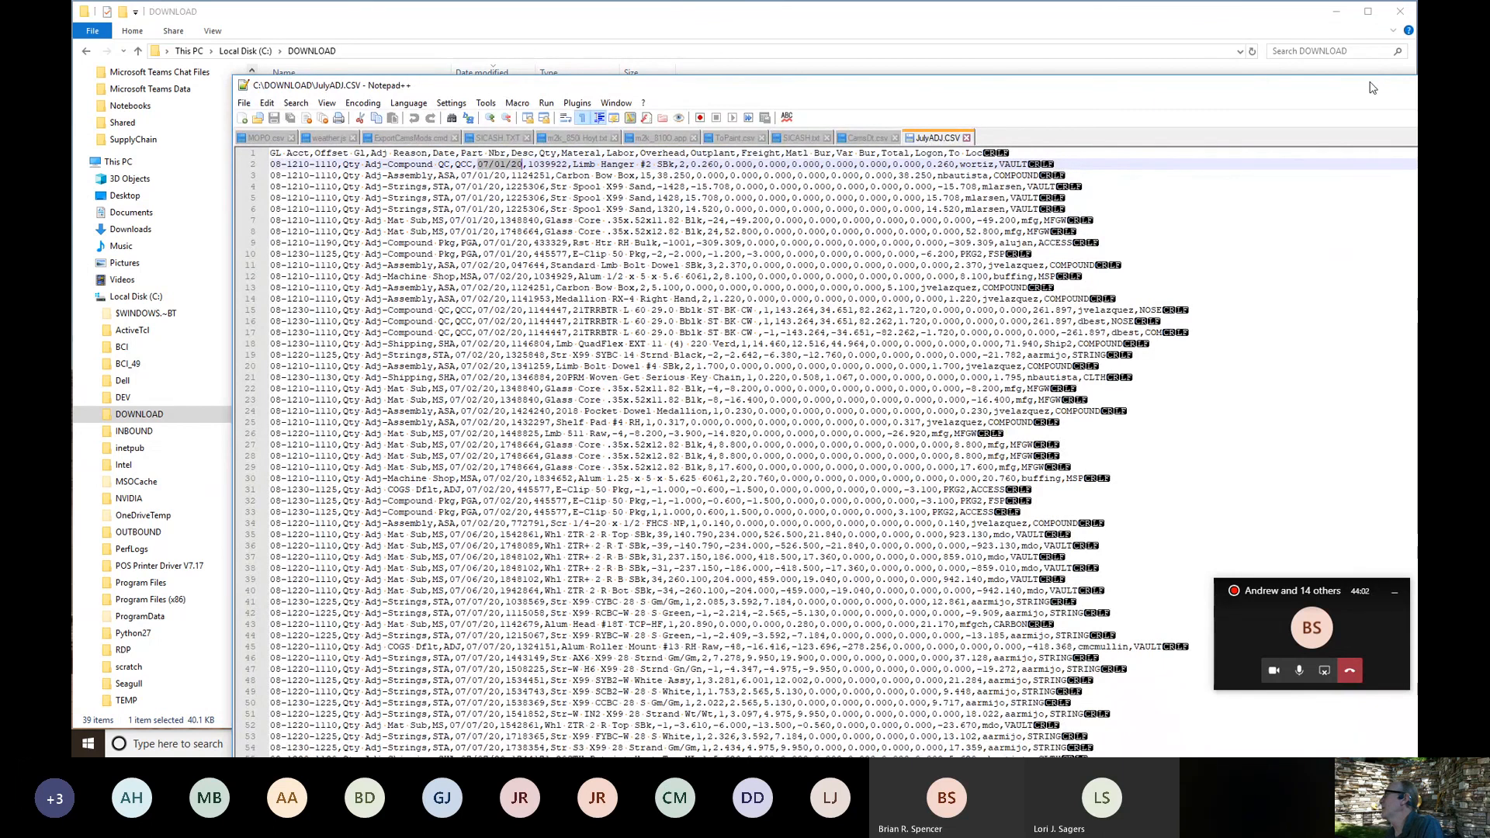
drag(1373, 88, 761, 179)
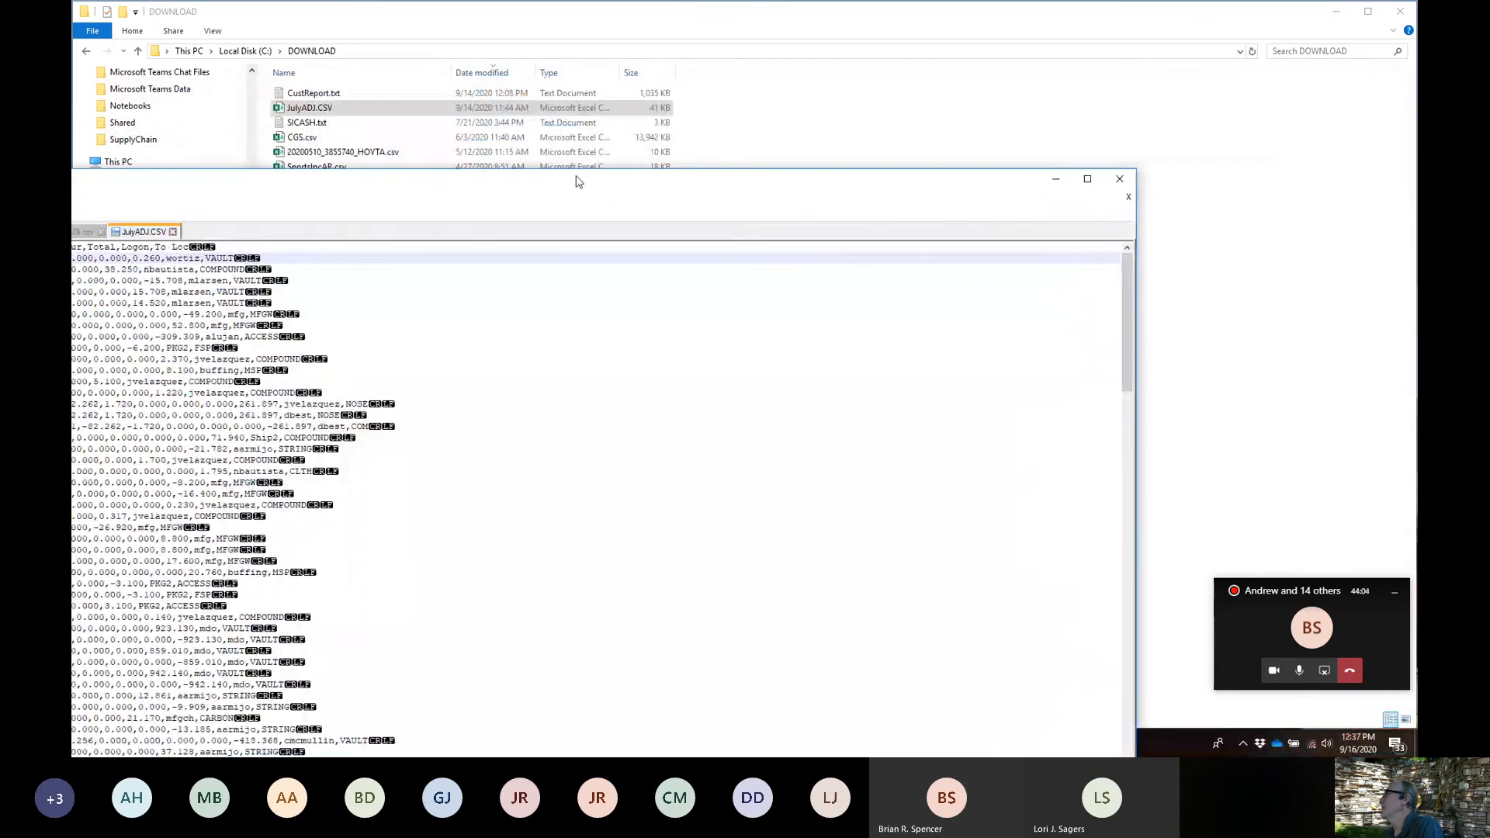
click(1123, 180)
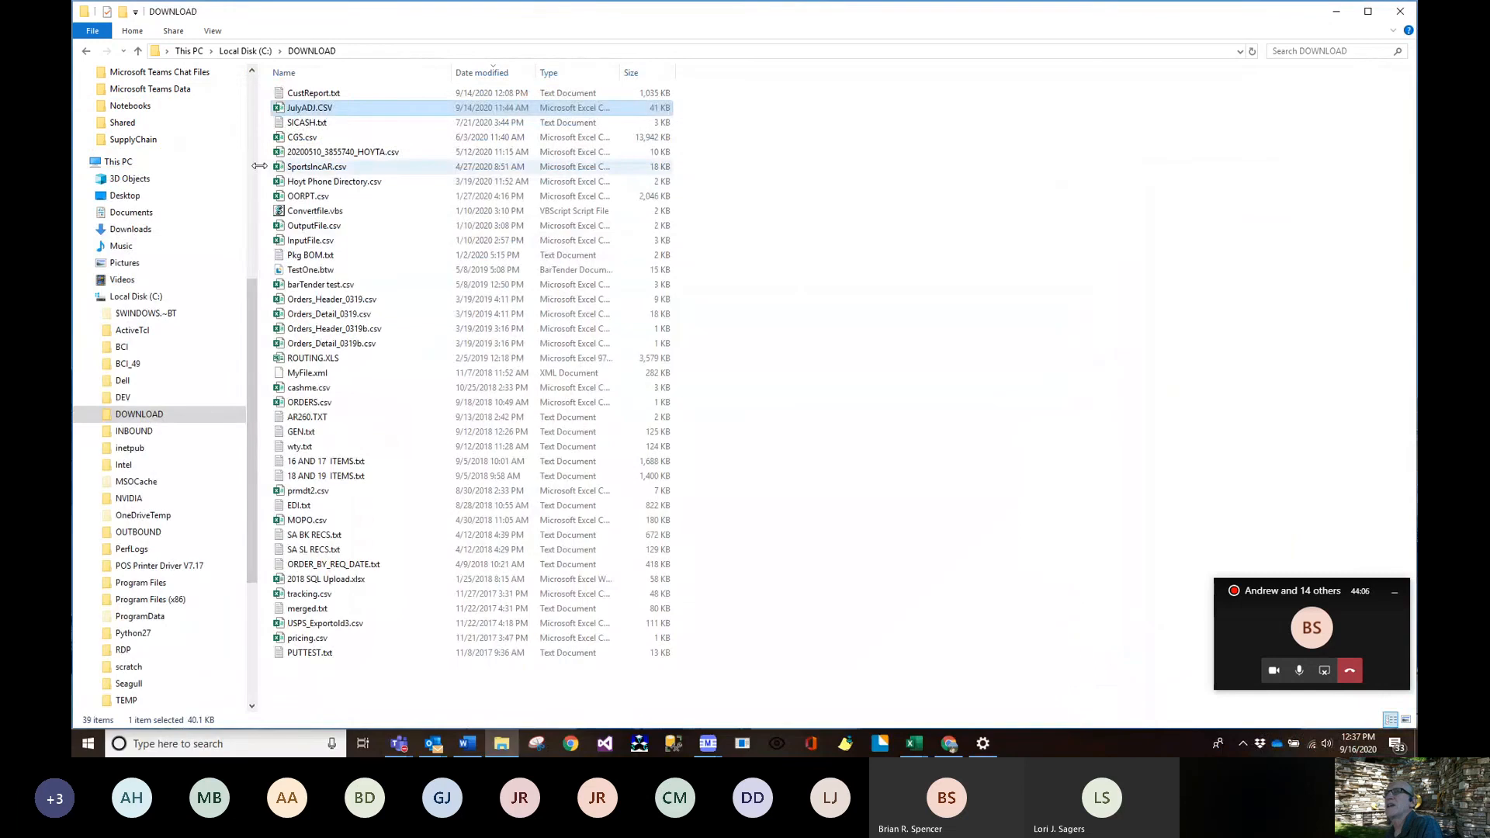
- Rename JulyADJ.CSV in the DOWNLOAD folder to ADJ.CSV
click(302, 114)
click(303, 109)
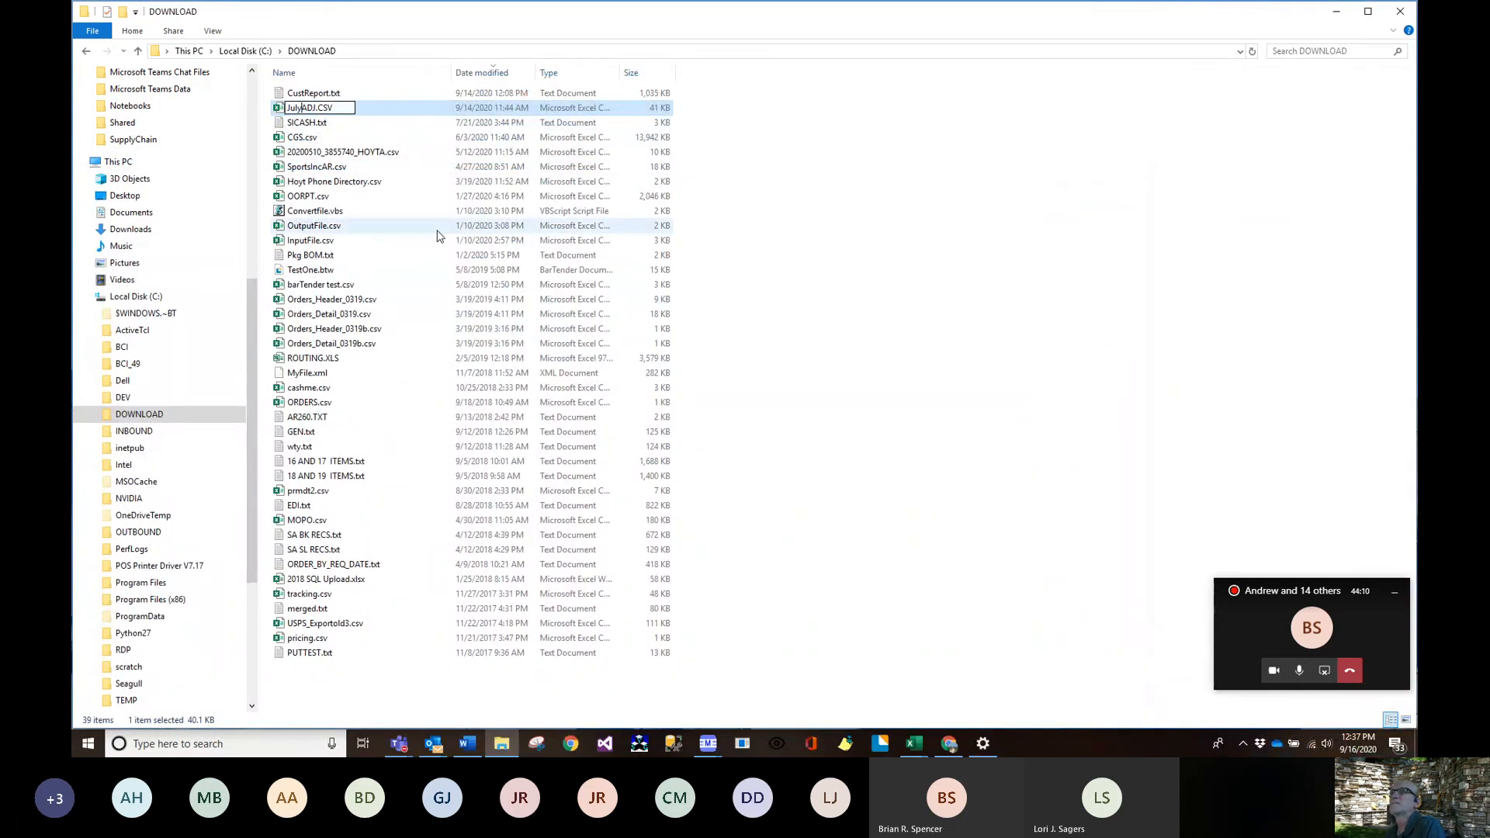
key(BackSpace)
key(BackSpace)
key(BackSpace)
key(BackSpace)
key(Return)
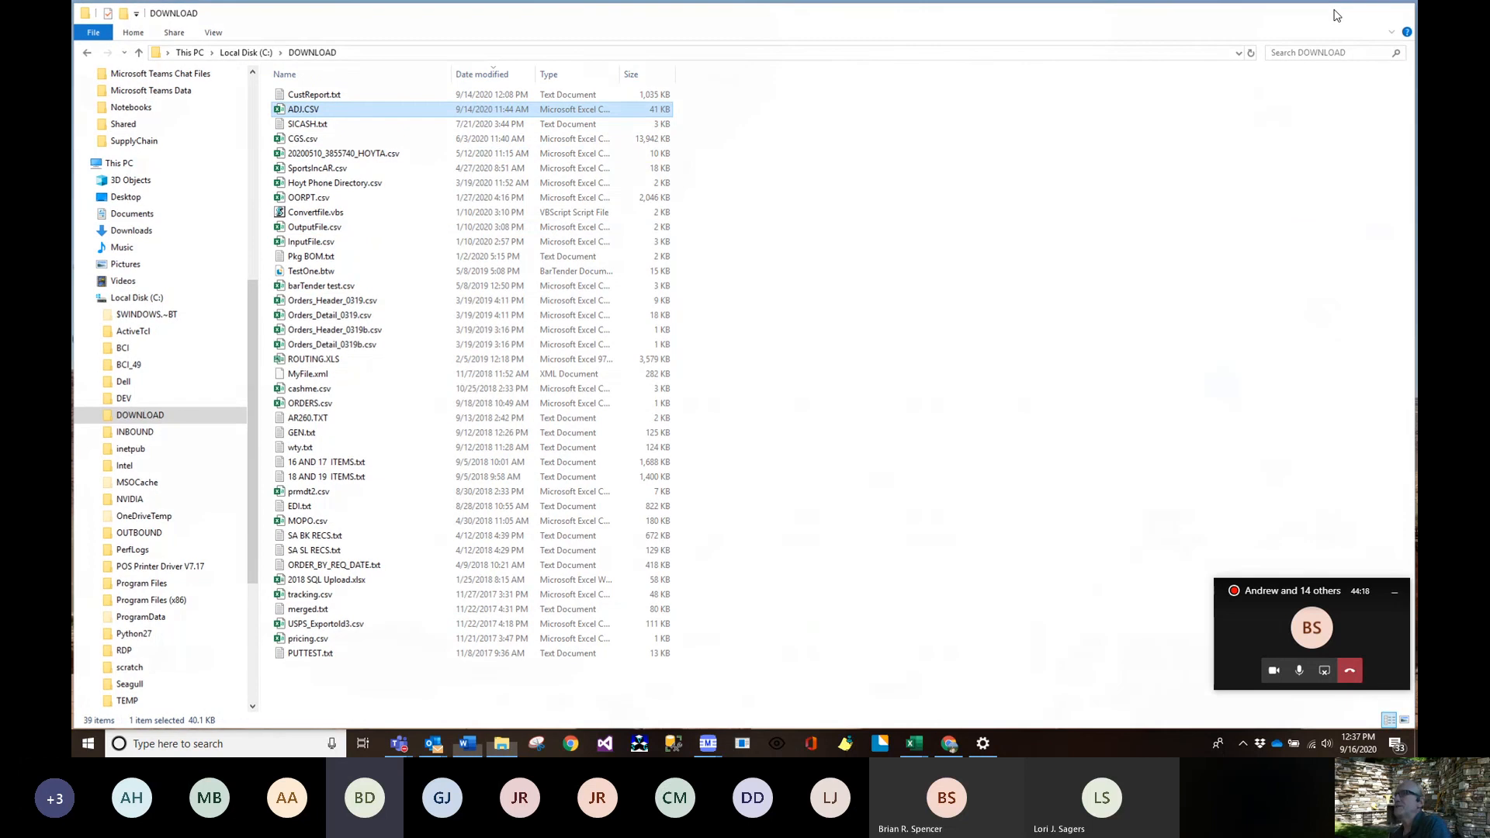
- Switch to the Book1 Excel workbook and refresh all data so the query table reads the replaced ADJ.CSV
click(1337, 13)
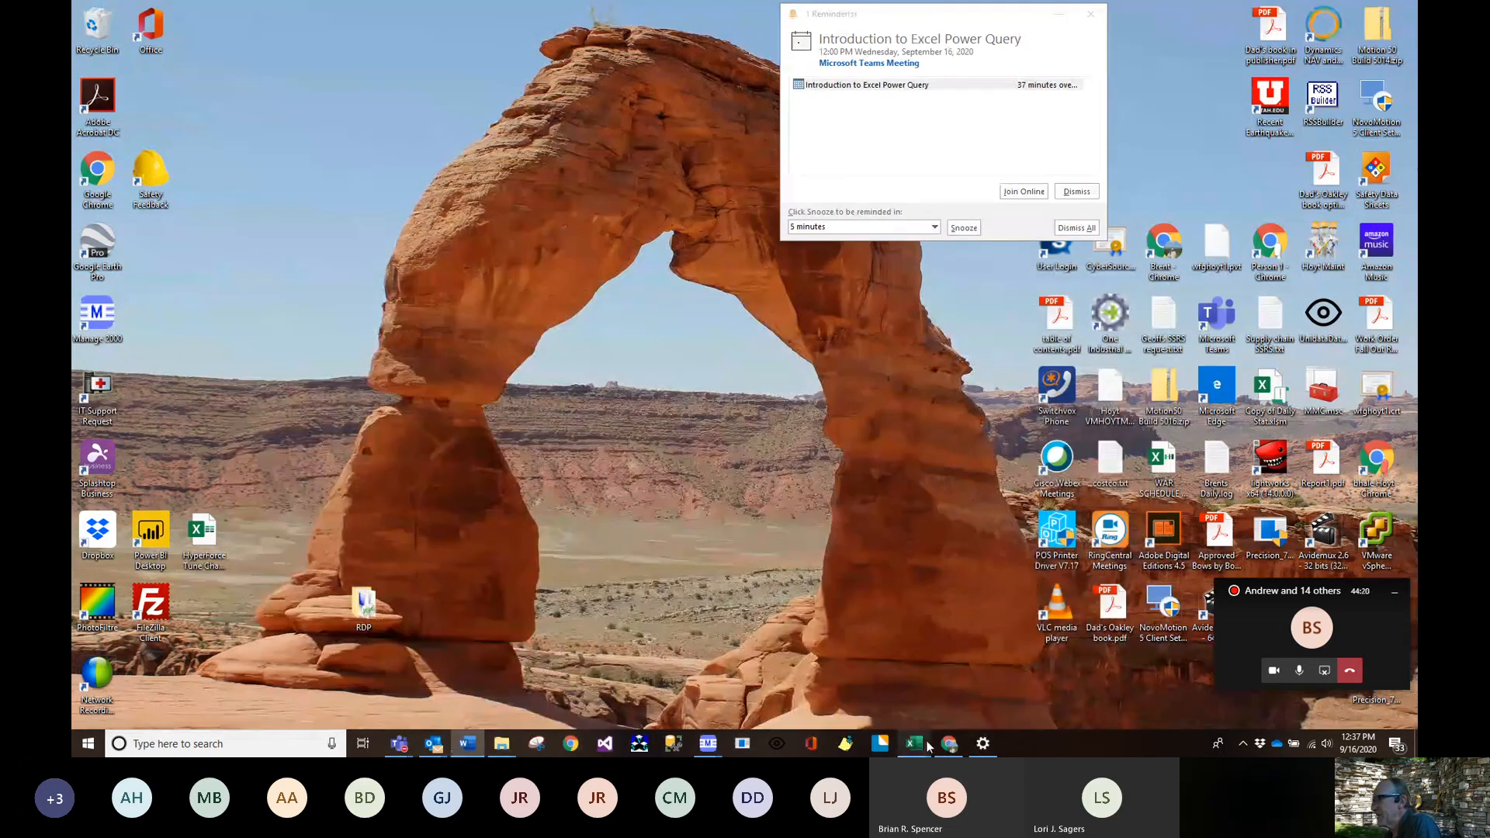
mouse_move(916, 743)
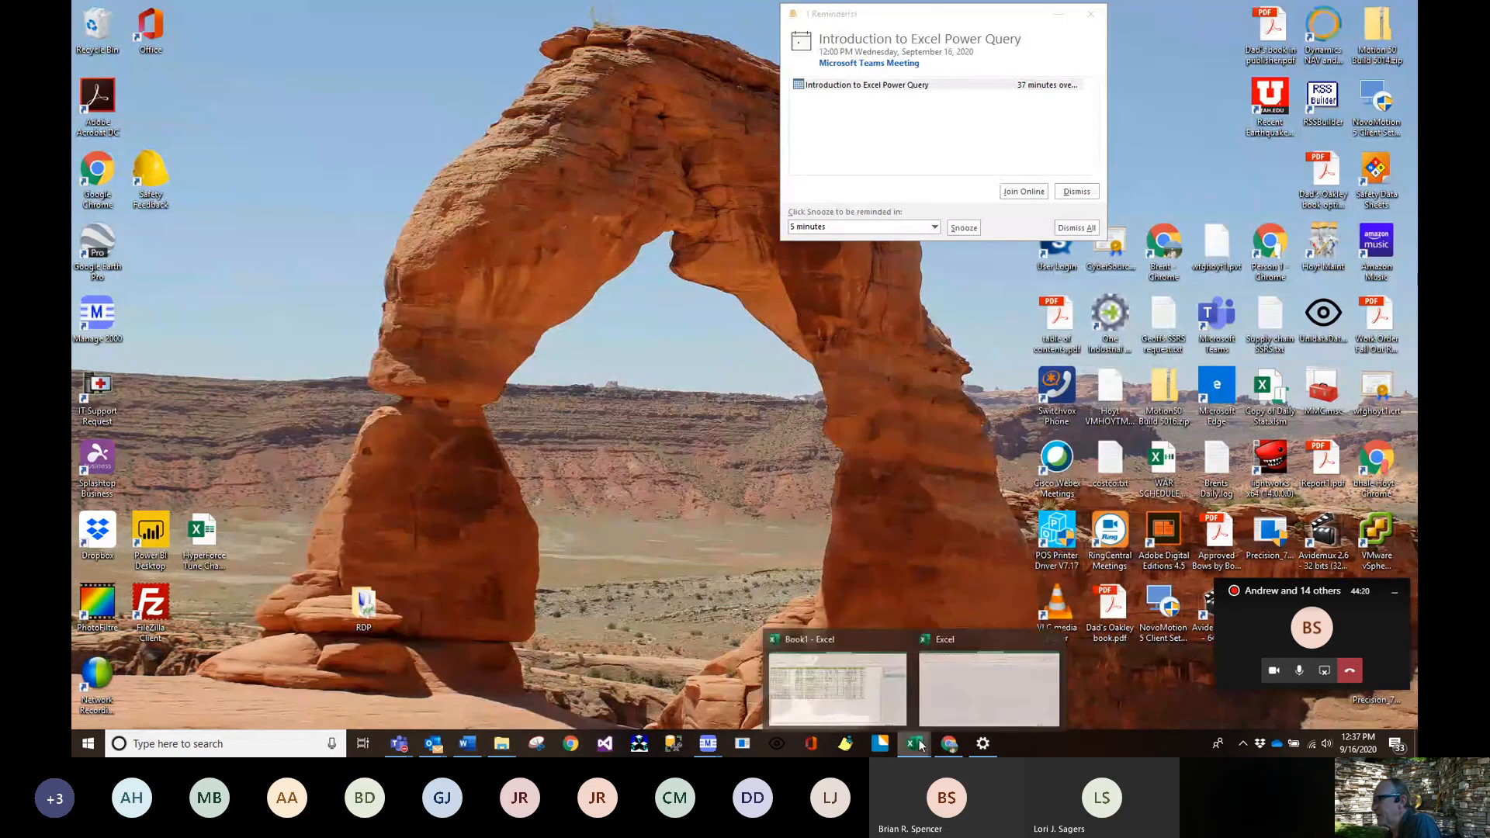
click(903, 716)
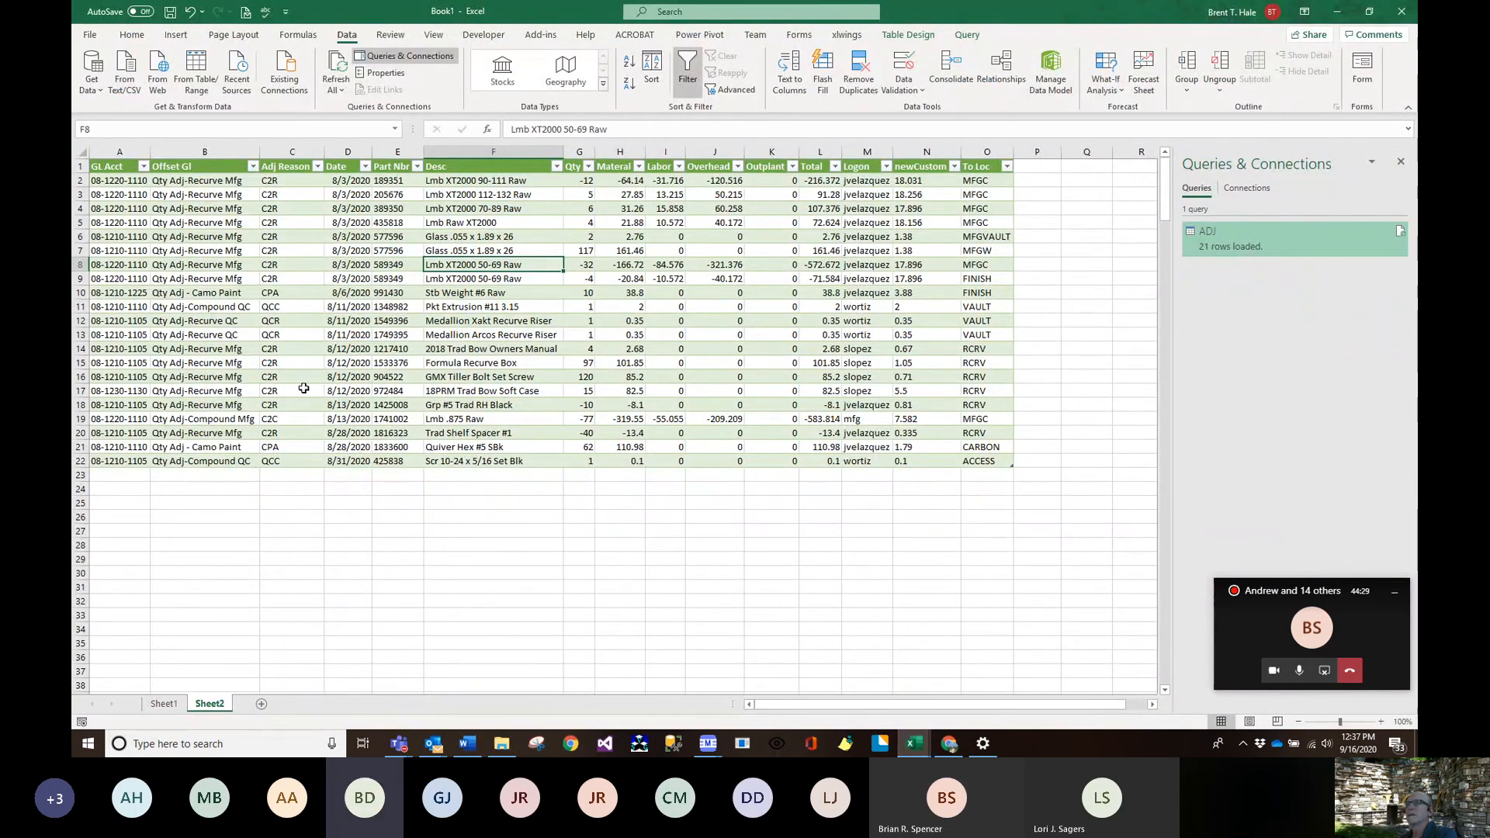
click(340, 69)
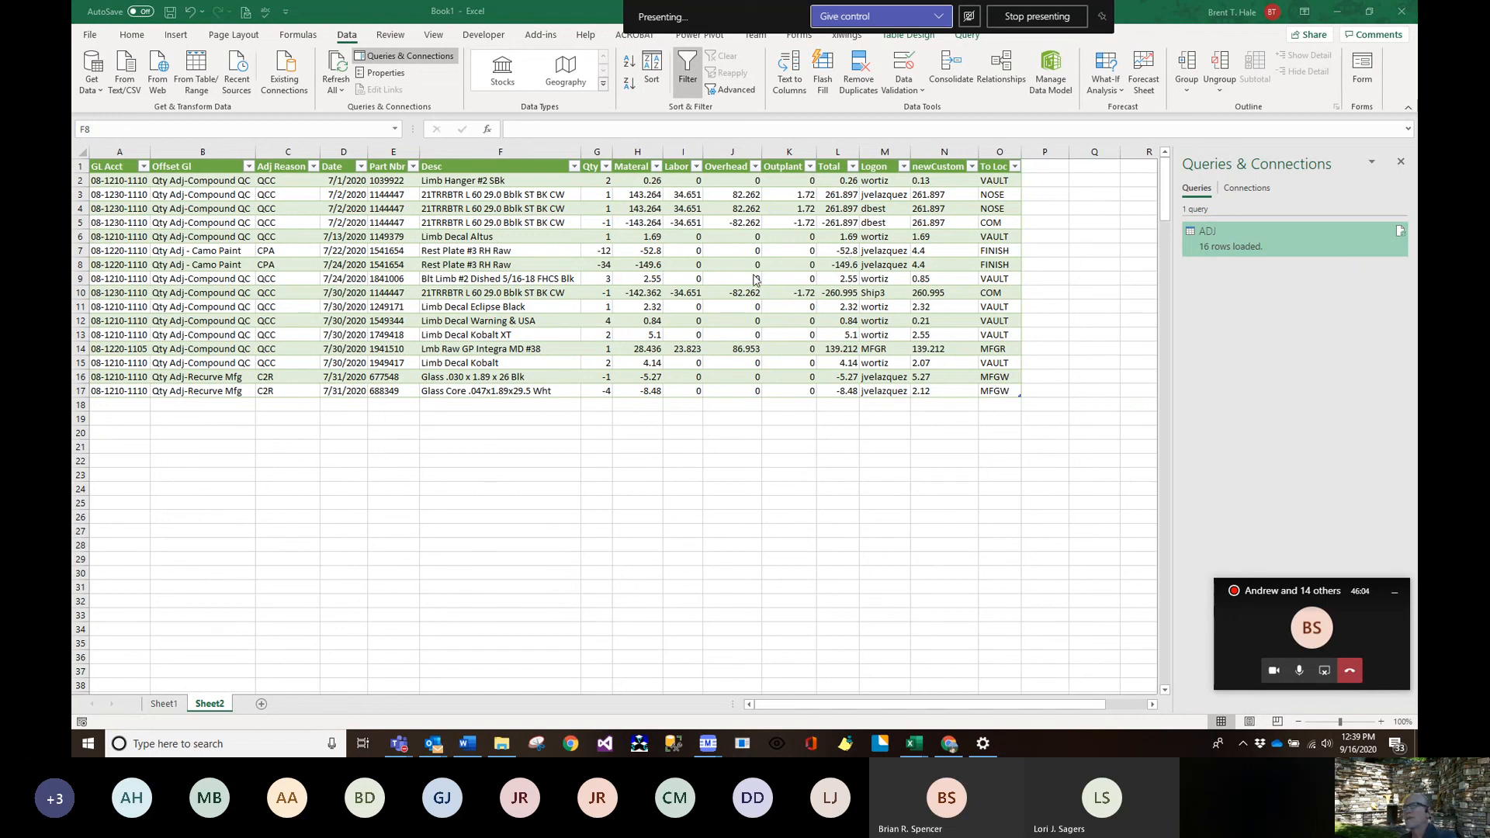
- Add a totals row to the query table on Sheet2
right_click(218, 262)
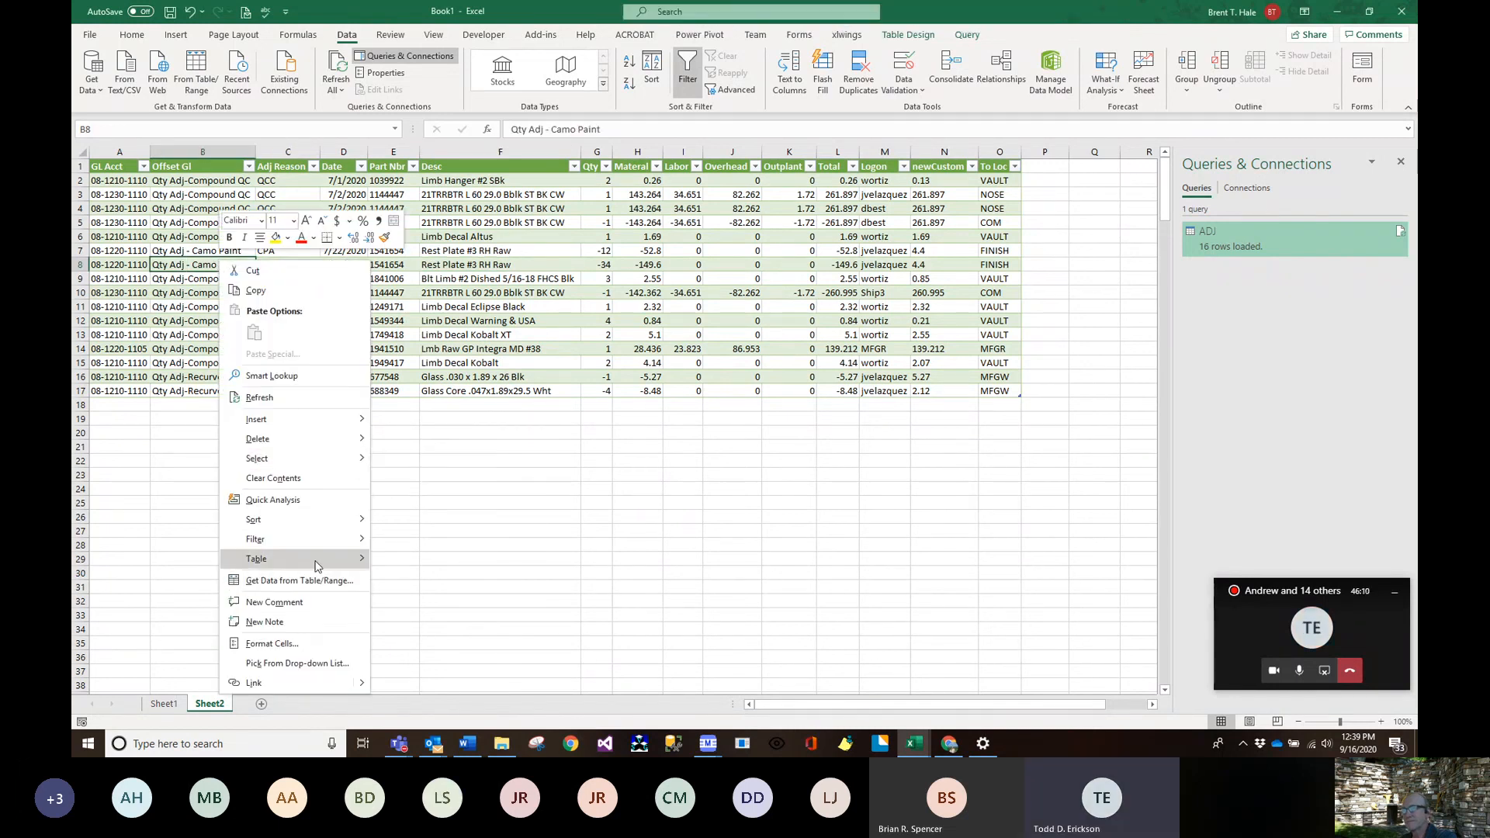
mouse_move(318, 560)
click(444, 560)
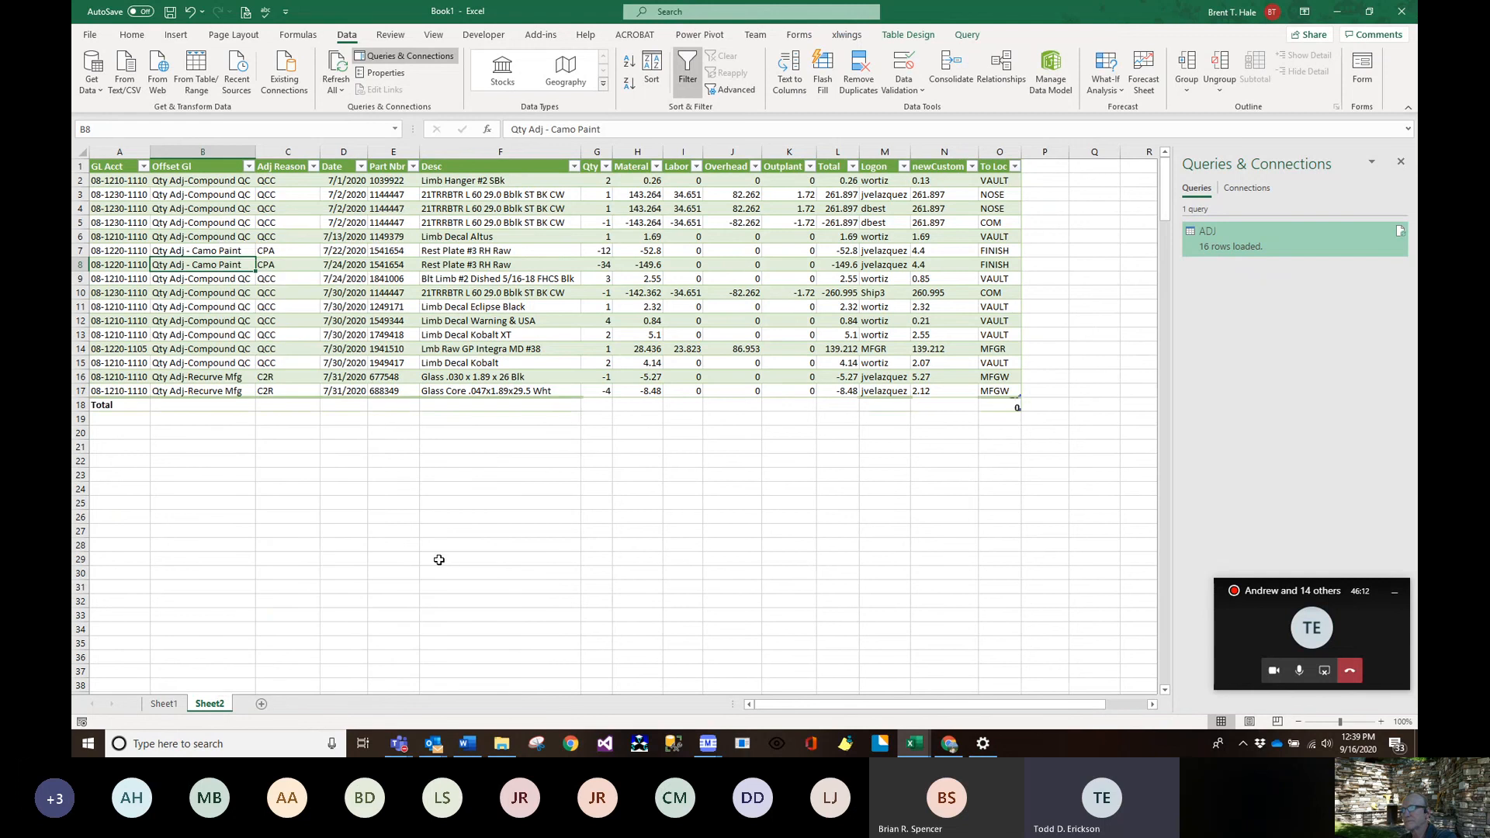
- Check the ADJ.CSV file in File Explorer's DOWNLOAD folder and return to the Book1 Excel workbook
click(1336, 12)
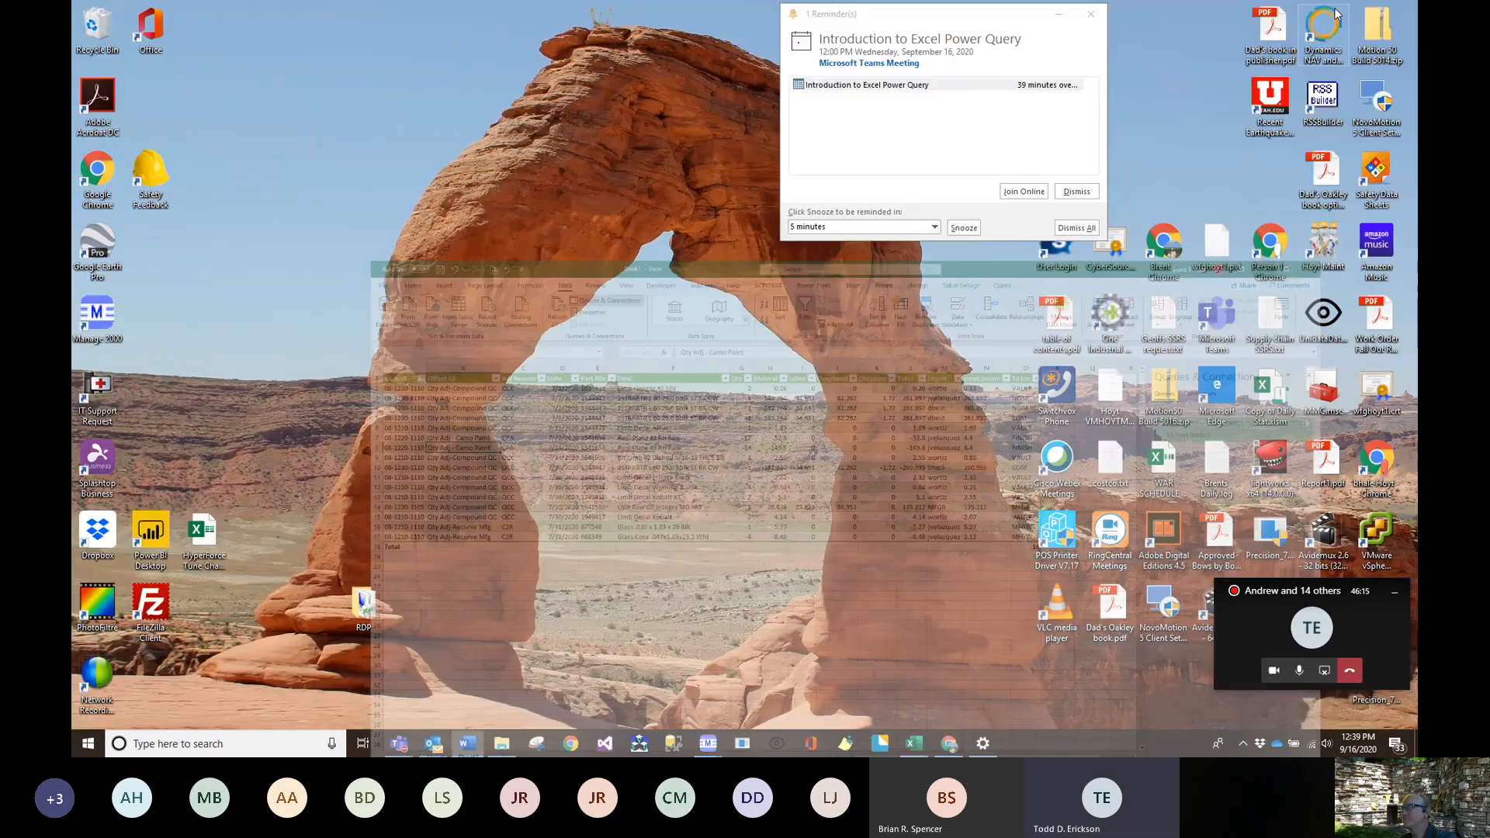
click(501, 743)
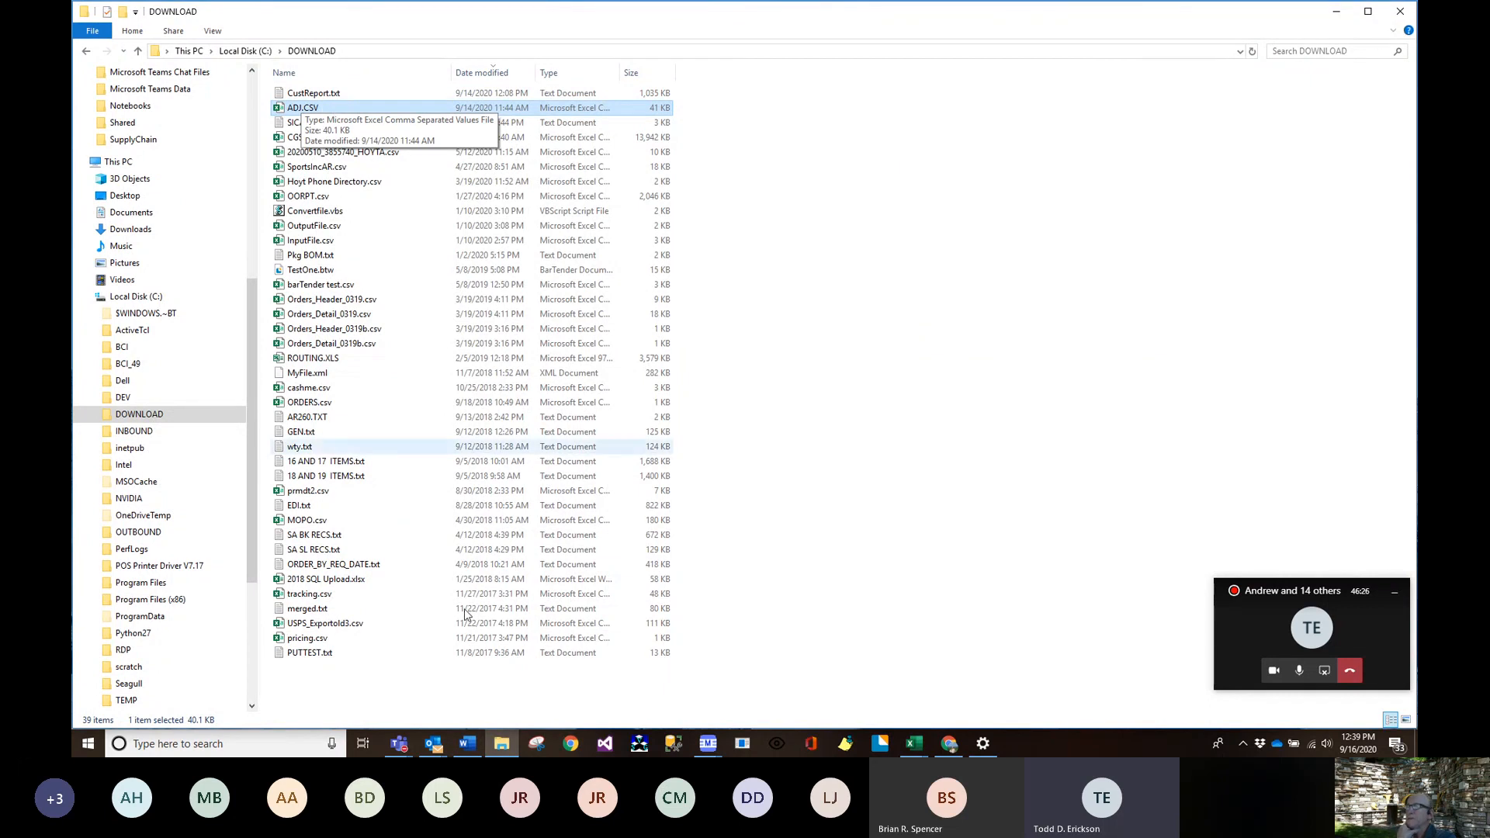
mouse_move(501, 744)
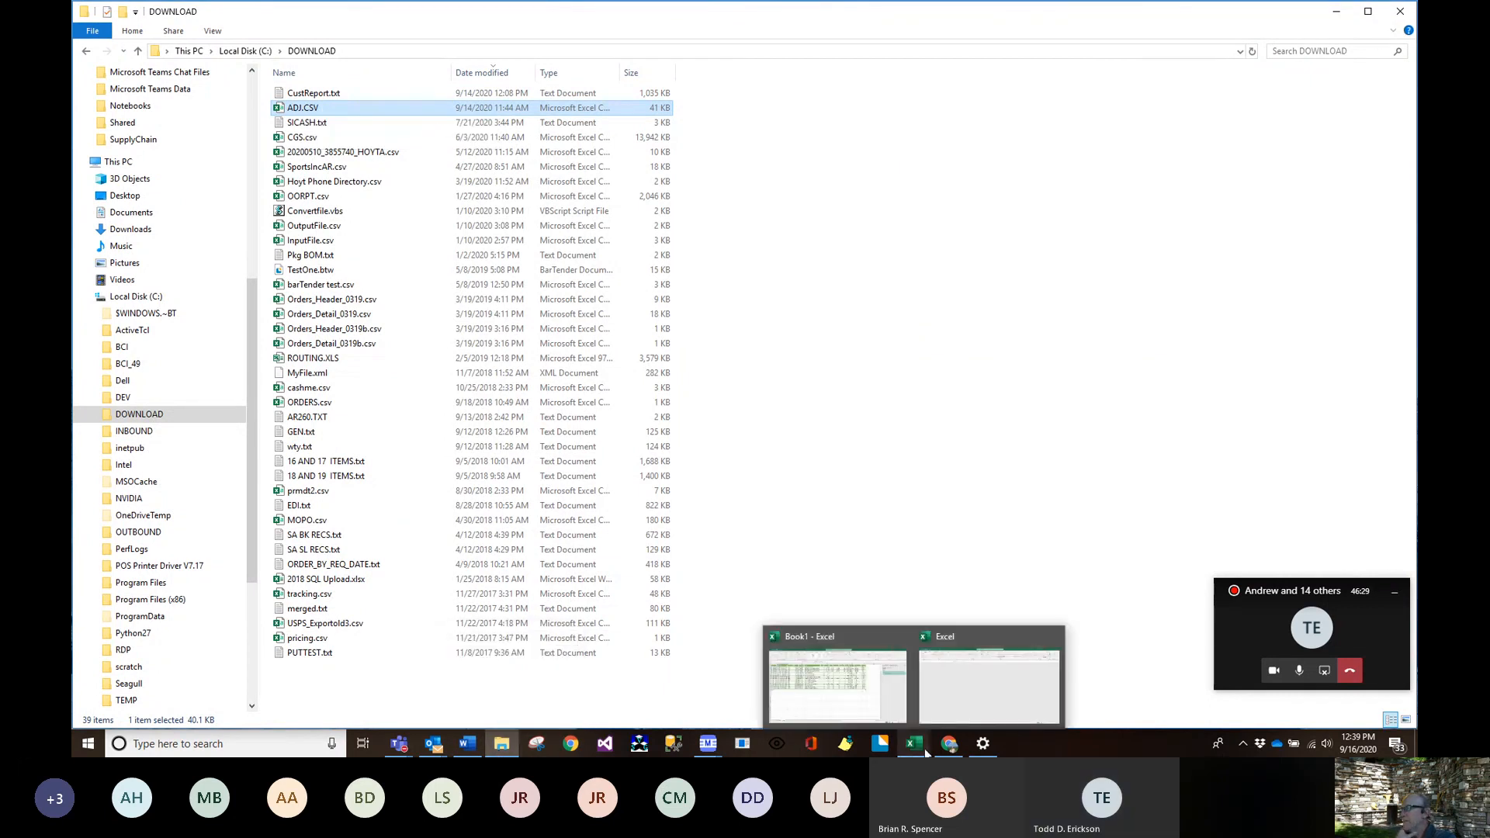
click(851, 639)
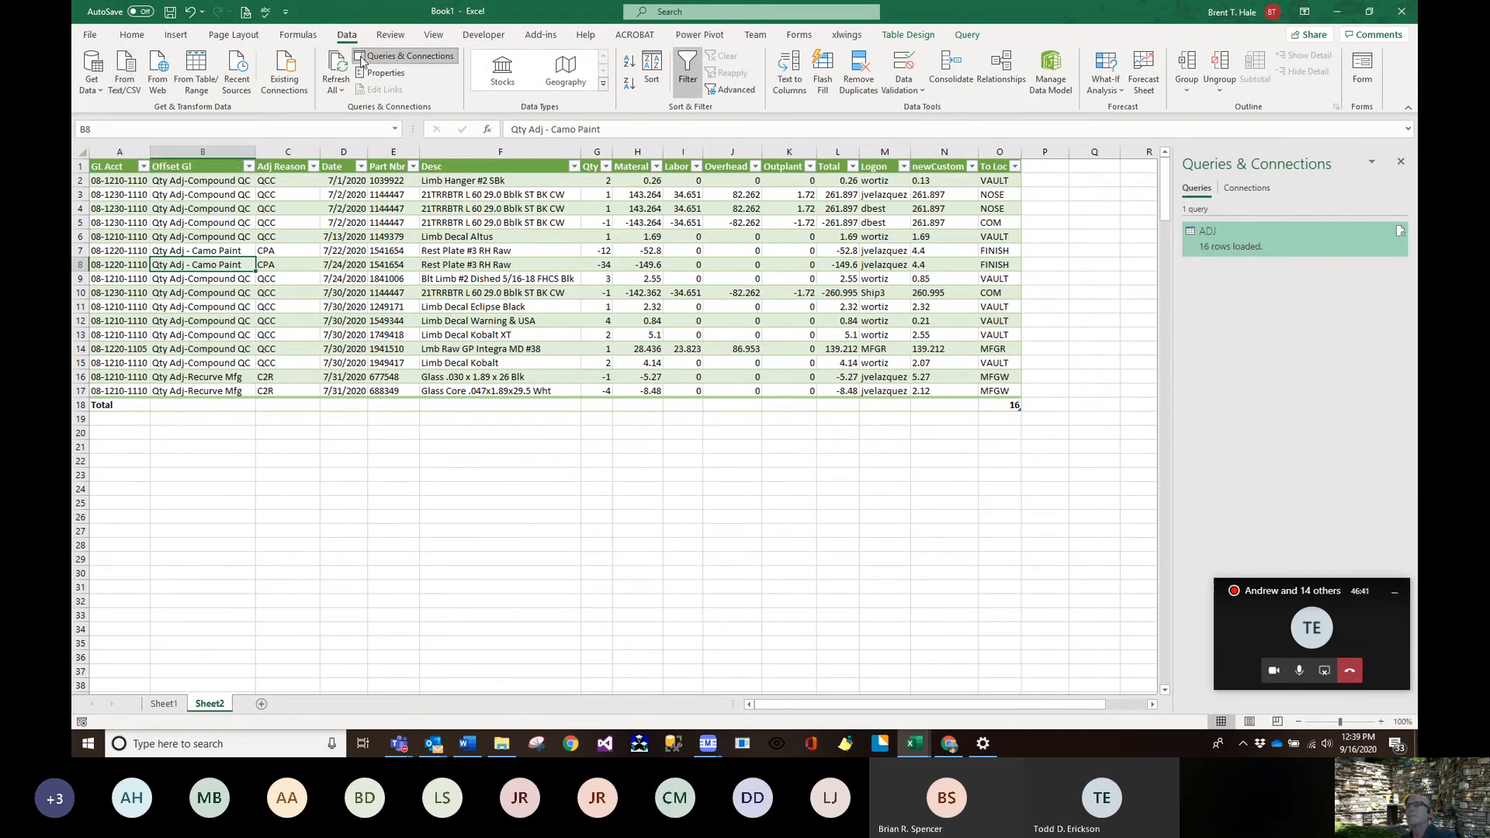
- Open the ADJ query for editing and review the file path in its Source step and its Changed Type and Removed Columns steps
right_click(1272, 229)
click(1309, 276)
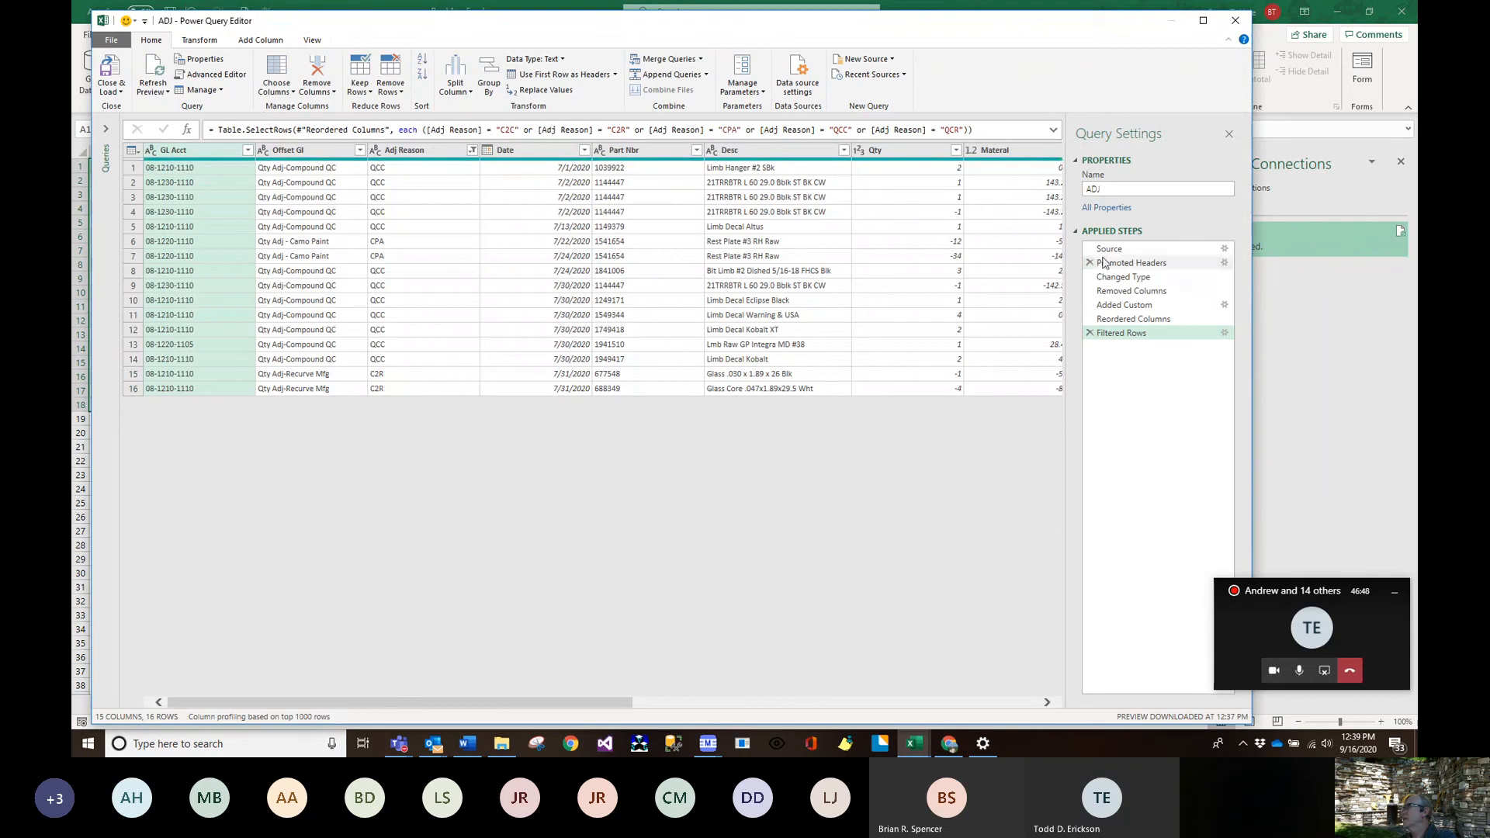
click(1111, 249)
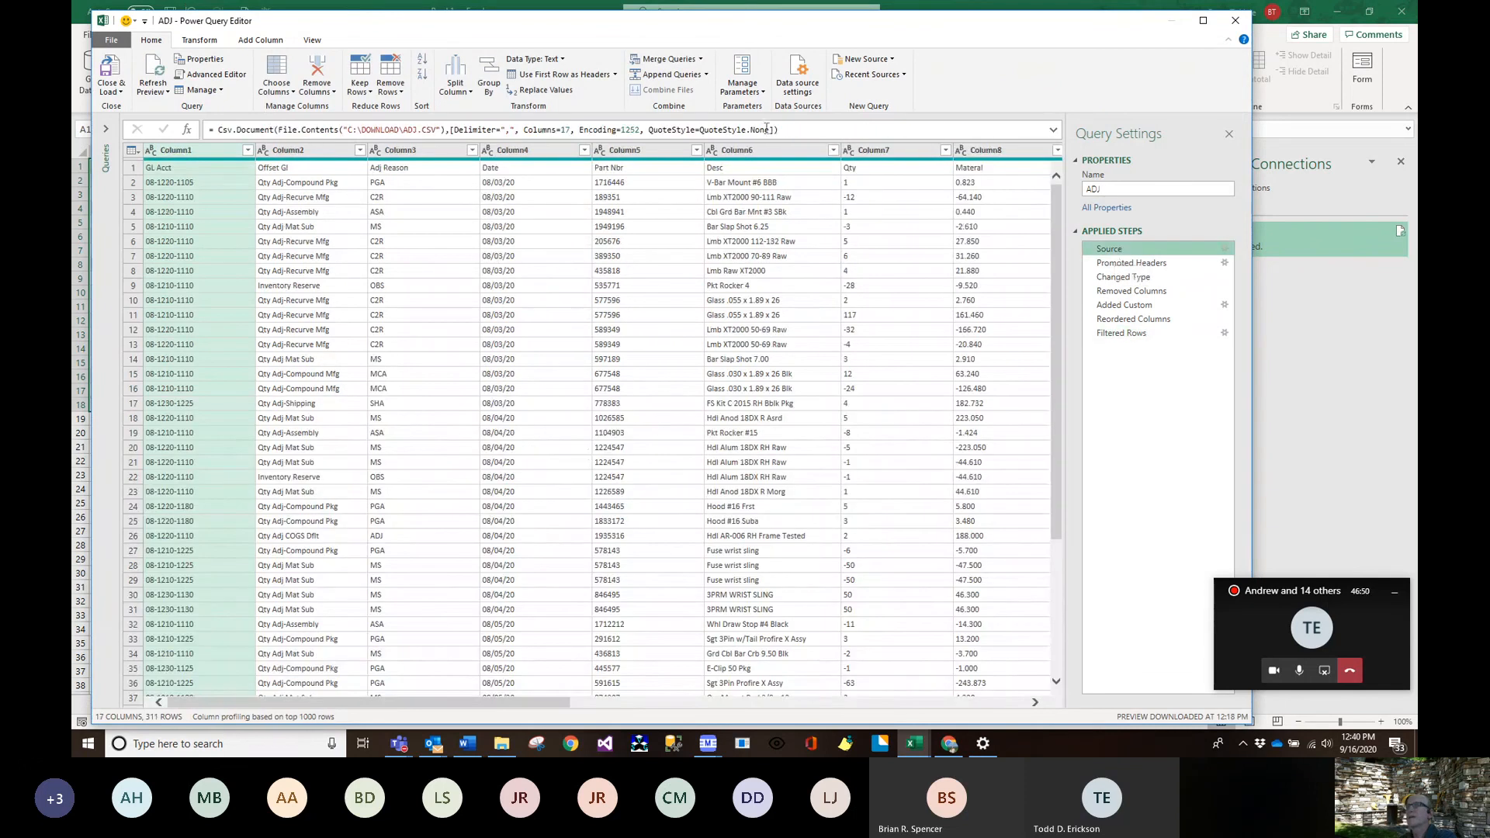
click(344, 130)
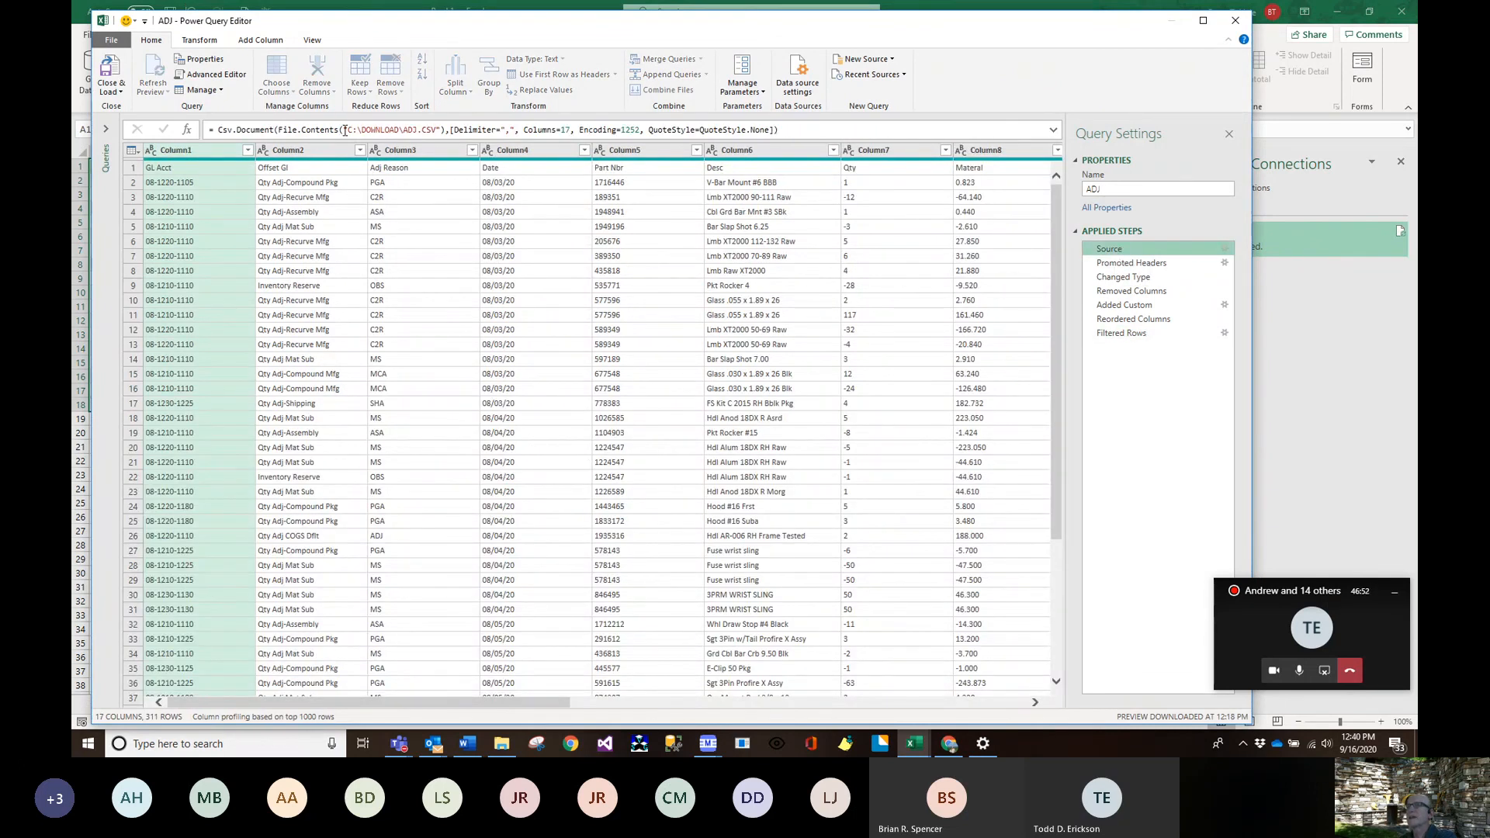
drag(345, 130, 440, 131)
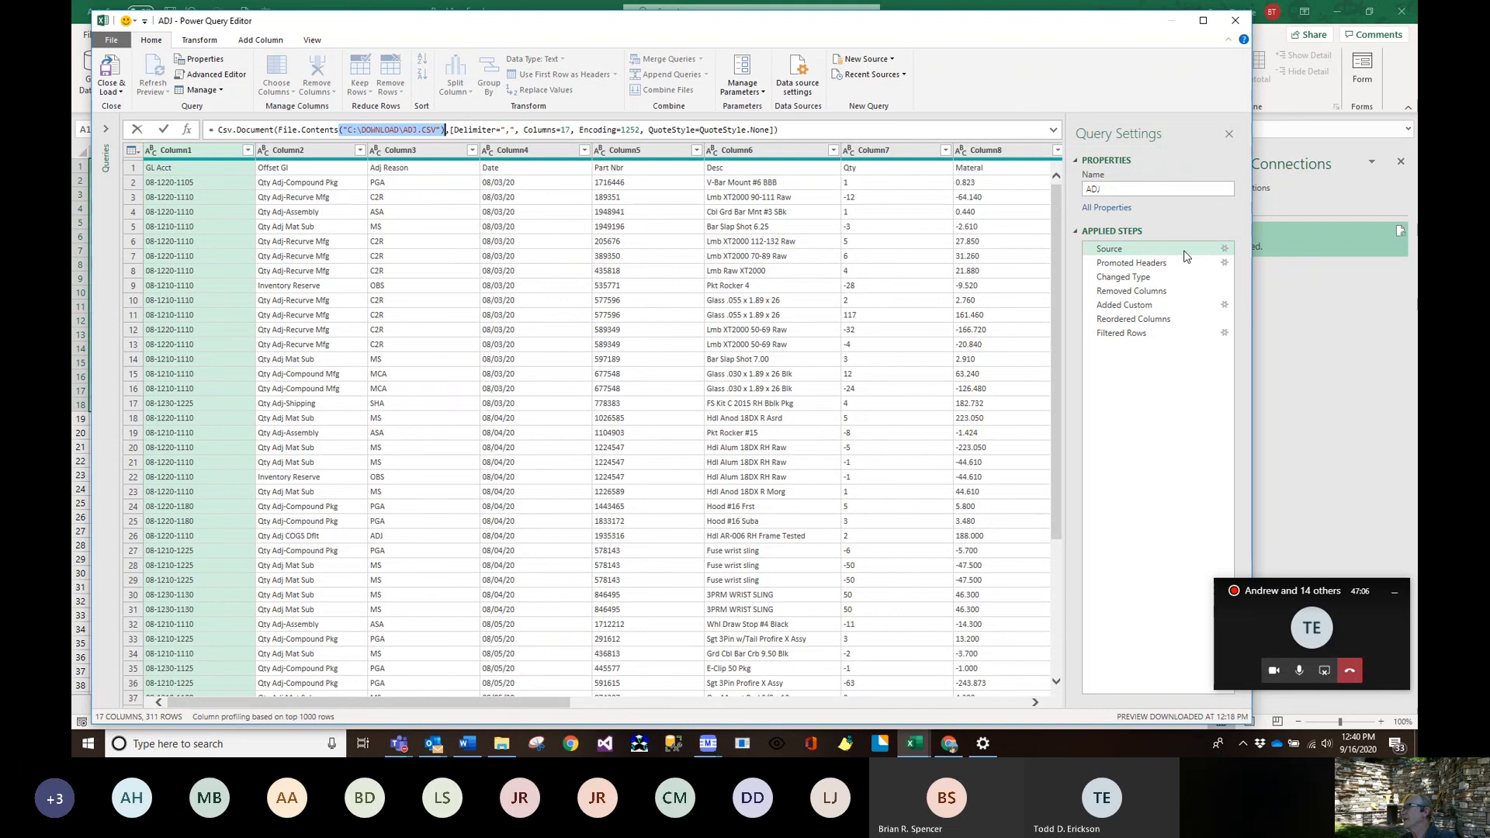
click(1118, 277)
click(1118, 291)
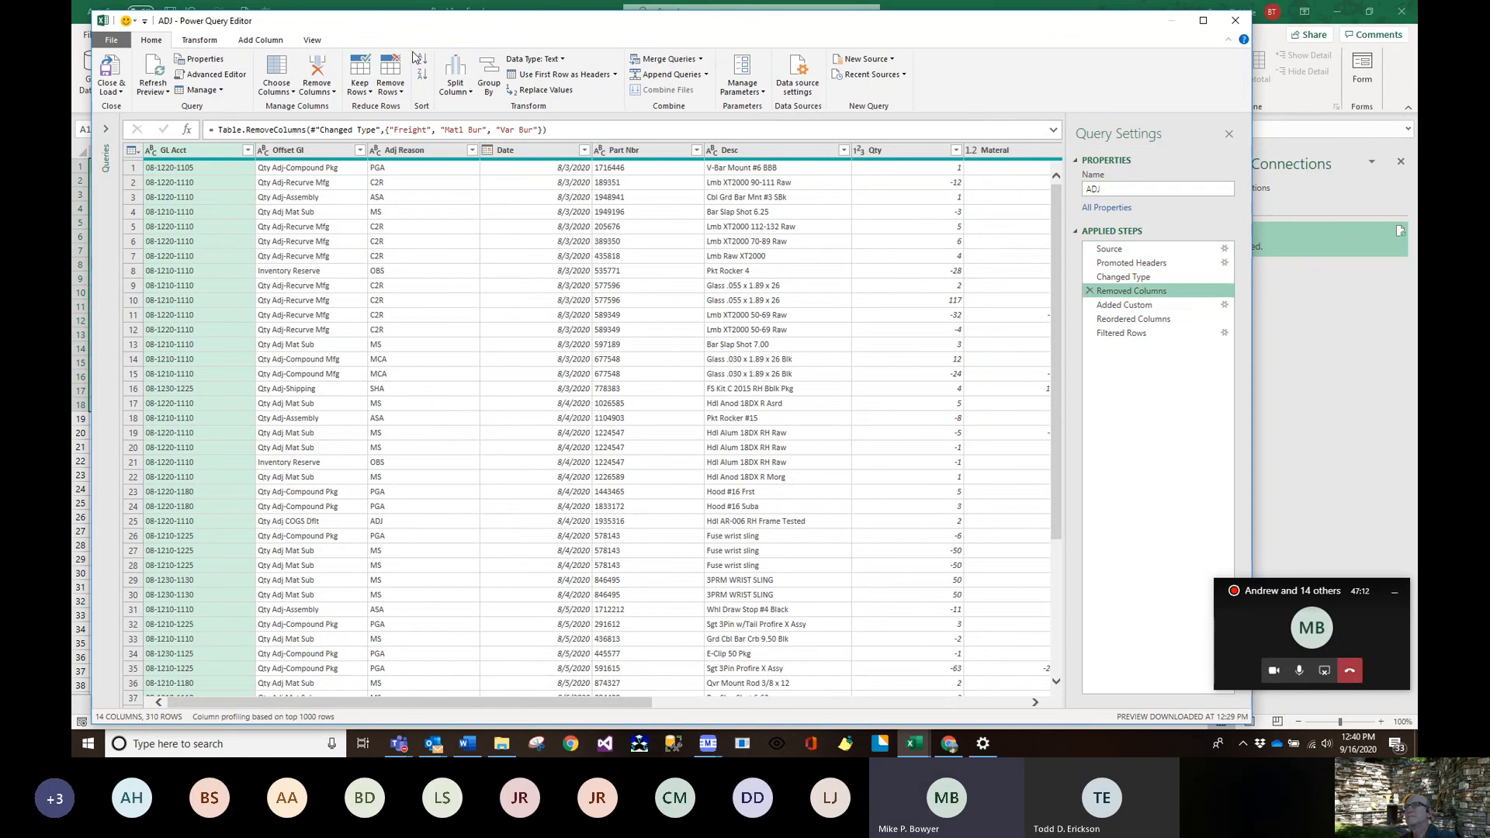
click(1116, 250)
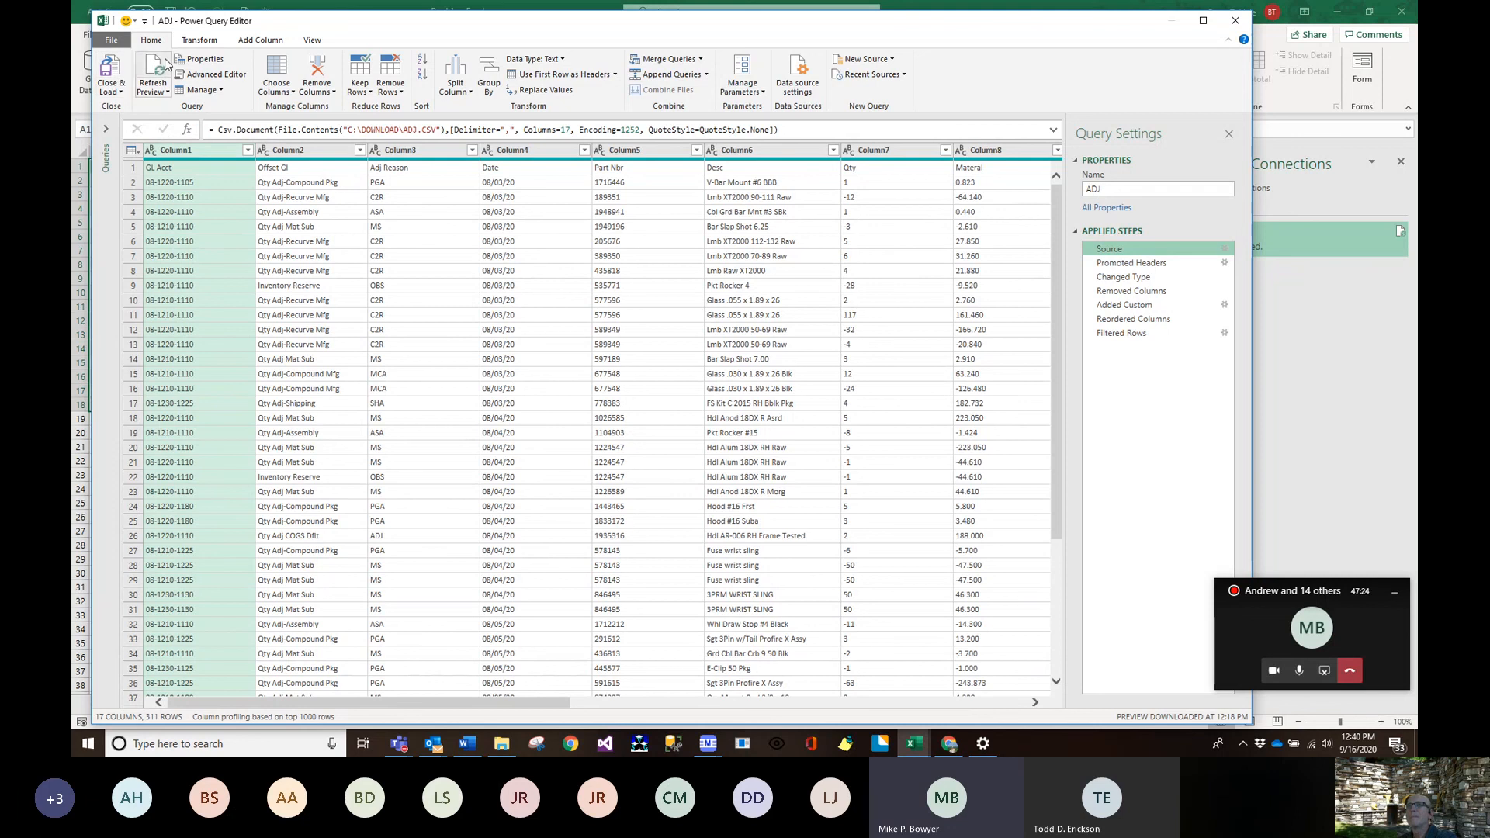
- Load the ADJ query back to the worksheet from its Source step and refresh all data again
click(110, 65)
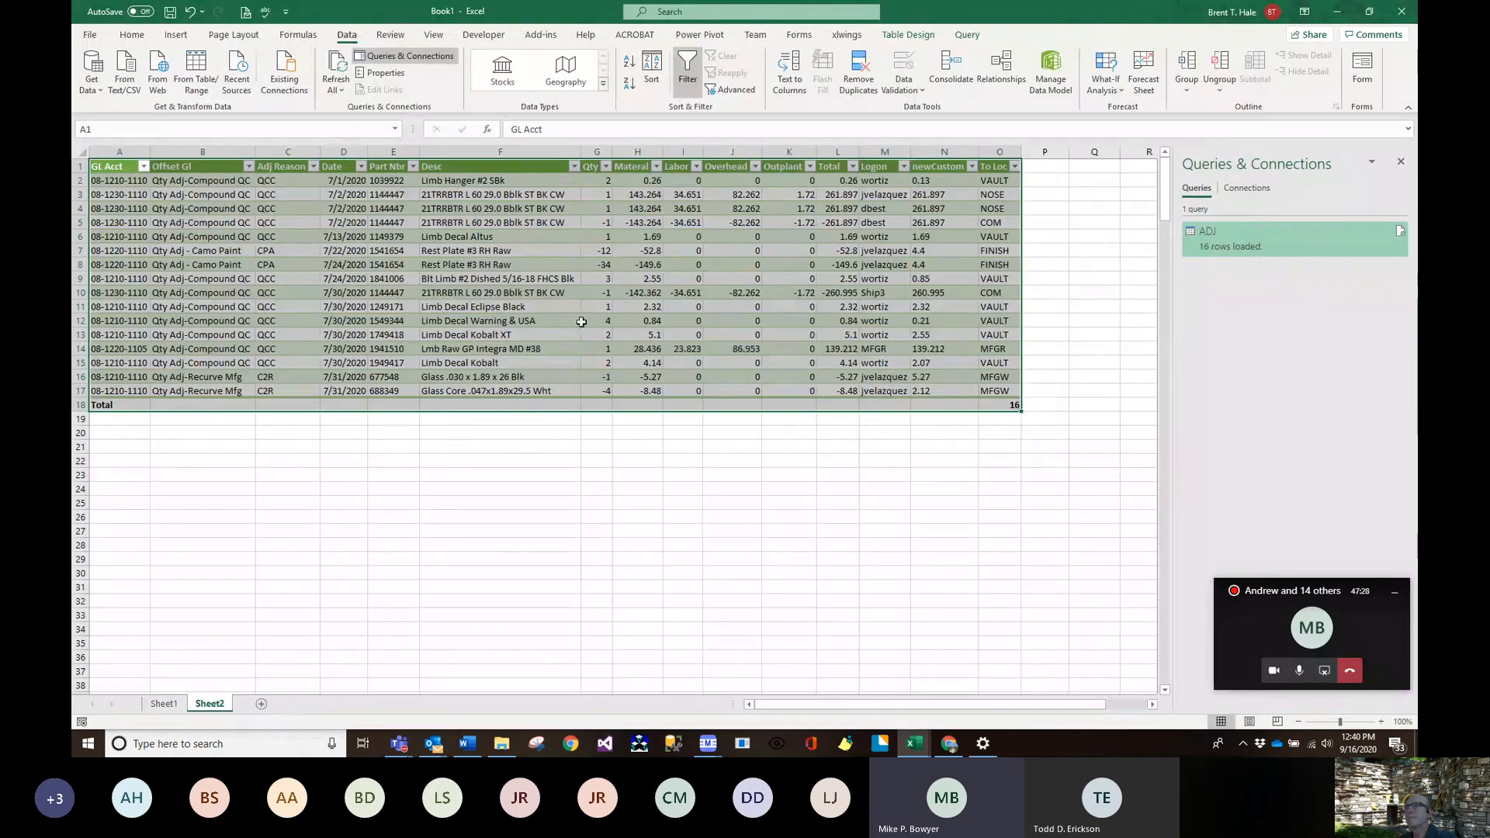
drag(341, 320, 342, 309)
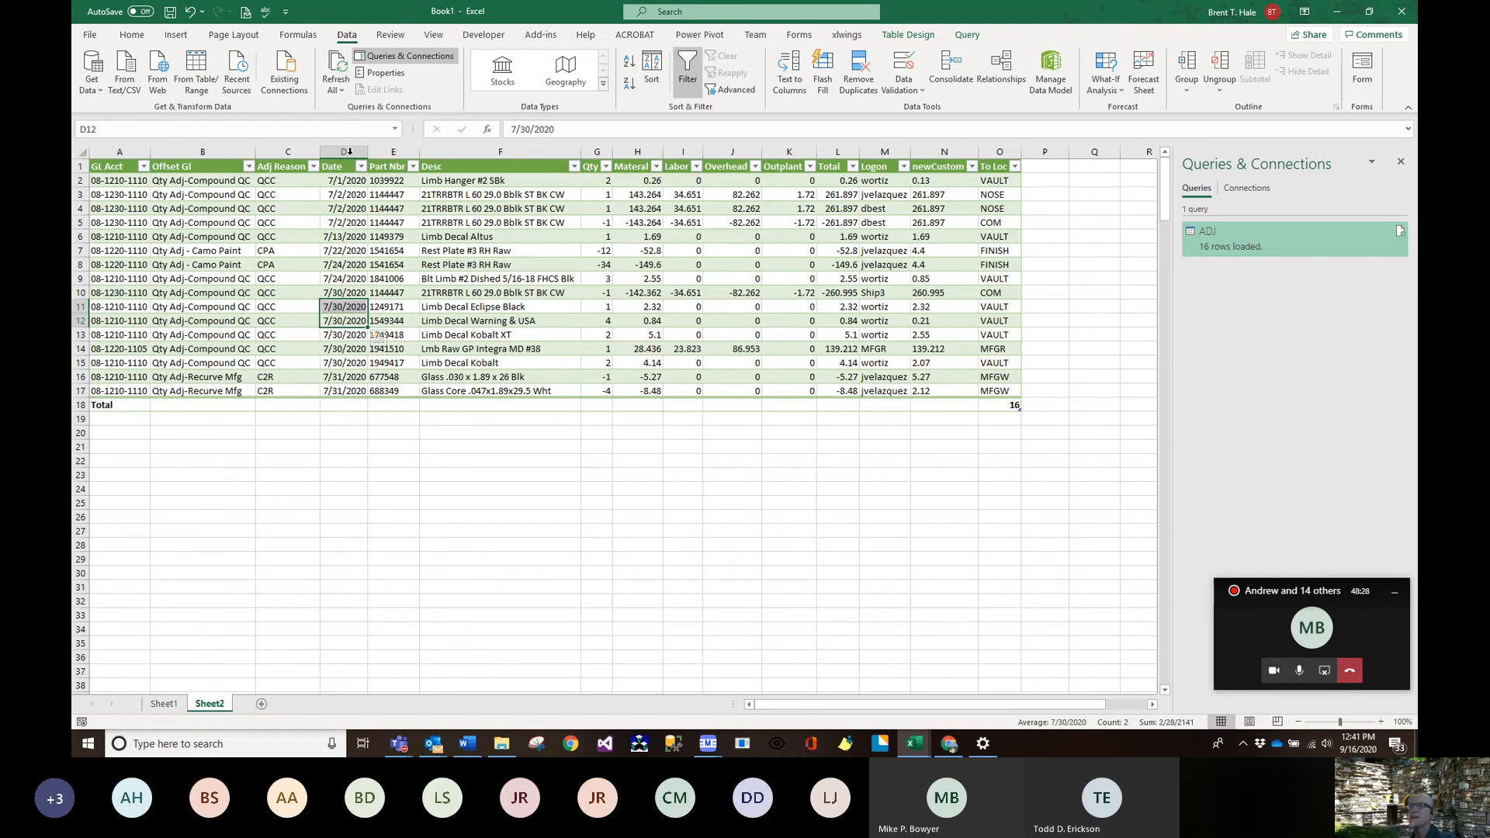
click(338, 64)
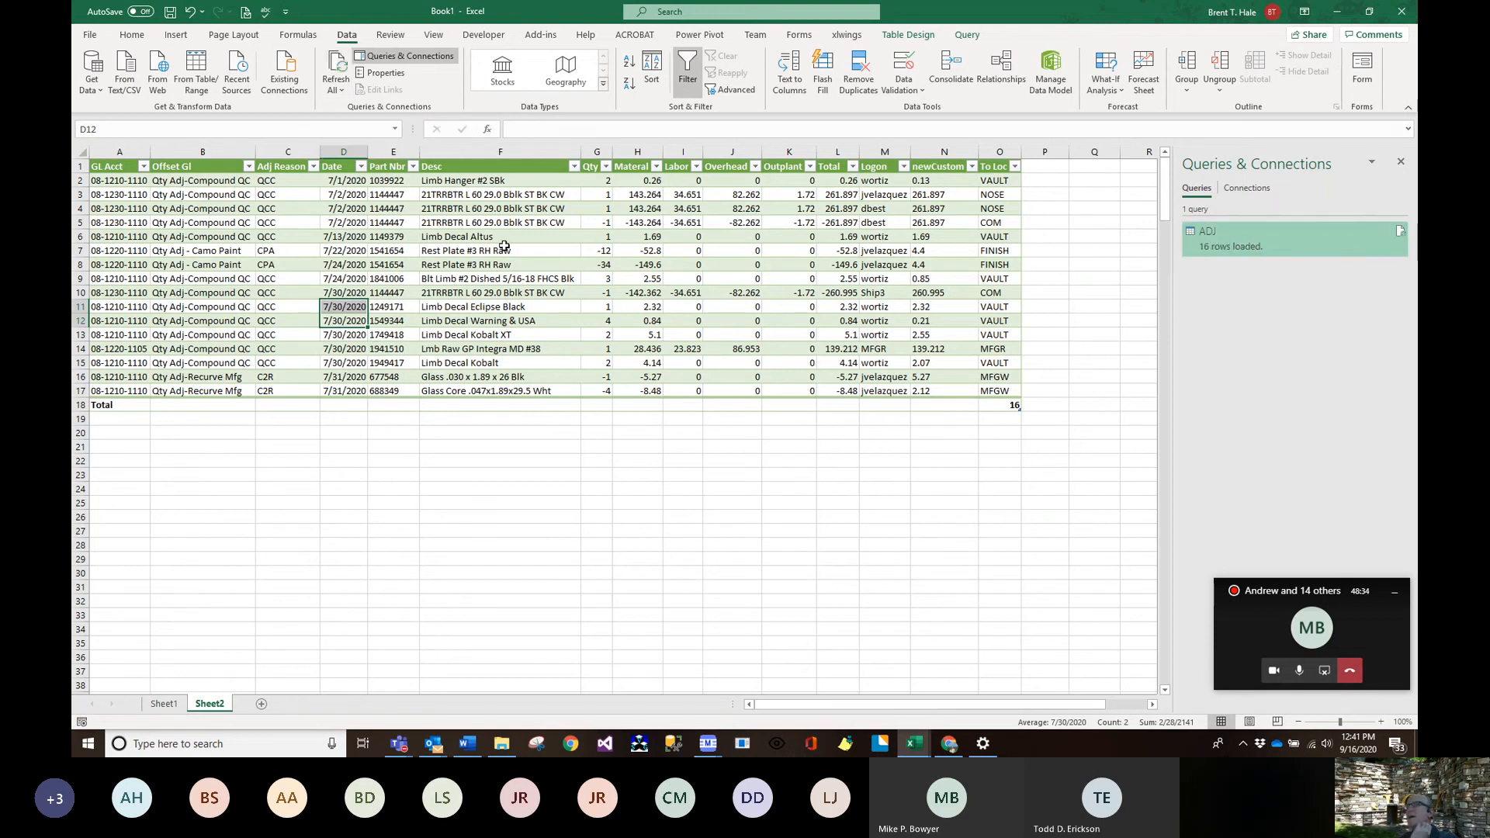
- Remove the totals row from the query table on Sheet2
right_click(109, 199)
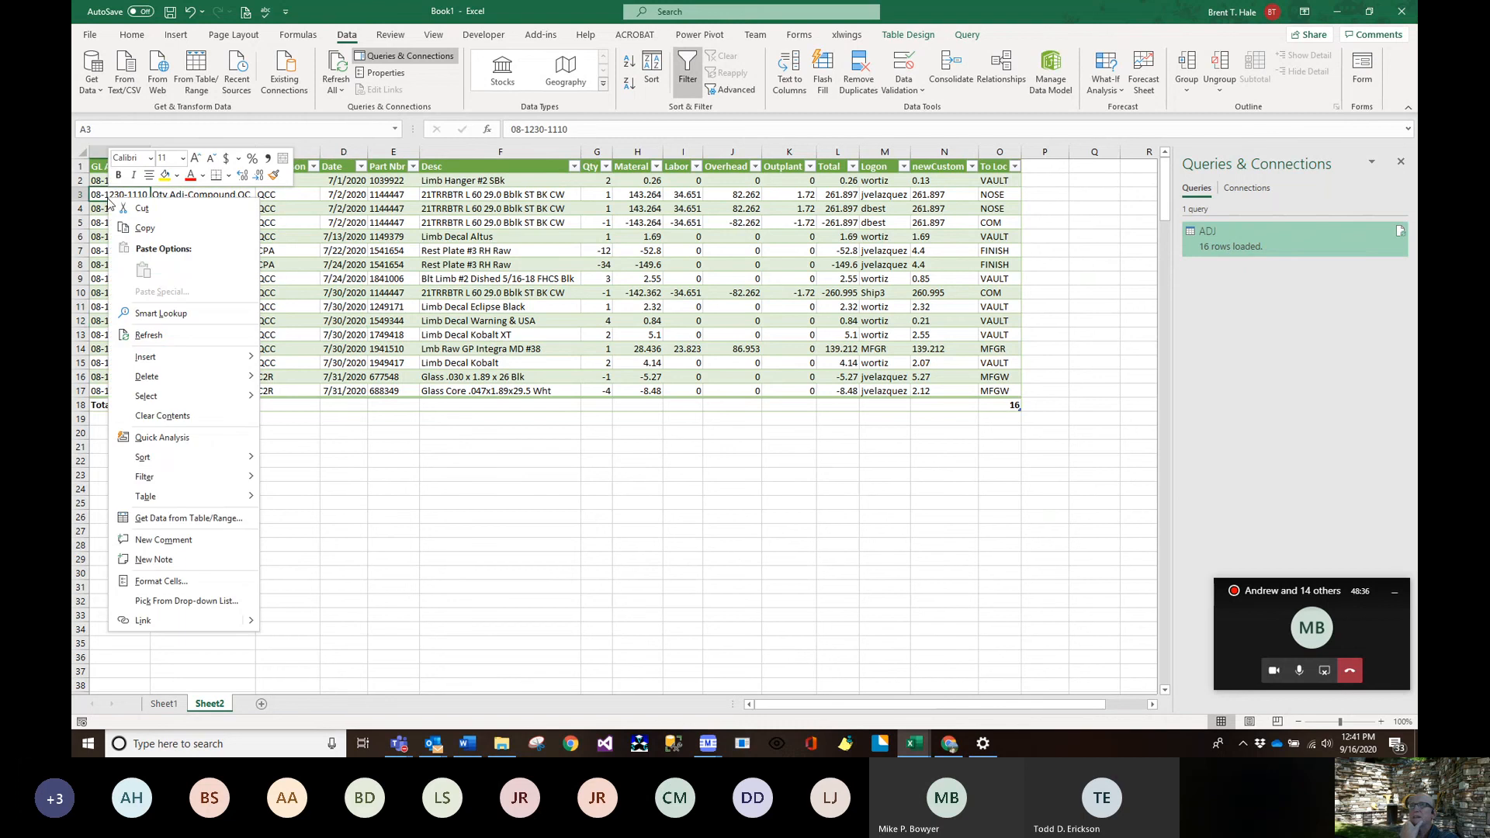
mouse_move(173, 497)
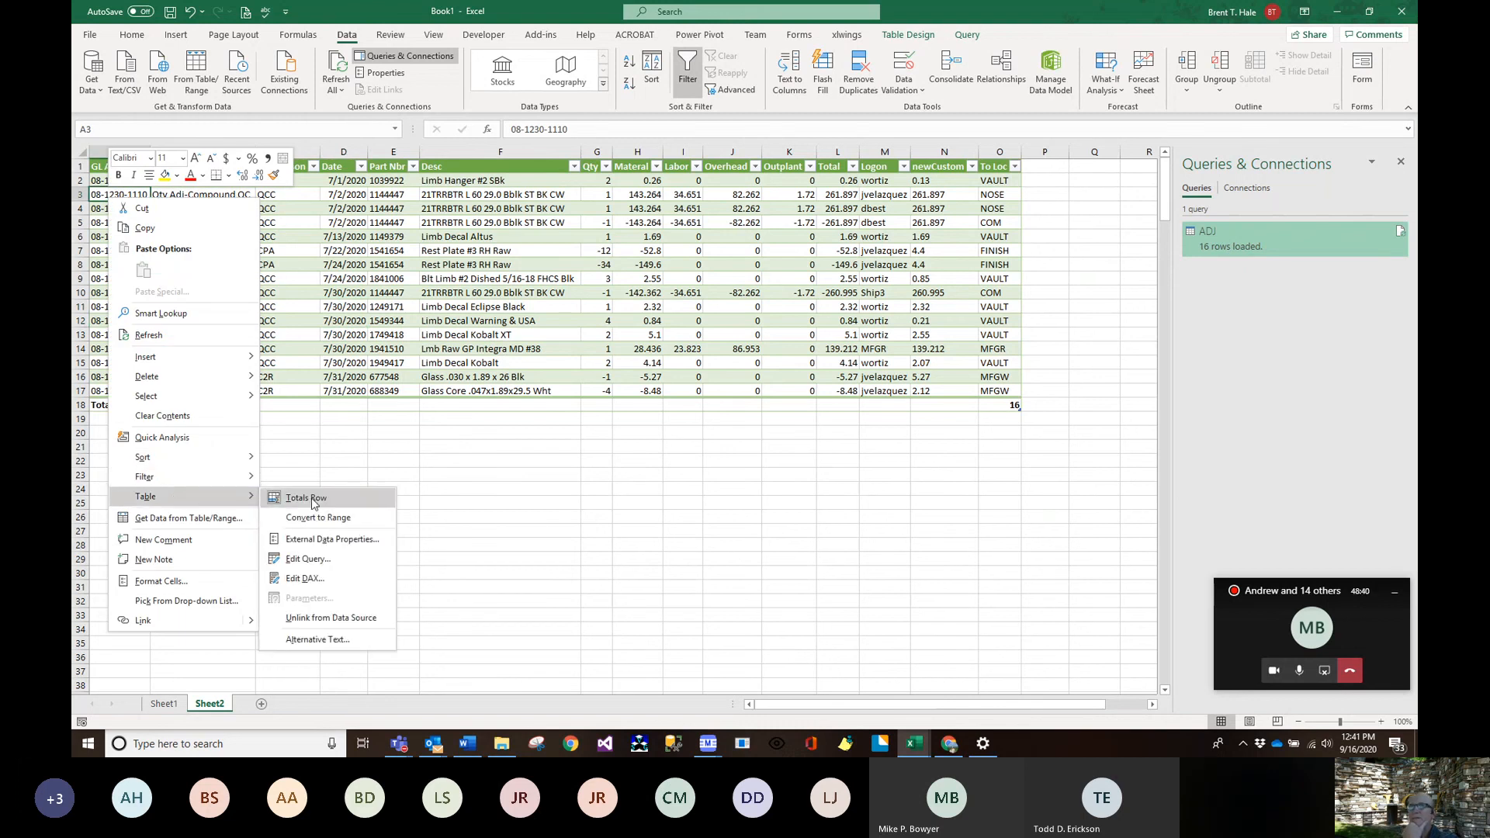
right_click(451, 201)
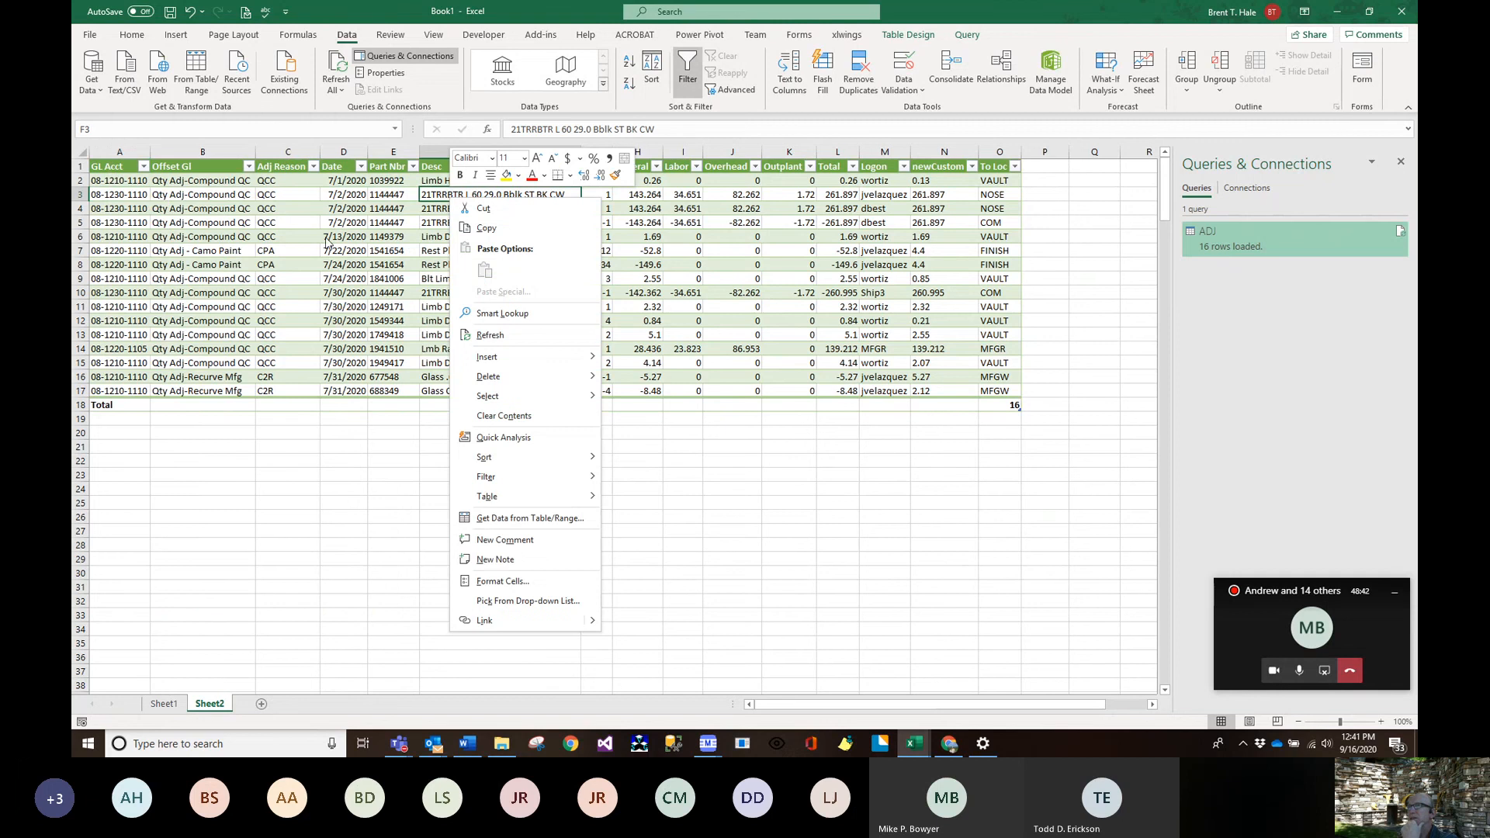
click(347, 271)
right_click(347, 270)
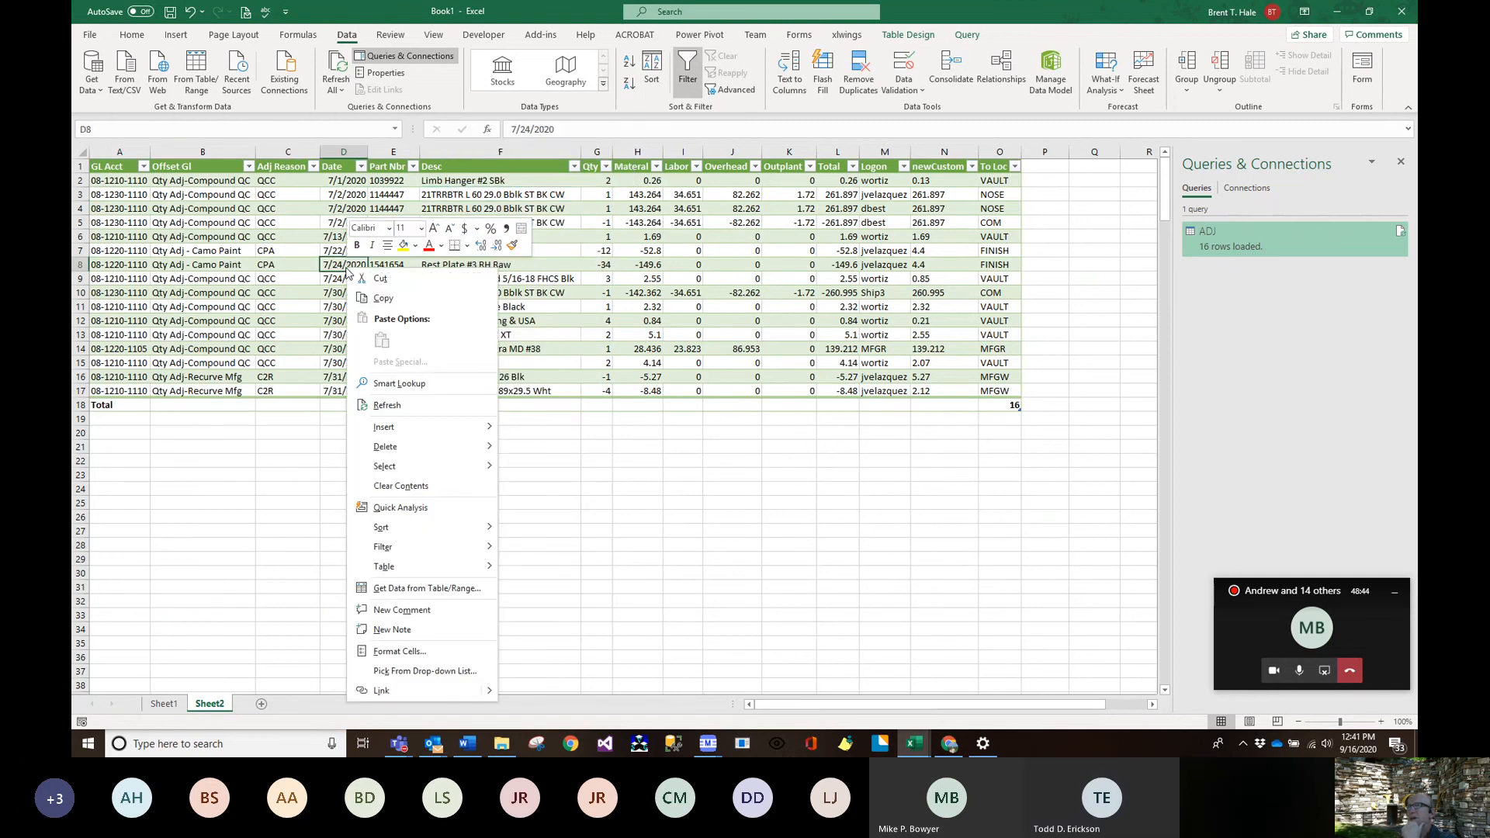
mouse_move(417, 572)
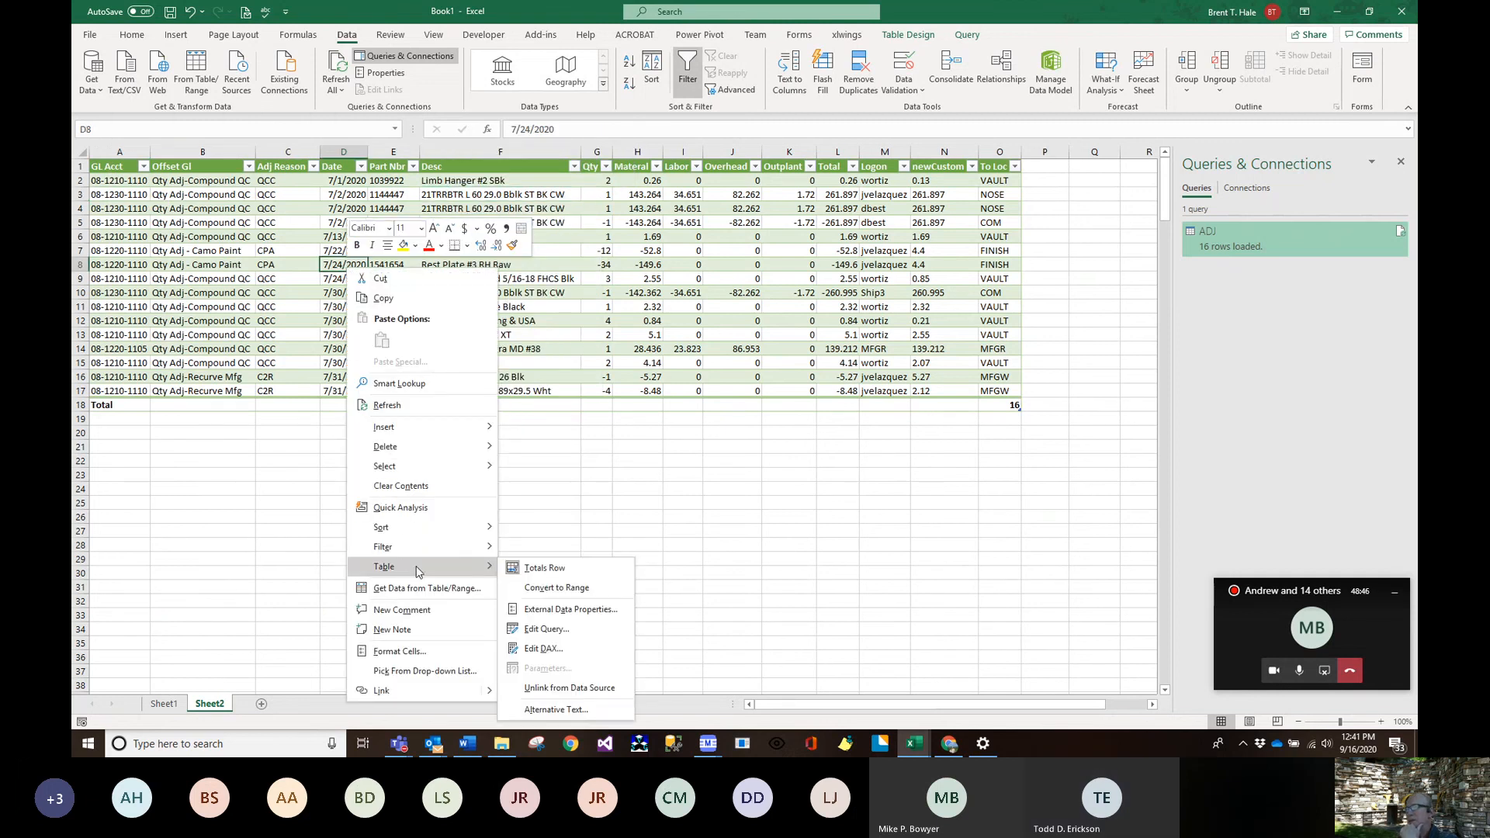
click(555, 576)
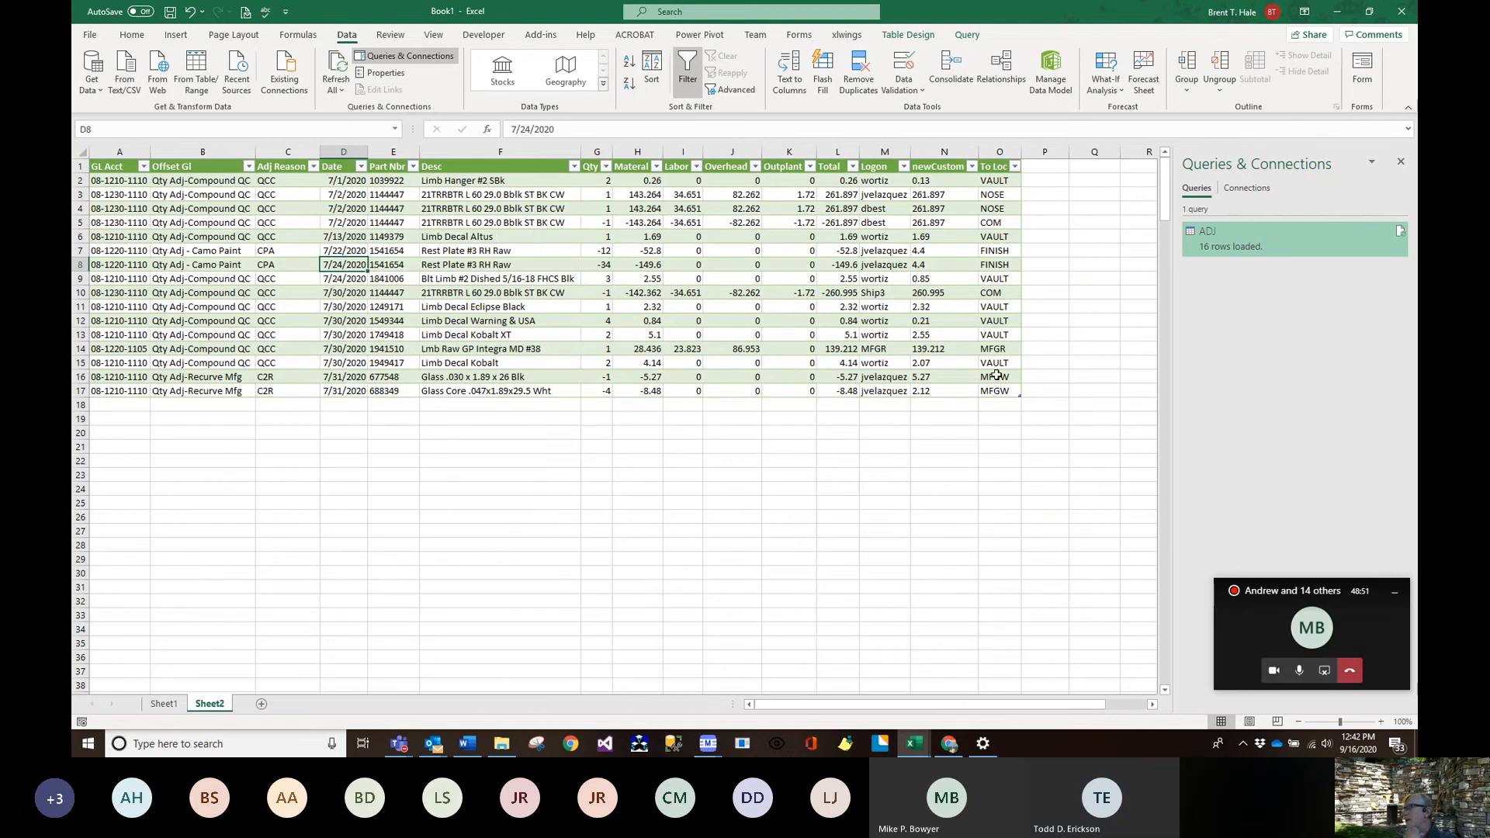
- Add a totals row to the ADJ query table on Sheet2
click(940, 403)
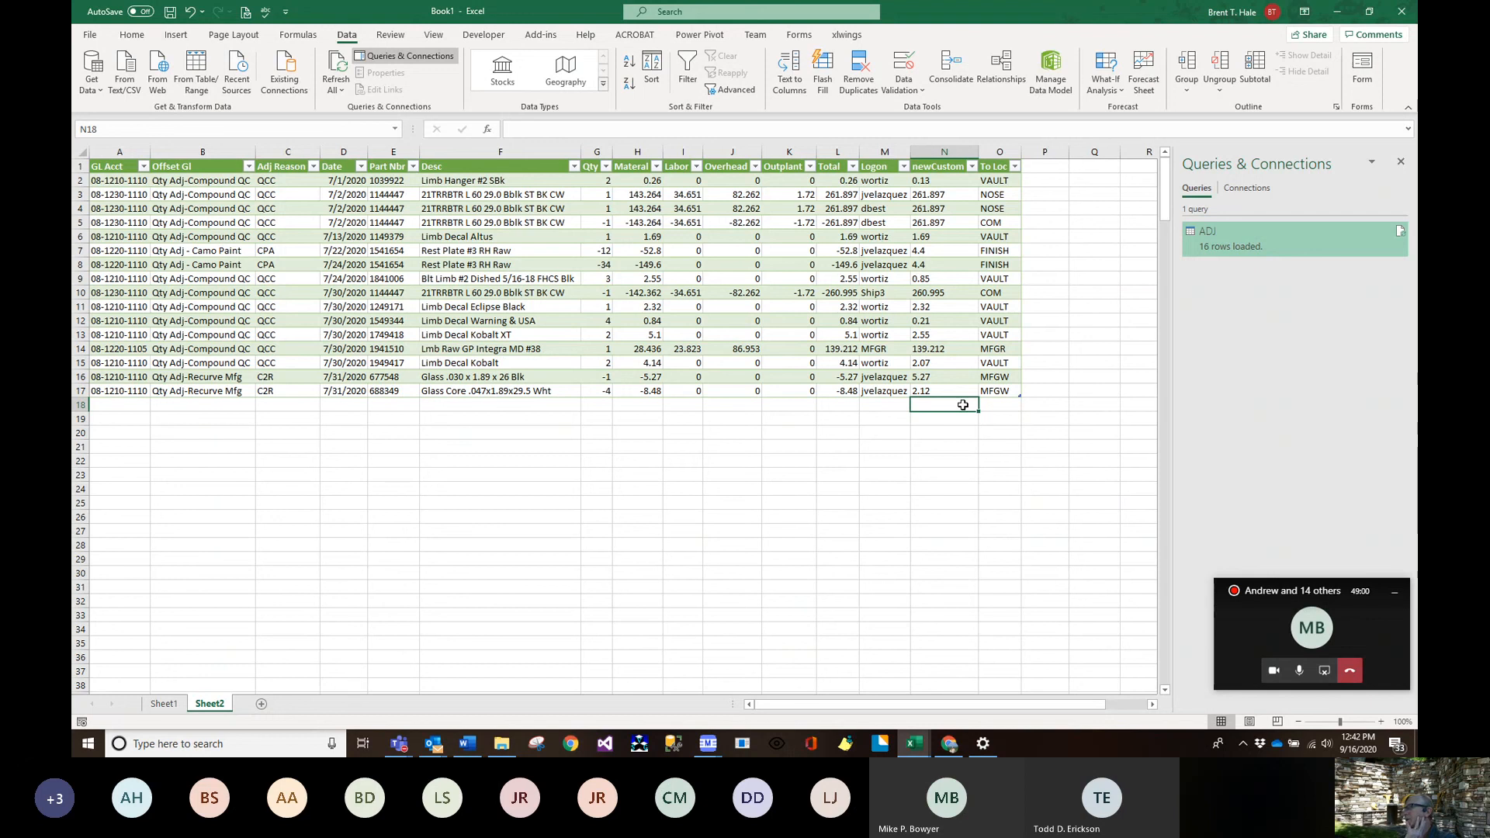
click(936, 167)
right_click(181, 275)
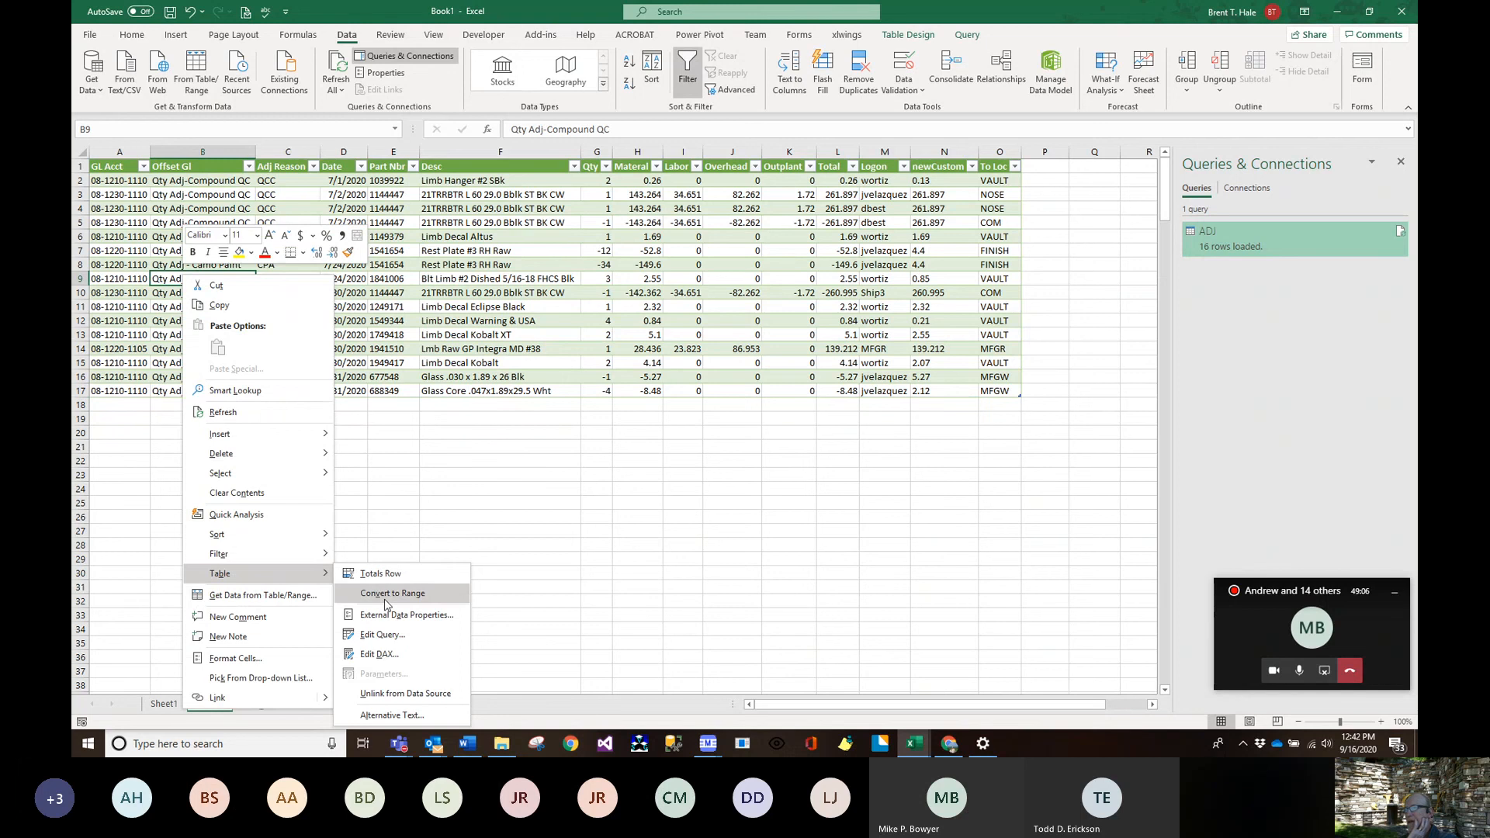
click(367, 571)
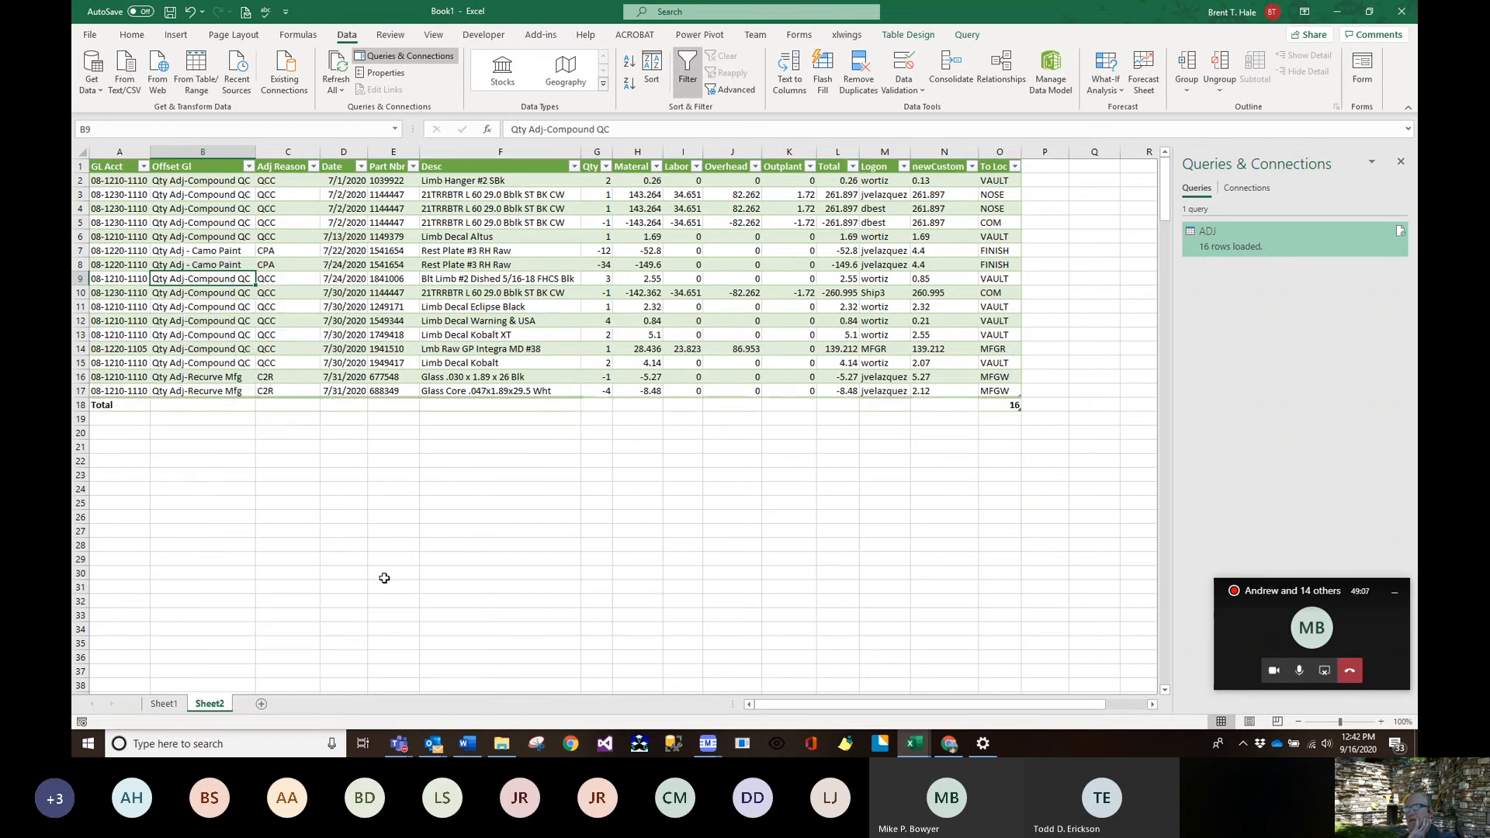
- Try Average as the newCustom column's totals-row function, switch it to Sum, and check the column's values
click(960, 406)
click(985, 405)
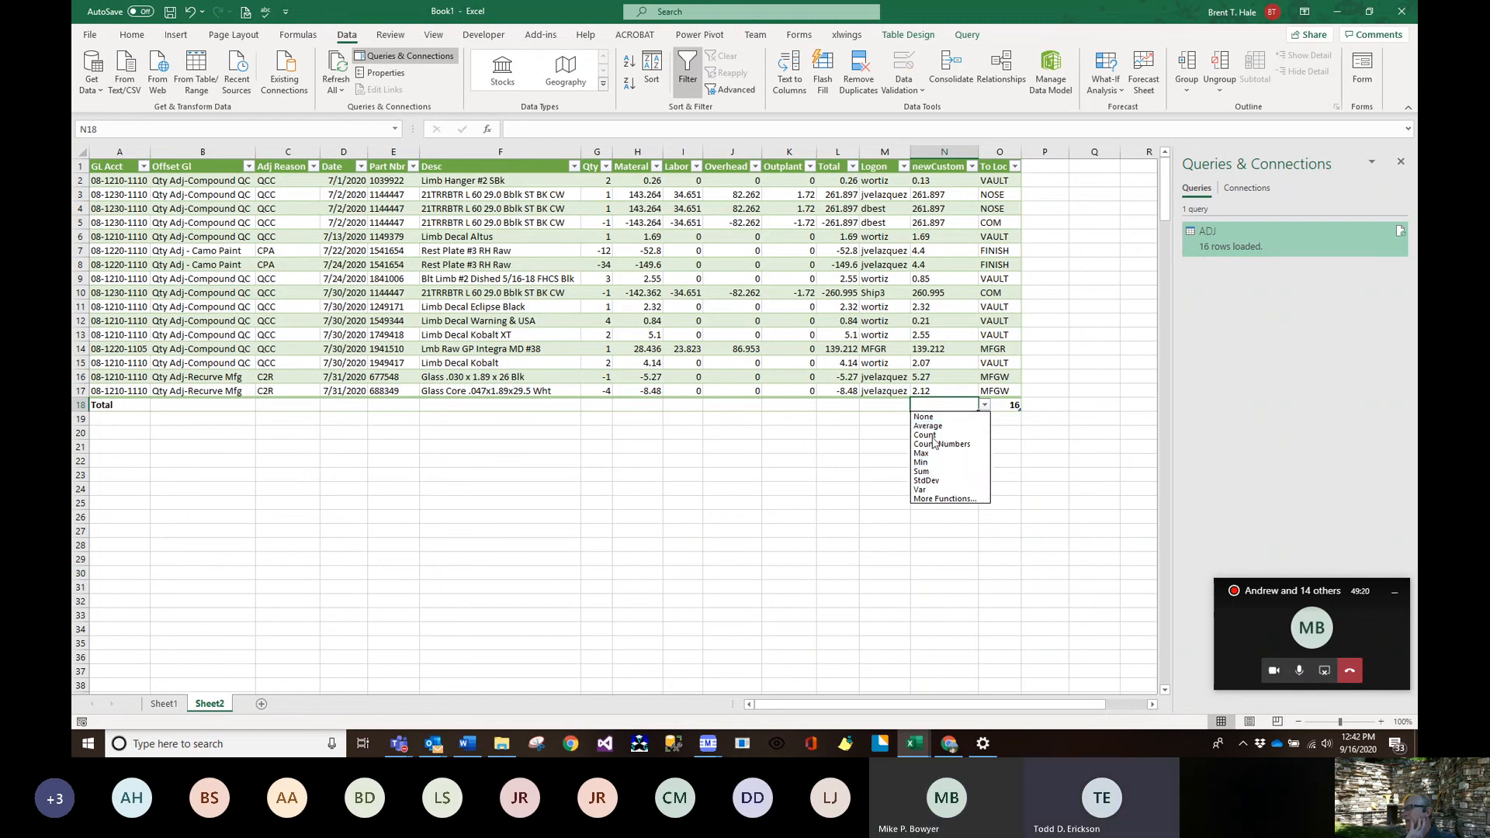
click(933, 427)
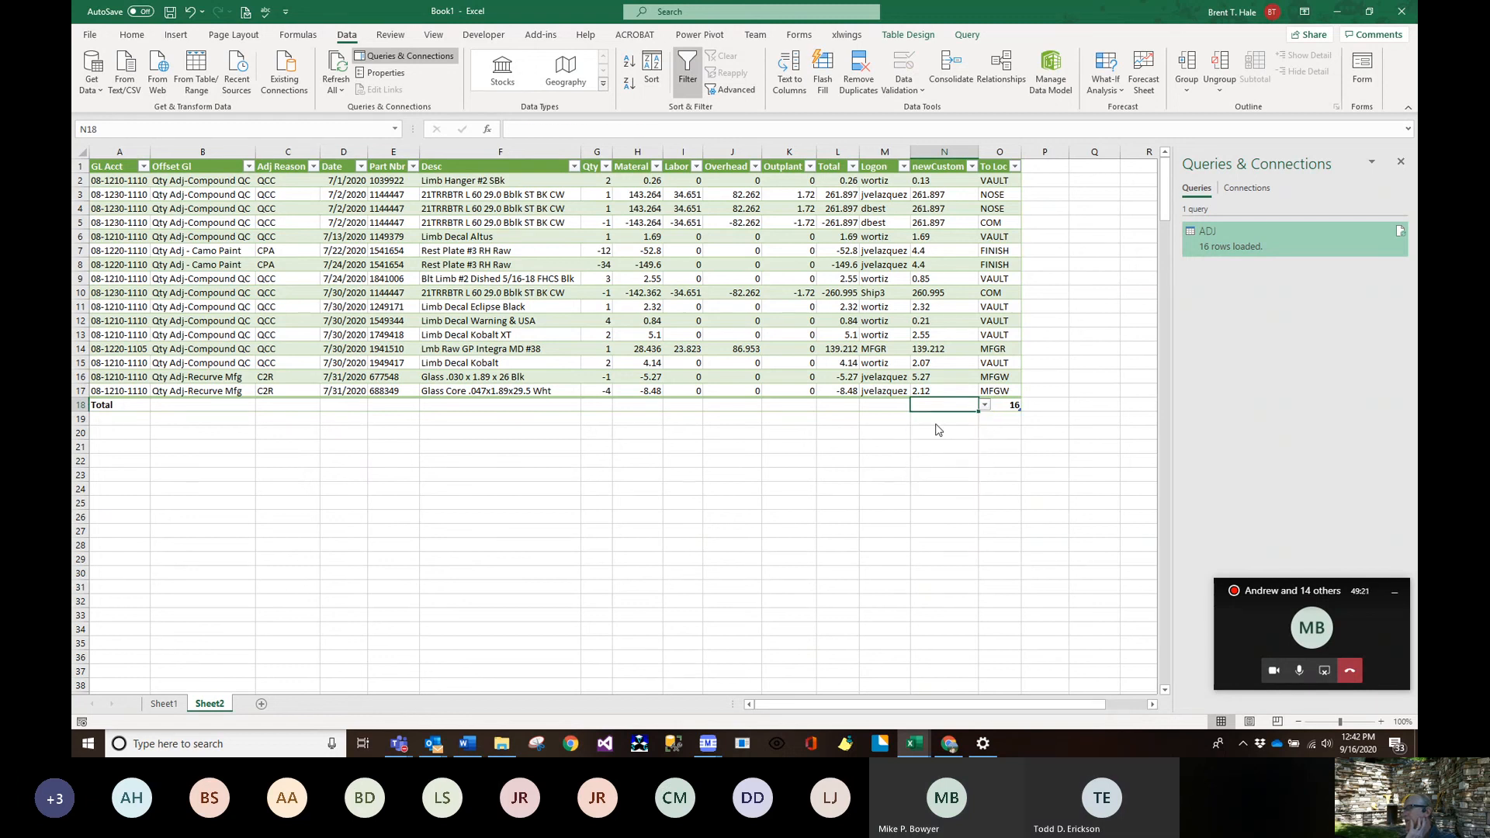
click(985, 406)
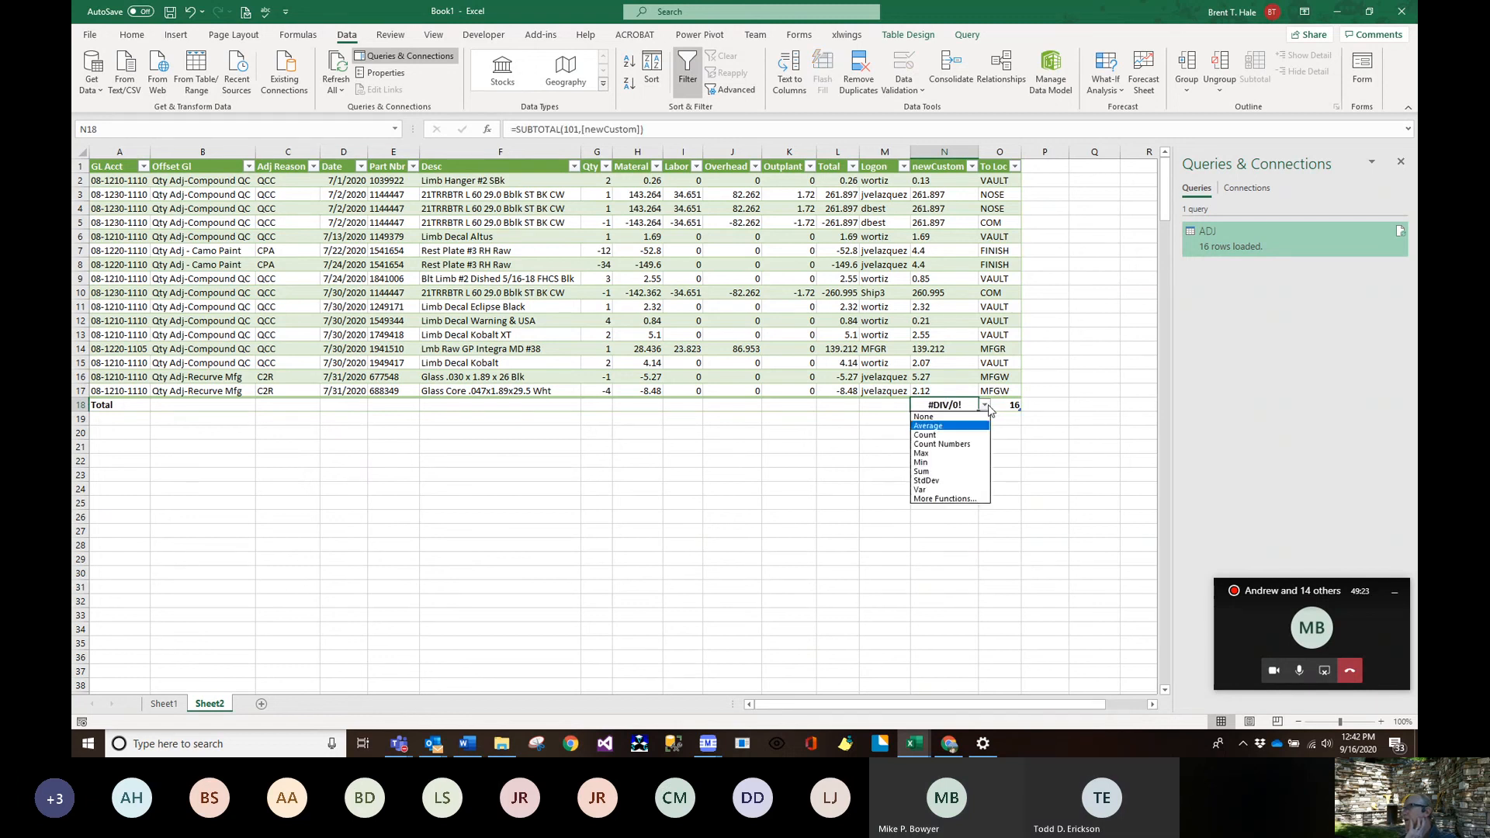
click(932, 472)
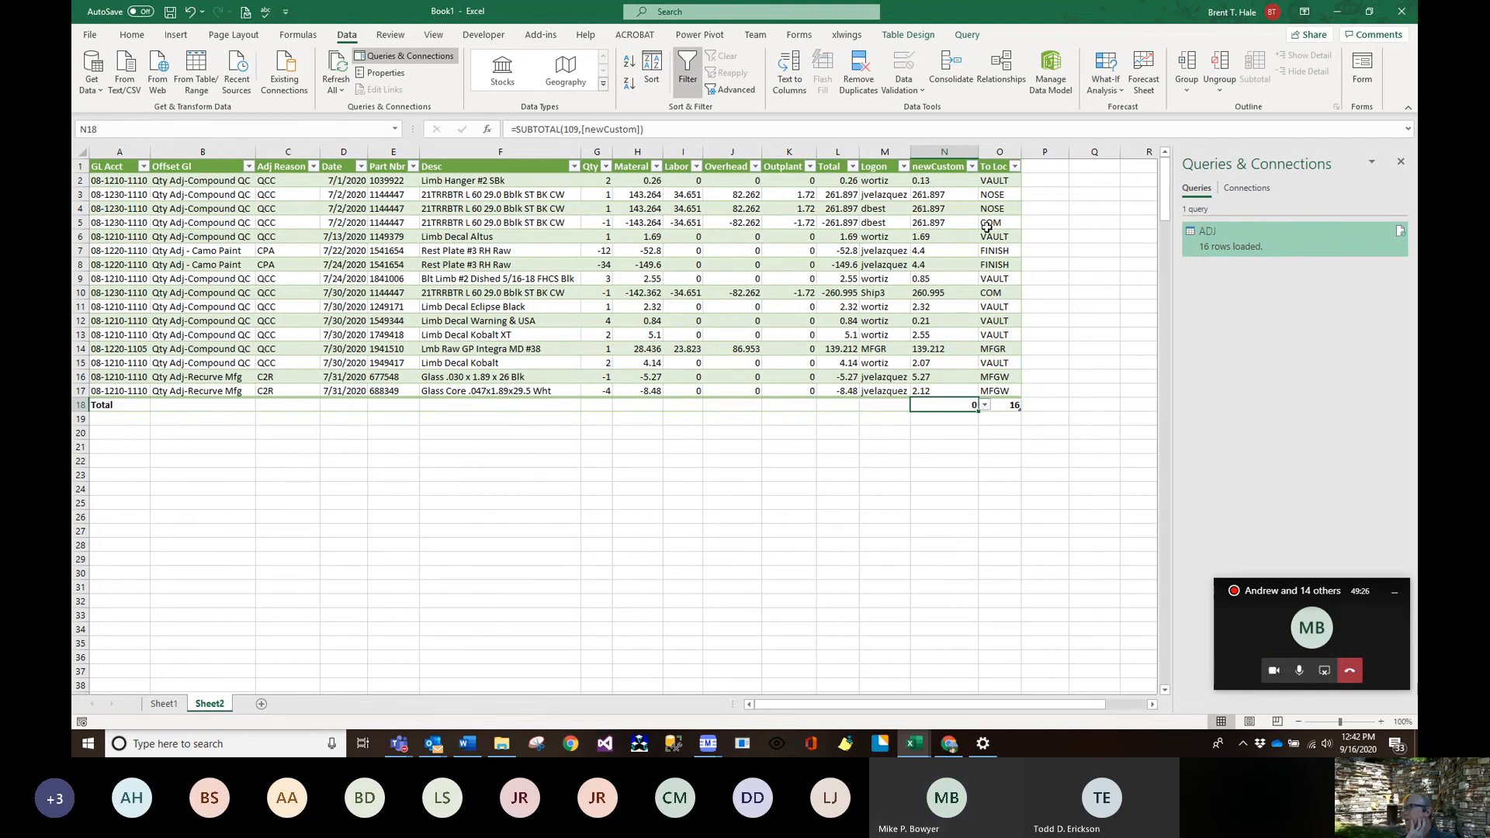
click(958, 194)
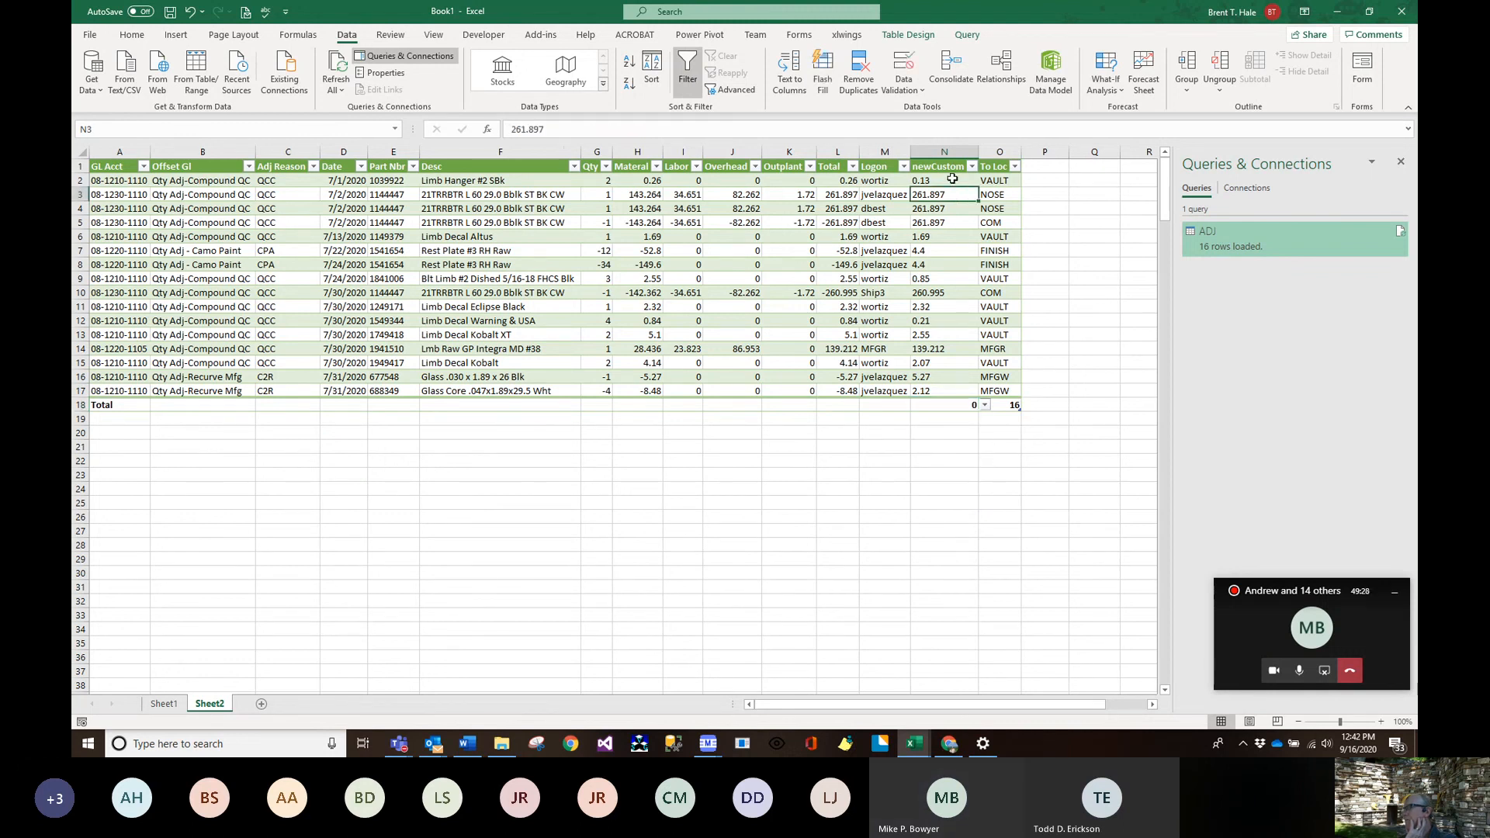
click(985, 405)
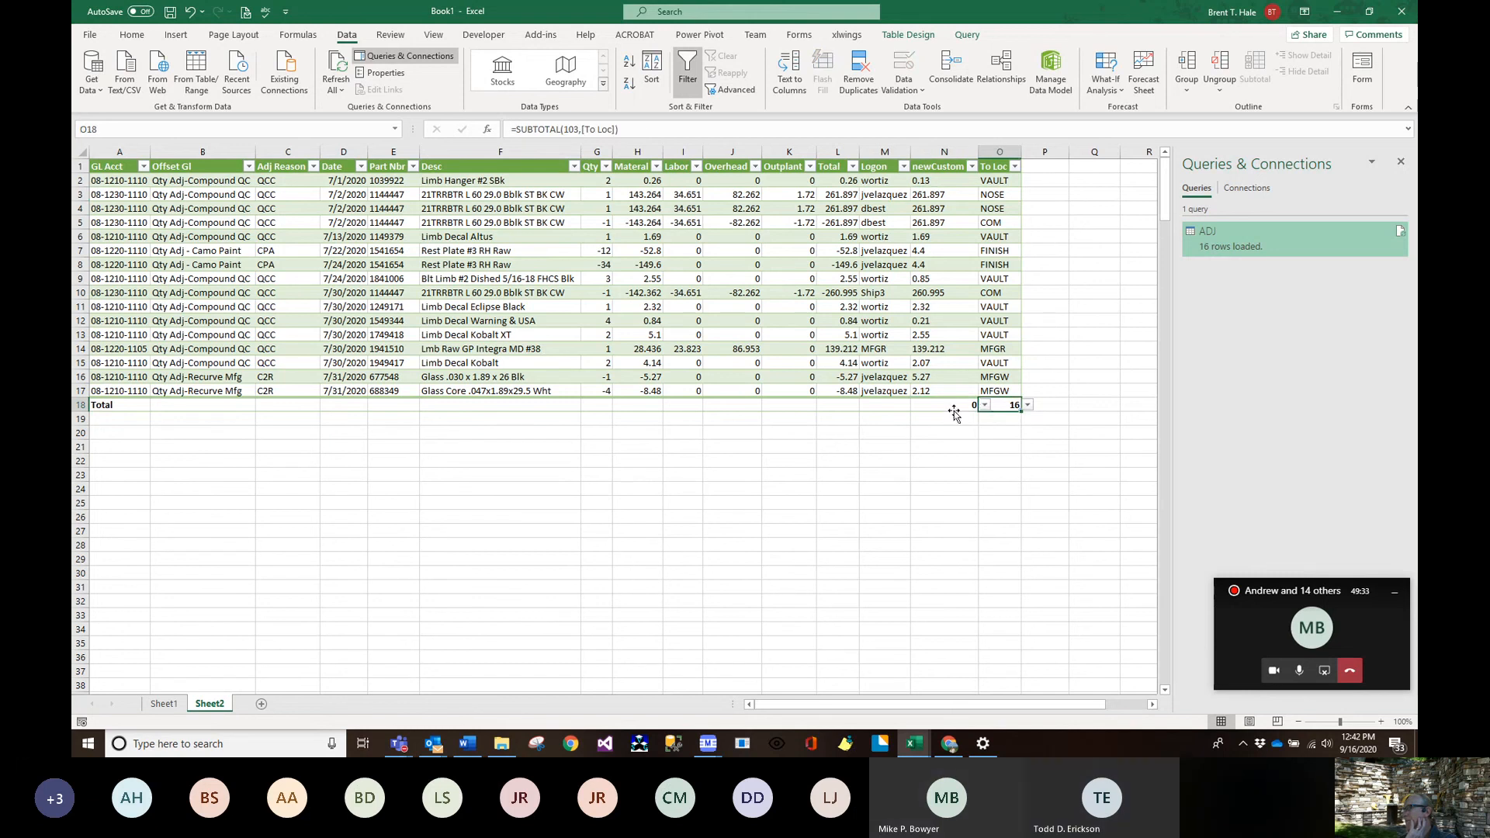
click(983, 396)
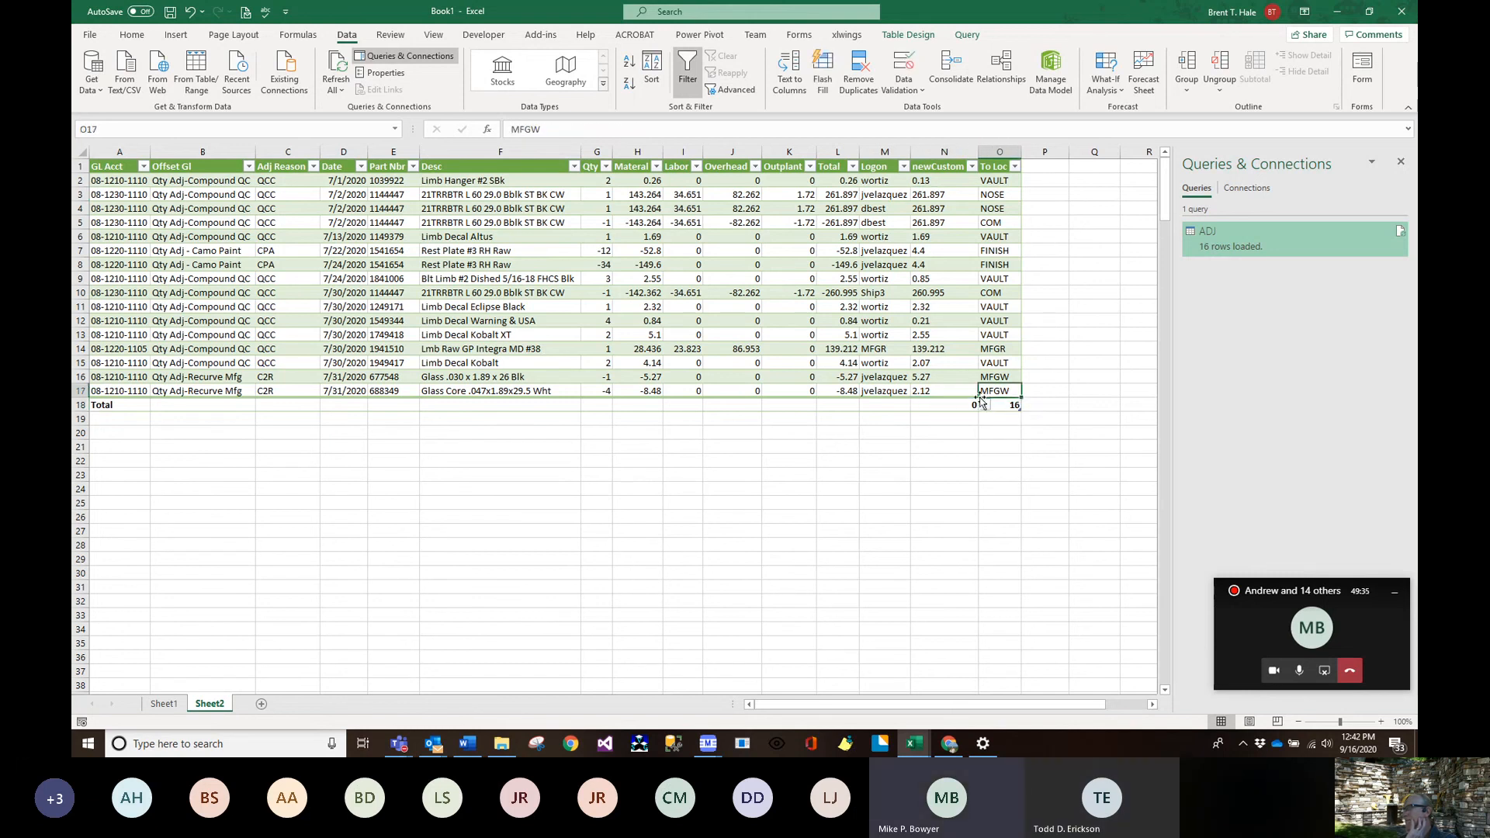
- Set the totals-row function of the Materal column to Sum
click(660, 405)
click(668, 405)
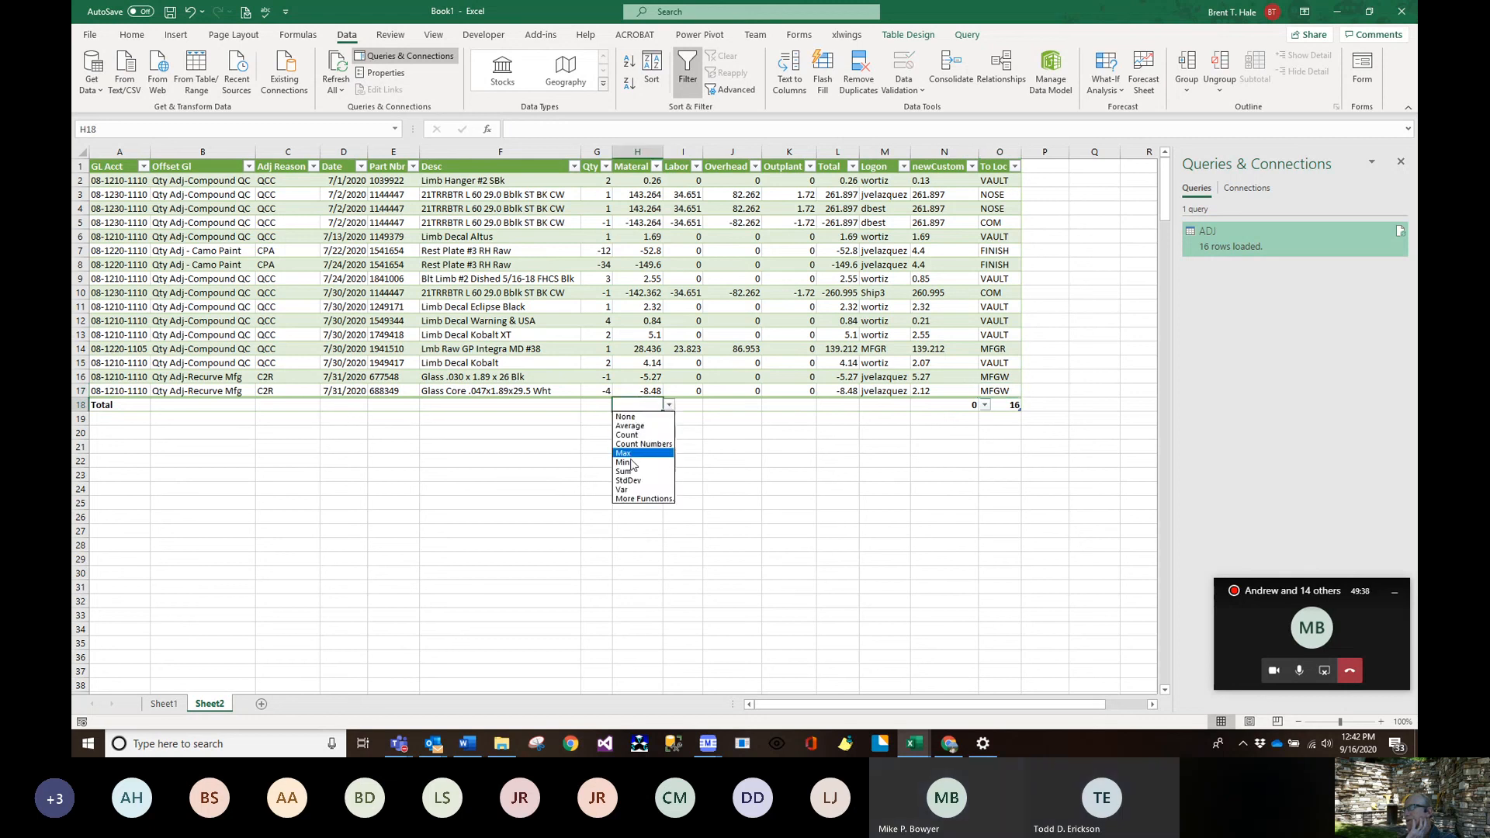
click(630, 472)
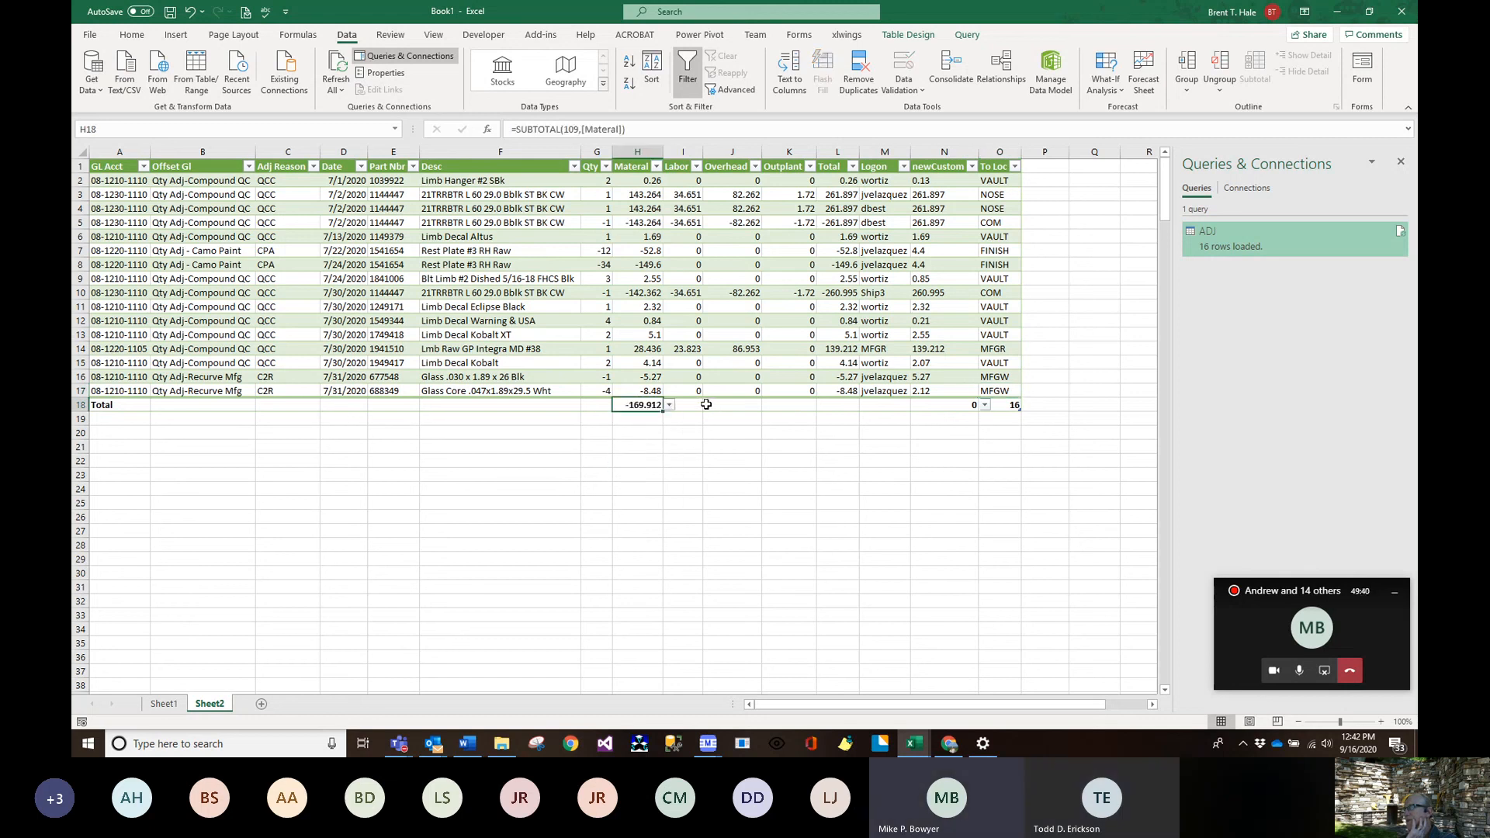
- Set the totals-row function of the Total column to Min
click(750, 404)
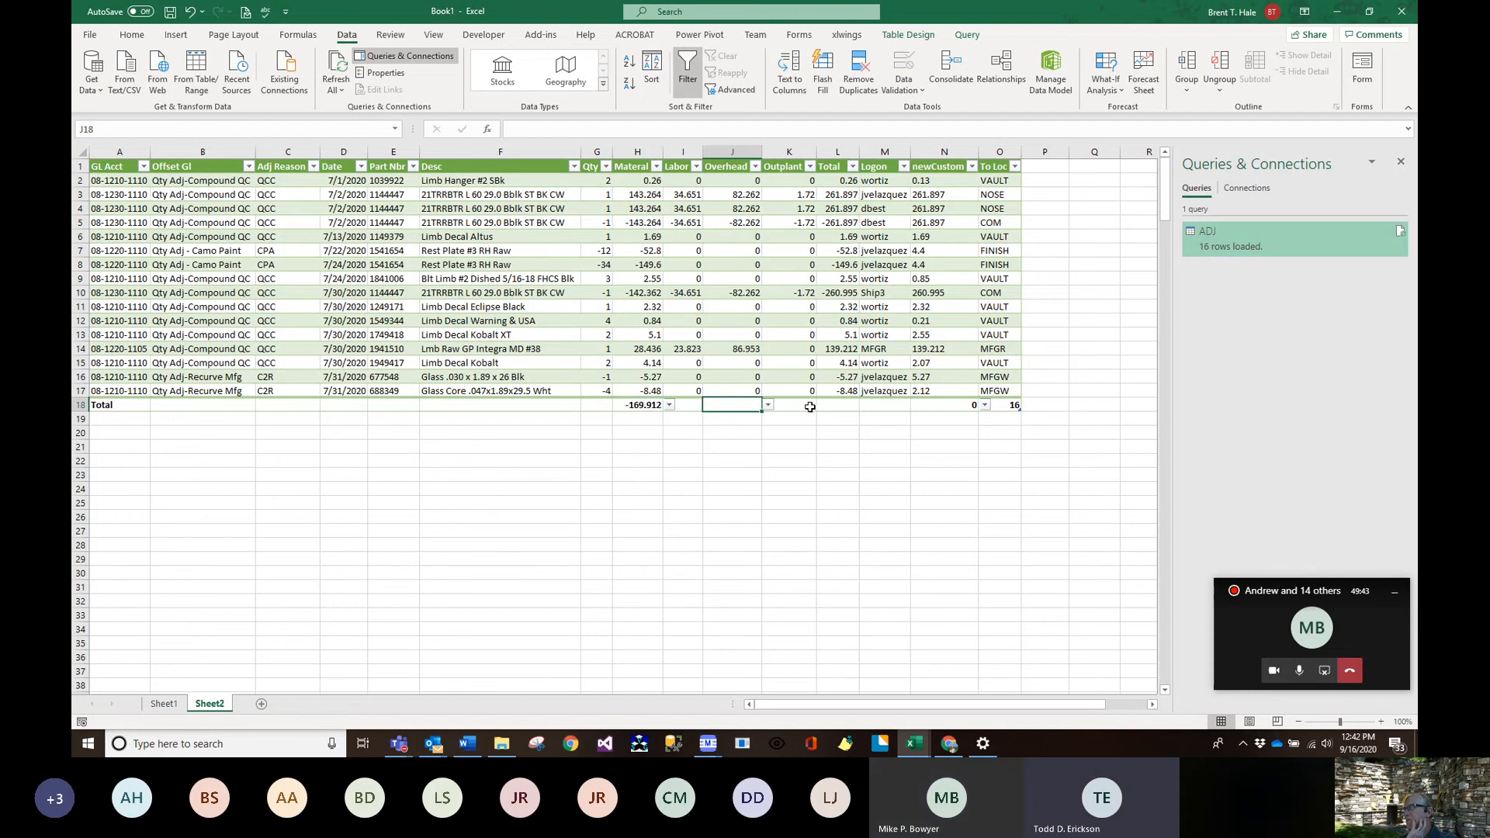
click(837, 404)
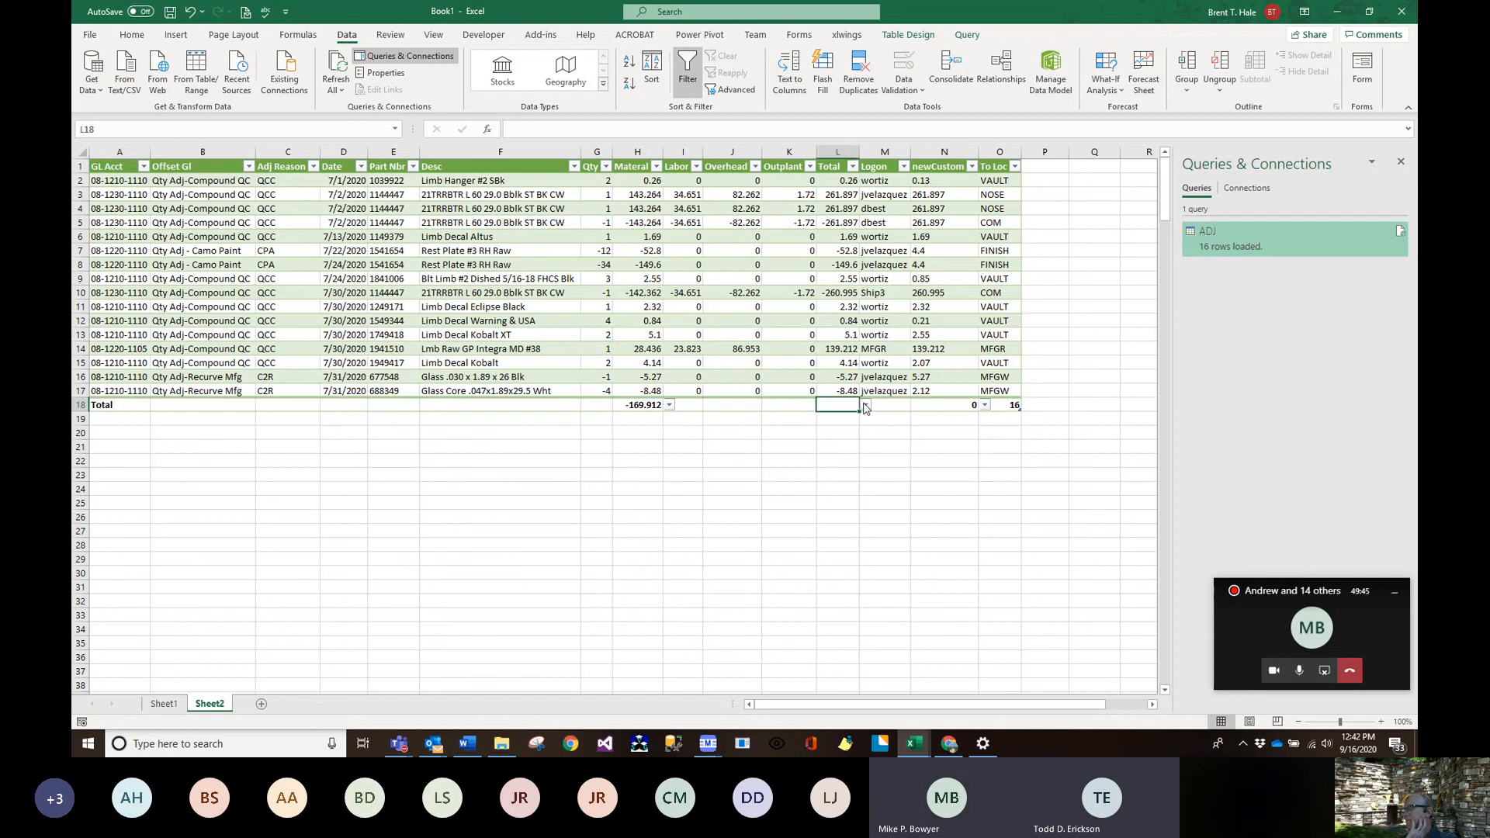
click(866, 405)
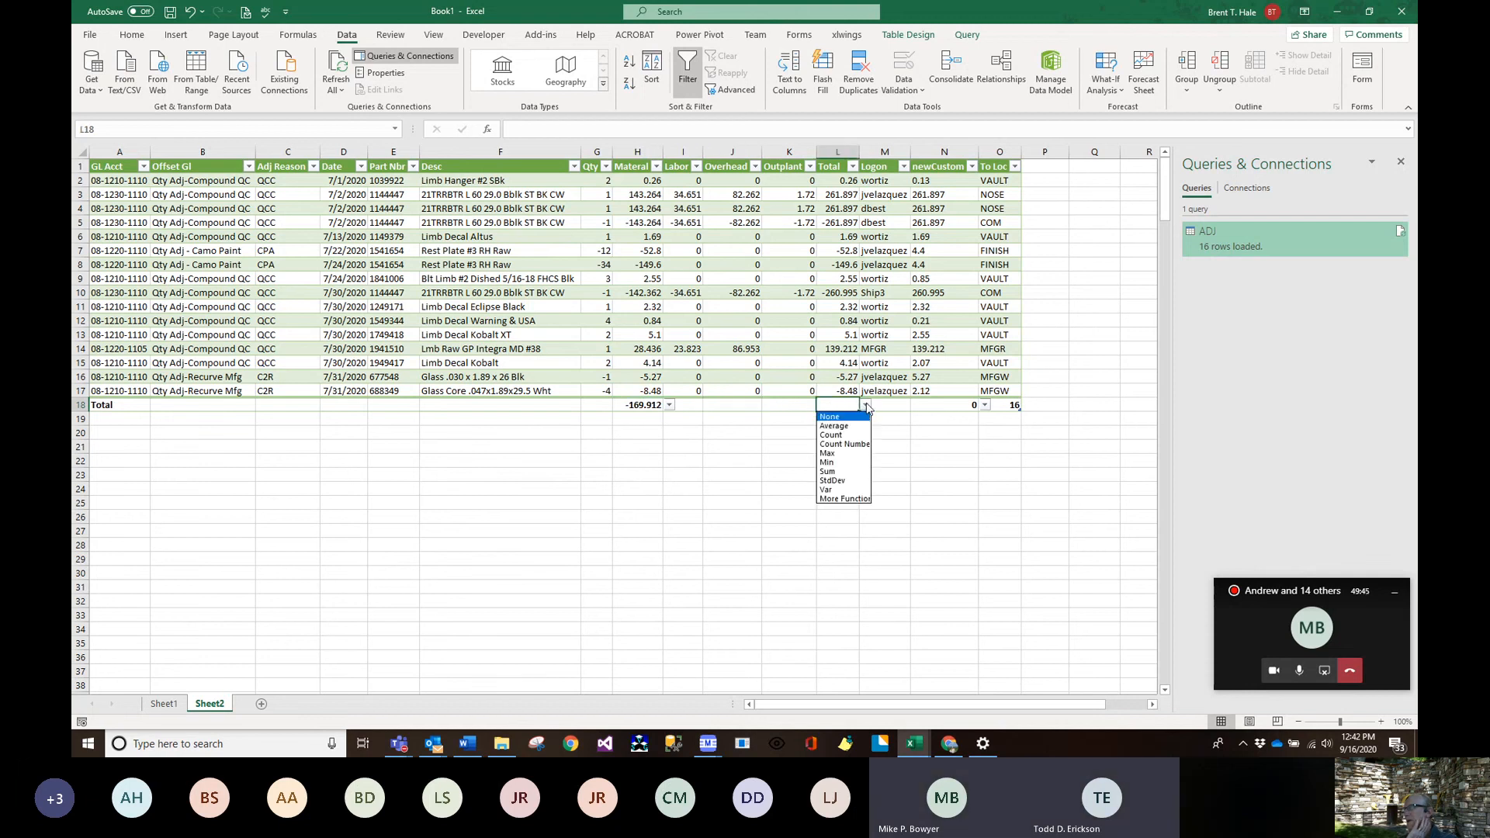
click(827, 462)
click(742, 419)
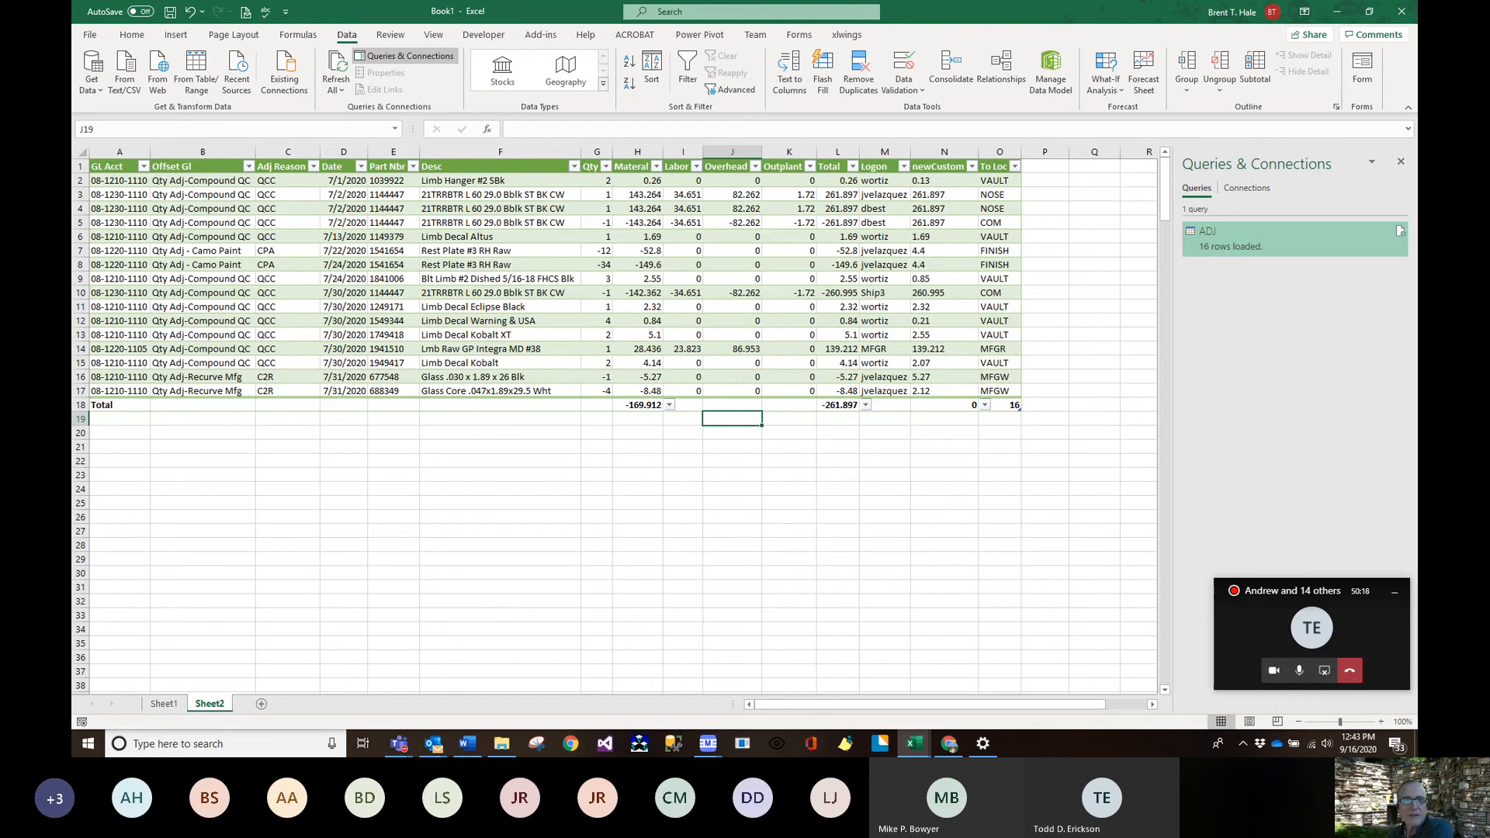
key(alt+Tab)
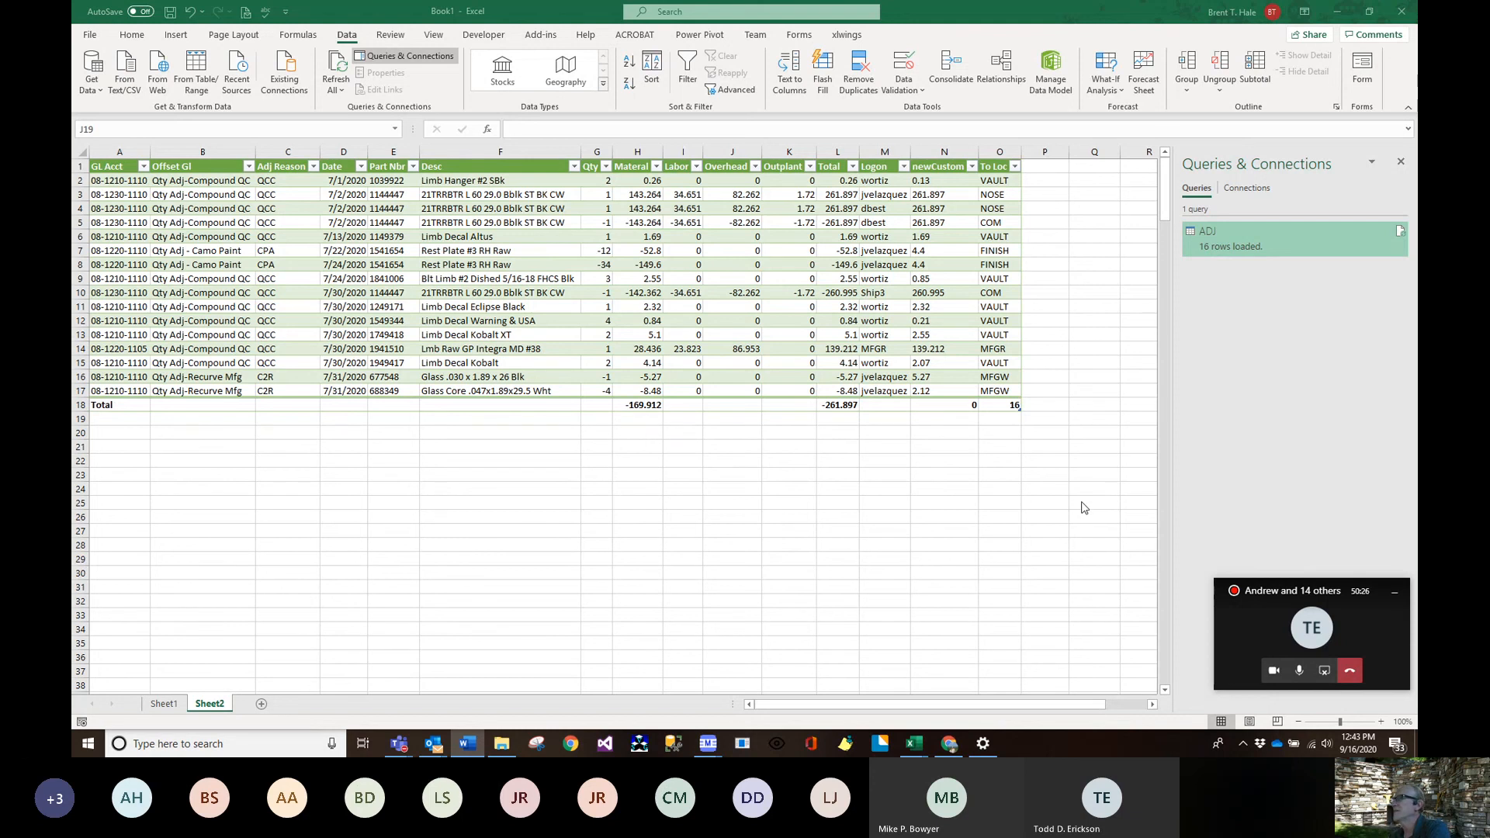
key(alt+Tab)
click(884, 182)
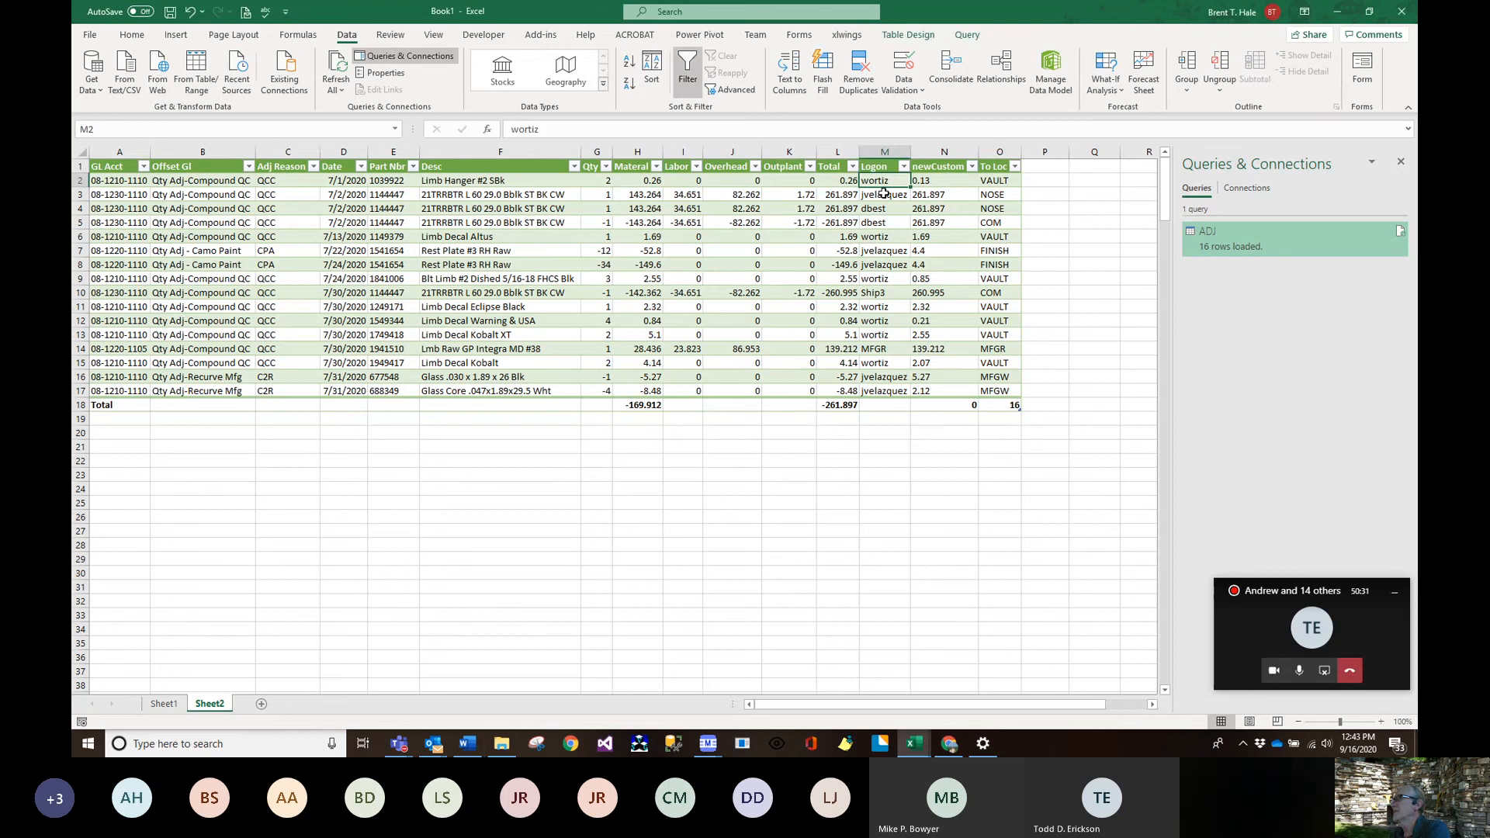
click(884, 194)
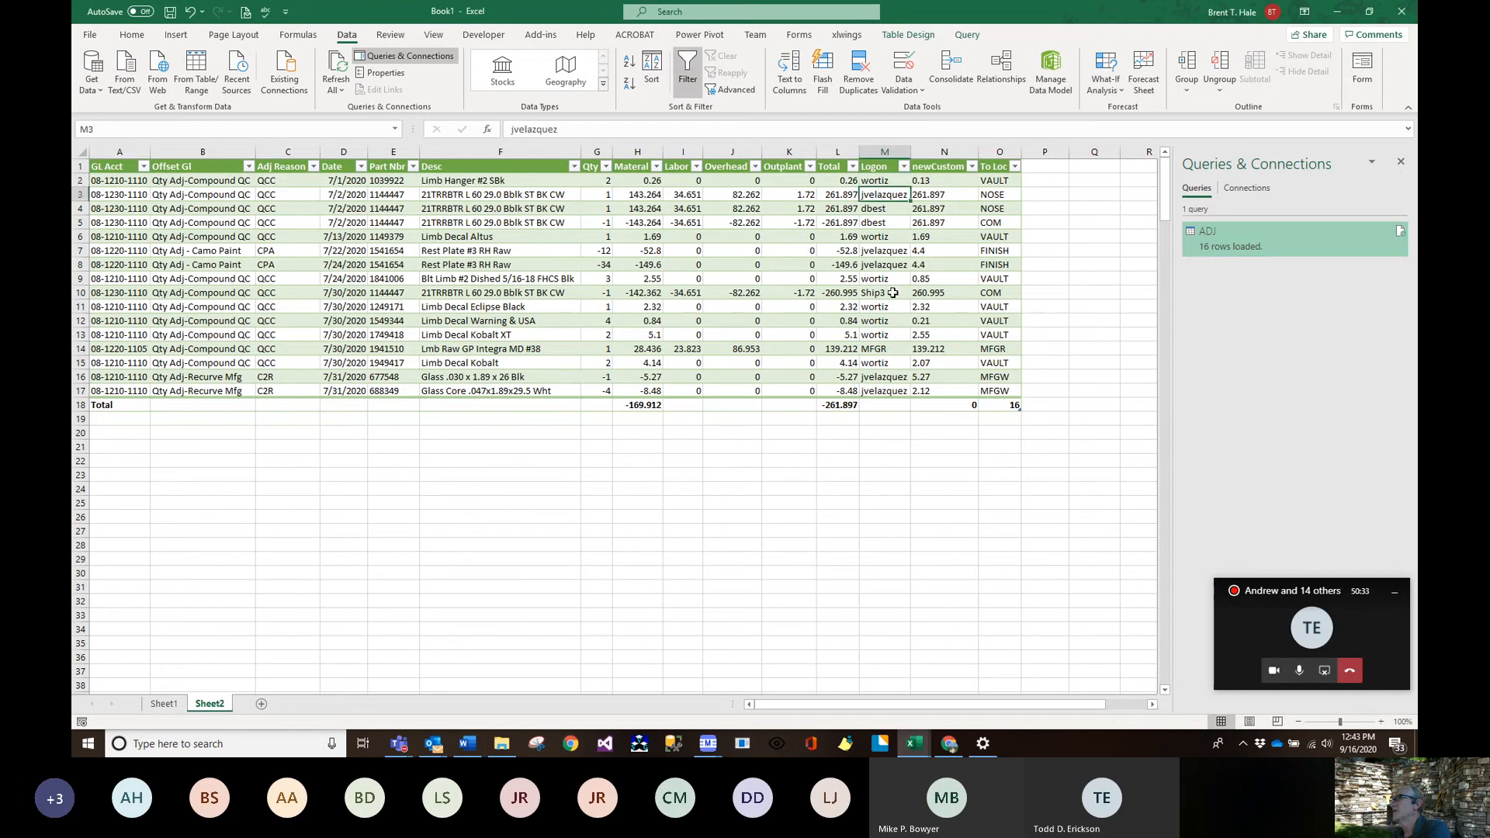
click(881, 167)
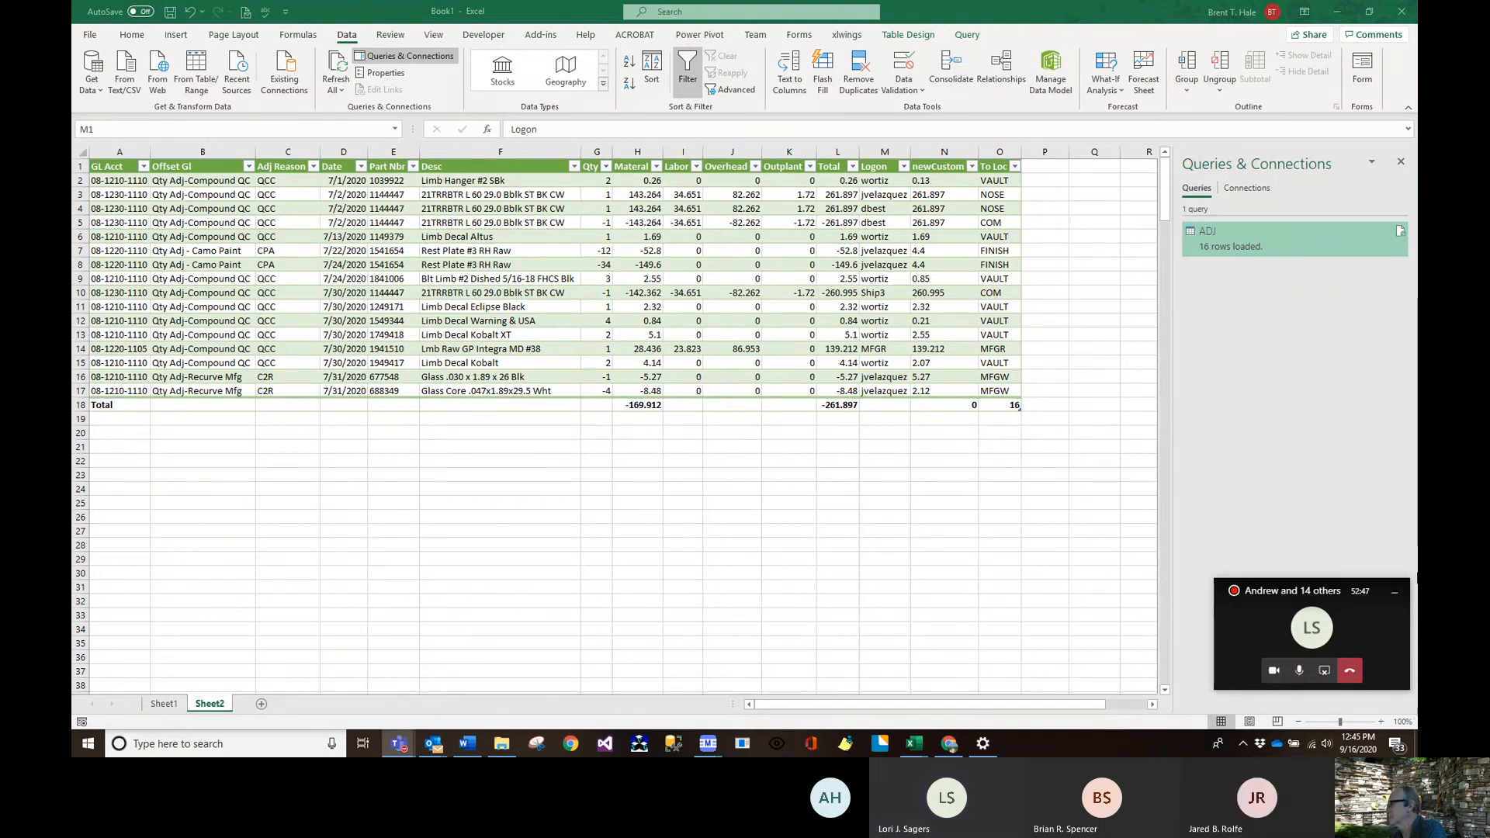
- Stop sharing the screen in the Teams meeting
click(1325, 672)
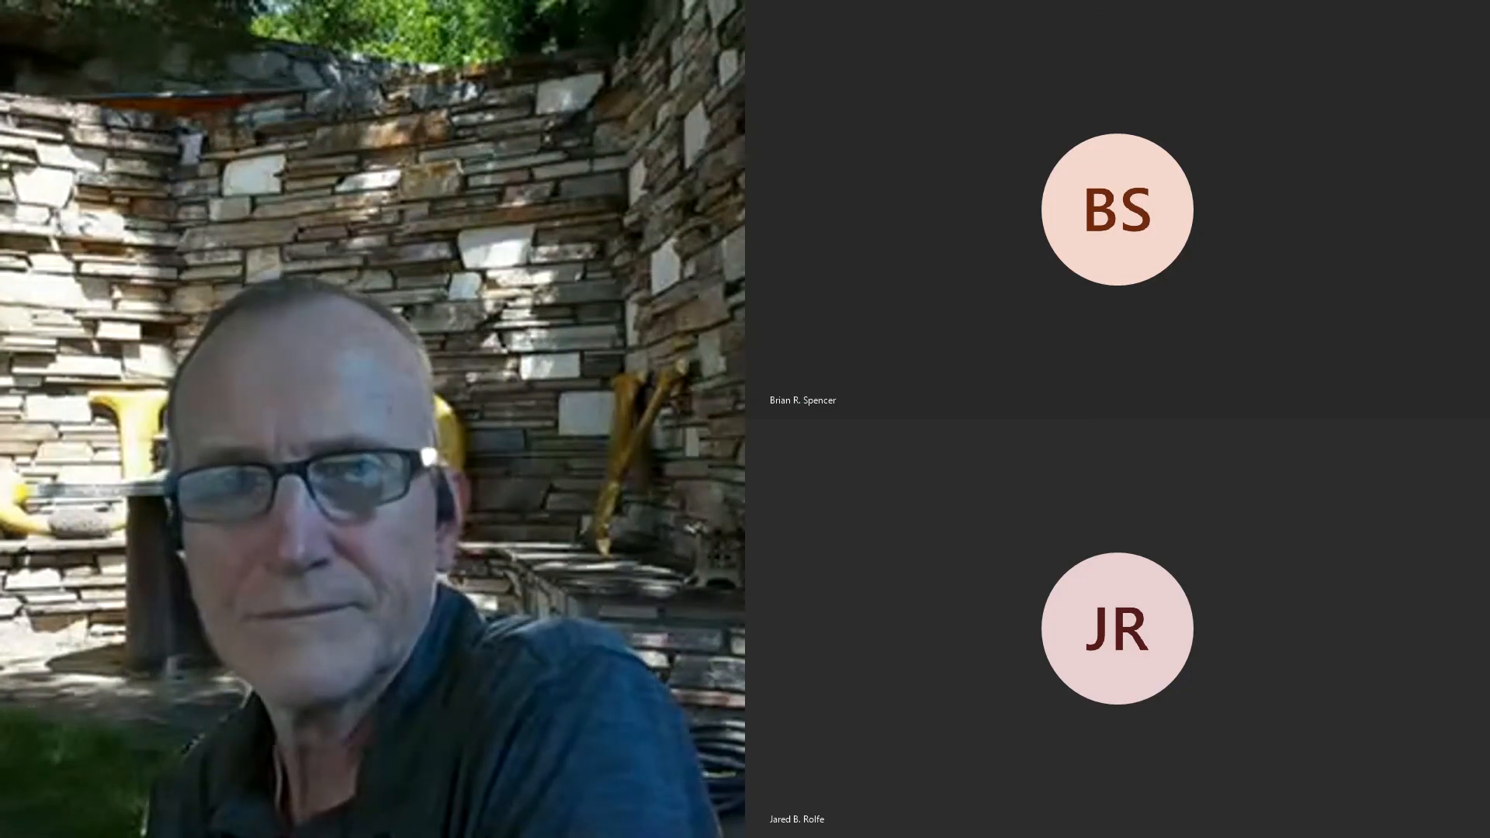